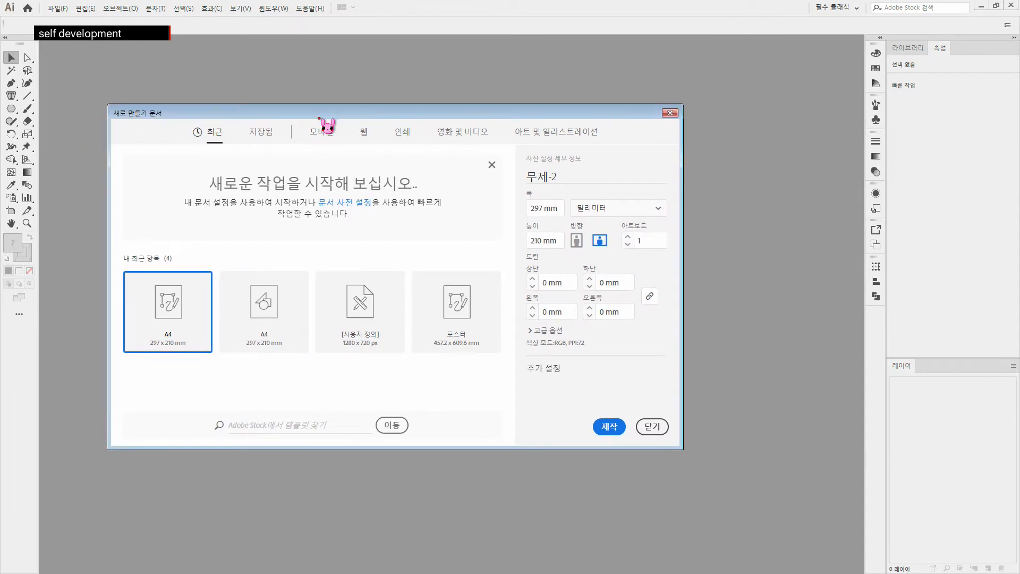
# - Create a new A4 print document in landscape orientation, 297 x 210 mm
pyautogui.click(407, 138)
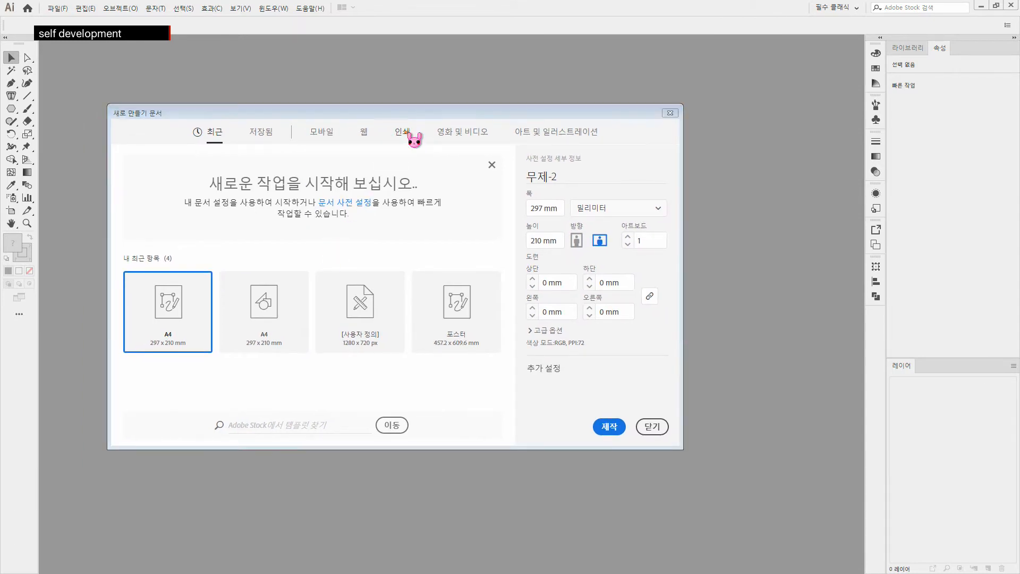
pyautogui.click(292, 226)
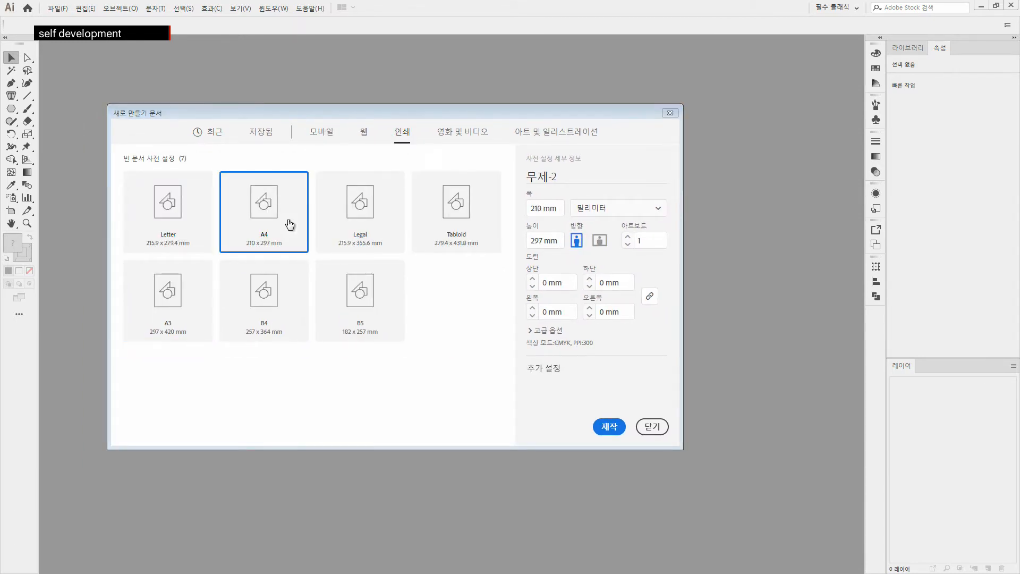
pyautogui.click(599, 241)
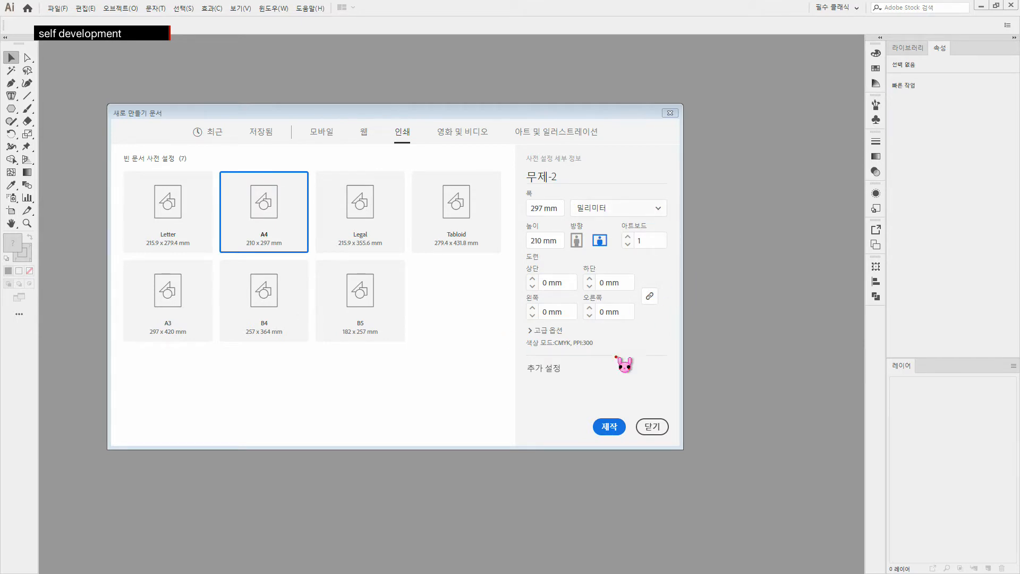
pyautogui.click(609, 427)
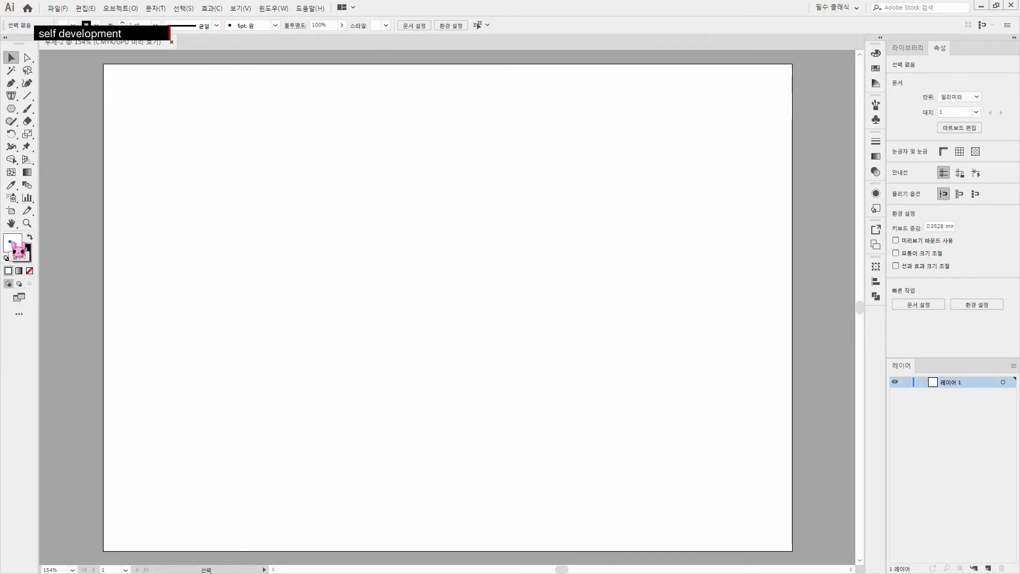
# - Set the fill to none and draw a closed rectangle about 31 by 17 mm with the Pen tool in the artboard's upper-left area
pyautogui.click(30, 271)
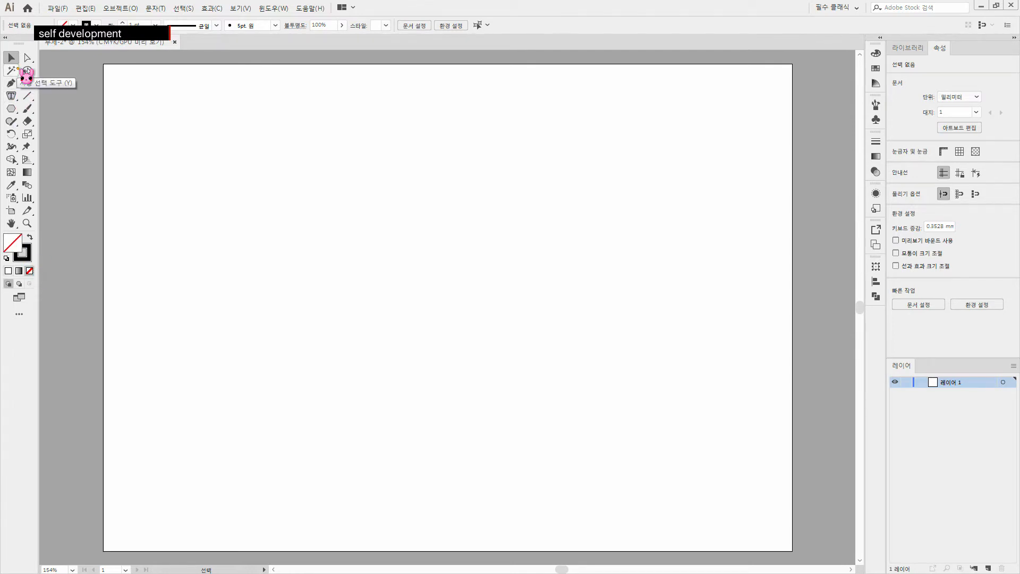
pyautogui.click(15, 85)
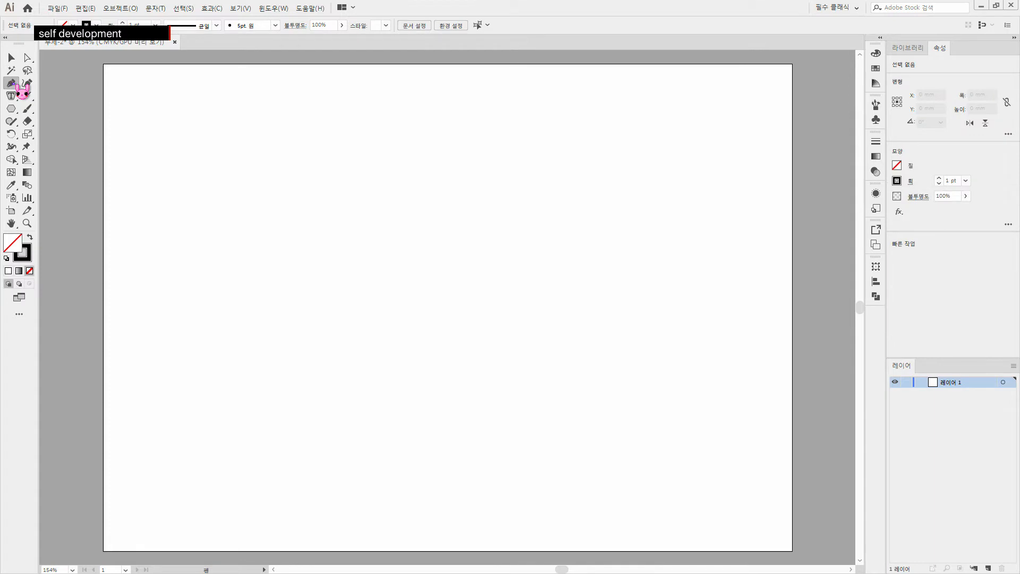
pyautogui.click(206, 156)
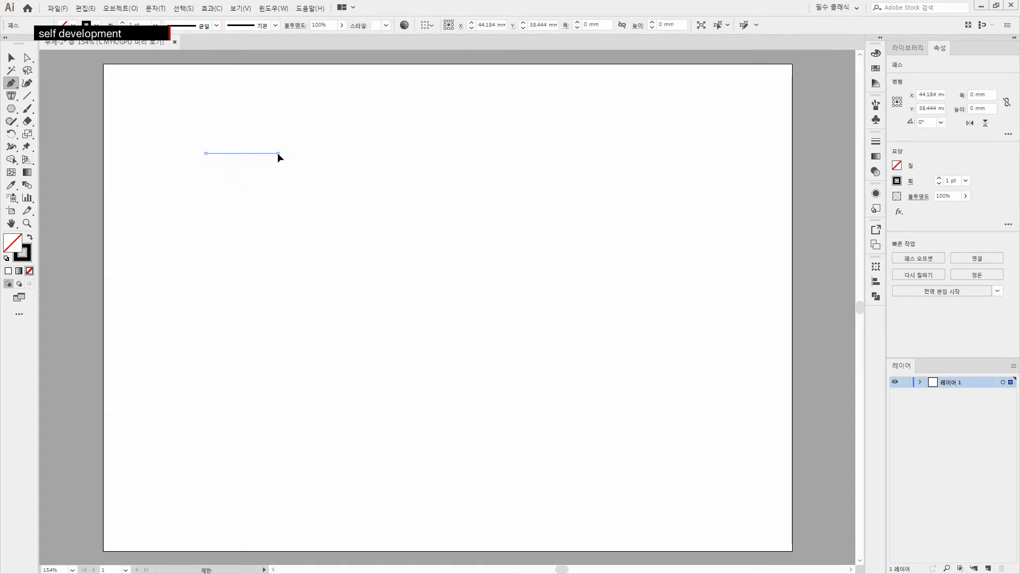
pyautogui.click(278, 153)
pyautogui.click(278, 192)
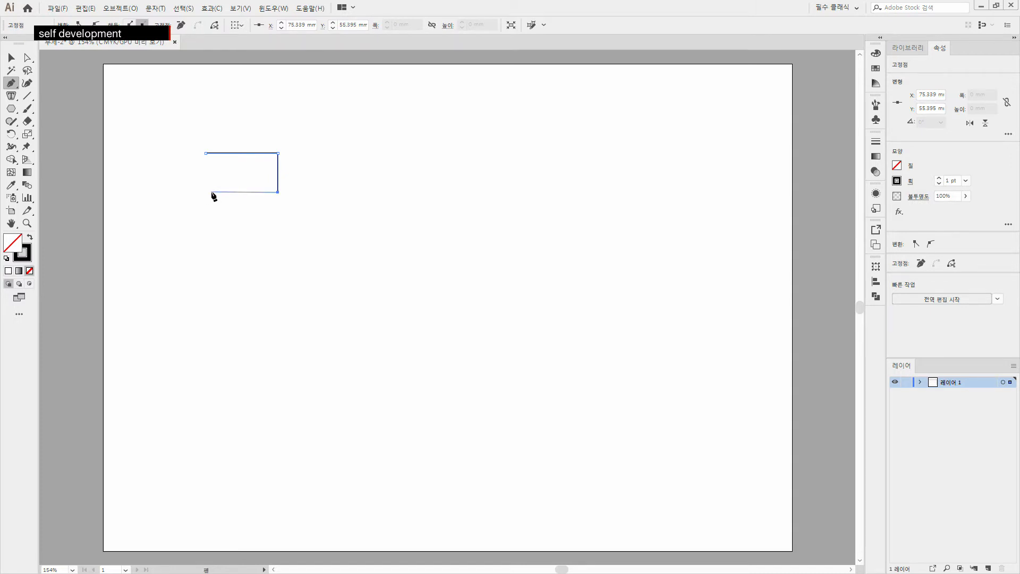
pyautogui.click(206, 192)
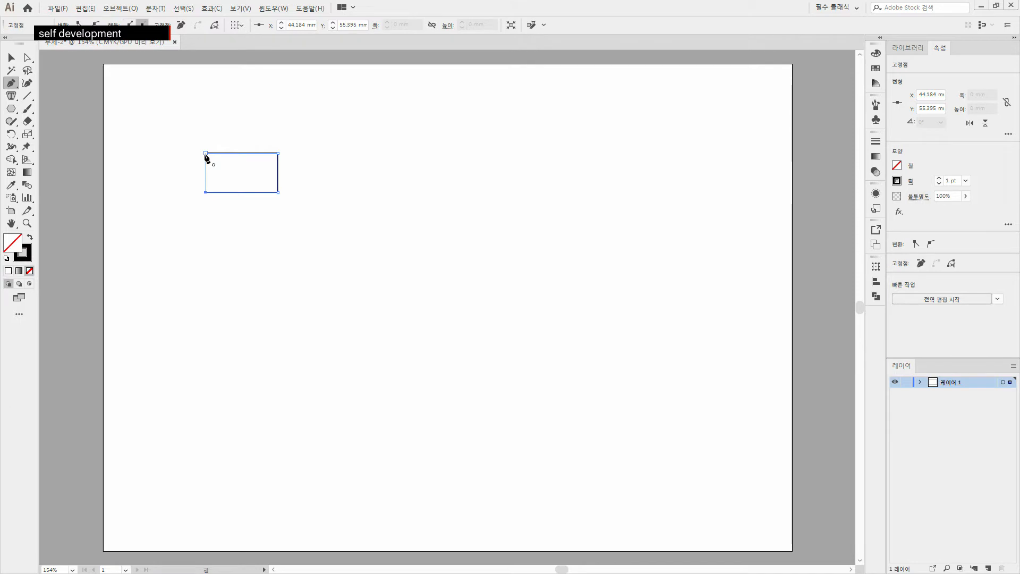
pyautogui.click(206, 154)
# - Draw a closed five-pointed star from straight crossing segments with the Pen tool, below and to the right of the rectangle
pyautogui.click(371, 188)
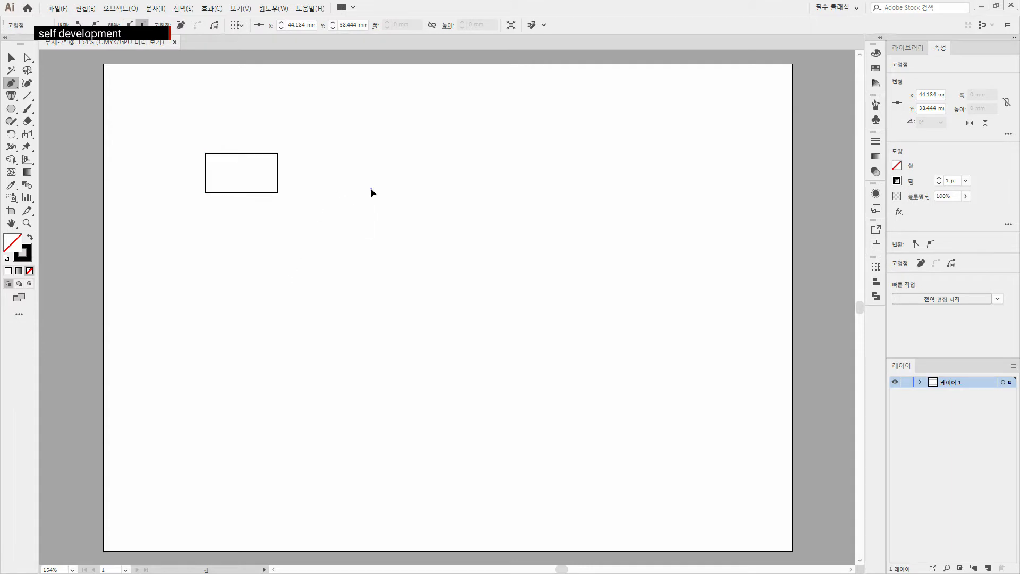
pyautogui.click(316, 254)
pyautogui.click(412, 257)
pyautogui.click(319, 188)
pyautogui.click(375, 285)
pyautogui.click(371, 189)
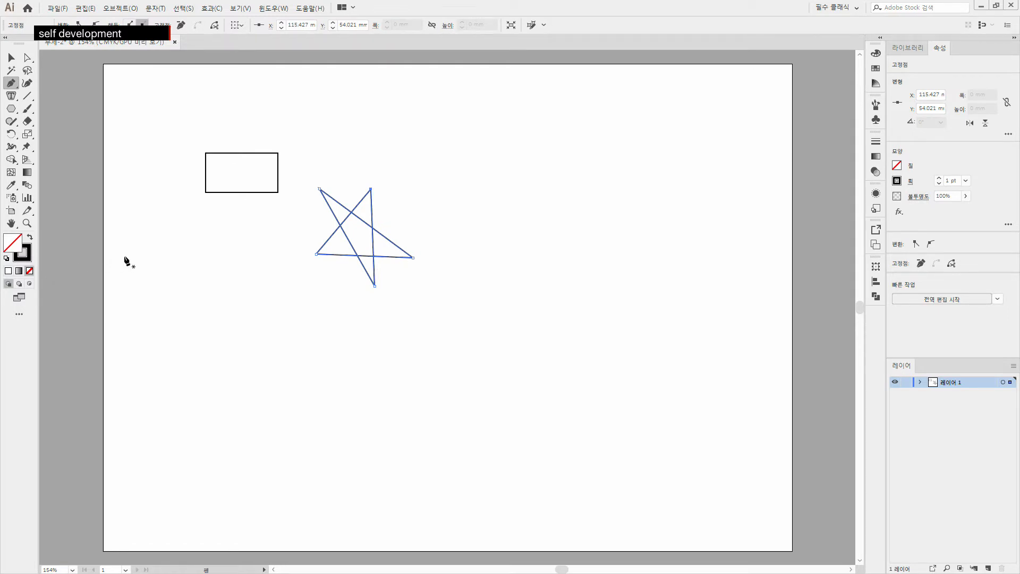
# - Draw an open path about 107 mm wide below the star, with two upward arcs meeting in a cusp and one downward arc
pyautogui.click(198, 349)
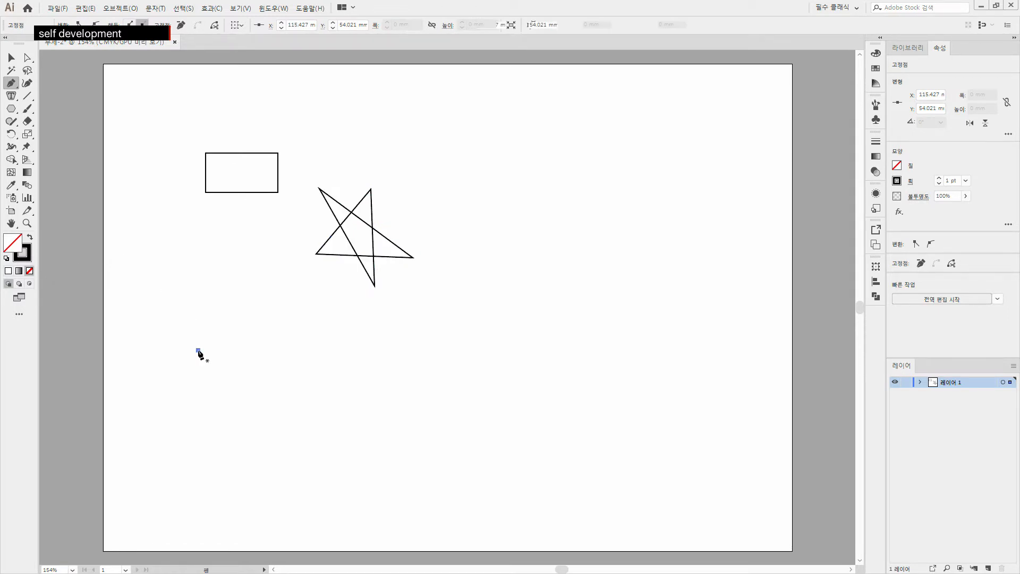
pyautogui.click(282, 350)
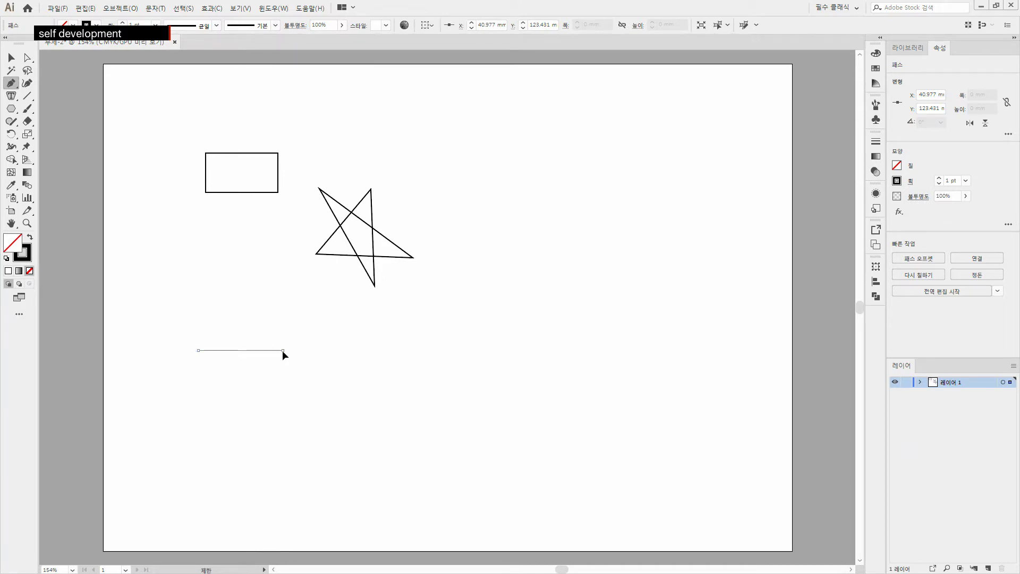
pyautogui.moveTo(283, 351); pyautogui.dragTo(326, 391)
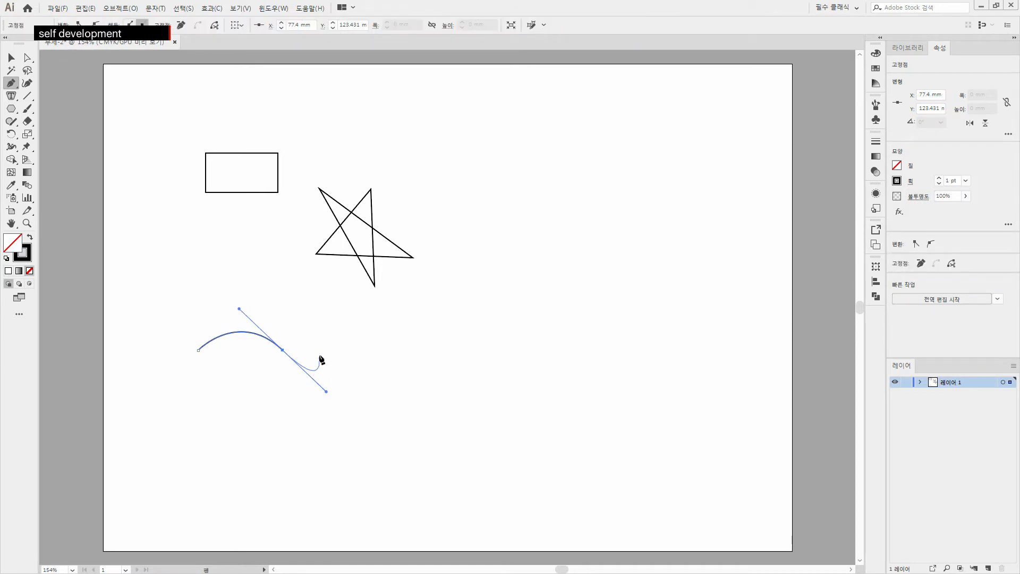
pyautogui.click(284, 350)
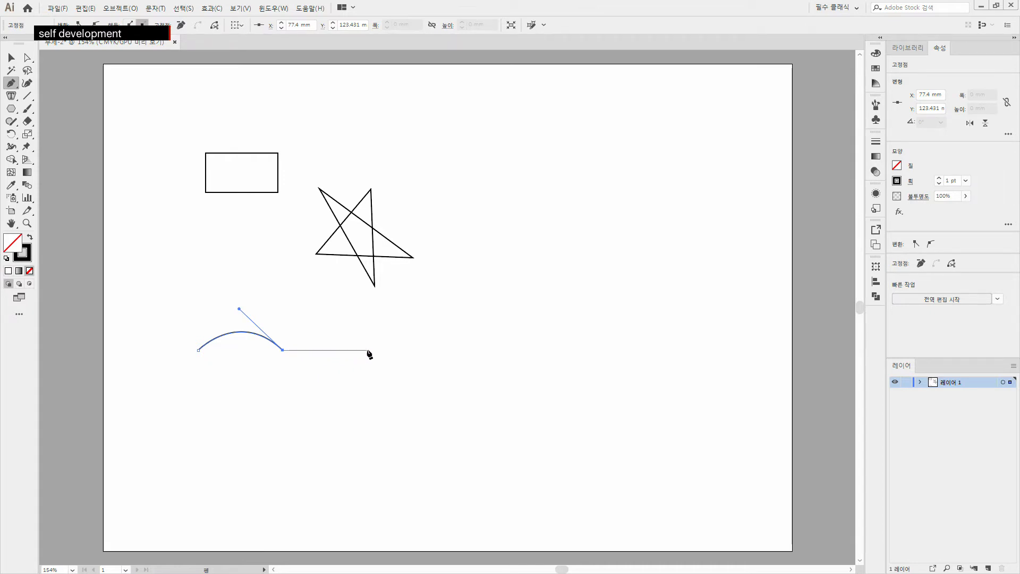
pyautogui.moveTo(364, 350); pyautogui.dragTo(406, 395)
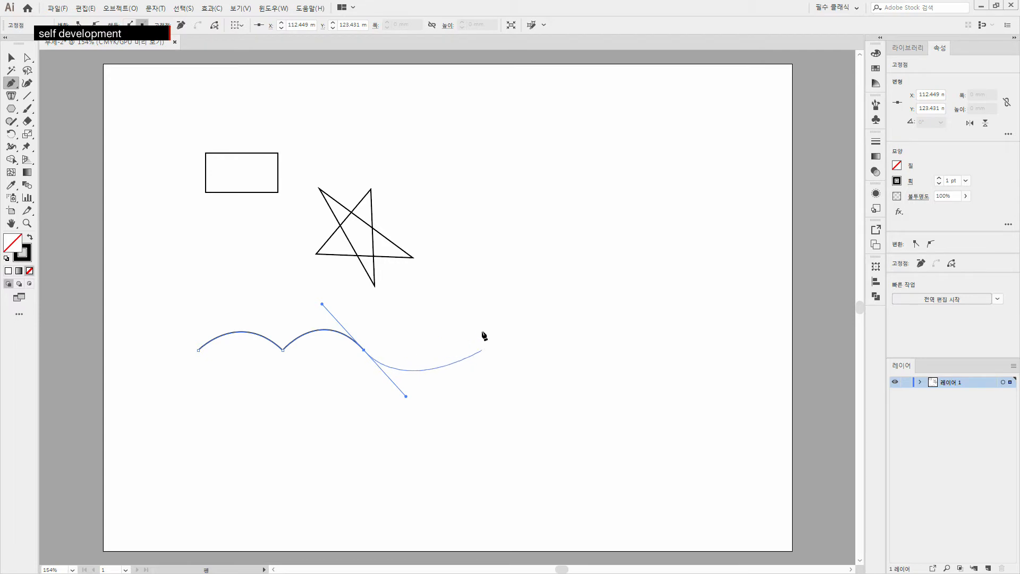
pyautogui.click(445, 351)
pyautogui.moveTo(445, 350); pyautogui.dragTo(349, 349)
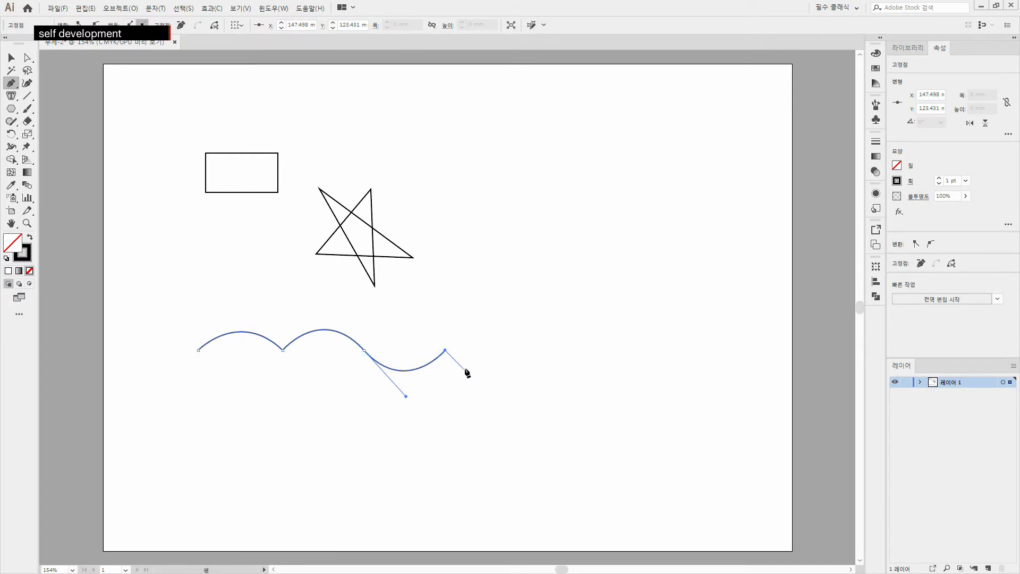
pyautogui.press('Escape')
# - Show the grid and draw a grid-aligned wave about 77 mm wide right of the star, with two upward arcs and one downward arc
pyautogui.click(242, 9)
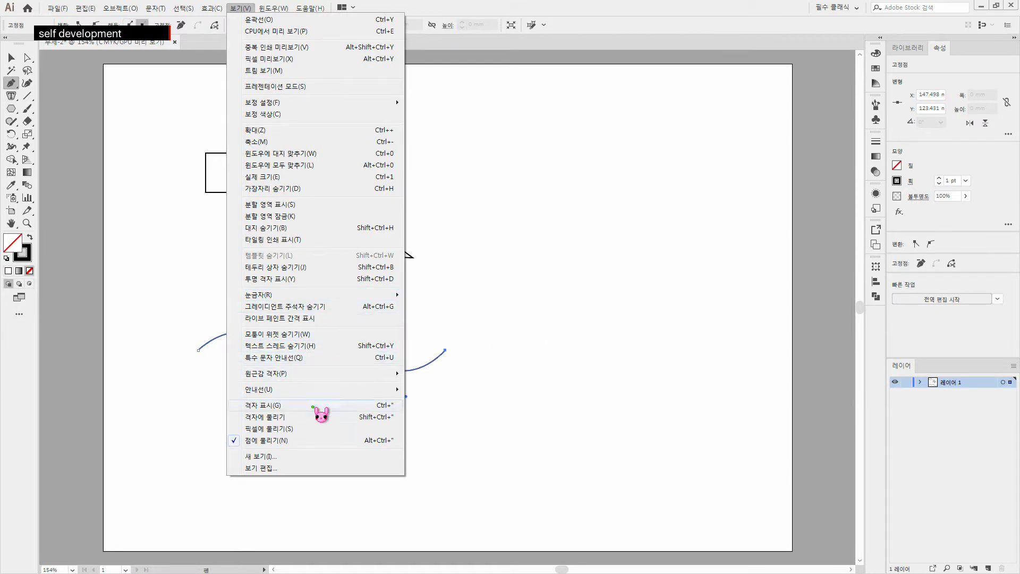
pyautogui.click(287, 407)
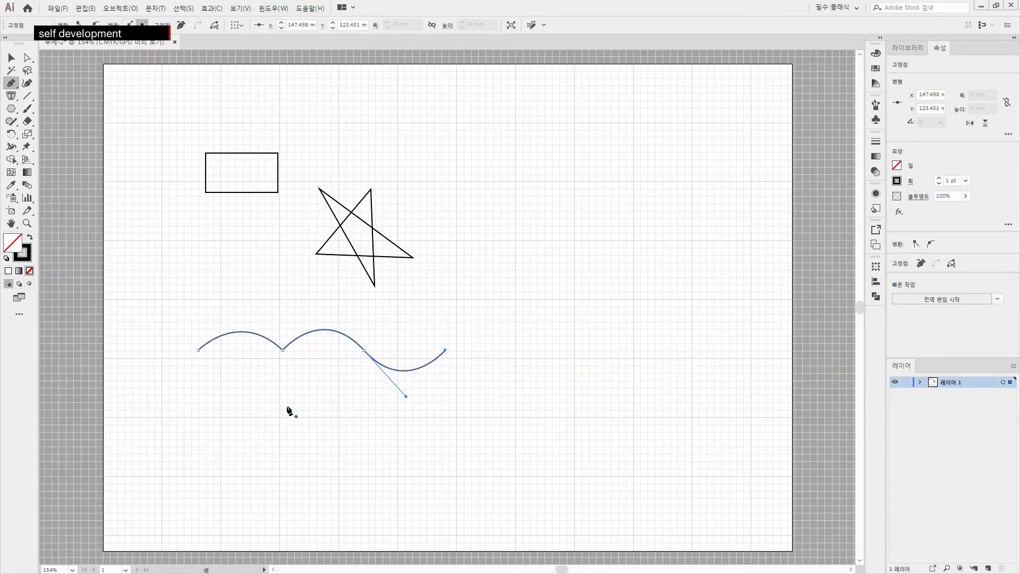
pyautogui.click(456, 182)
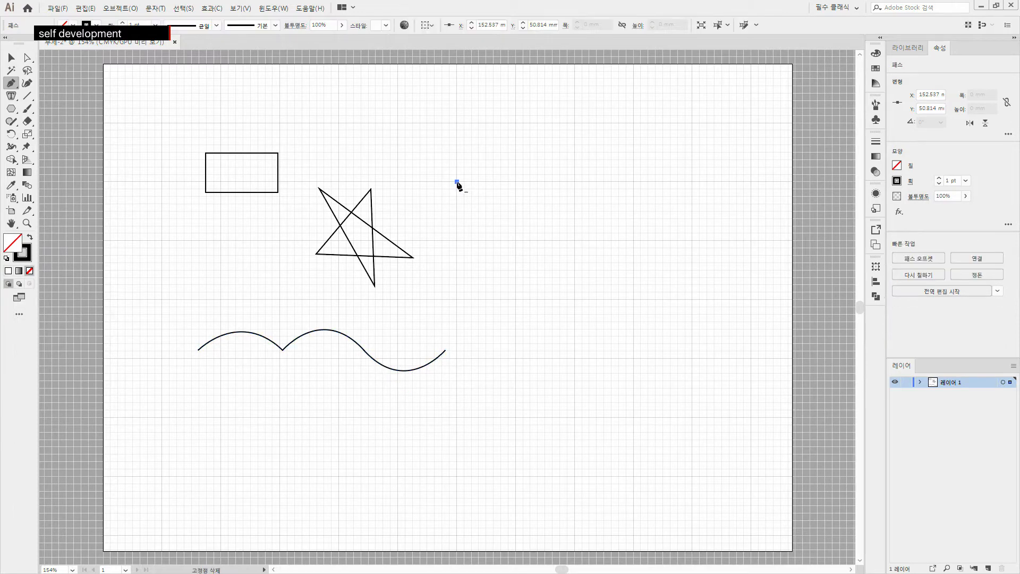
pyautogui.click(515, 182)
pyautogui.moveTo(515, 182); pyautogui.dragTo(549, 213)
pyautogui.moveTo(550, 213); pyautogui.dragTo(550, 213)
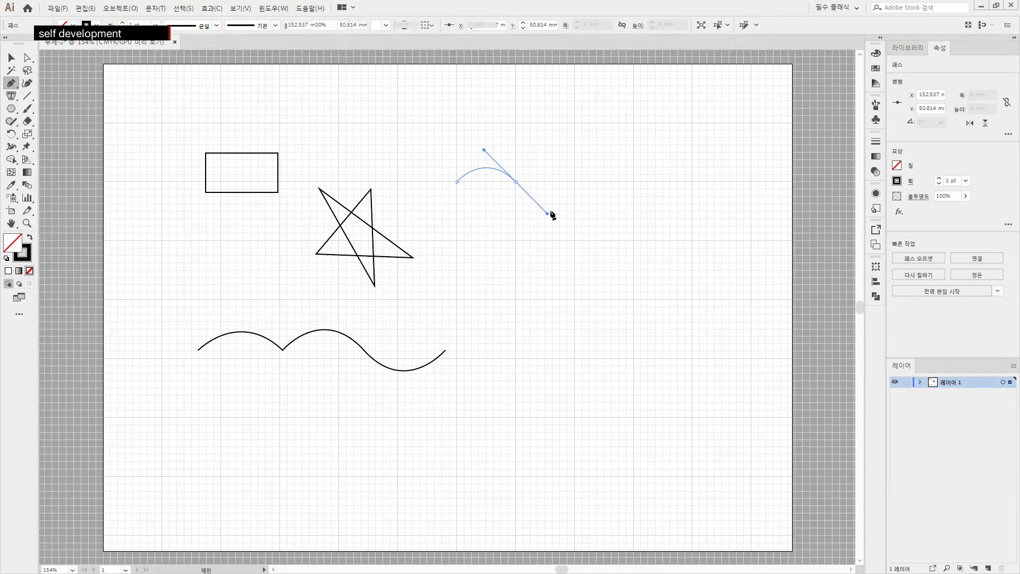
pyautogui.click(516, 182)
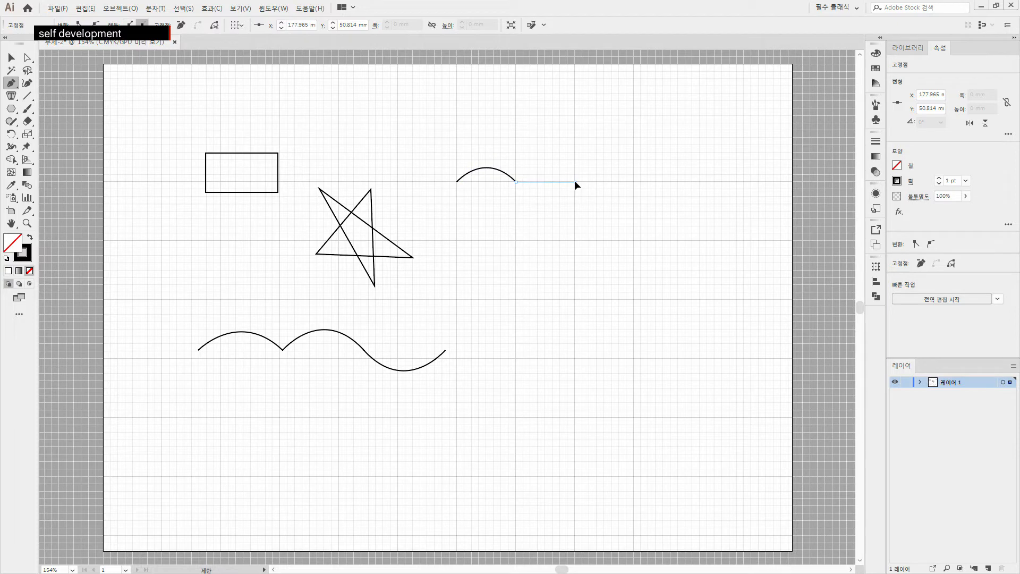
pyautogui.moveTo(574, 182); pyautogui.dragTo(605, 211)
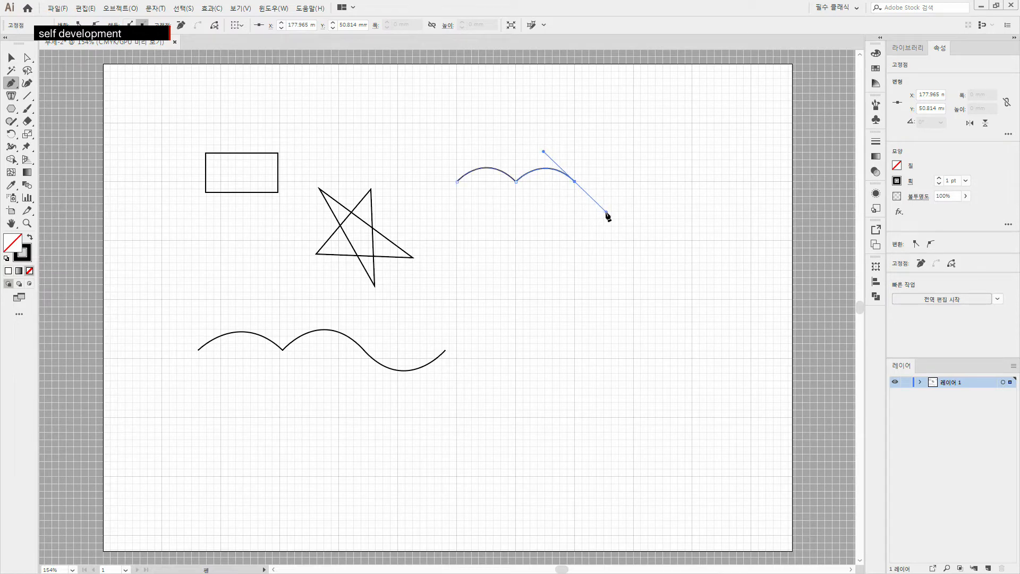
pyautogui.click(636, 182)
pyautogui.press('Escape')
# - Delete all the practice shapes from the artboard and hide the grid
pyautogui.click(12, 56)
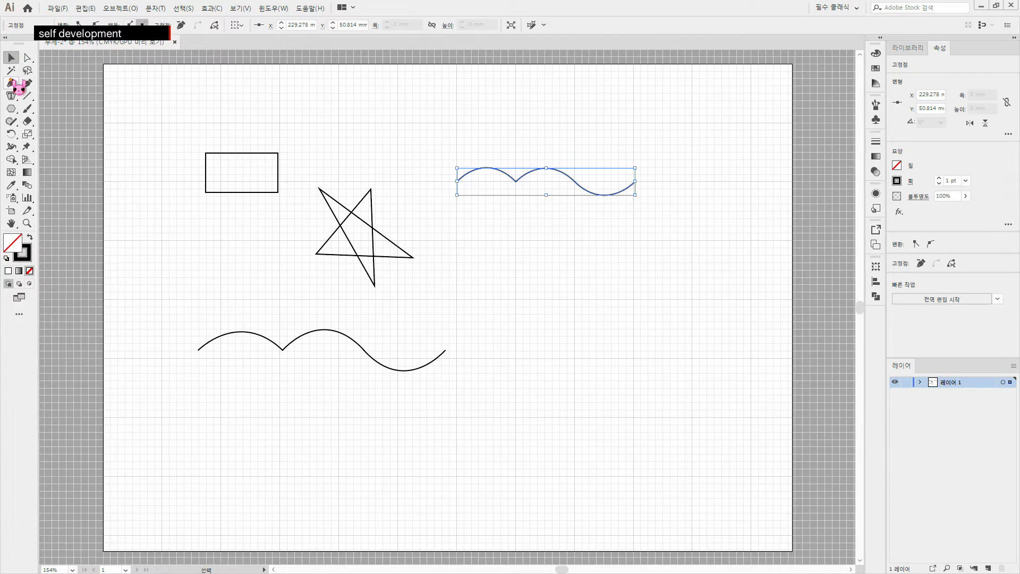
pyautogui.click(601, 375)
pyautogui.hotkey('ctrl', 'a')
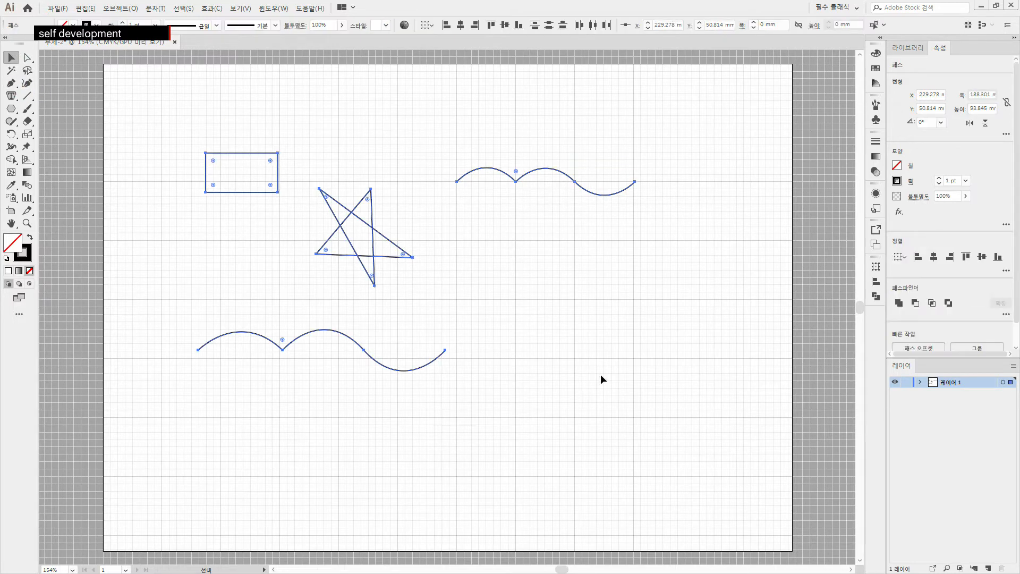
pyautogui.press('Delete')
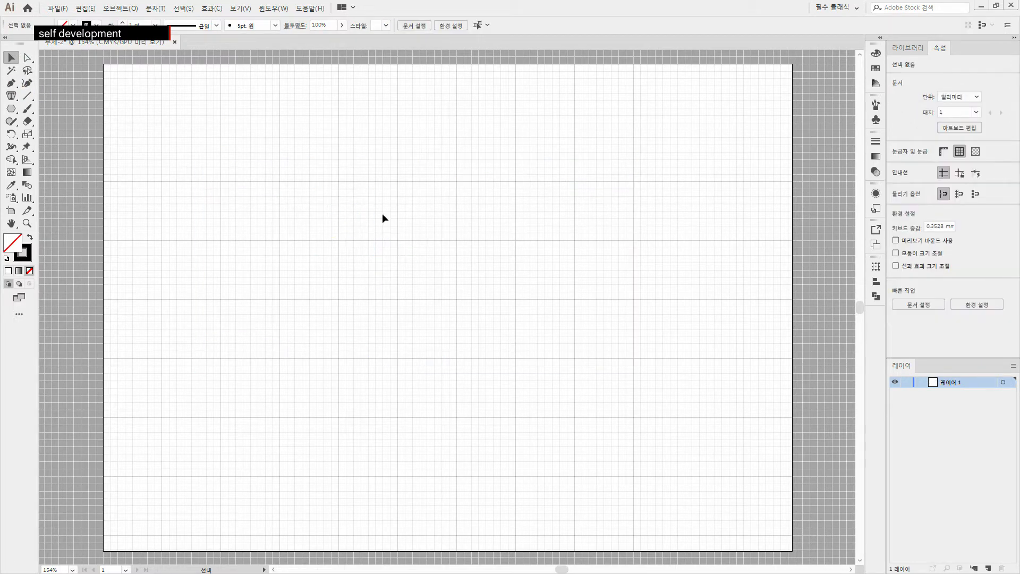
pyautogui.click(245, 8)
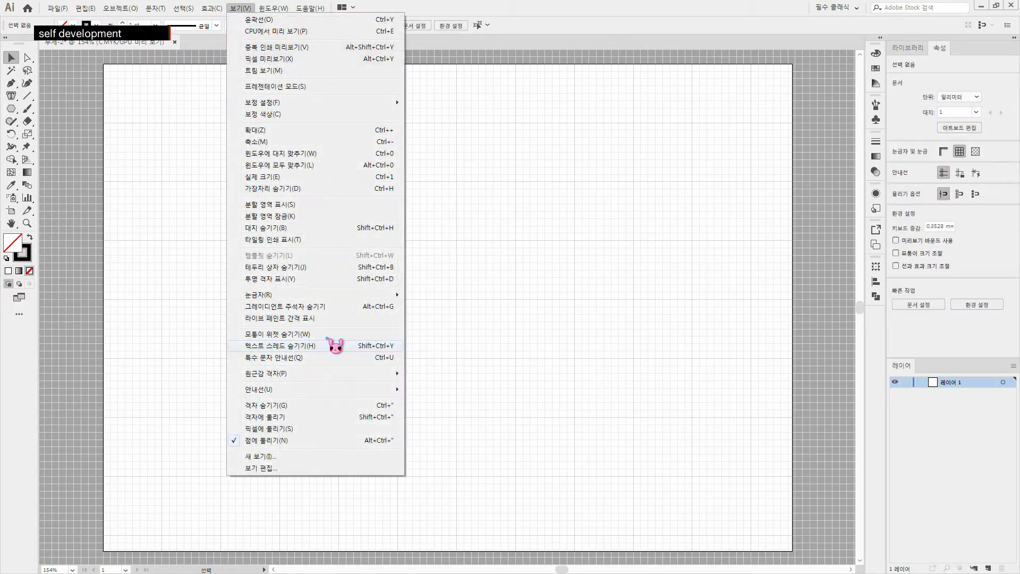
pyautogui.click(311, 406)
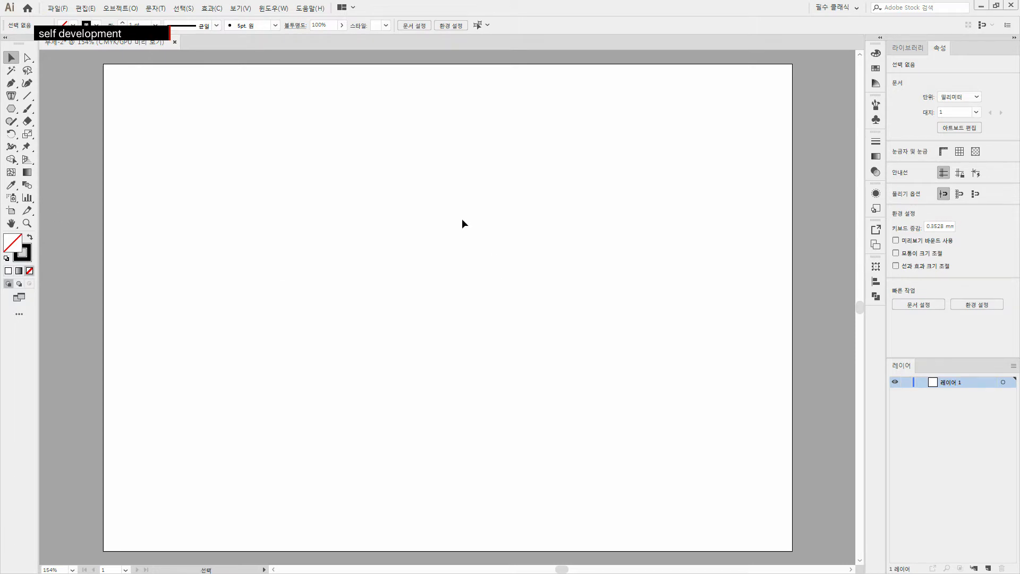
pyautogui.hotkey('ctrl', 'n')
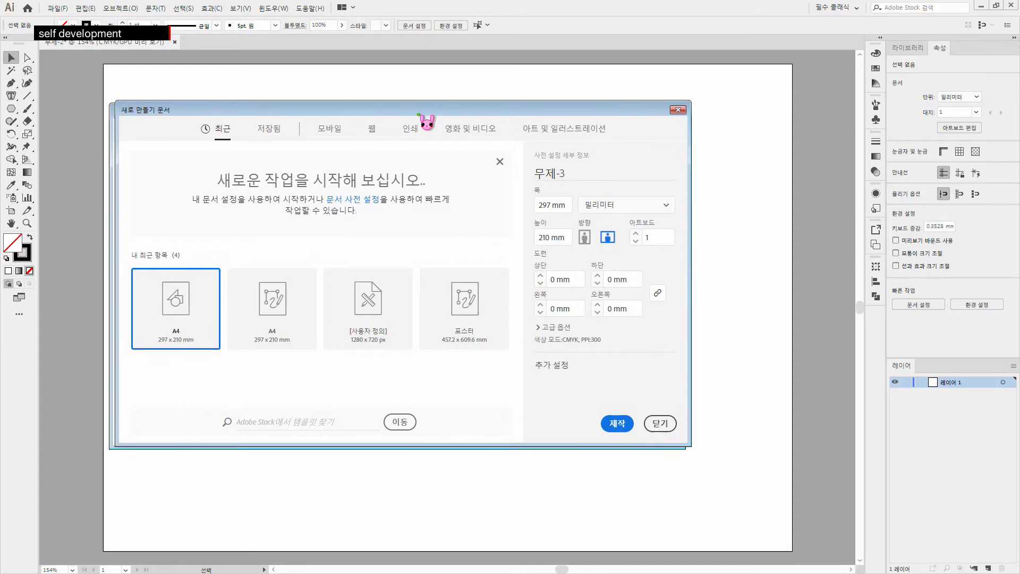
pyautogui.click(584, 238)
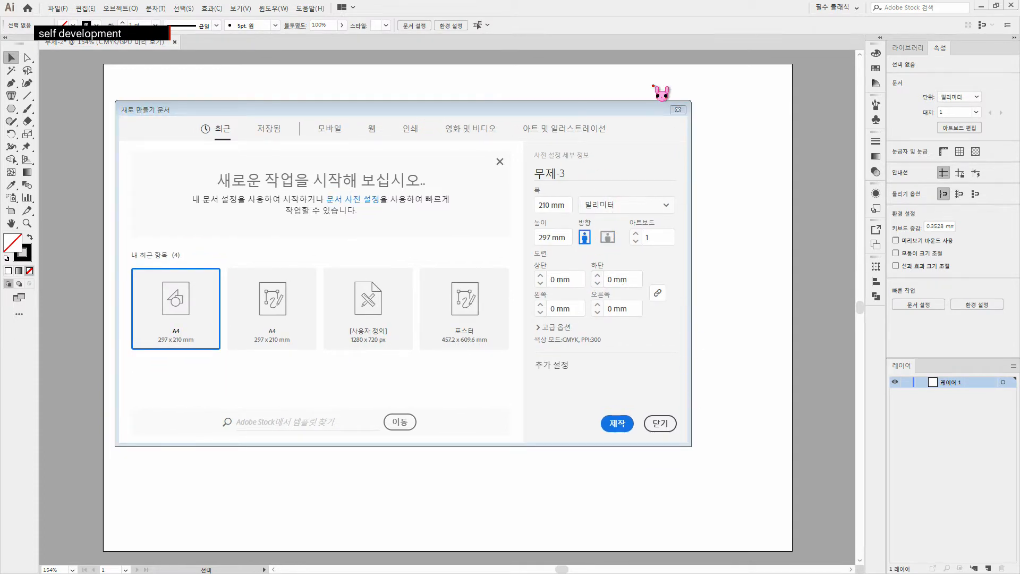
pyautogui.click(683, 112)
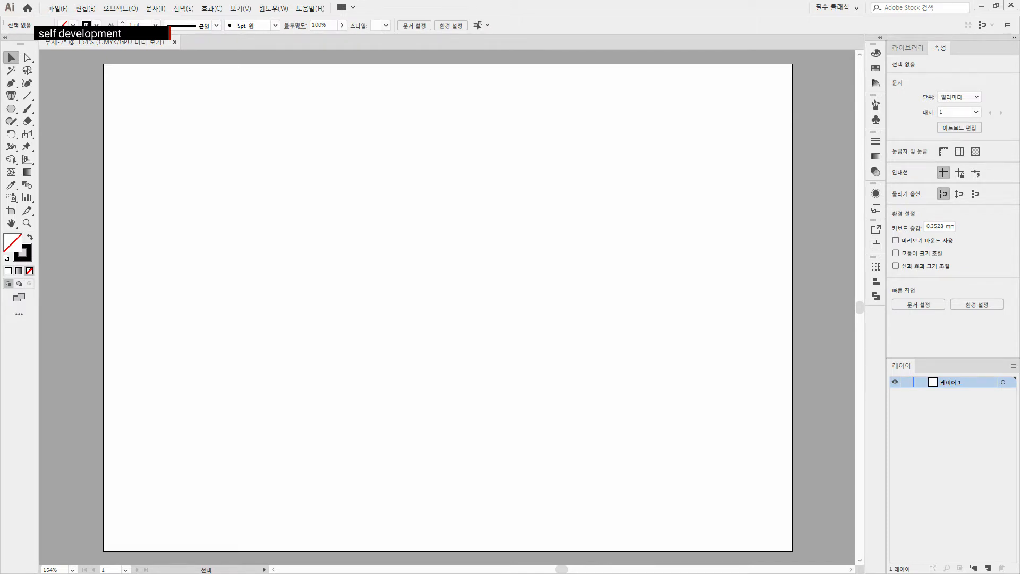
# - Draw an open, left-bulging curved segment about 33 mm wide and 24 mm tall with the Pen tool in the artboard's upper half
pyautogui.click(12, 84)
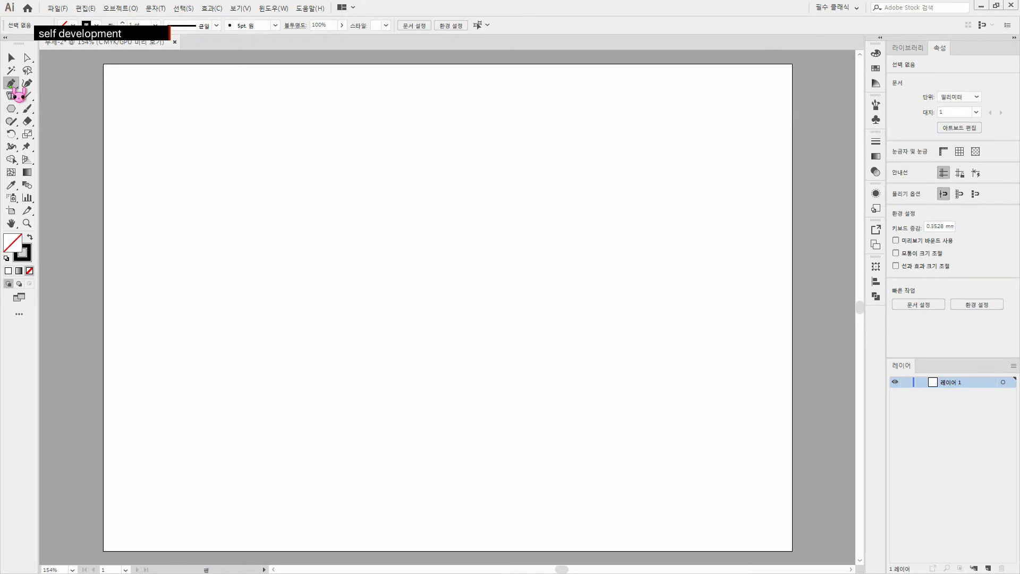
pyautogui.click(374, 167)
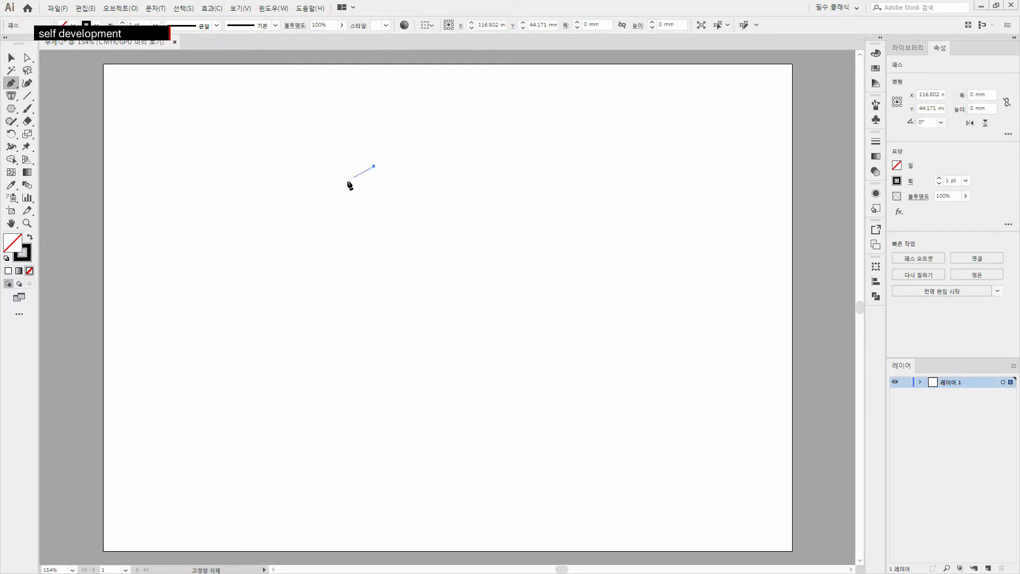
pyautogui.moveTo(297, 221); pyautogui.dragTo(301, 262)
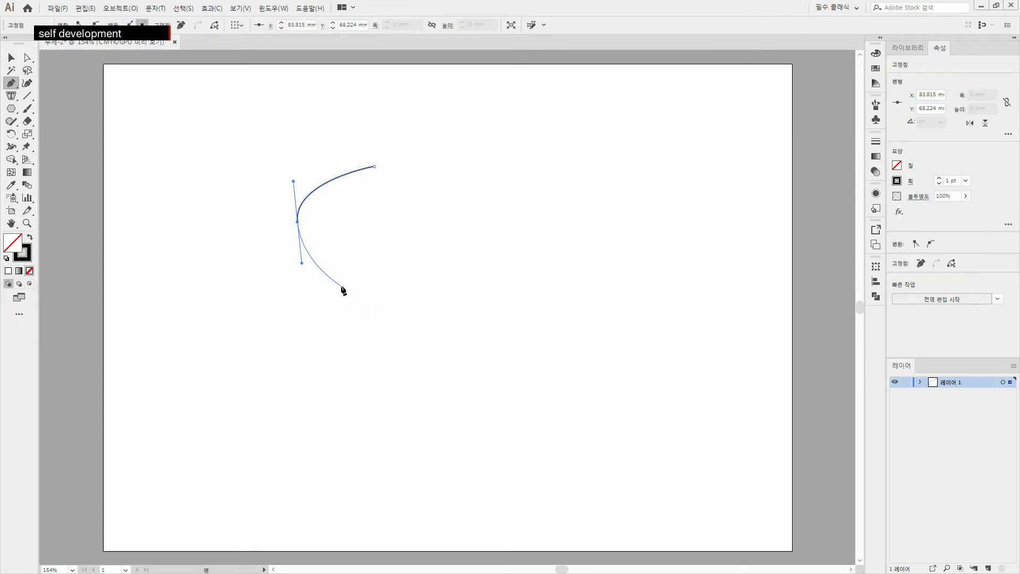
pyautogui.click(338, 291)
pyautogui.moveTo(338, 291); pyautogui.dragTo(357, 307)
pyautogui.hotkey('ctrl', 'z')
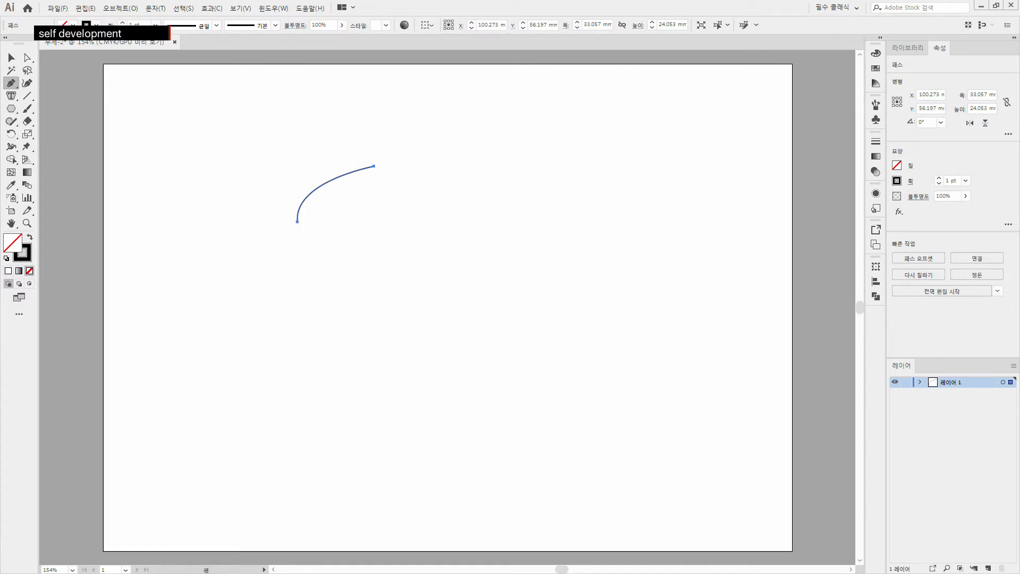
pyautogui.click(12, 83)
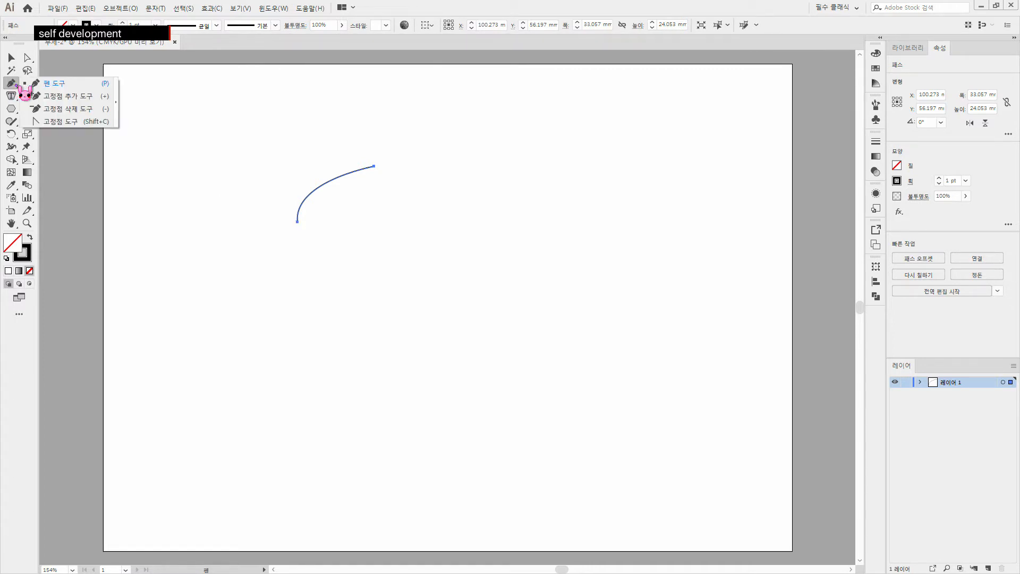
pyautogui.click(78, 97)
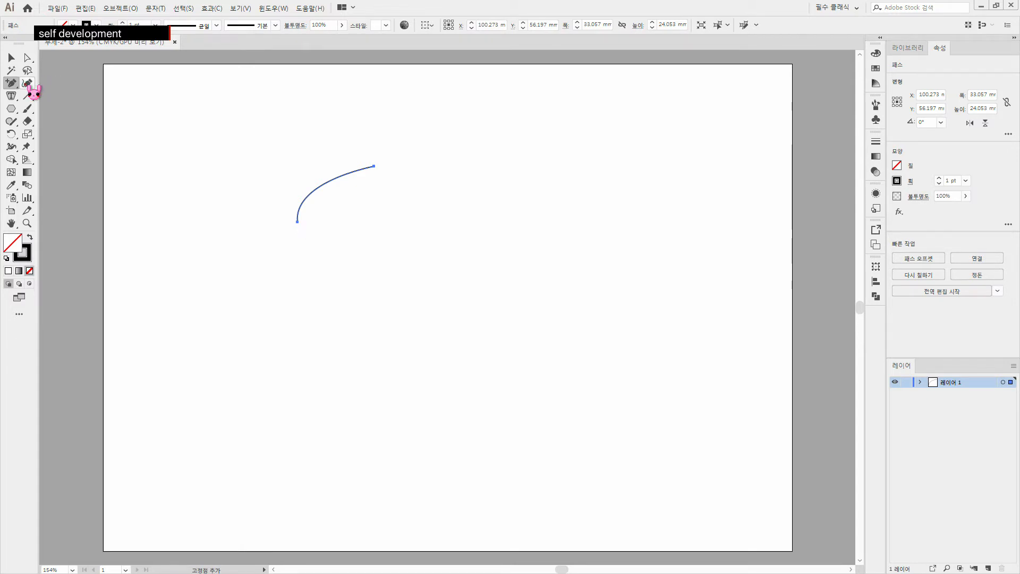
pyautogui.click(11, 83)
pyautogui.click(53, 85)
pyautogui.keyDown('ctrl'); pyautogui.click(298, 221); pyautogui.keyUp('ctrl')
pyautogui.moveTo(298, 221); pyautogui.dragTo(307, 266)
pyautogui.hotkey('ctrl', 'z')
pyautogui.click(298, 221)
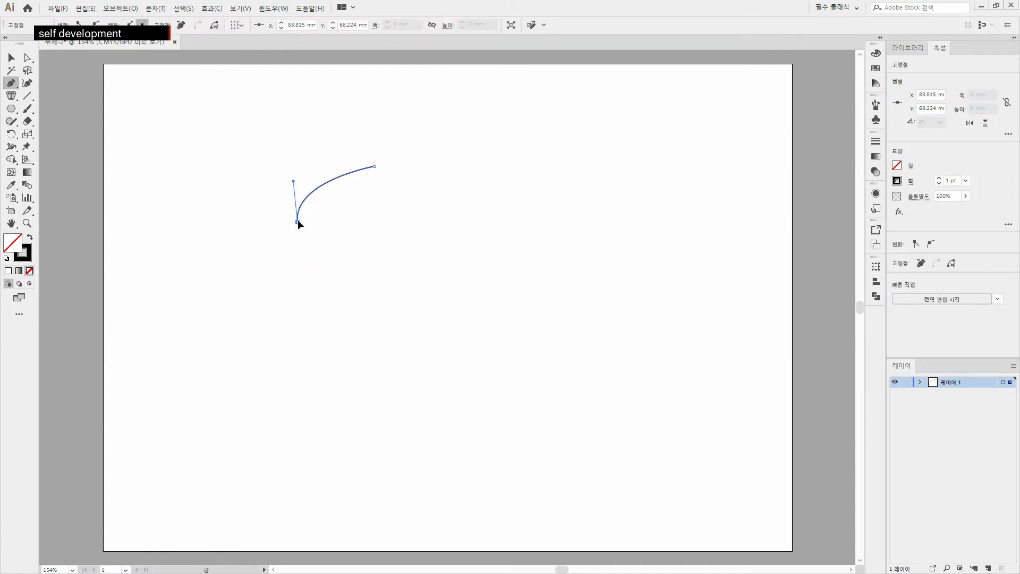
pyautogui.hotkey('ctrl', 'z')
pyautogui.moveTo(297, 221); pyautogui.dragTo(309, 273)
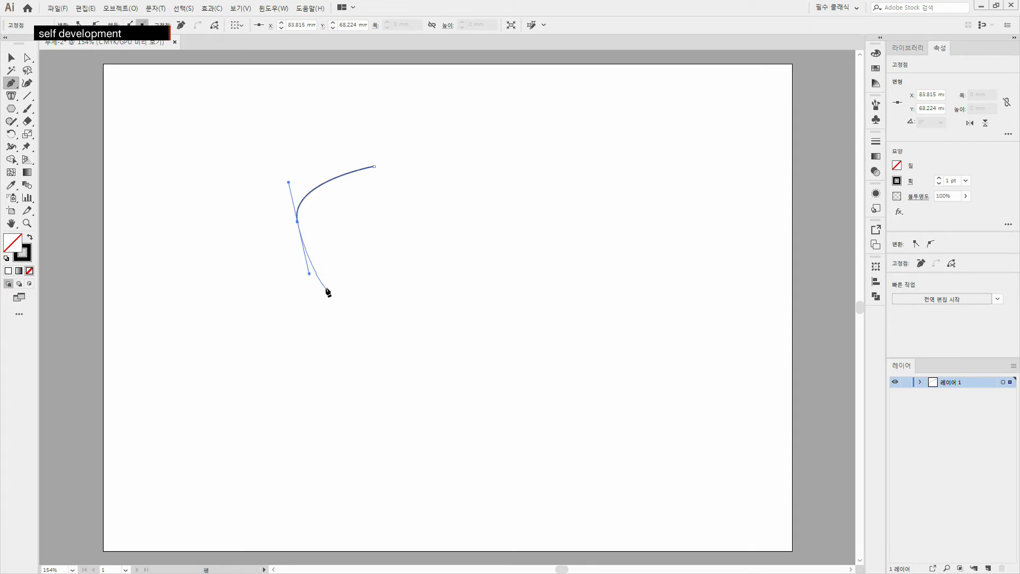
pyautogui.hotkey('ctrl', 'z')
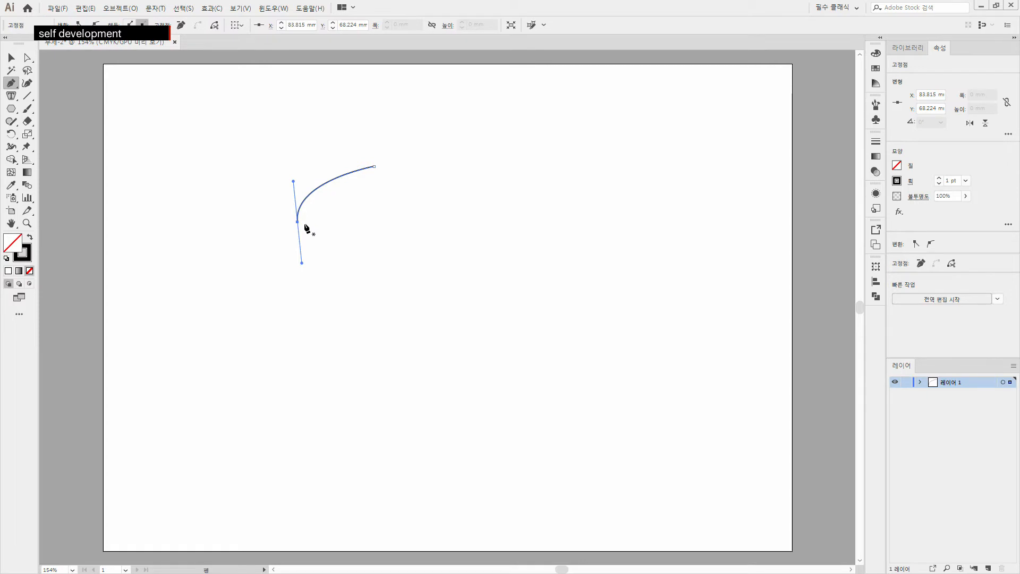
# - Extend the path from its lower endpoint with a left-bulging curve ending at about X 96.4 mm, Y 93.9 mm
pyautogui.moveTo(297, 223); pyautogui.dragTo(295, 270)
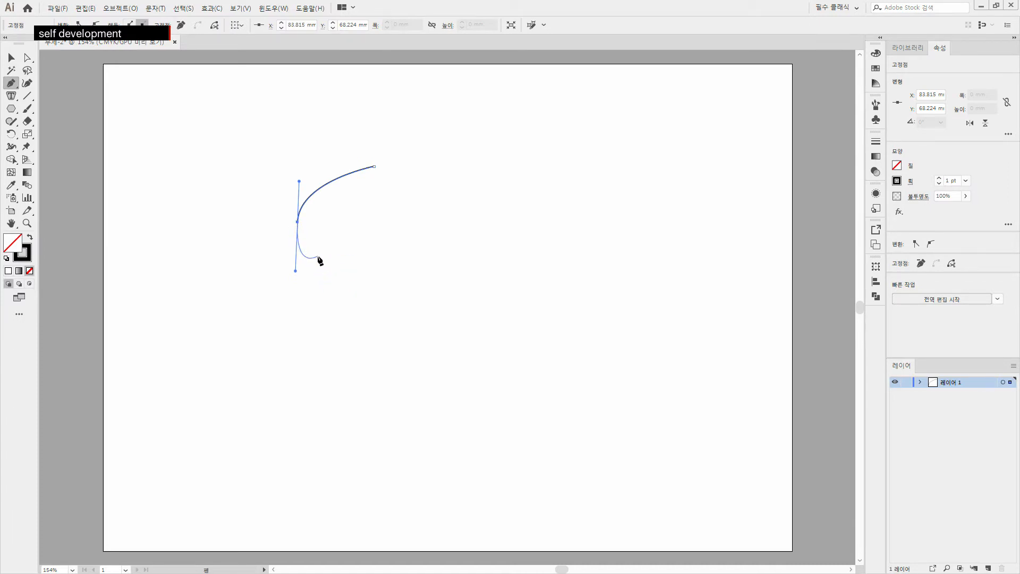
pyautogui.press('Escape')
pyautogui.moveTo(298, 222); pyautogui.dragTo(296, 271)
pyautogui.moveTo(298, 221); pyautogui.dragTo(296, 228)
pyautogui.click(297, 221)
pyautogui.moveTo(327, 282); pyautogui.dragTo(361, 299)
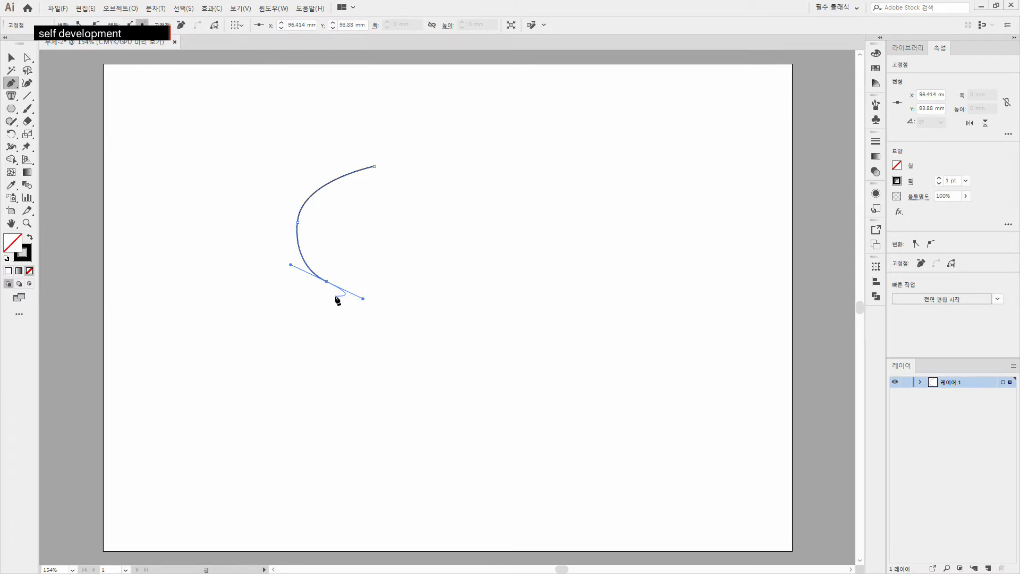
# - Add a cusp, a left-bulging curve to about X 78, Y 156 mm, and a shallow bottom curve to about X 114, Y 167 mm
pyautogui.click(326, 282)
pyautogui.moveTo(285, 424); pyautogui.dragTo(377, 489)
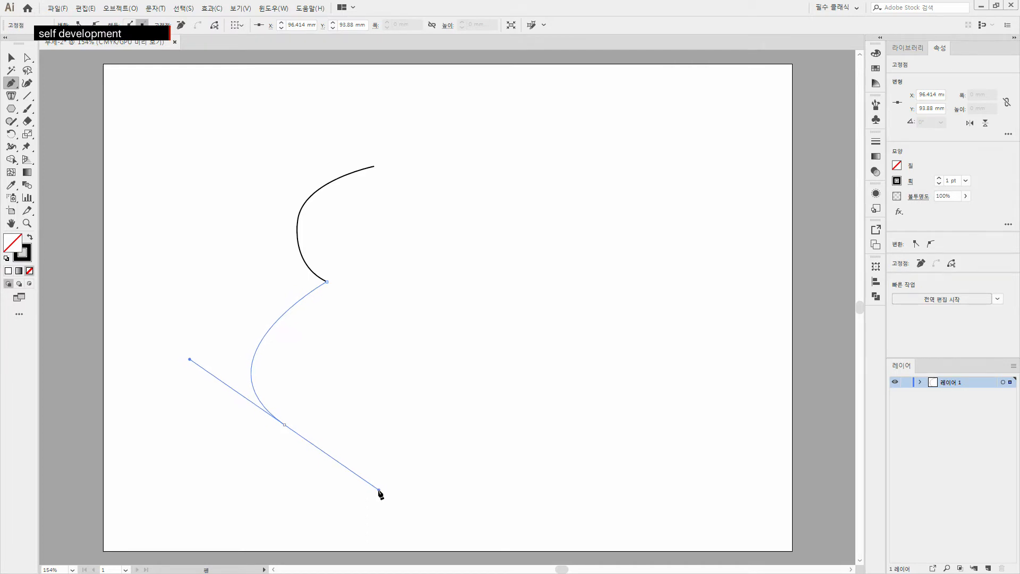
pyautogui.click(285, 425)
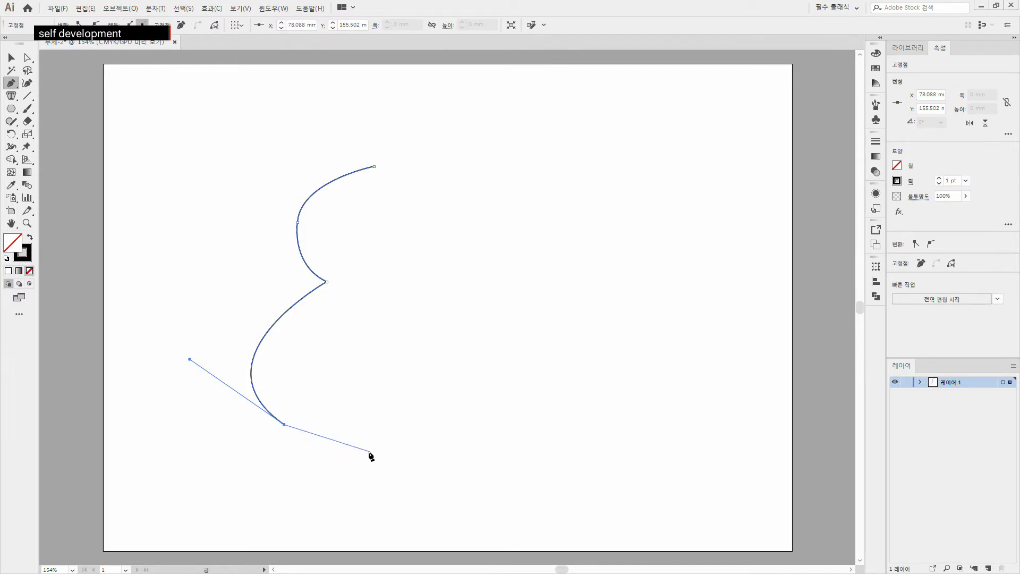
pyautogui.click(366, 451)
pyautogui.moveTo(375, 454)
pyautogui.mouseDown()
pyautogui.moveTo(391, 429)
pyautogui.moveTo(394, 448)
pyautogui.mouseUp()
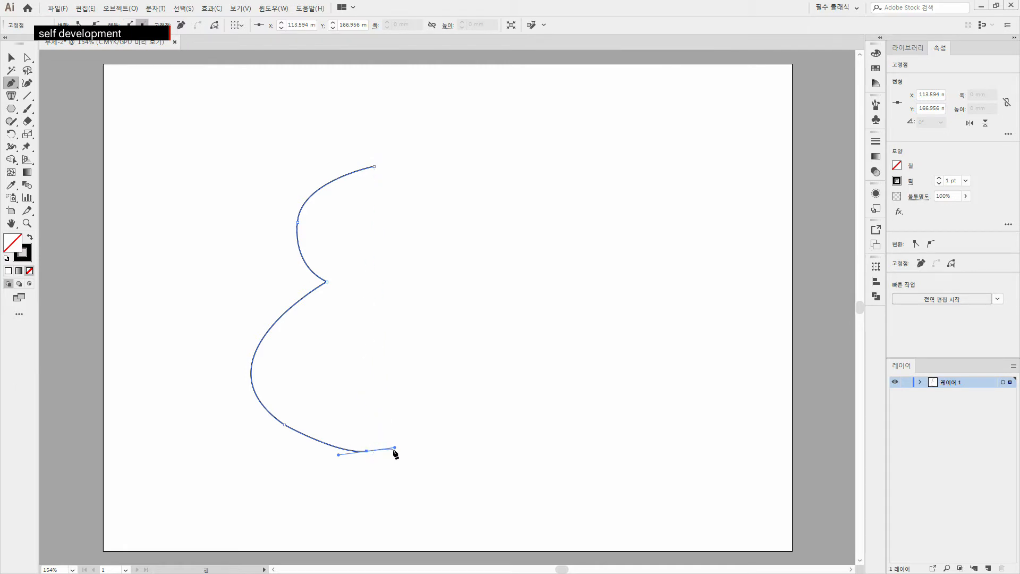
# - Try to adjust the outgoing direction handle at the path's bottom endpoint
pyautogui.moveTo(392, 454); pyautogui.dragTo(401, 444)
pyautogui.hotkey('ctrl', 'z')
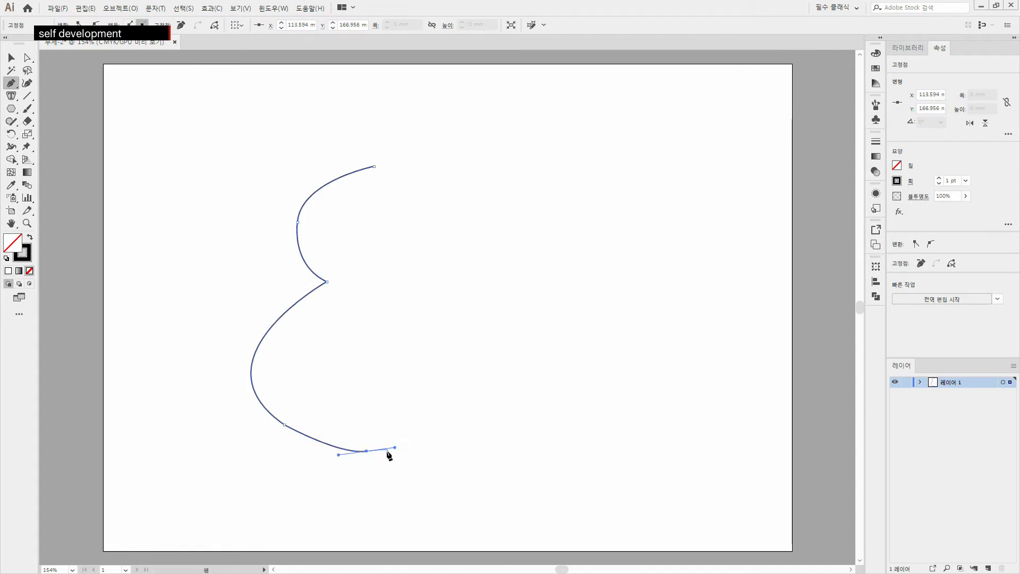
pyautogui.click(367, 451)
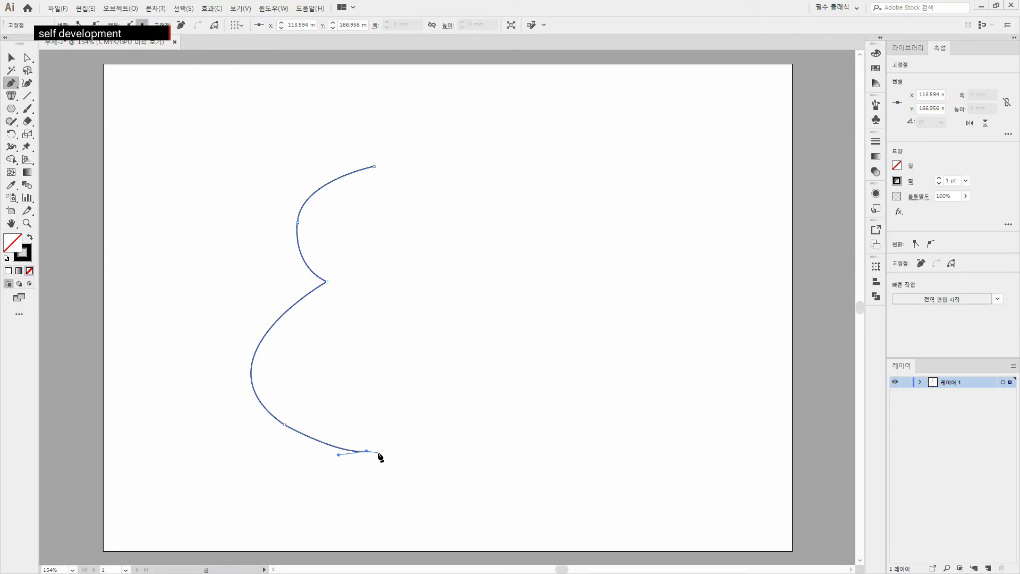
pyautogui.moveTo(385, 451); pyautogui.dragTo(395, 447)
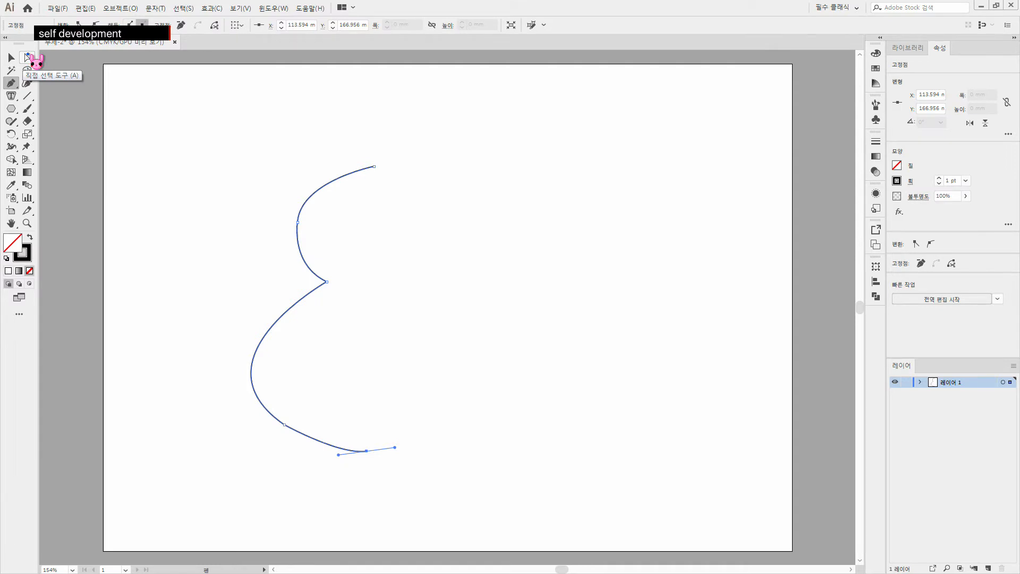
# - Move the path's bottom endpoint right until it sits directly below the top endpoint
pyautogui.click(28, 58)
pyautogui.moveTo(366, 451)
pyautogui.mouseDown()
pyautogui.moveTo(392, 449)
pyautogui.moveTo(381, 451)
pyautogui.mouseUp()
pyautogui.click(382, 455)
pyautogui.moveTo(381, 454); pyautogui.dragTo(375, 450)
pyautogui.click(422, 456)
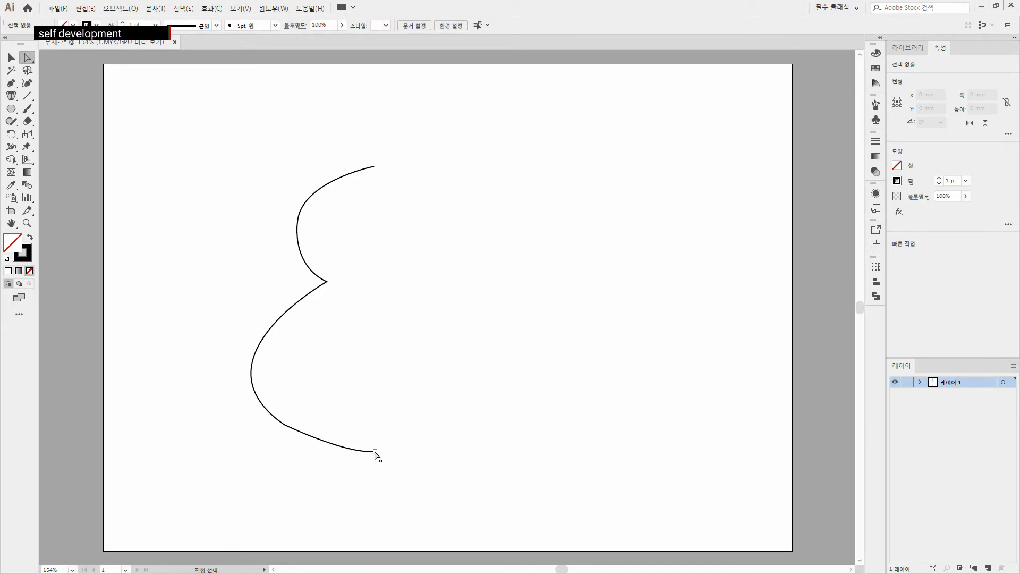
# - Join the path's top and bottom endpoints with a straight segment and deselect the shape
pyautogui.click(374, 166)
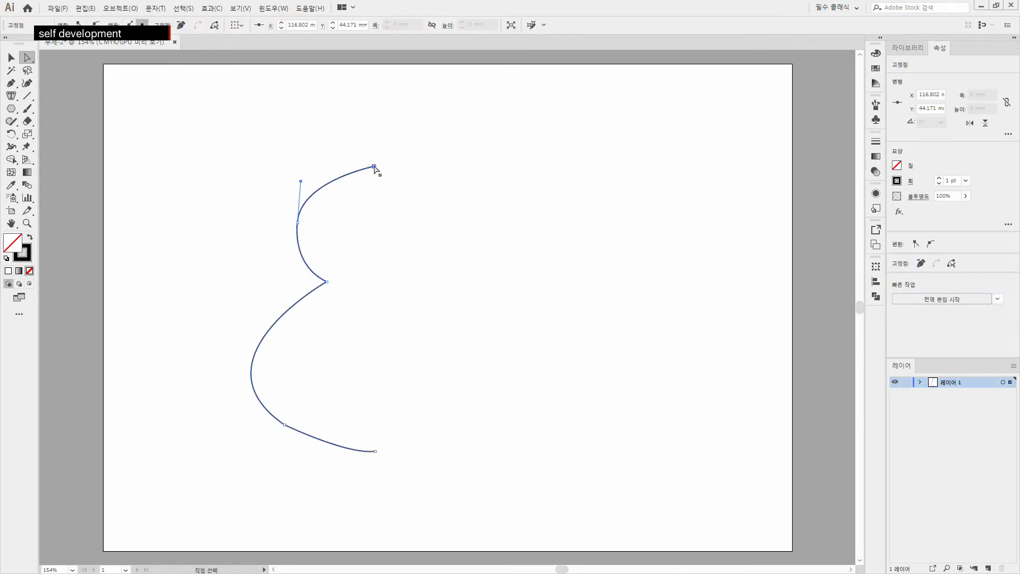
pyautogui.keyDown('shift'); pyautogui.click(376, 452); pyautogui.keyUp('shift')
pyautogui.hotkey('ctrl', 'j')
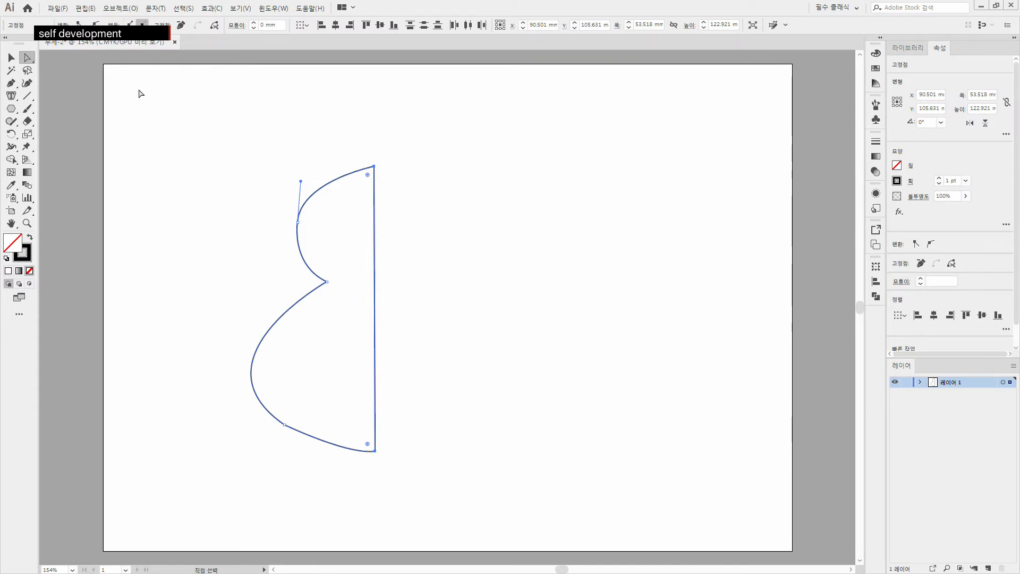
pyautogui.click(11, 57)
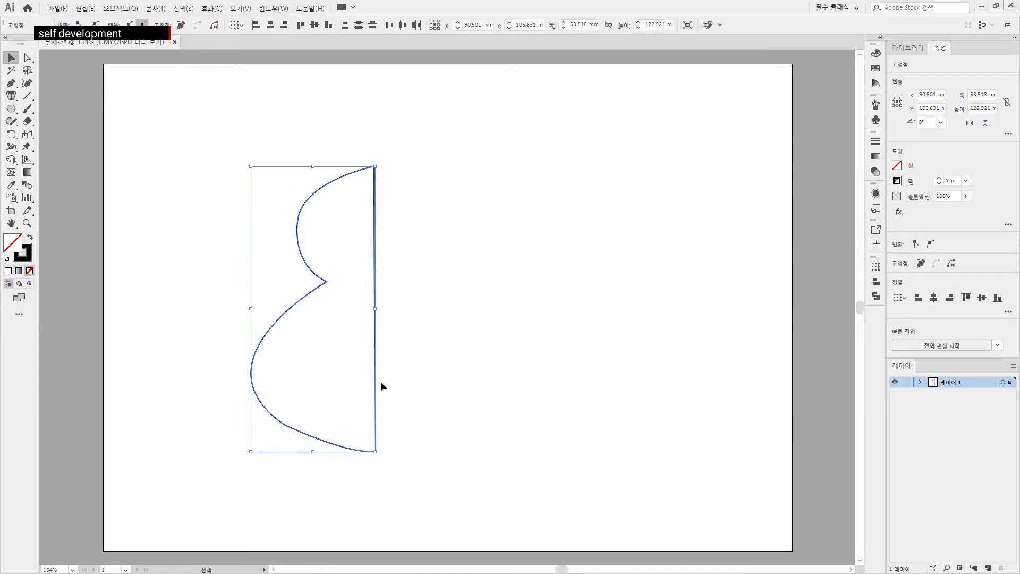
pyautogui.click(423, 499)
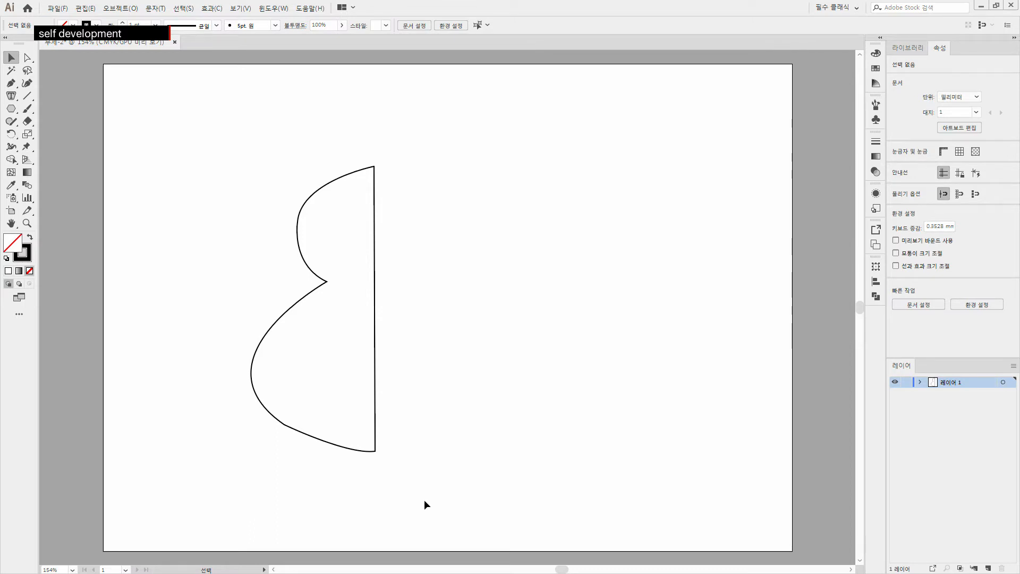
# - Undo the join and the last move of the bottom endpoint
pyautogui.moveTo(239, 118); pyautogui.dragTo(443, 463)
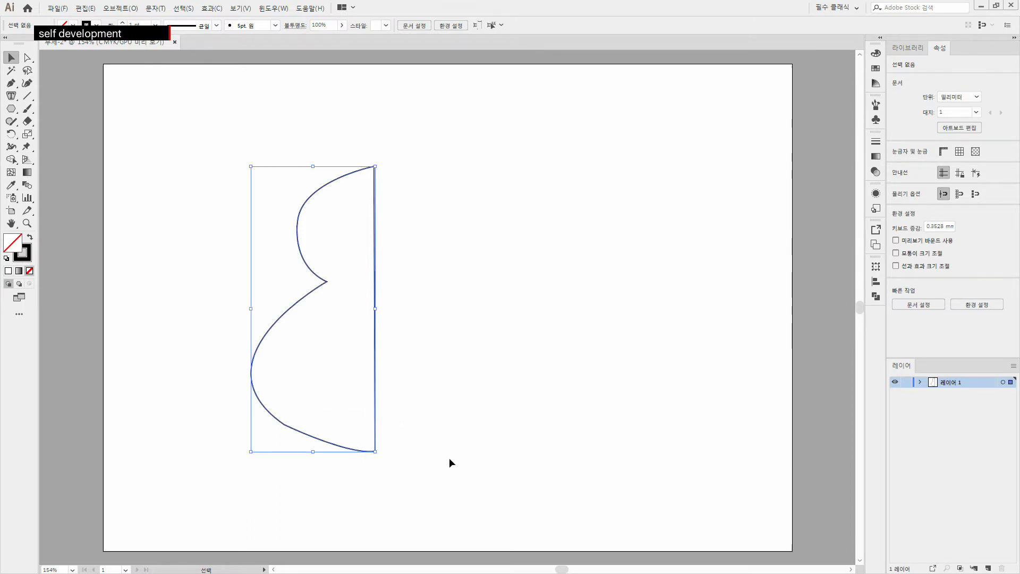
pyautogui.click(446, 305)
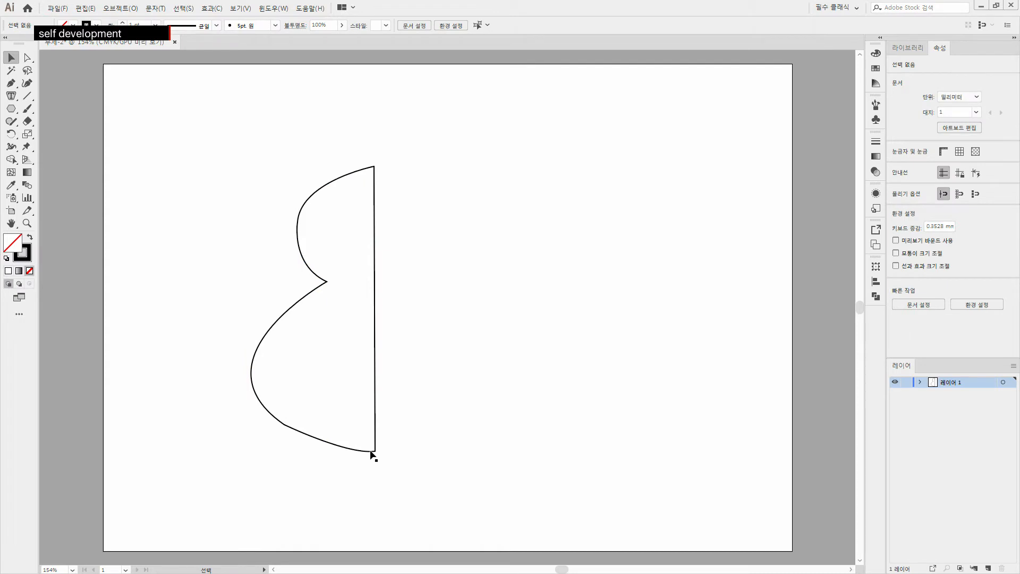
pyautogui.click(370, 451)
pyautogui.click(454, 462)
pyautogui.hotkey('ctrl', 'z')
pyautogui.click(437, 472)
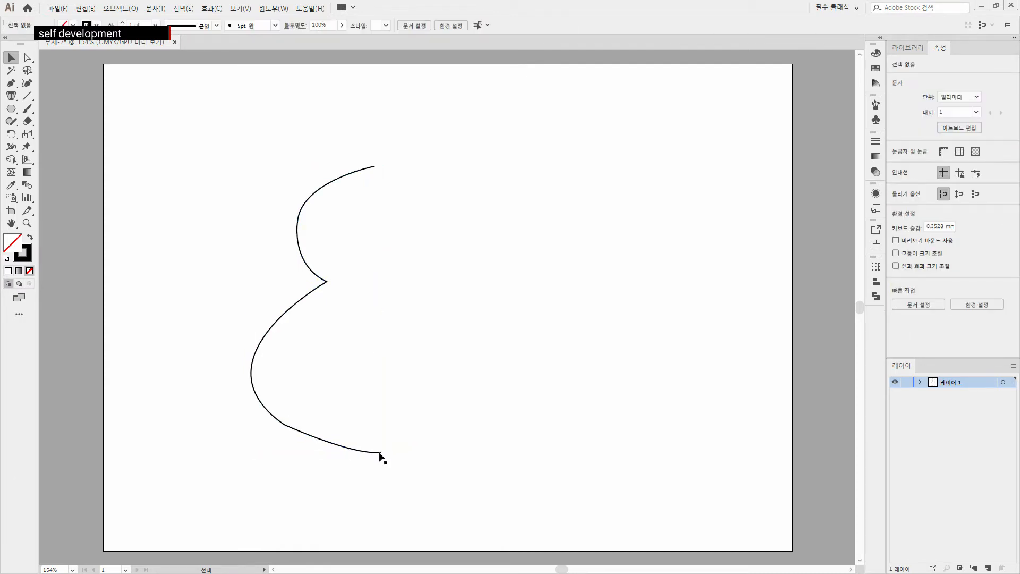
# - Move the path's bottom endpoint to about X 107.9 mm, Y 165.1 mm, and join it to the top endpoint with a straight segment
pyautogui.click(27, 57)
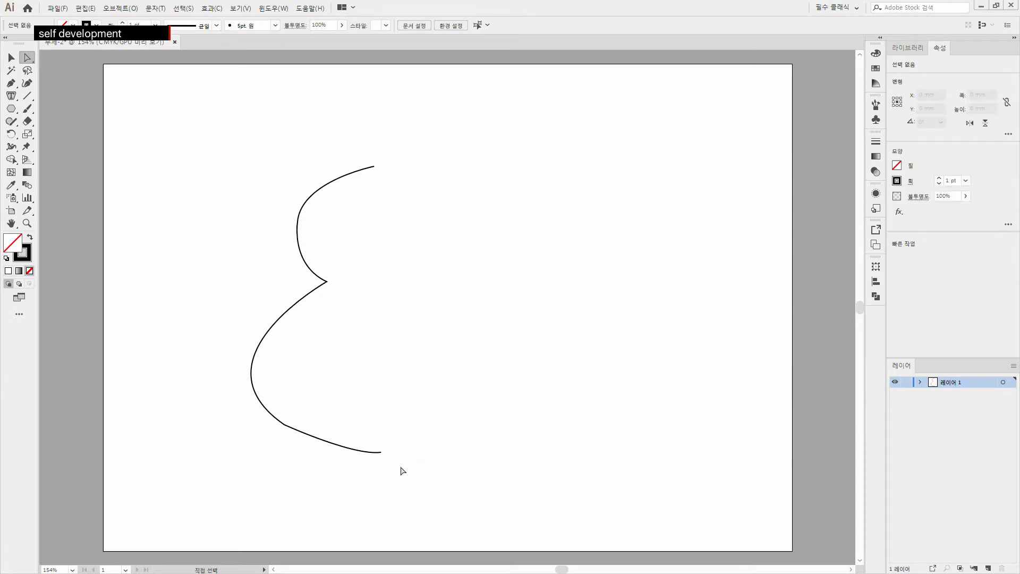
pyautogui.click(382, 452)
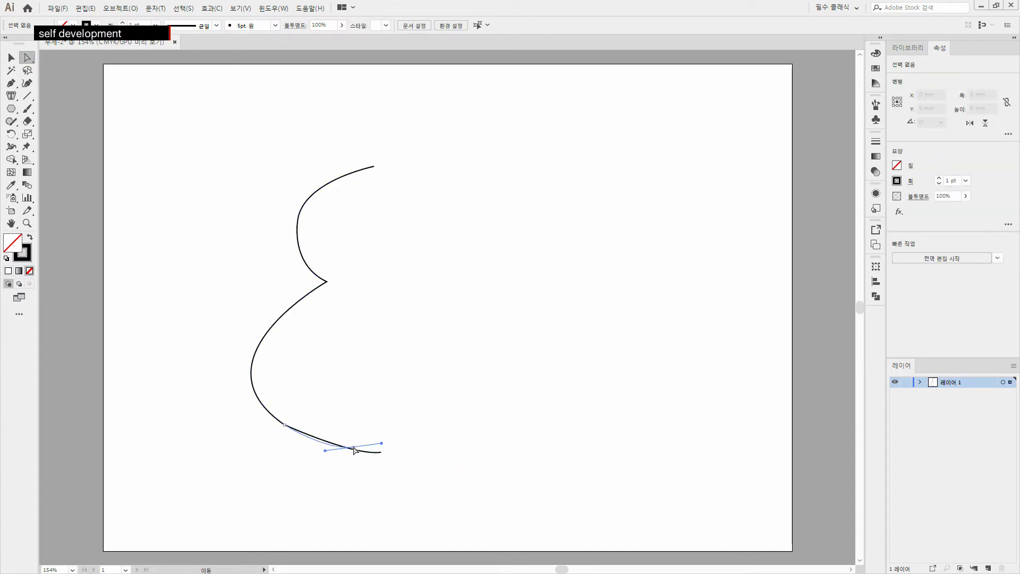
pyautogui.click(354, 448)
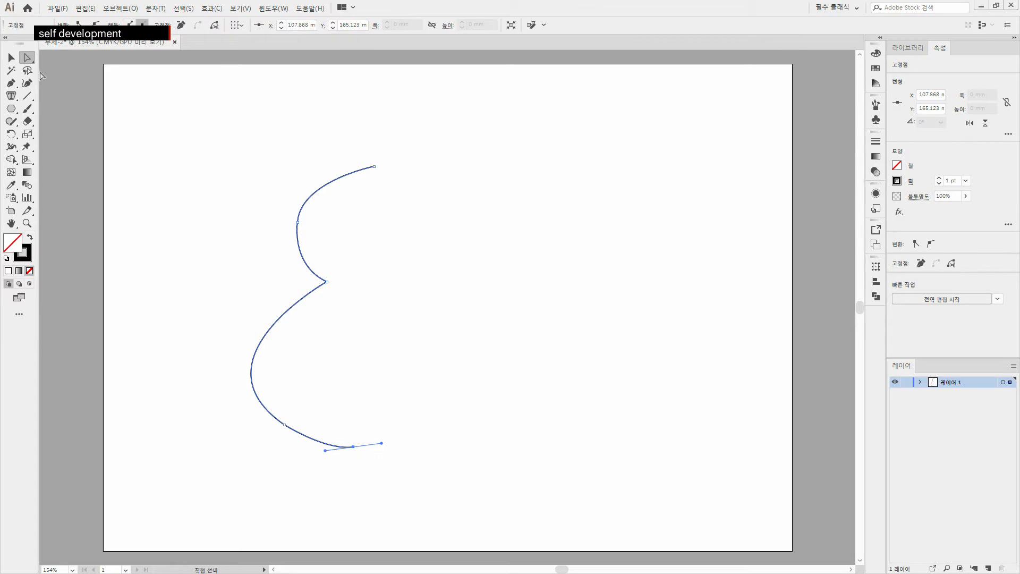
pyautogui.click(375, 167)
pyautogui.keyDown('shift'); pyautogui.click(353, 447); pyautogui.keyUp('shift')
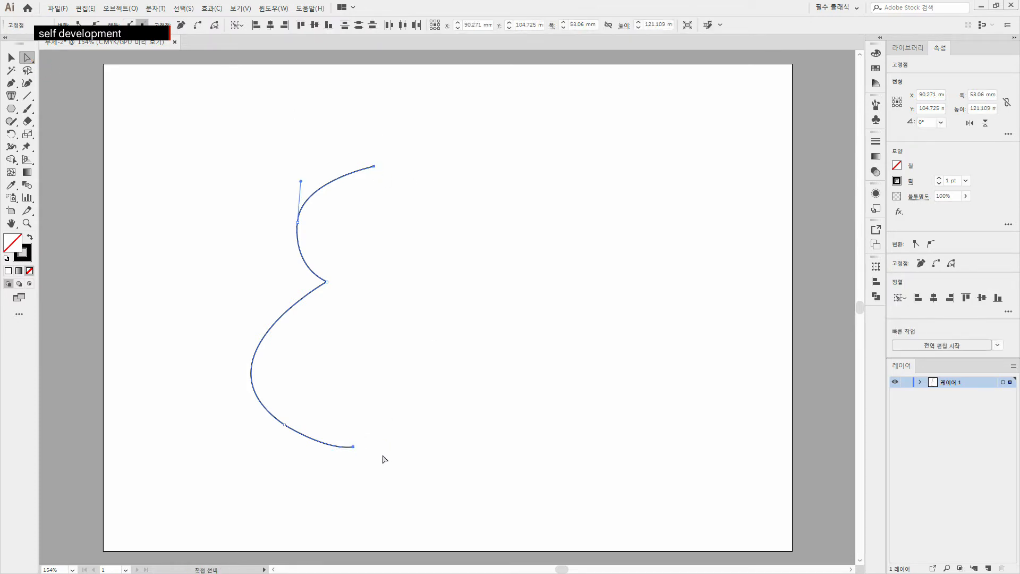
pyautogui.press('ctrl')
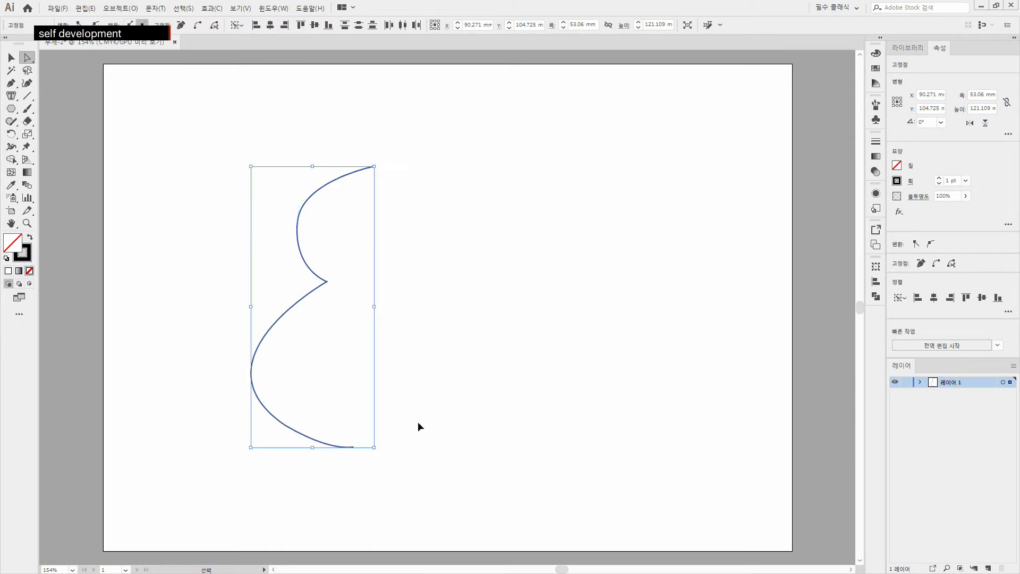
pyautogui.hotkey('ctrl', 'j')
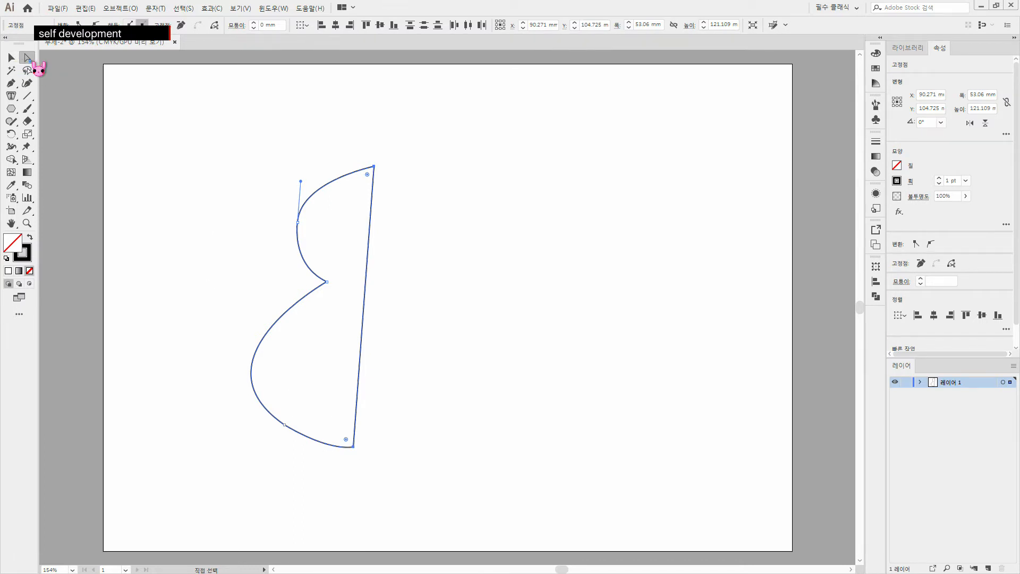
# - Shift both right-hand corners about 7 mm right, and place the bottom-right corner at about X 121.8 mm, Y 164.0 mm
pyautogui.moveTo(354, 446); pyautogui.dragTo(369, 446)
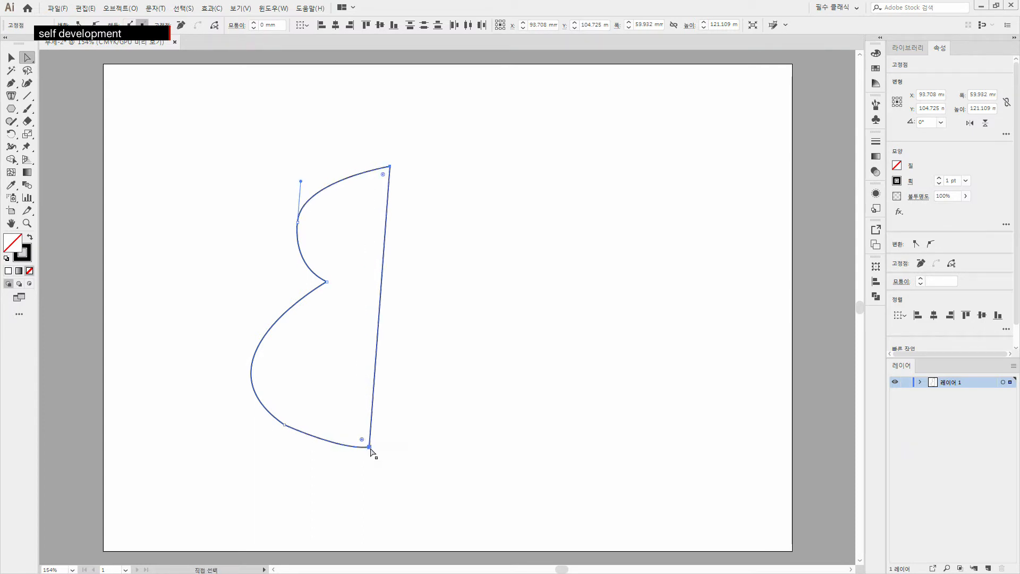
pyautogui.click(433, 505)
pyautogui.moveTo(369, 447); pyautogui.dragTo(385, 444)
pyautogui.click(440, 510)
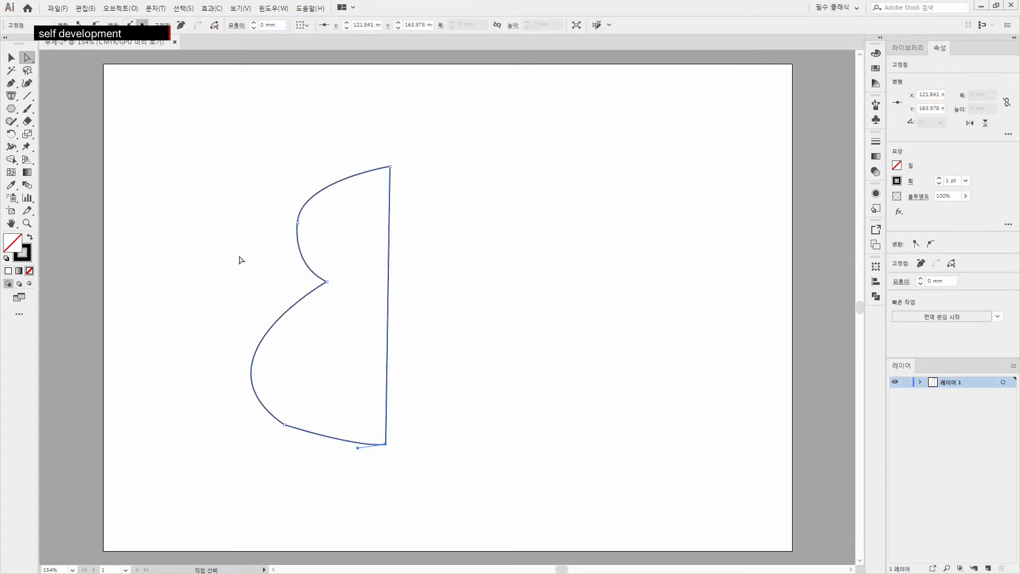
pyautogui.click(226, 241)
# - Select the whole closed shape and move it up about 17 mm
pyautogui.click(11, 57)
pyautogui.moveTo(208, 128); pyautogui.dragTo(495, 490)
pyautogui.click(27, 58)
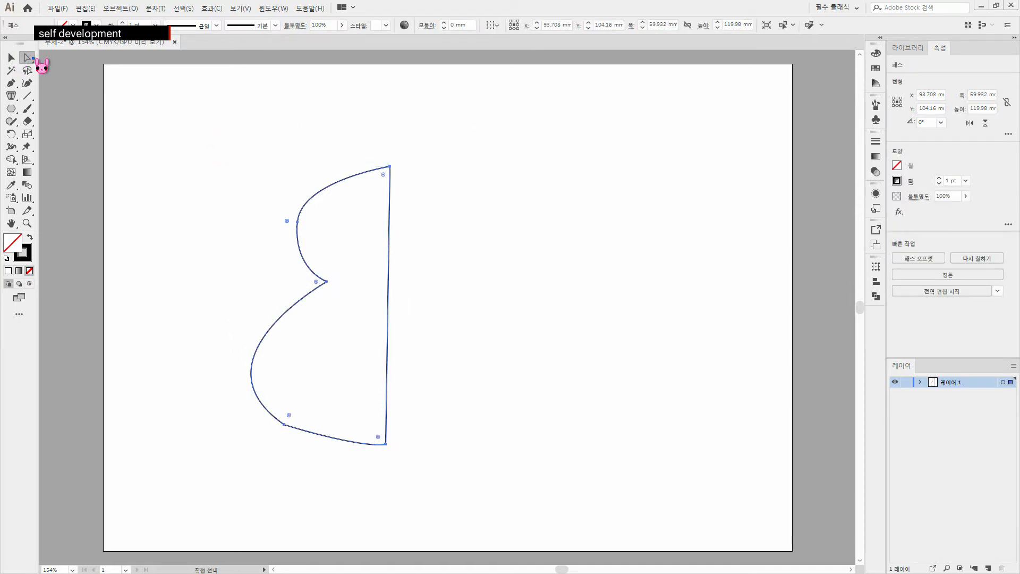
pyautogui.moveTo(386, 444); pyautogui.dragTo(386, 404)
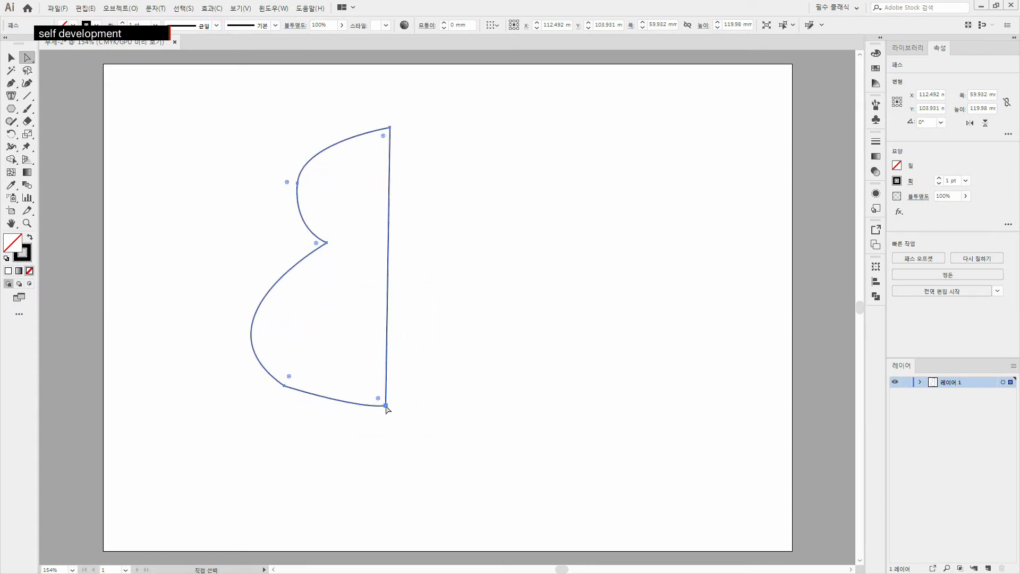
pyautogui.press('v')
pyautogui.press('a')
pyautogui.click(629, 286)
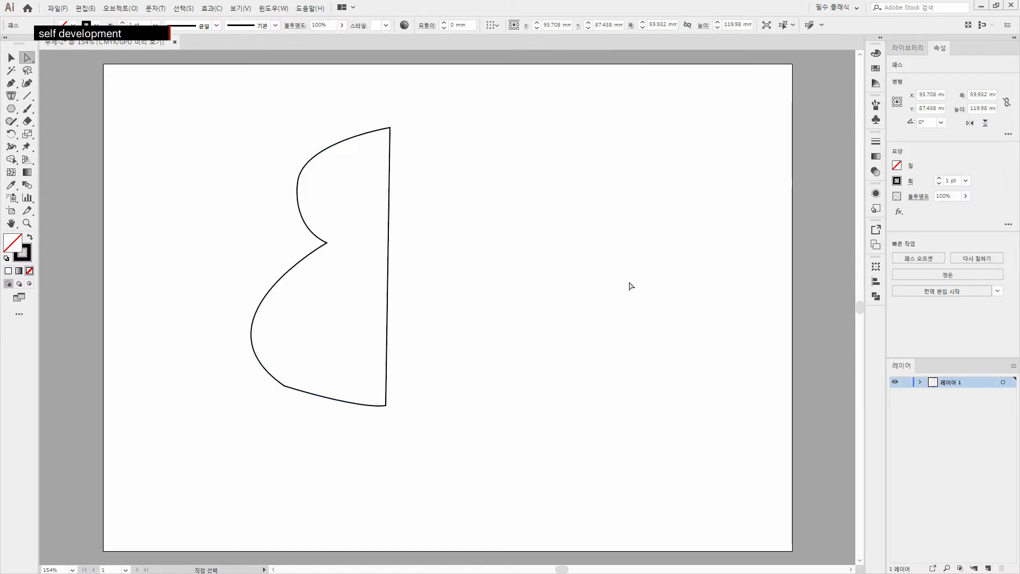
# - Nudge the shape's bottom-right corner and move the lower-left anchor inward to reshape the bottom curve
pyautogui.click(386, 406)
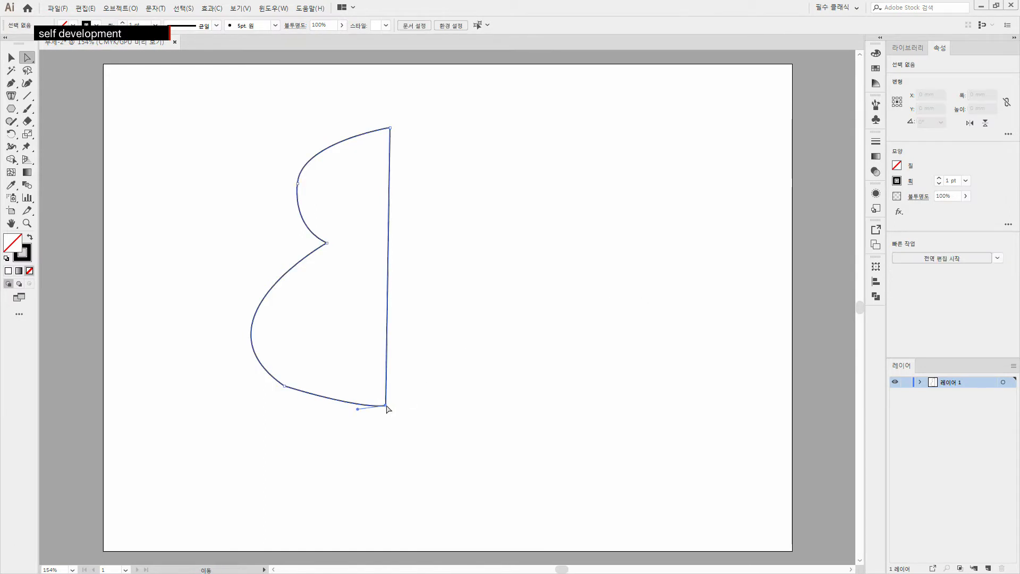
pyautogui.moveTo(387, 406); pyautogui.dragTo(387, 405)
pyautogui.moveTo(286, 386); pyautogui.dragTo(339, 409)
pyautogui.click(356, 495)
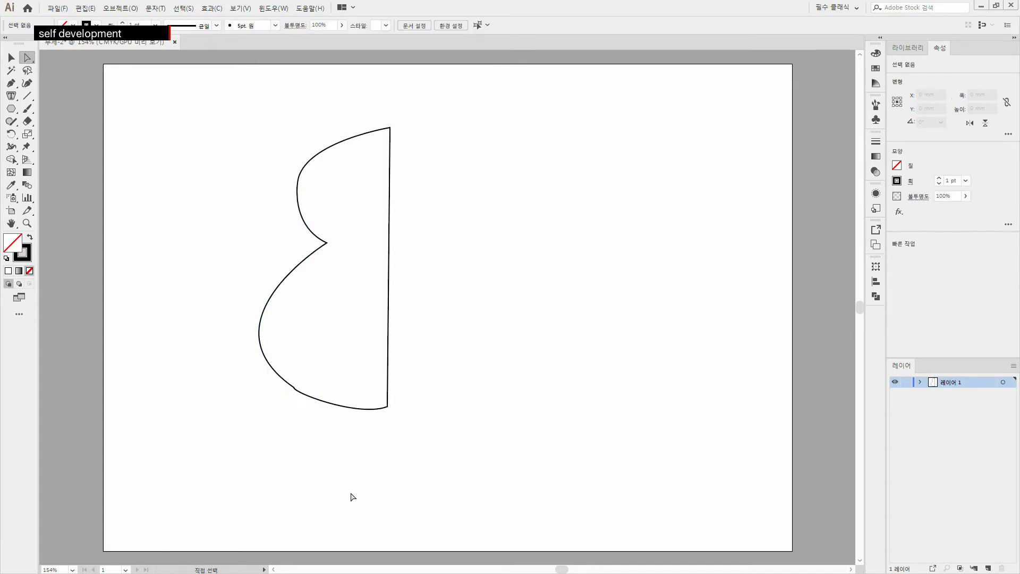
# - Move the lower-left anchor slightly outward and adjust its handle to flatten the bottom curve, making the shape about 57.6 × 121.1 mm
pyautogui.click(292, 388)
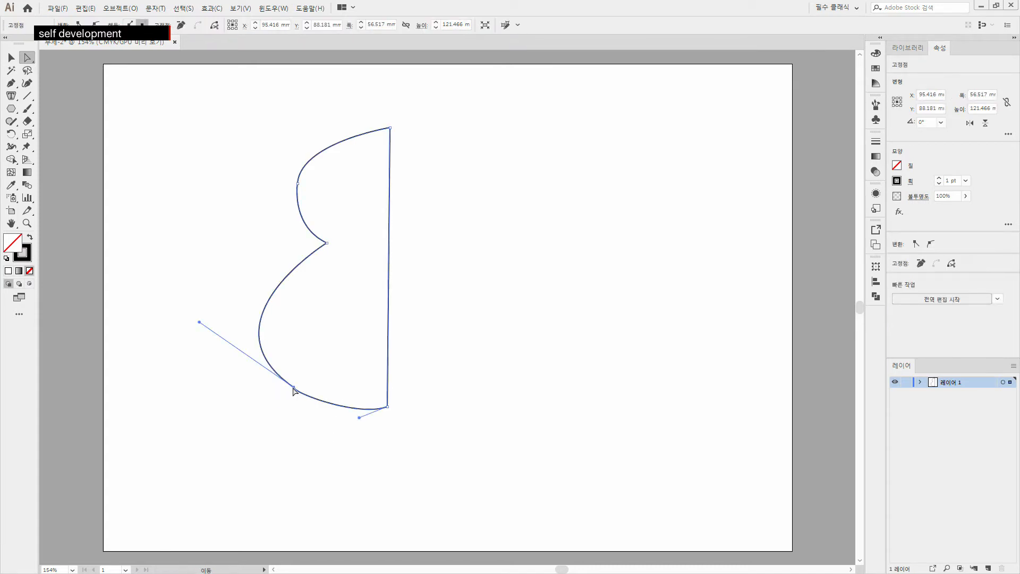
pyautogui.click(306, 423)
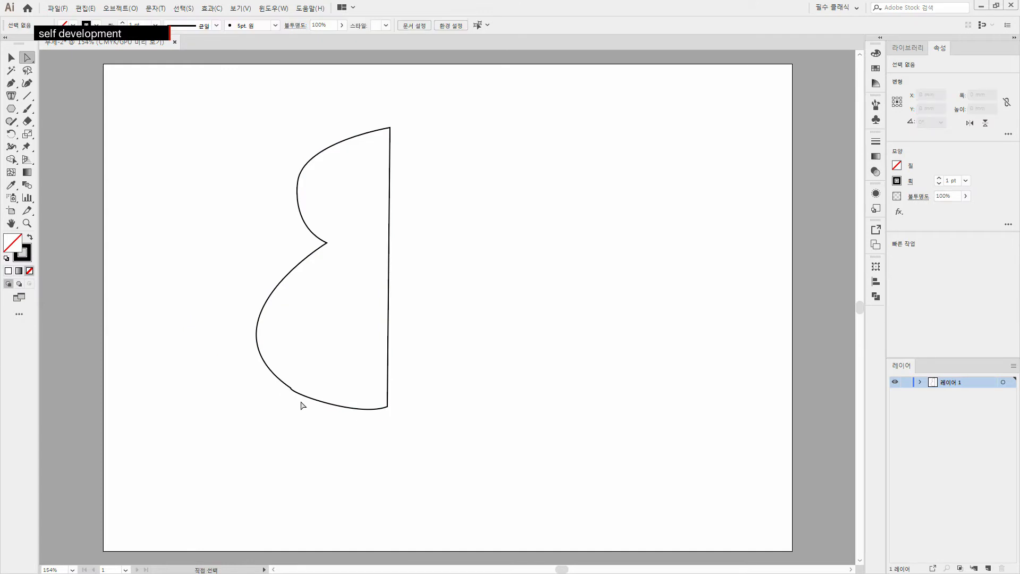
pyautogui.click(328, 406)
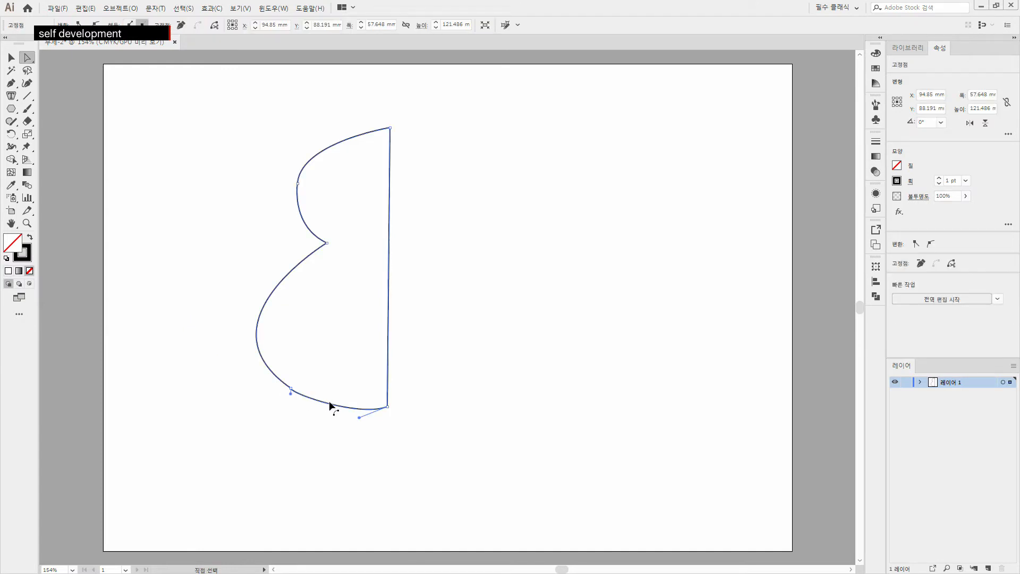
pyautogui.click(391, 487)
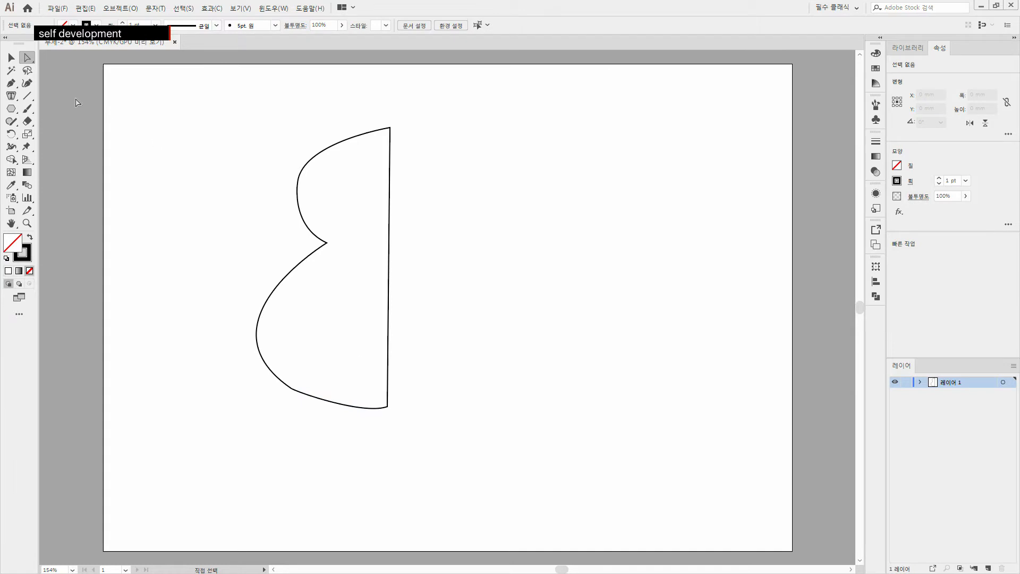
# - Practise selecting the whole closed shape with the Selection tool, by marquee and by its outline, and leave it selected
pyautogui.click(11, 58)
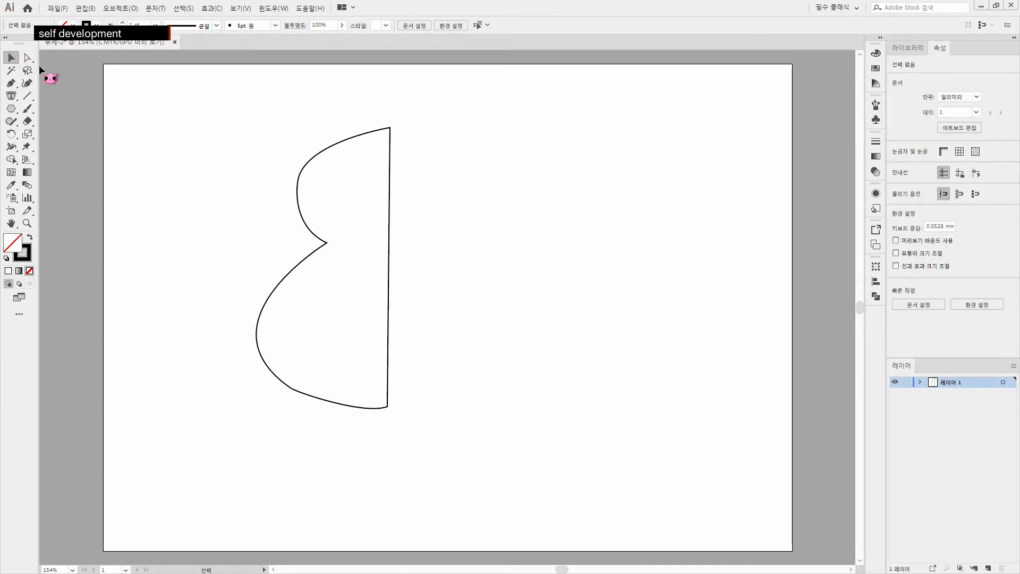
pyautogui.moveTo(225, 105); pyautogui.dragTo(458, 430)
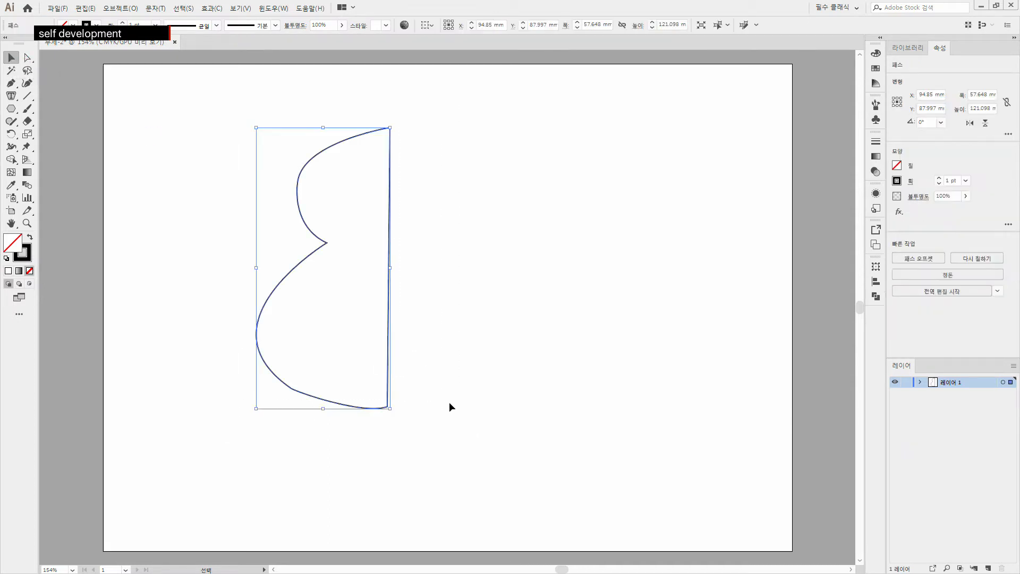
pyautogui.click(463, 382)
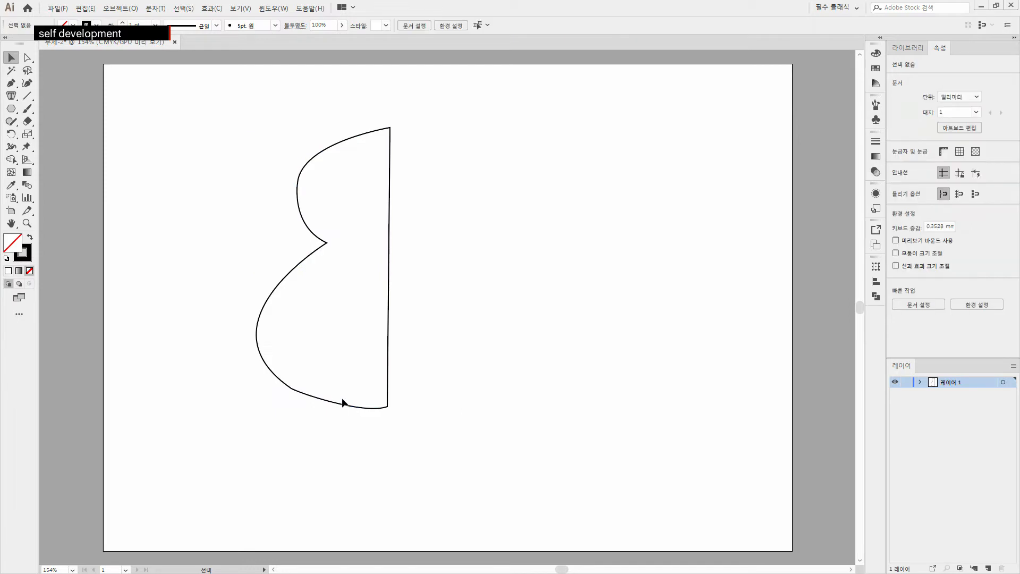
pyautogui.click(346, 402)
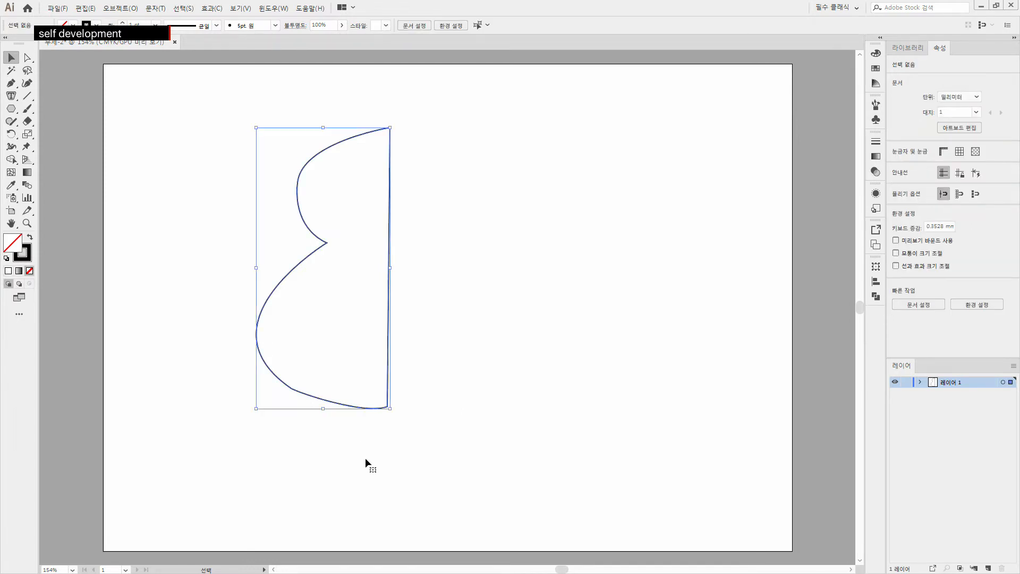
pyautogui.moveTo(205, 93); pyautogui.dragTo(462, 476)
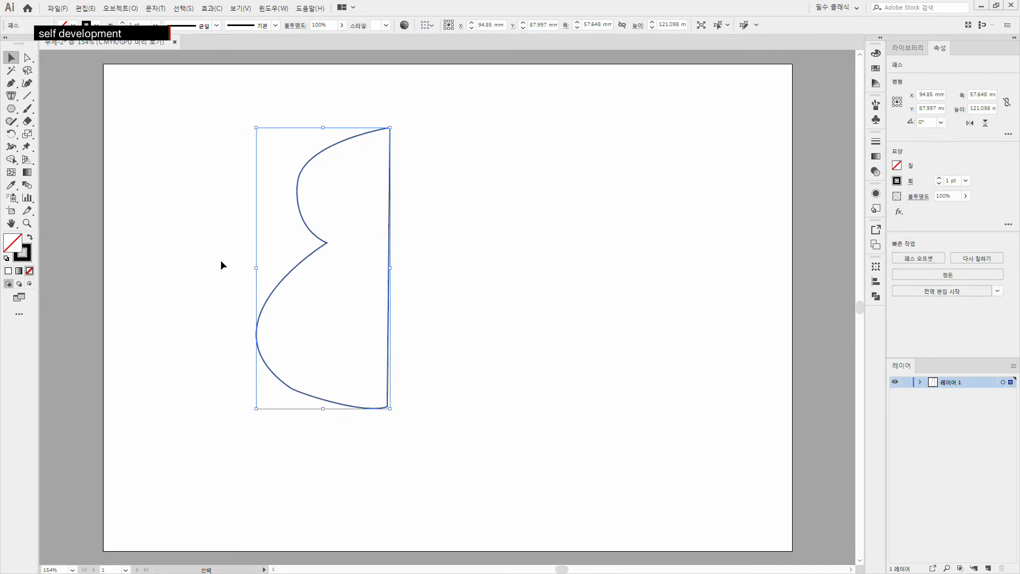
pyautogui.click(200, 324)
pyautogui.click(258, 327)
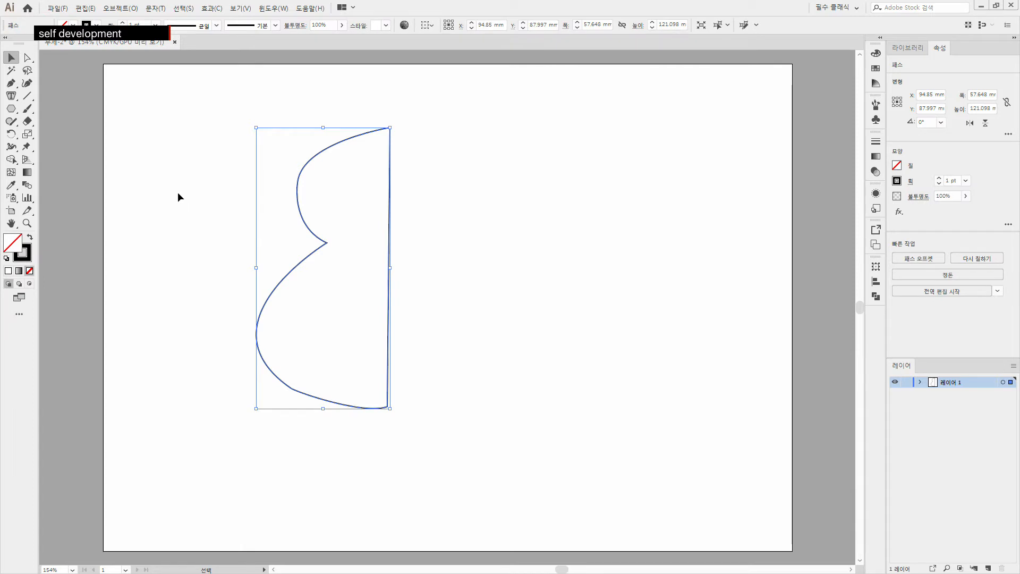
# - Try a reflected copy of the shape across the vertical axis through its own centre with preview on, and undo it
pyautogui.click(11, 134)
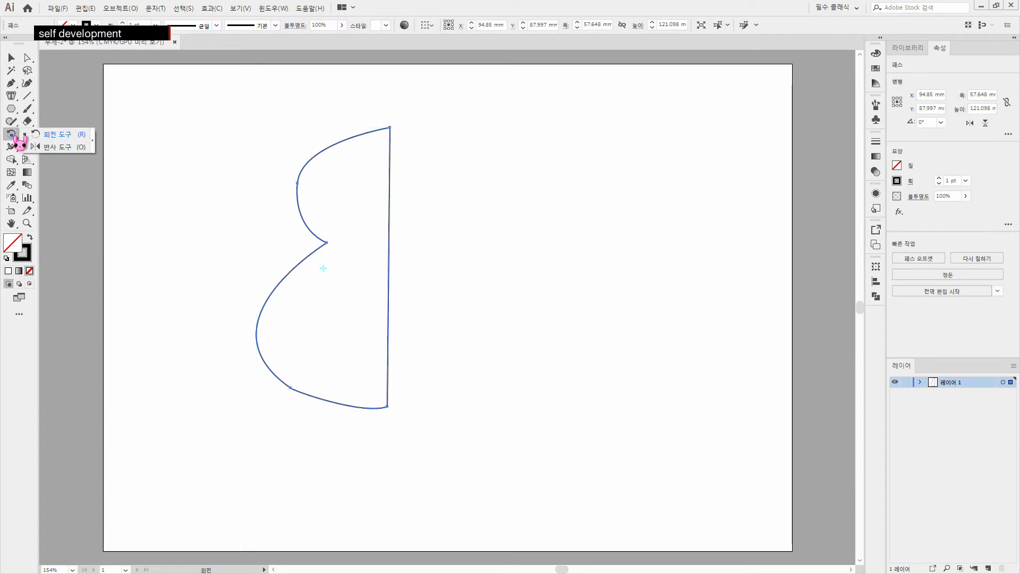
pyautogui.click(49, 147)
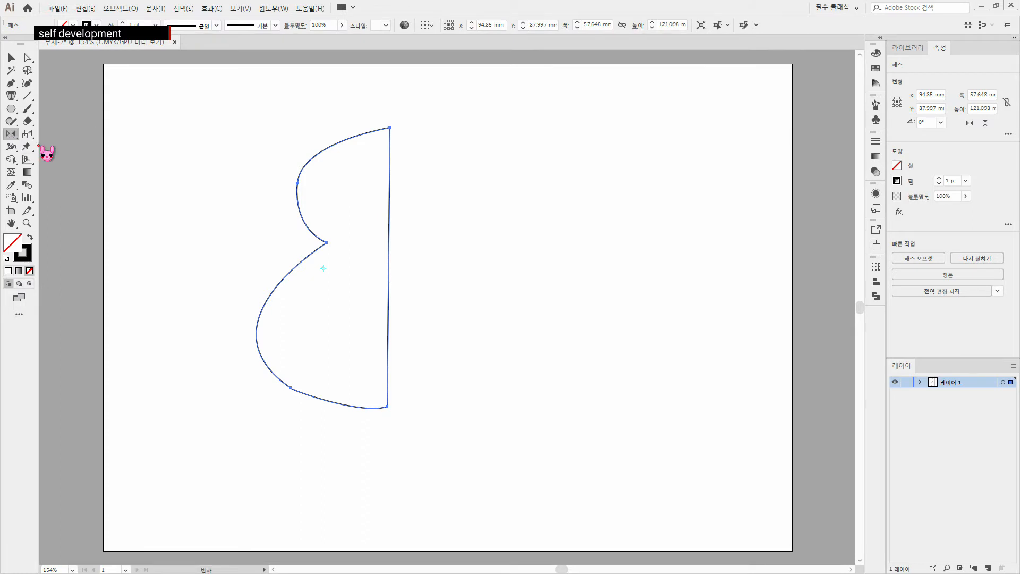
pyautogui.doubleClick(11, 134)
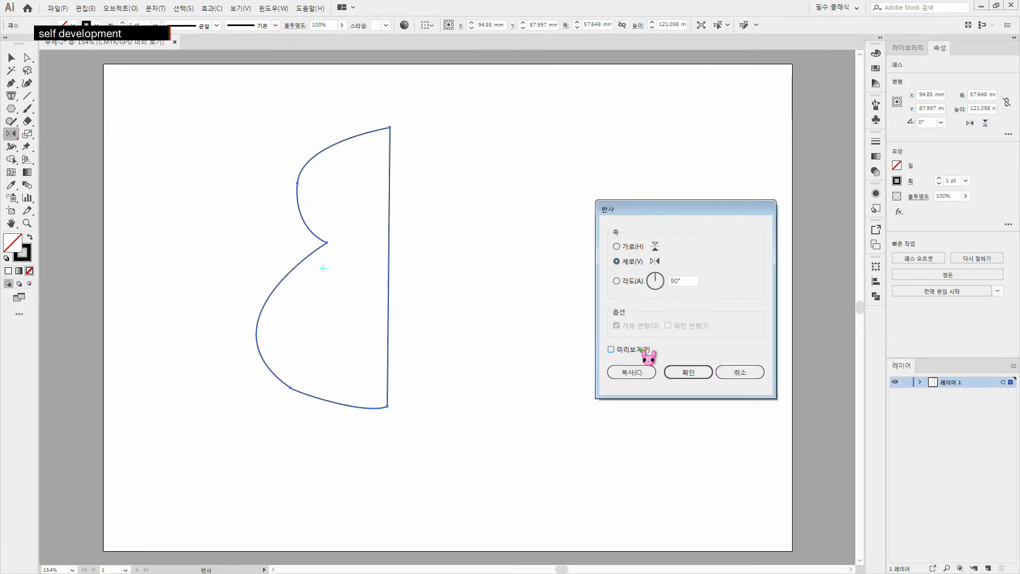
pyautogui.click(611, 350)
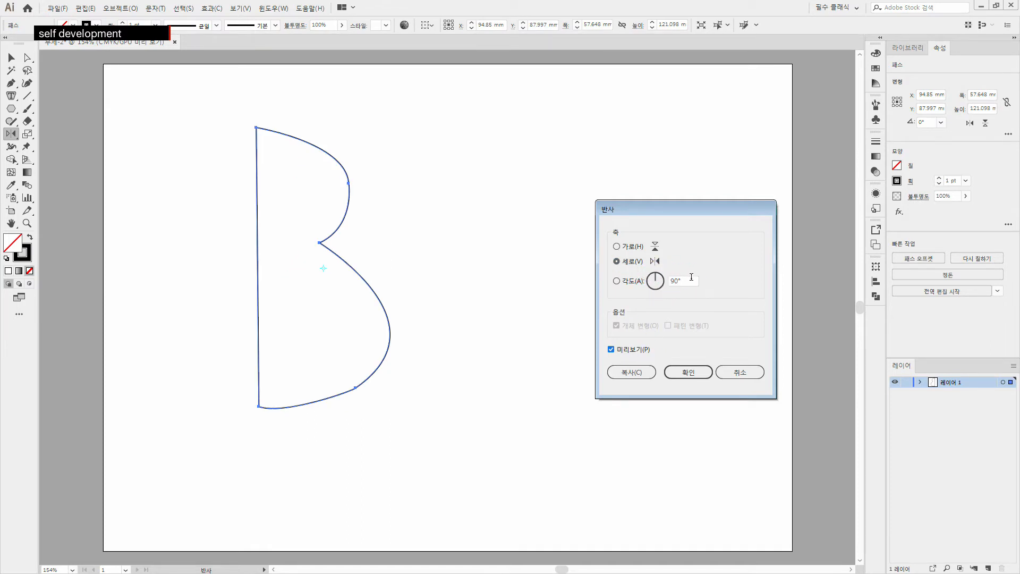
pyautogui.click(637, 374)
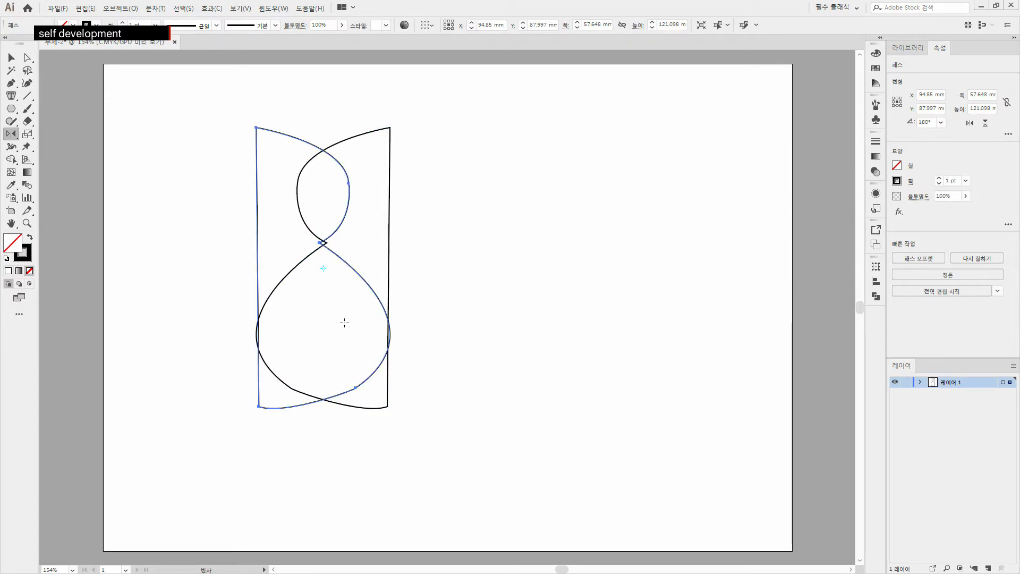
pyautogui.hotkey('ctrl', 'z')
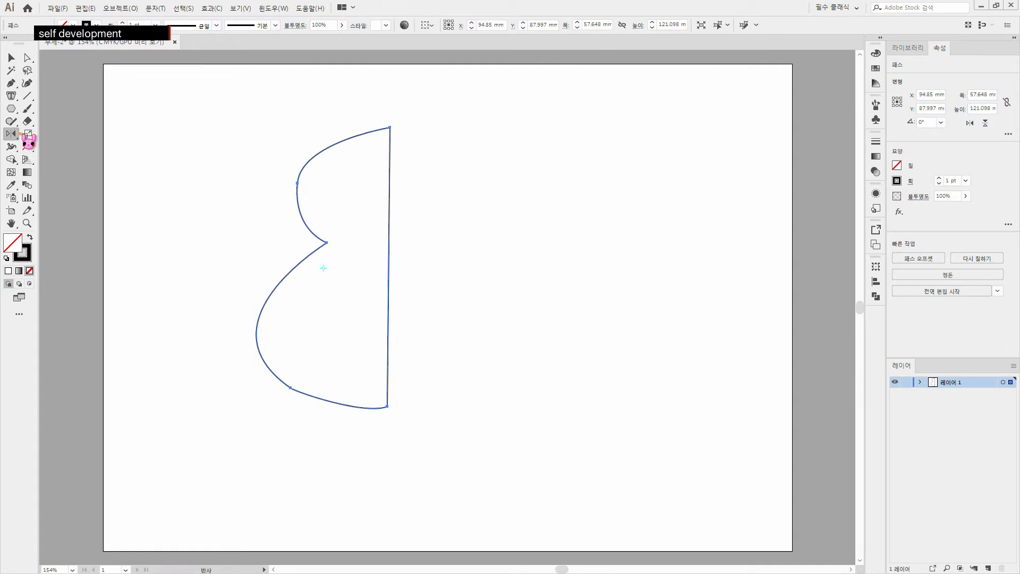
# - Create a reflected copy of the shape across a vertical axis set just right of its straight edge
pyautogui.keyDown('alt'); pyautogui.click(400, 263); pyautogui.keyUp('alt')
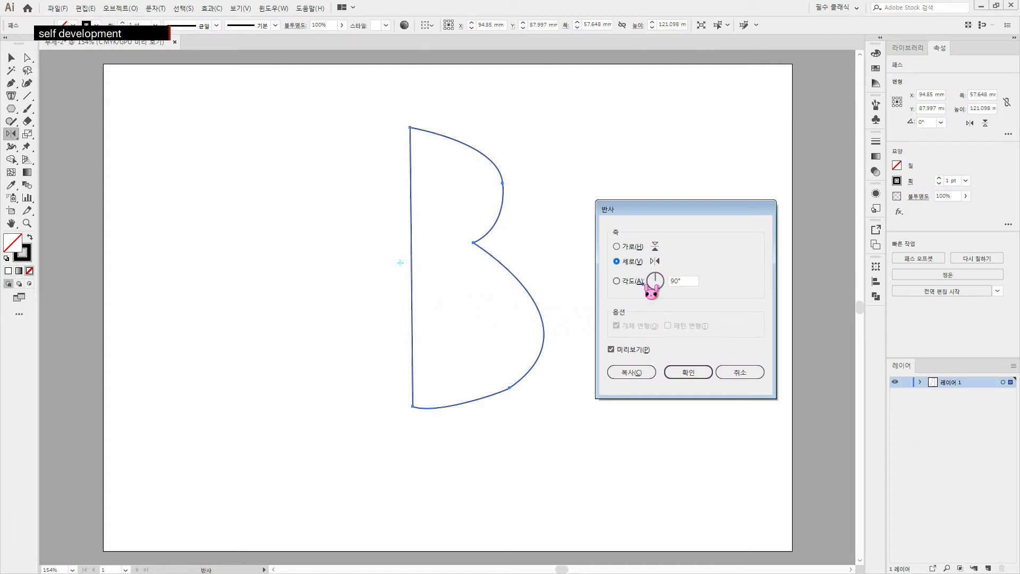
pyautogui.click(635, 373)
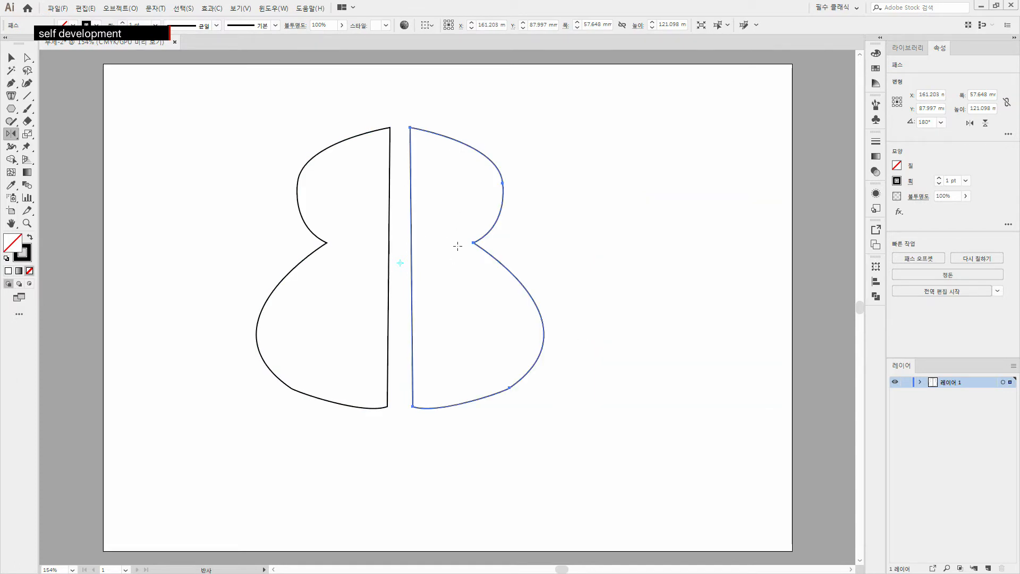
# - Select the mirrored half and nudge it left until its bottom corner meets the original half's bottom corner
pyautogui.click(12, 58)
pyautogui.moveTo(586, 461); pyautogui.dragTo(409, 109)
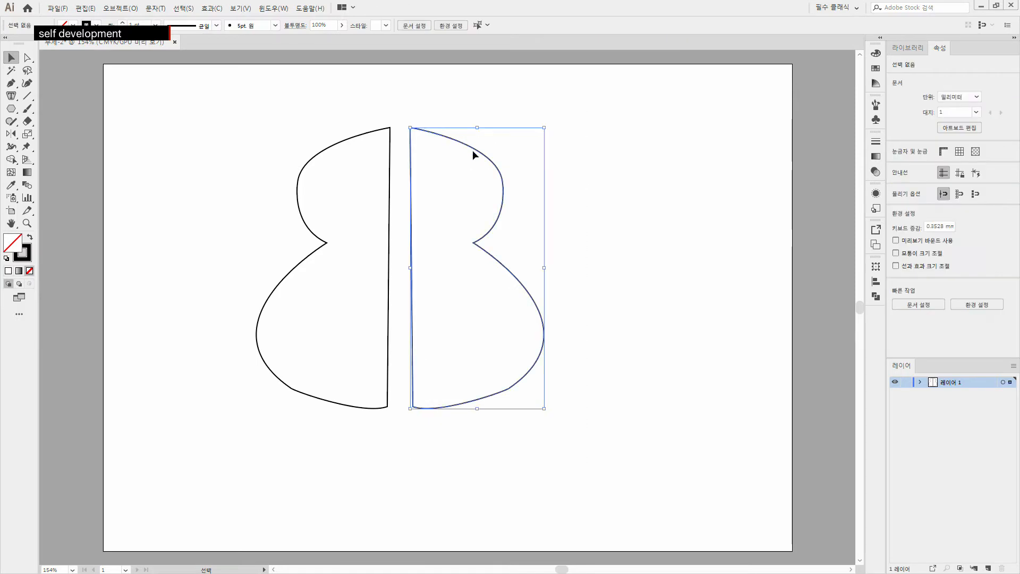
pyautogui.press('Left')
pyautogui.press('Left')
pyautogui.press('Left')
pyautogui.press('Left')
pyautogui.press('Left')
pyautogui.press('Left')
pyautogui.press('Left')
pyautogui.press('Left')
pyautogui.press('Left')
pyautogui.press('Left')
pyautogui.press('Left')
pyautogui.press('Left')
pyautogui.press('Left')
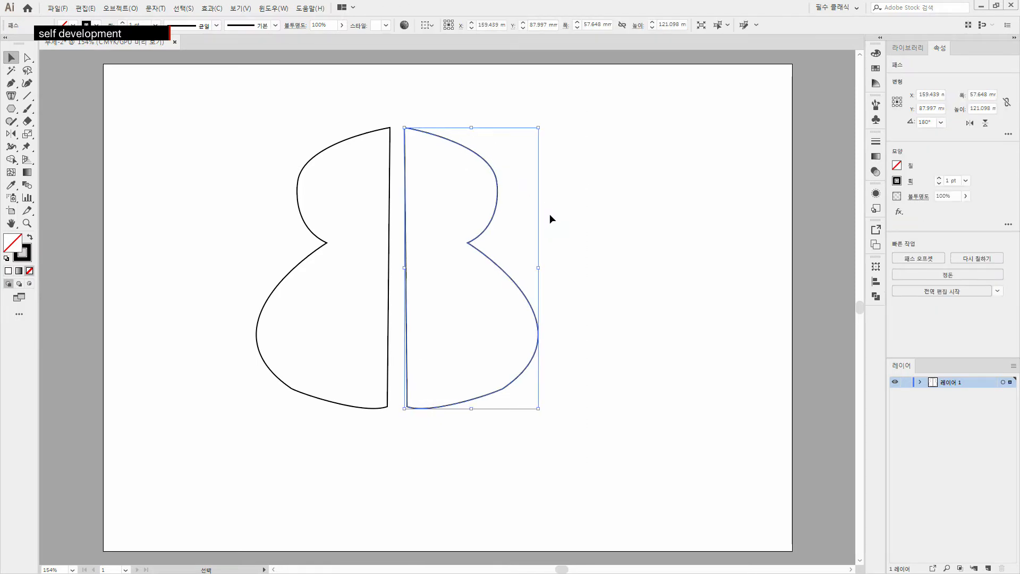
pyautogui.press('Left')
pyautogui.press('Left')
pyautogui.press('Left')
pyautogui.press('Left')
pyautogui.press('Left')
pyautogui.press('Left')
pyautogui.press('Left')
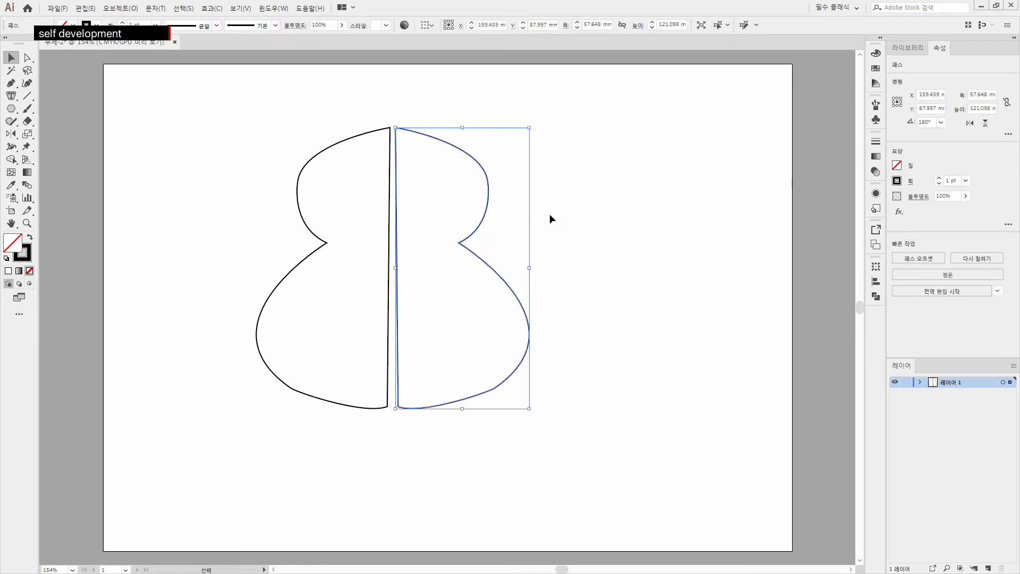
pyautogui.press('Left')
pyautogui.press('Left')
pyautogui.press('Left')
pyautogui.press('Left')
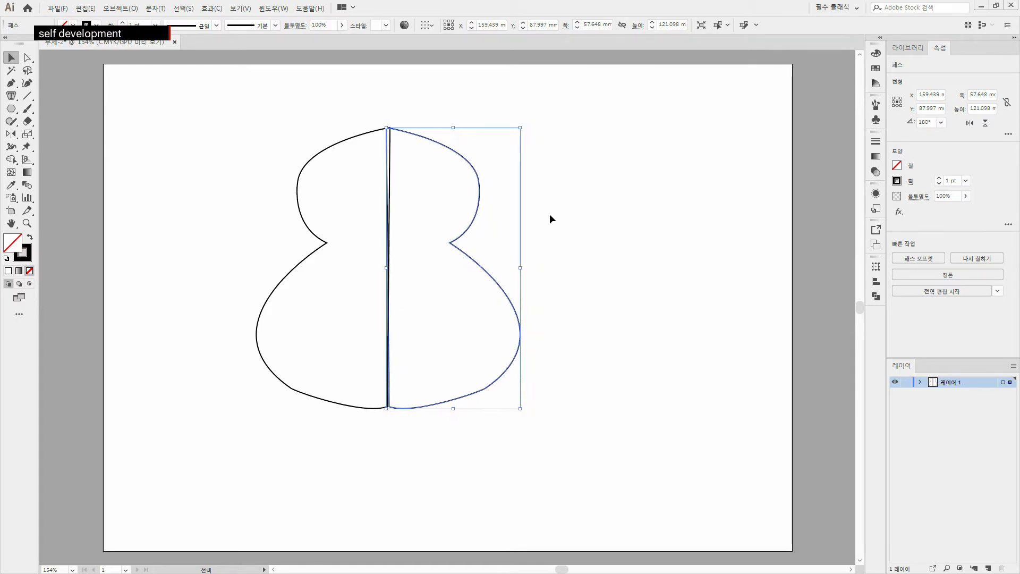
pyautogui.click(620, 439)
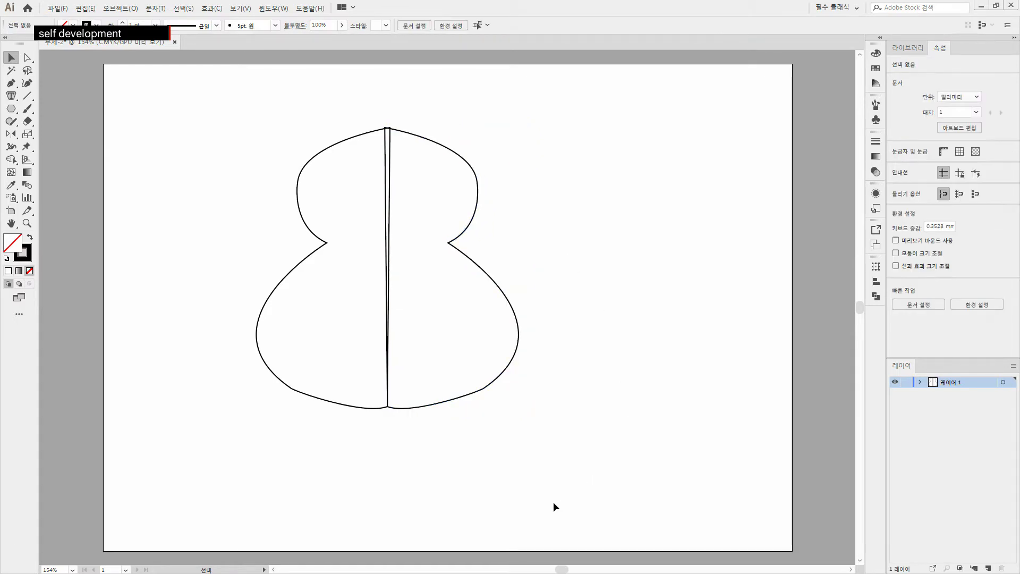
# - Nudge the mirrored half back right to about X 154.1 mm, leaving a narrow gap between the two halves
pyautogui.moveTo(467, 378); pyautogui.dragTo(509, 435)
pyautogui.press('Right')
pyautogui.press('Right')
pyautogui.press('Right')
pyautogui.press('Right')
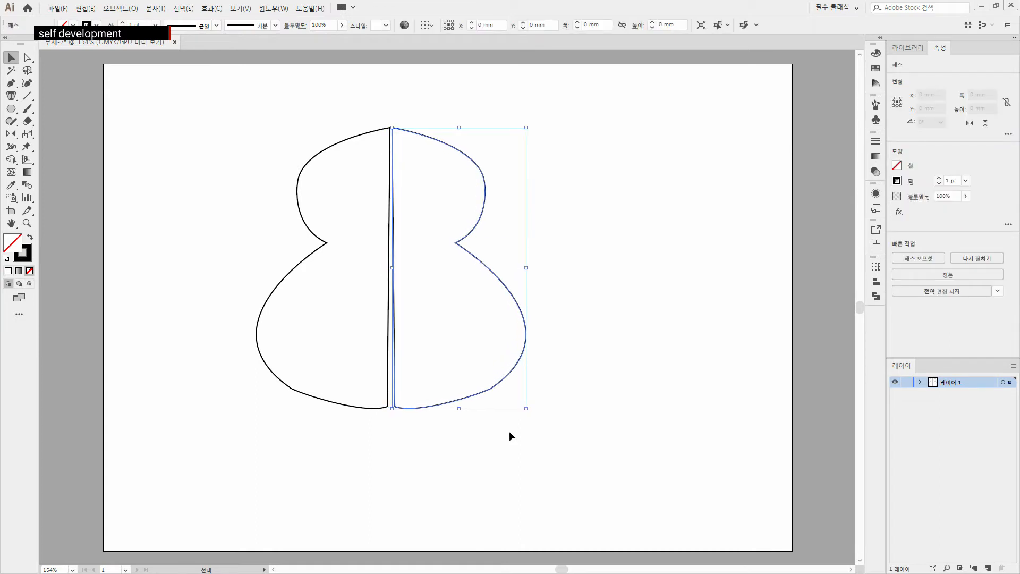
pyautogui.click(502, 463)
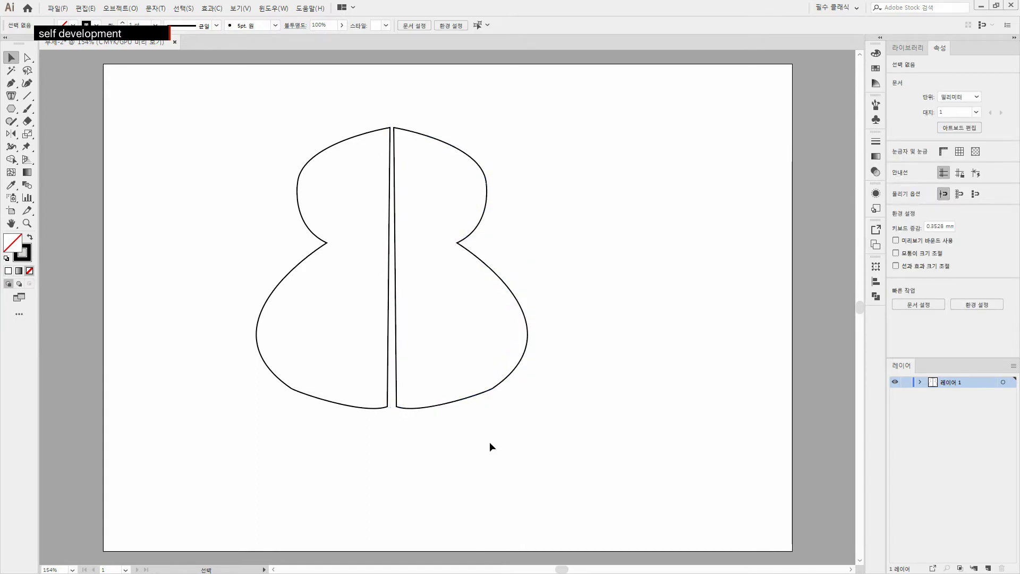
# - Delete only the straight inner edge of the original left half with the Direct Selection tool
pyautogui.click(27, 57)
pyautogui.click(405, 311)
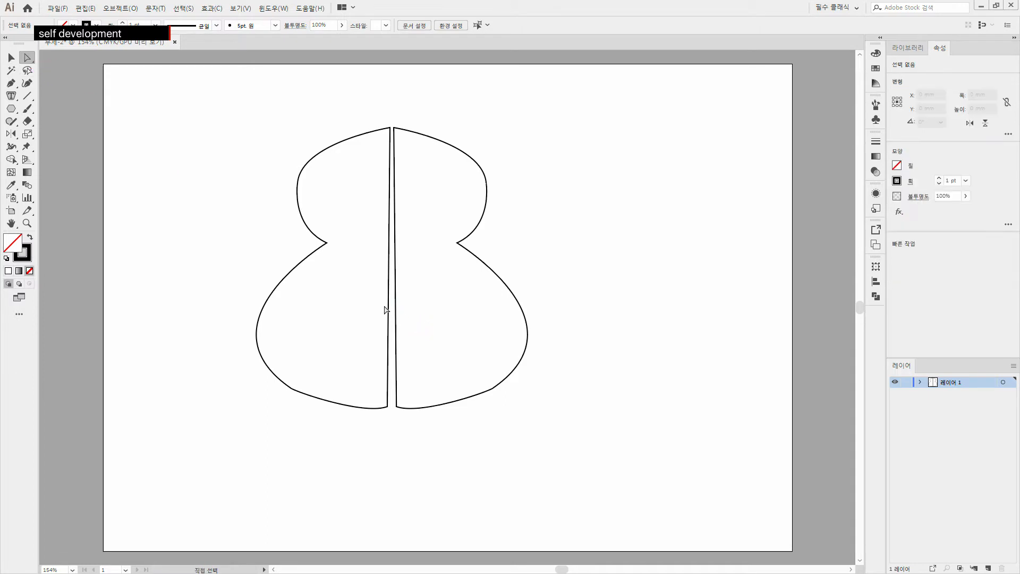
pyautogui.click(389, 313)
pyautogui.press('Delete')
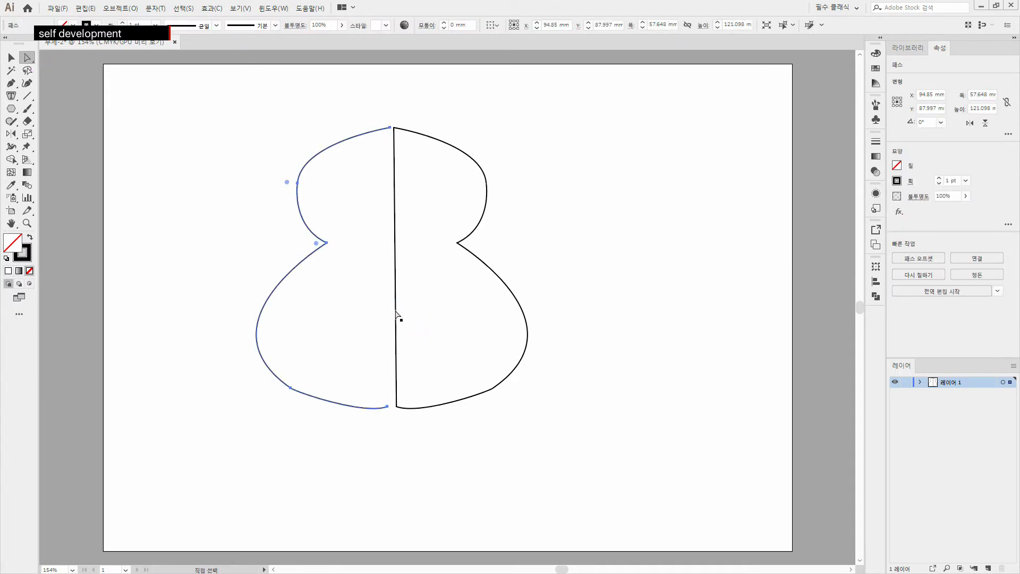
pyautogui.click(416, 467)
# - Try deleting the mirrored right half using the Selection tool, and undo the deletion
pyautogui.click(11, 57)
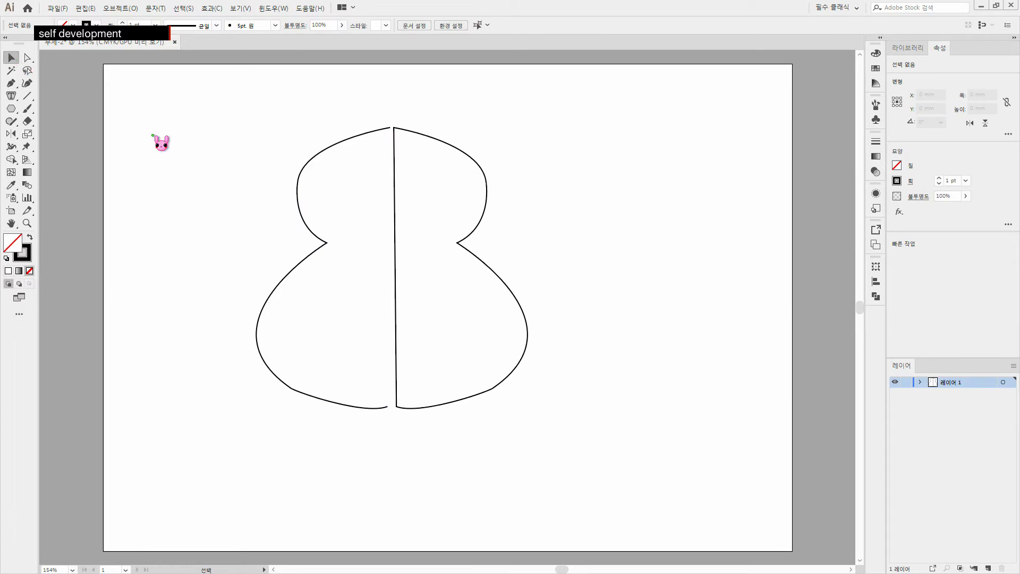
pyautogui.click(473, 257)
pyautogui.press('Delete')
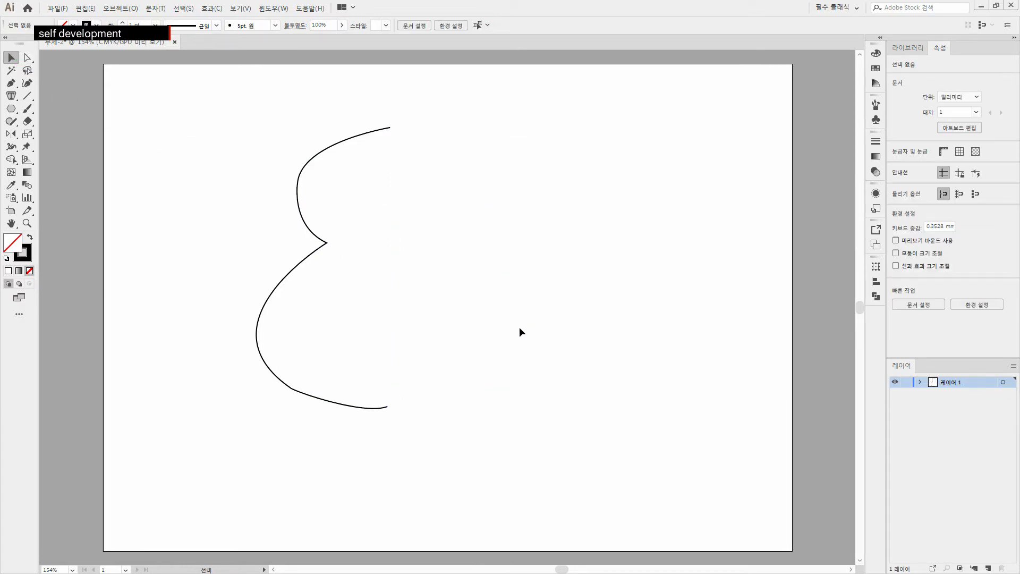
pyautogui.hotkey('ctrl', 'z')
# - Delete only the straight inner edge of the mirrored right half with the Direct Selection tool
pyautogui.click(27, 58)
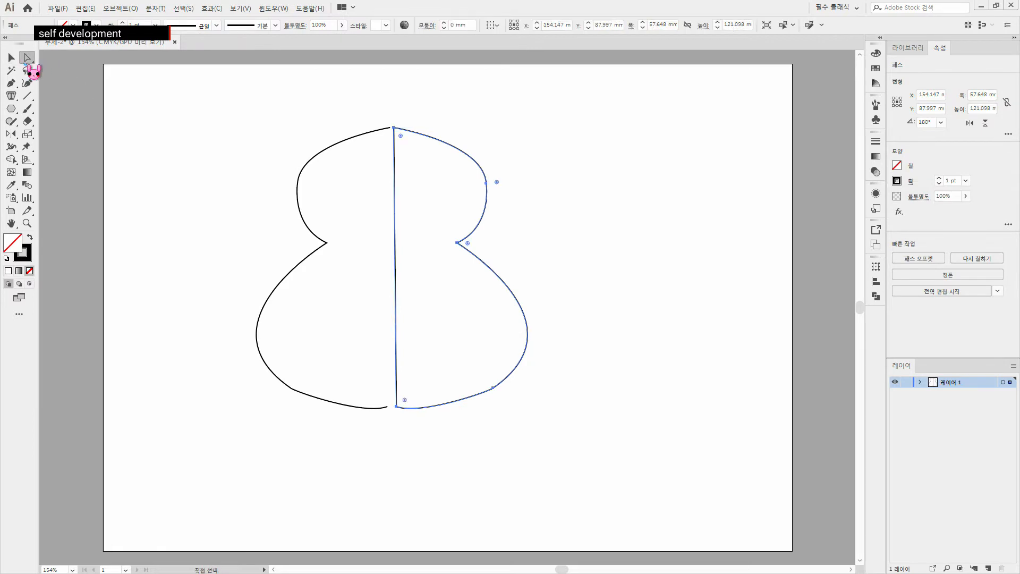
pyautogui.click(527, 500)
pyautogui.click(395, 293)
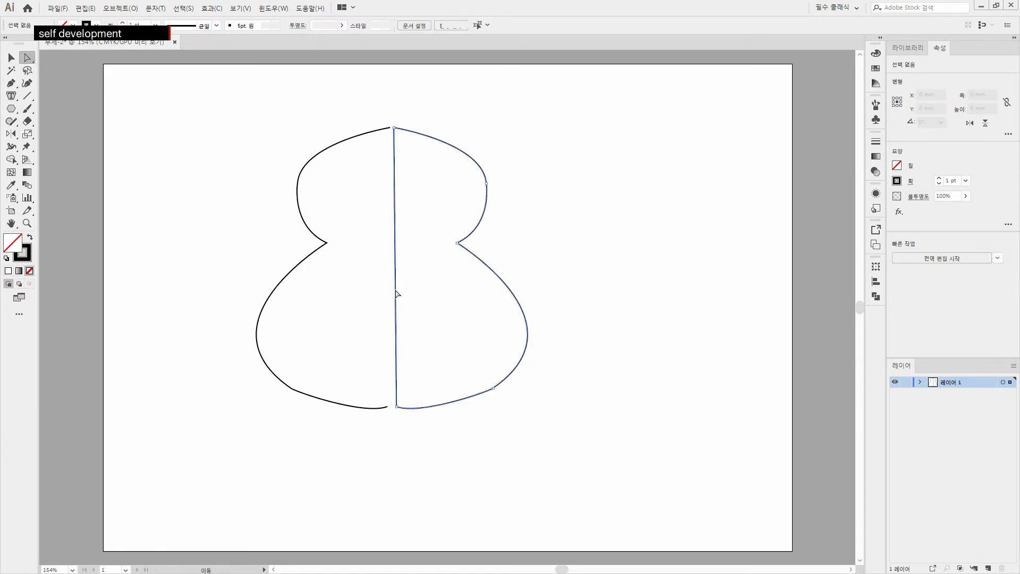
pyautogui.press('Delete')
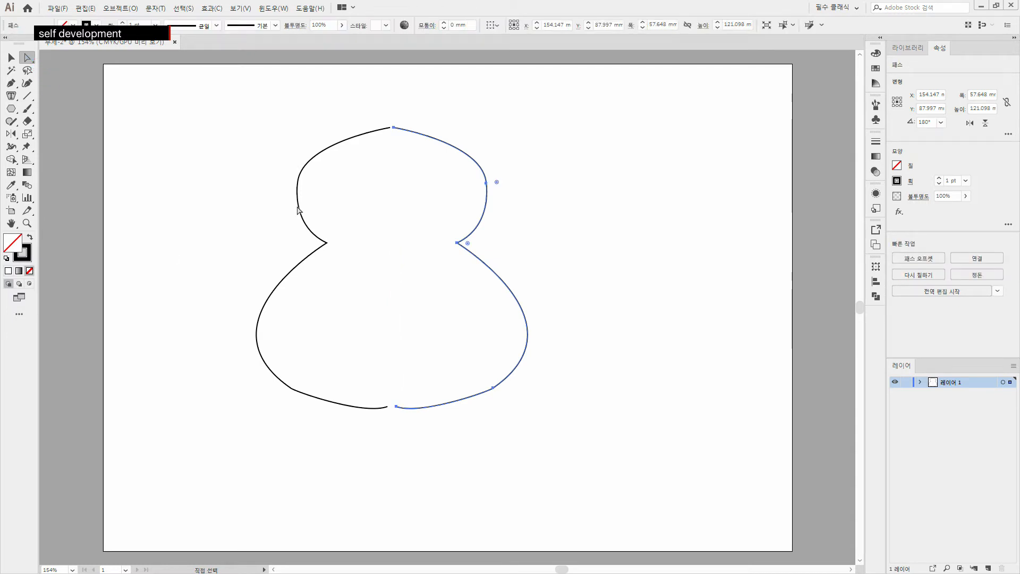
pyautogui.click(386, 500)
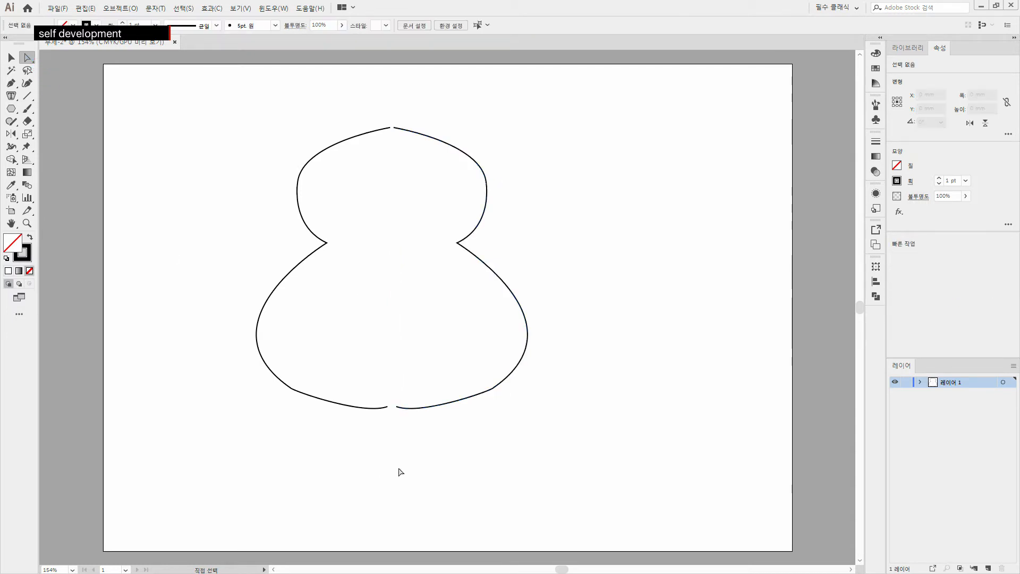
# - Join the two open endpoints at the bottom of the left and right halves
pyautogui.click(388, 407)
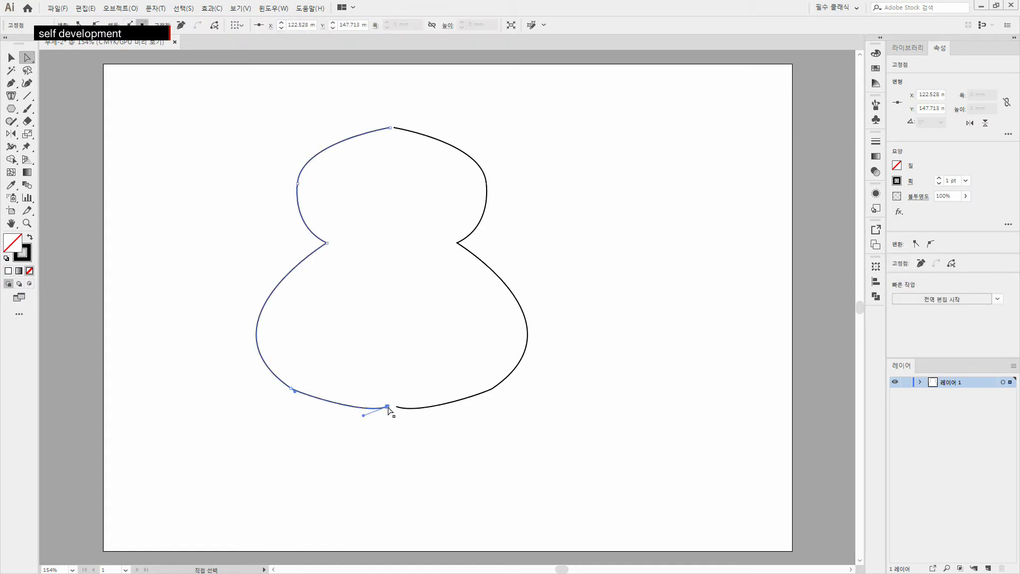
pyautogui.keyDown('shift'); pyautogui.click(397, 407); pyautogui.keyUp('shift')
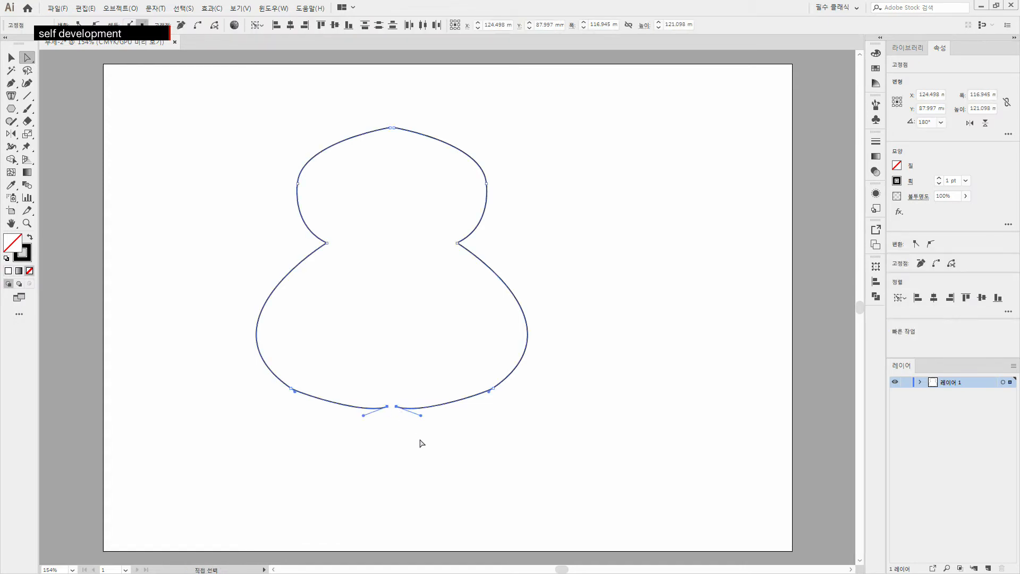
pyautogui.hotkey('ctrl', 'j')
pyautogui.click(415, 465)
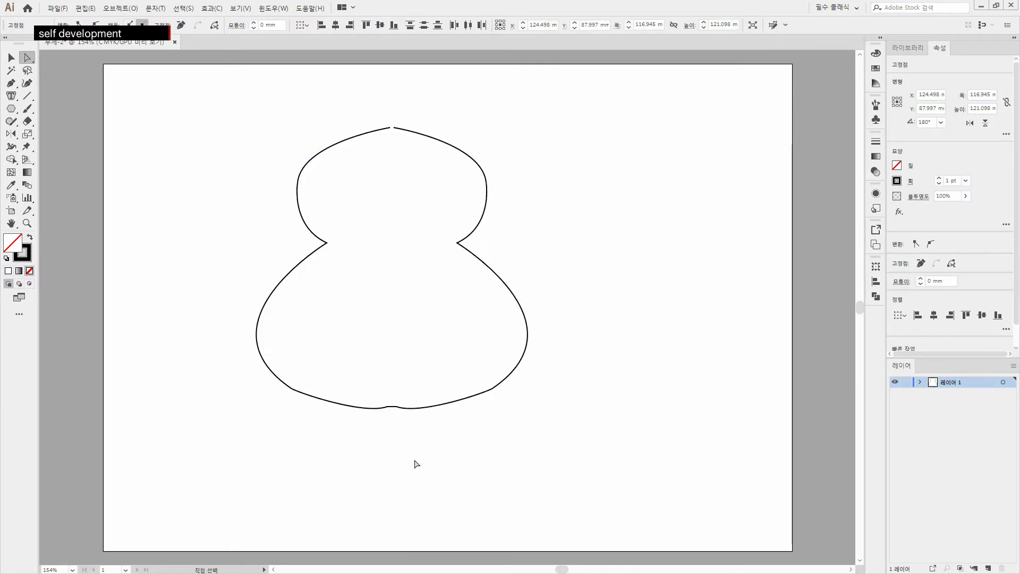
# - Join the two open endpoints at the top of the outline to close the shape
pyautogui.click(389, 129)
pyautogui.keyDown('shift'); pyautogui.click(394, 129); pyautogui.keyUp('shift')
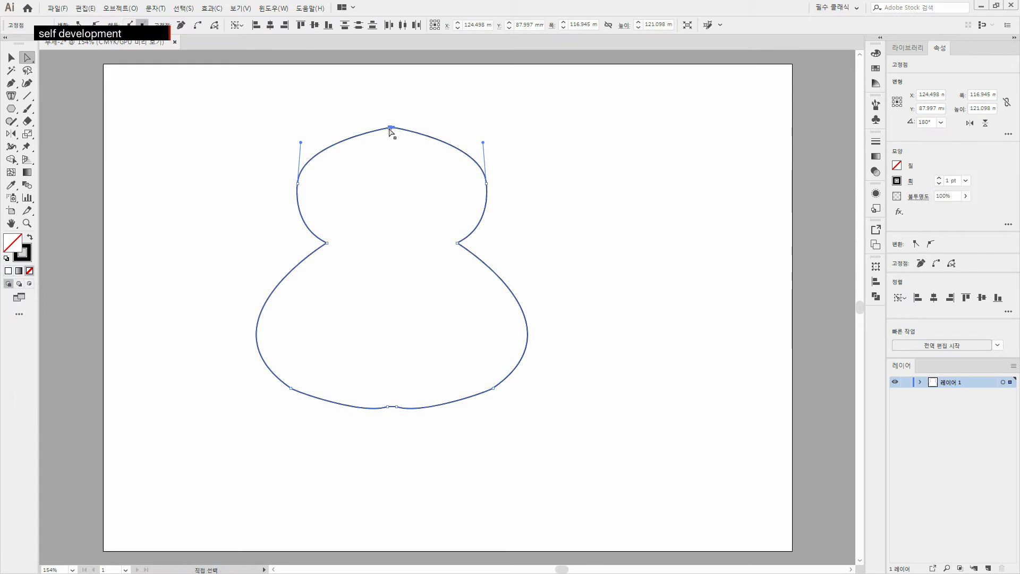
pyautogui.hotkey('ctrl', 'j')
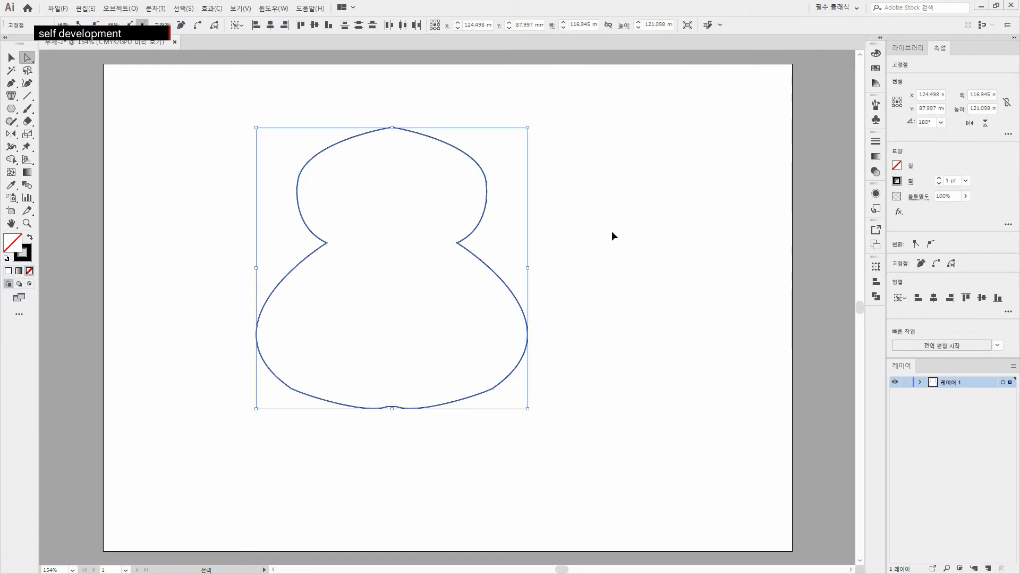
# - Move the closed outline up and to the left with the Selection tool, to about X 103.2 mm, Y 81.6 mm
pyautogui.click(12, 57)
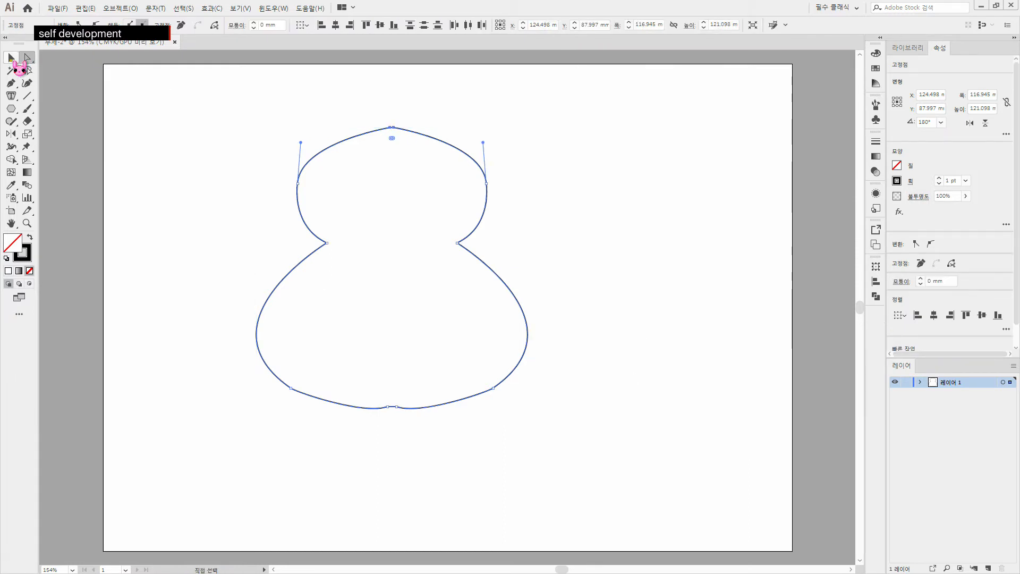
pyautogui.click(650, 431)
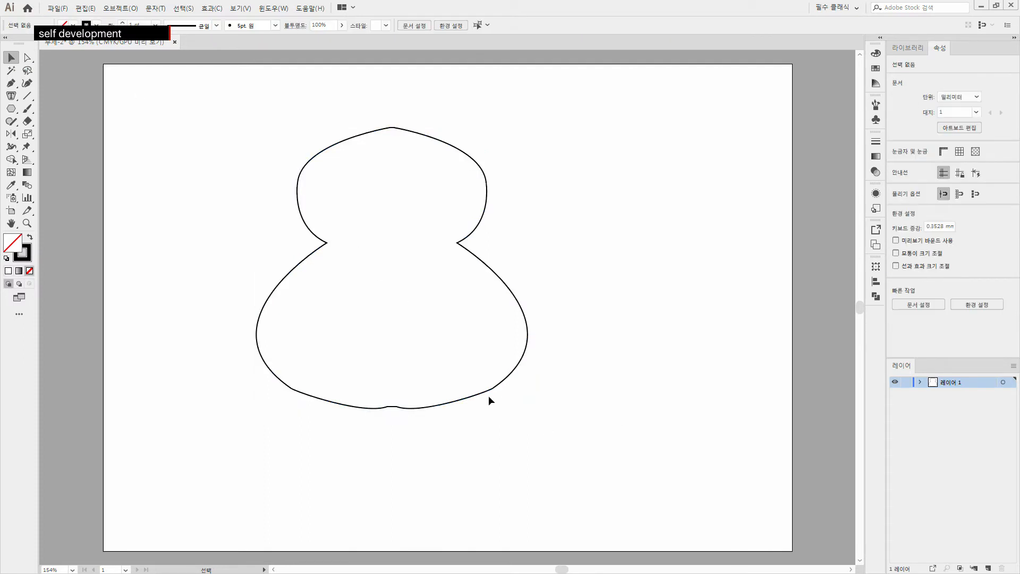
pyautogui.moveTo(487, 396); pyautogui.dragTo(438, 380)
pyautogui.click(524, 424)
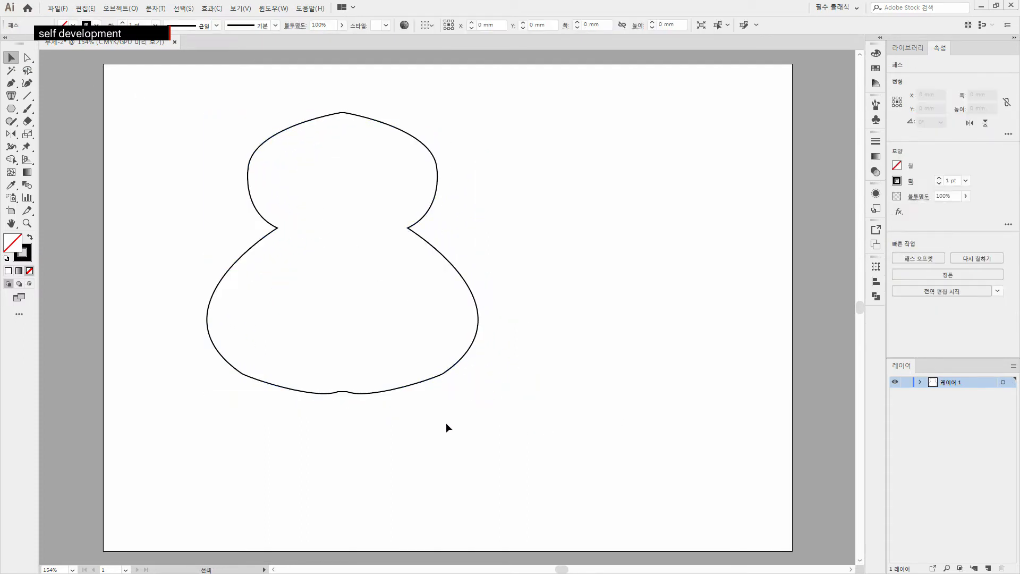
# - Move the short bottom segment slightly down with the Direct Selection tool to smooth the notch in the base
pyautogui.click(27, 57)
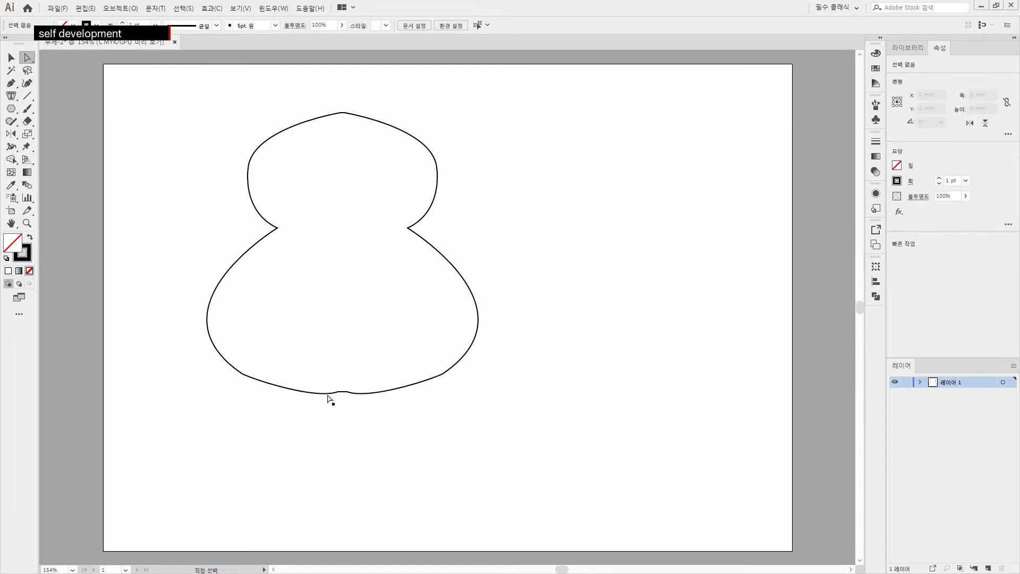
pyautogui.click(345, 396)
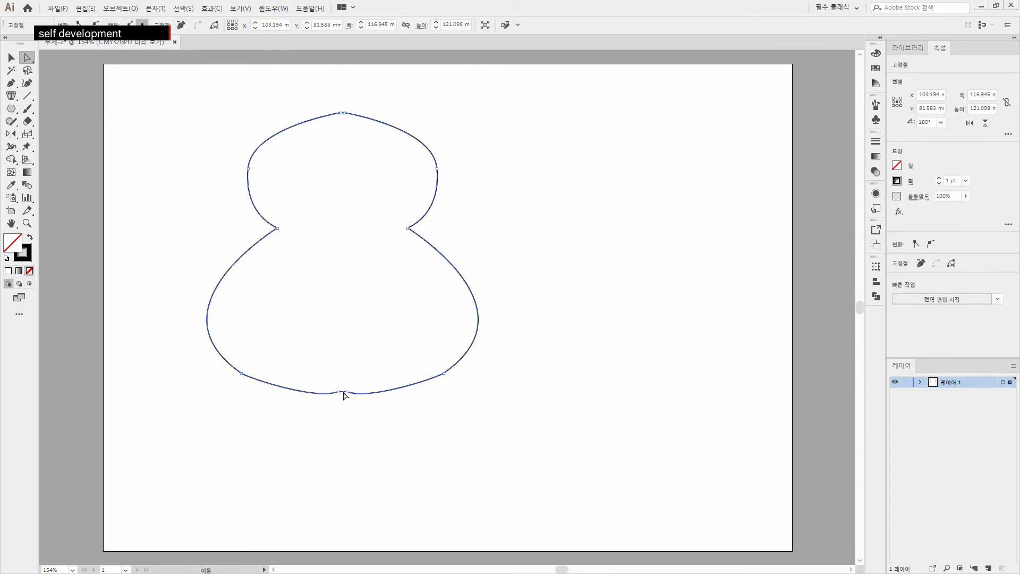
pyautogui.moveTo(343, 394); pyautogui.dragTo(343, 396)
pyautogui.click(364, 453)
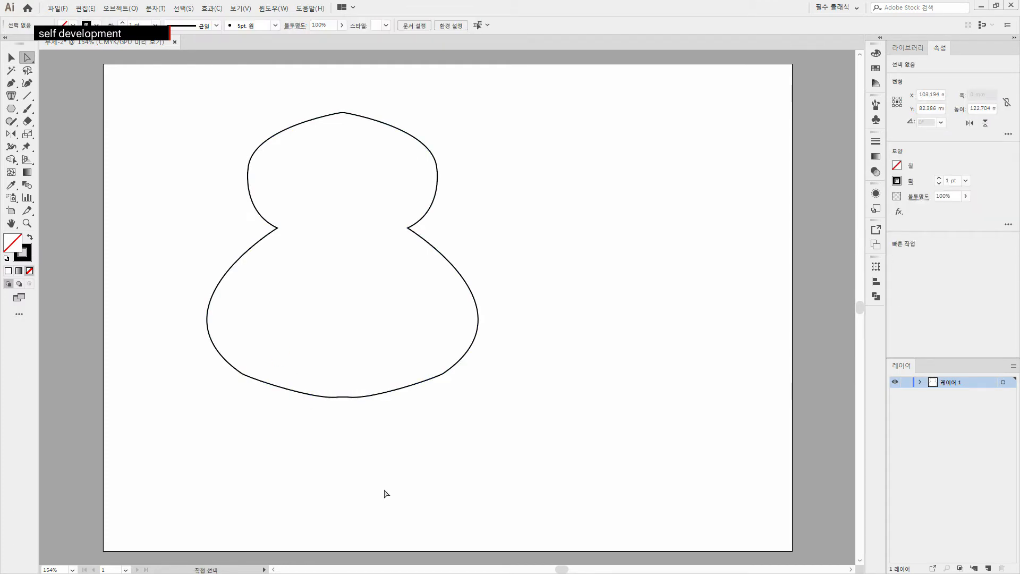
# - Shift the anchor points at the outline's peak slightly down with the Direct Selection tool, to about Y 22.6 mm
pyautogui.click(342, 113)
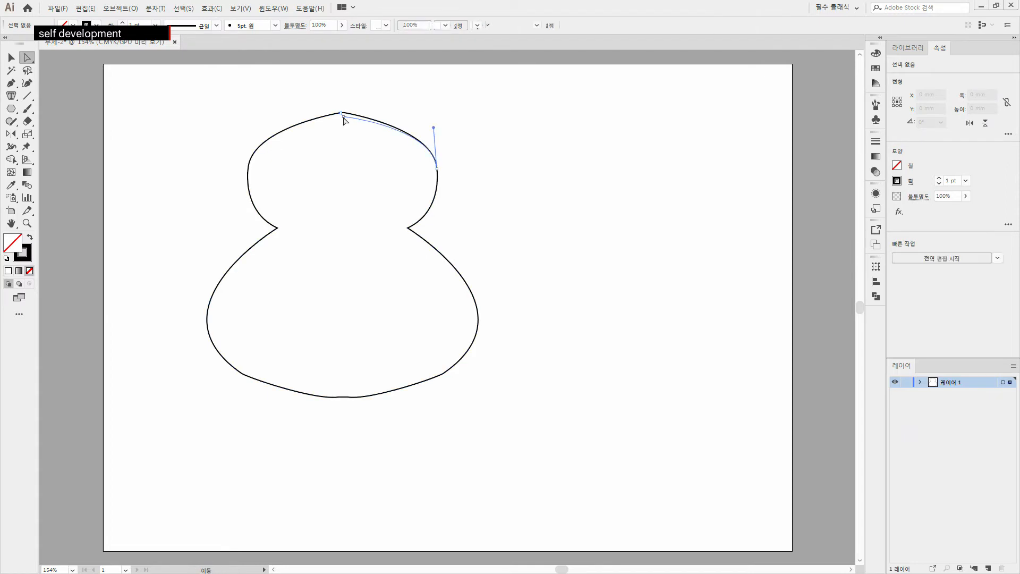
pyautogui.click(341, 113)
pyautogui.moveTo(343, 114); pyautogui.dragTo(347, 116)
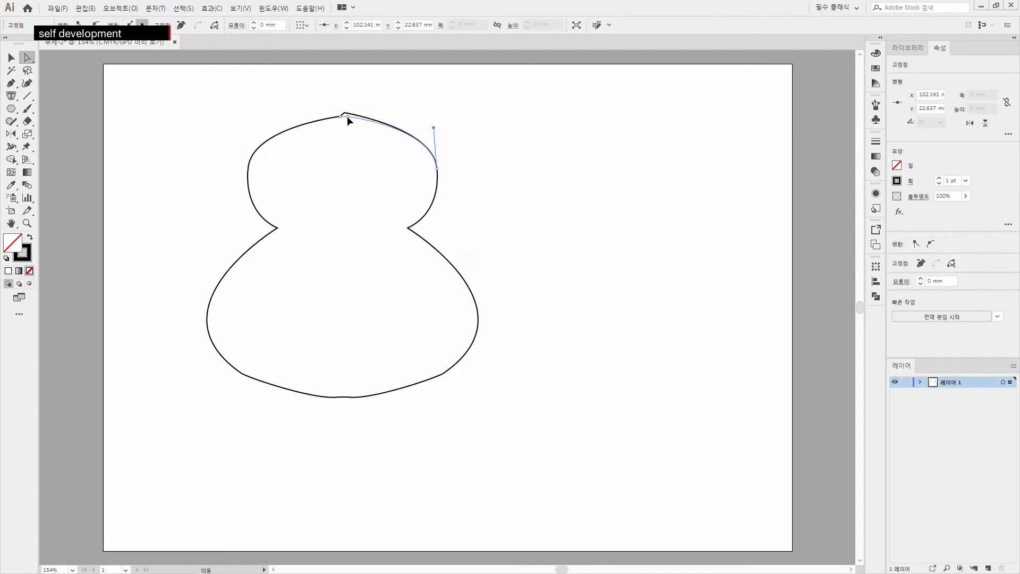
pyautogui.hotkey('ctrl', 'z')
pyautogui.click(558, 207)
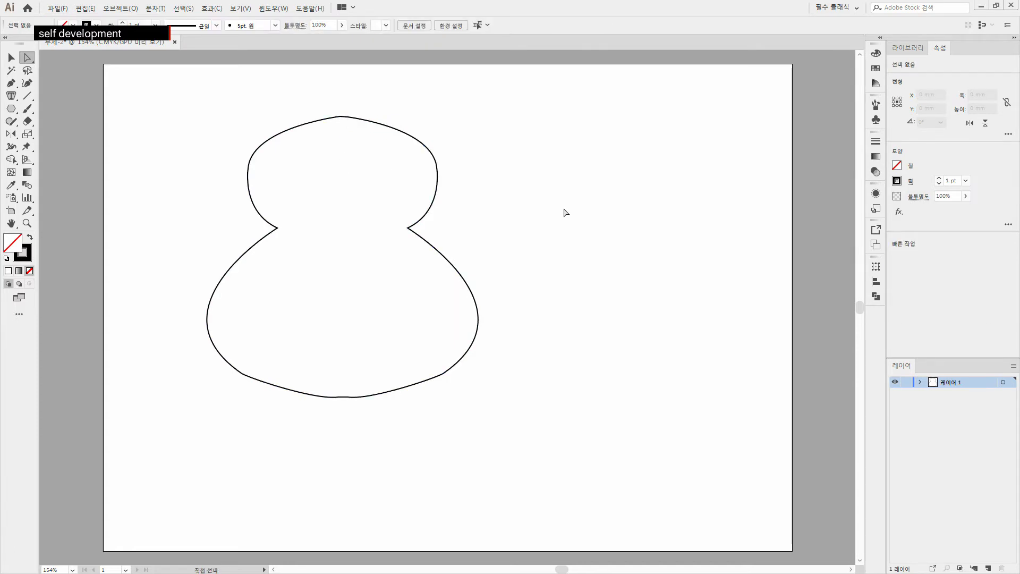
# - Scale the outline narrower from its right side and shorter from its bottom side
pyautogui.press('v')
pyautogui.moveTo(189, 102); pyautogui.dragTo(588, 509)
pyautogui.moveTo(480, 260); pyautogui.dragTo(405, 242)
pyautogui.click(327, 415)
pyautogui.moveTo(169, 105); pyautogui.dragTo(495, 483)
pyautogui.moveTo(308, 397); pyautogui.dragTo(306, 372)
pyautogui.click(221, 191)
# - Narrow the outline further from its right side and lower its top edge to reduce the height
pyautogui.moveTo(545, 527); pyautogui.dragTo(190, 104)
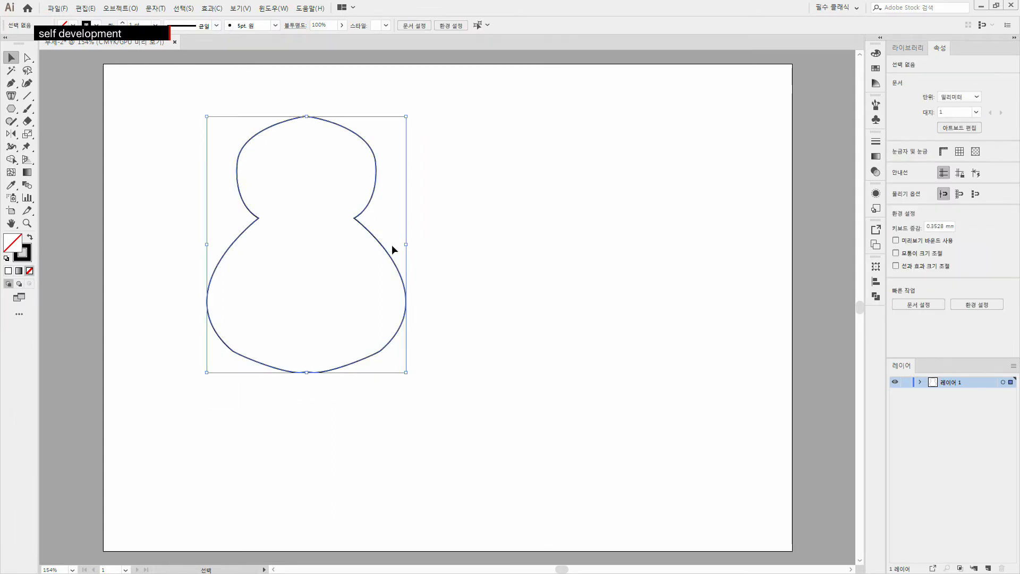
pyautogui.moveTo(401, 244); pyautogui.dragTo(370, 240)
pyautogui.click(314, 200)
pyautogui.click(284, 118)
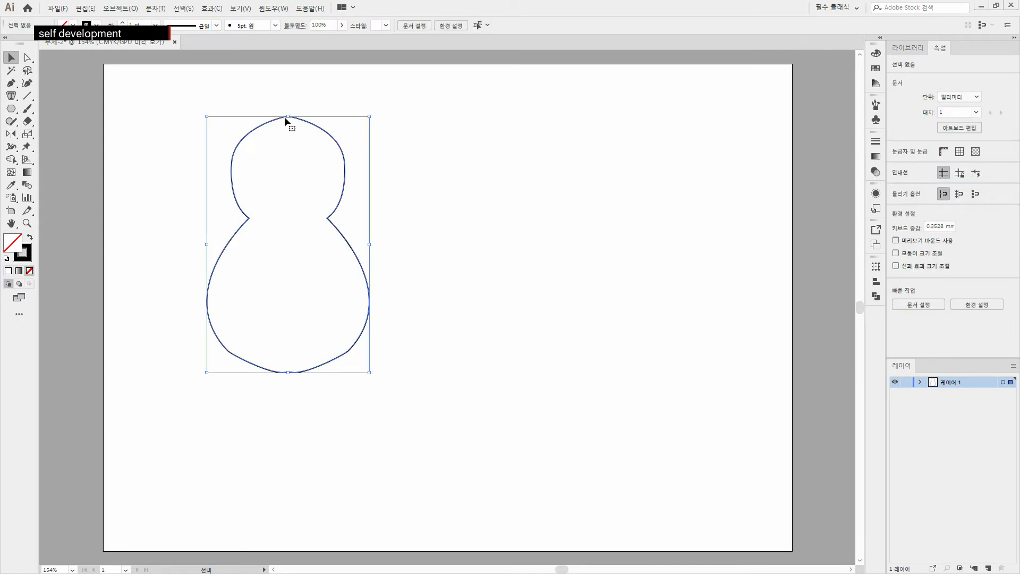
pyautogui.moveTo(287, 116); pyautogui.dragTo(288, 130)
pyautogui.click(486, 333)
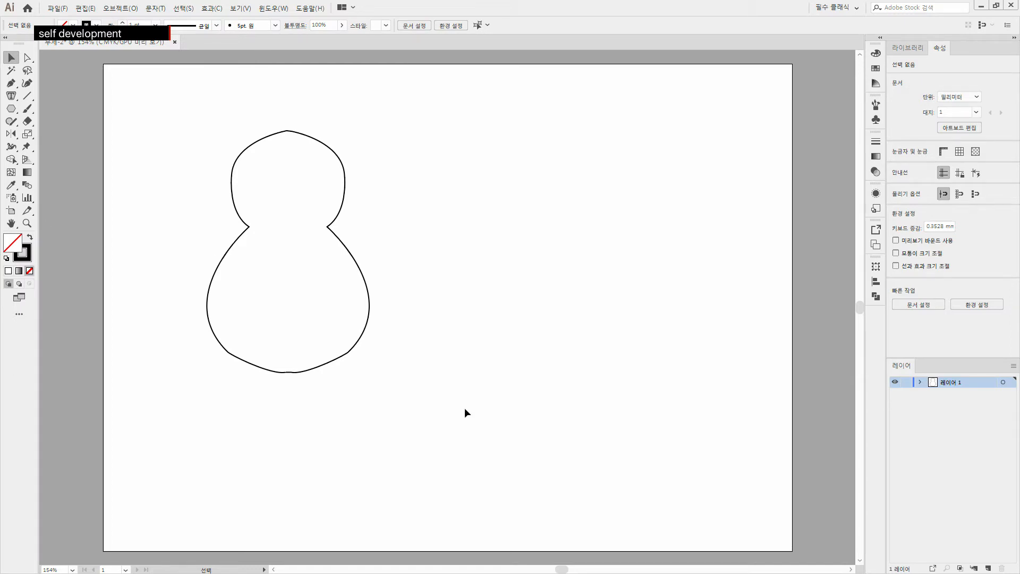
# - Delete the practice outline, keeping the empty document open
pyautogui.moveTo(170, 95); pyautogui.dragTo(507, 476)
pyautogui.press('Delete')
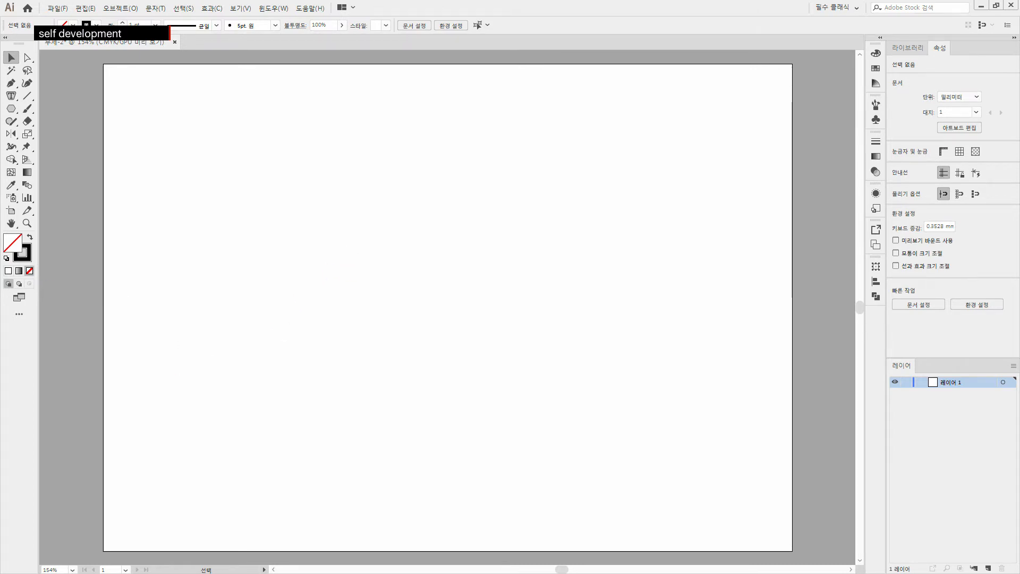
pyautogui.click(174, 42)
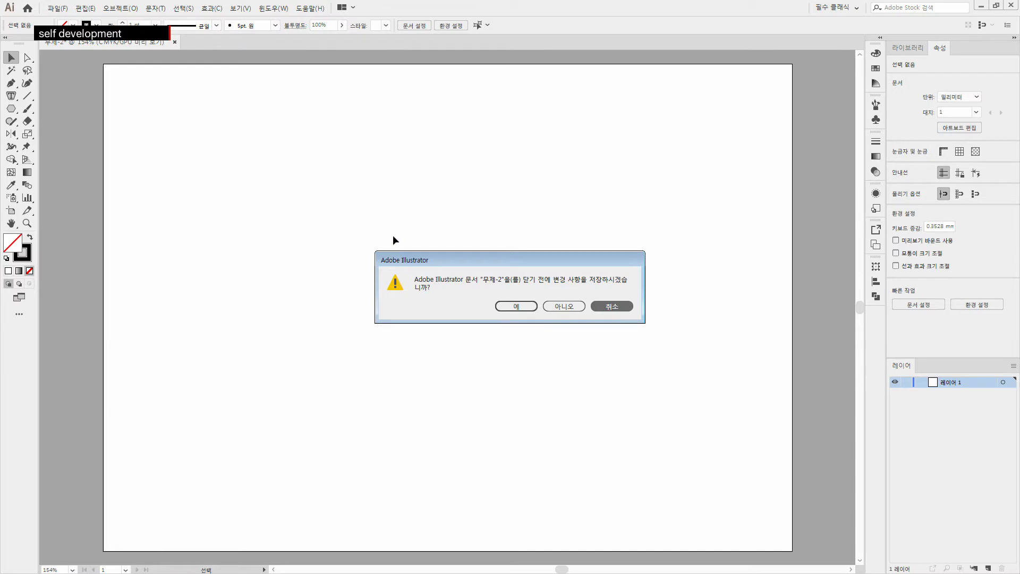
pyautogui.press('Escape')
# - Open the image file 국수.png from the desktop
pyautogui.hotkey('ctrl', 'o')
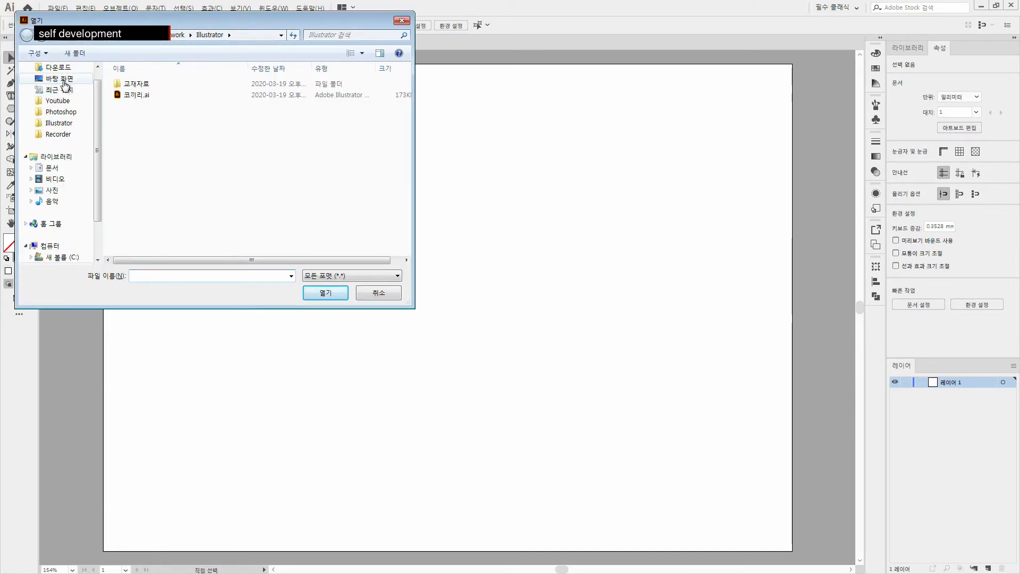
pyautogui.click(54, 78)
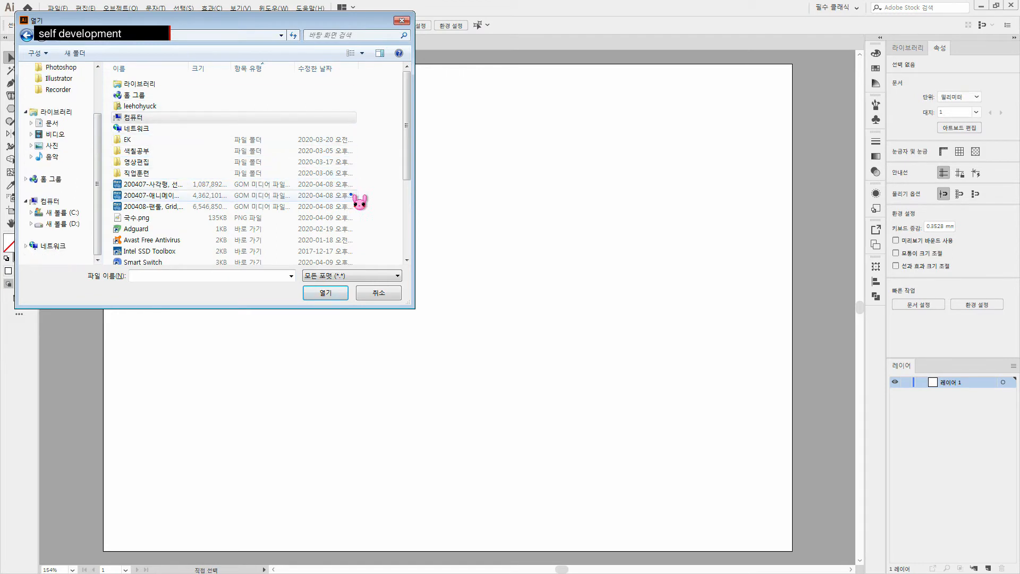
pyautogui.scroll(-3, 390, 194)
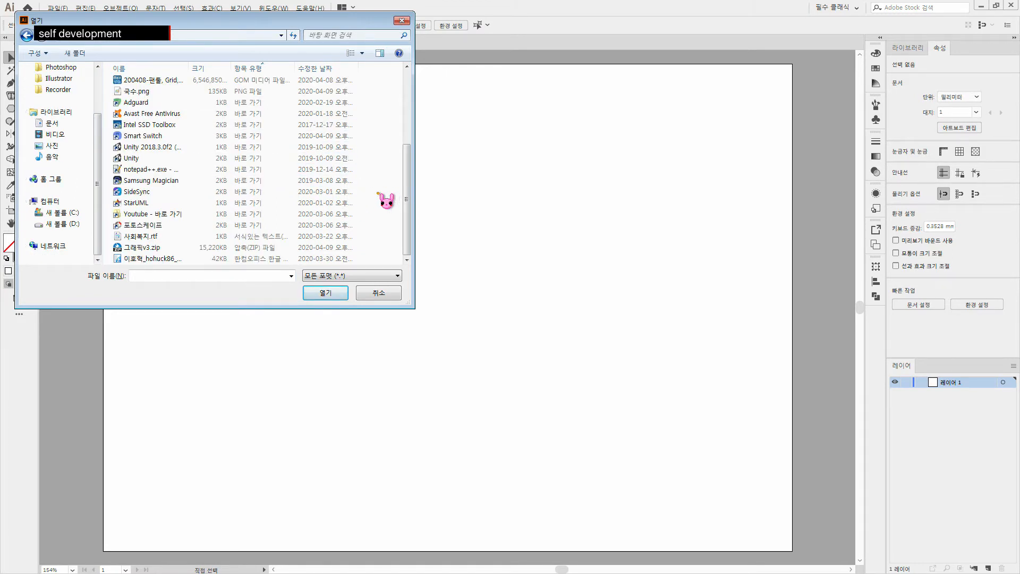
pyautogui.scroll(4, 379, 193)
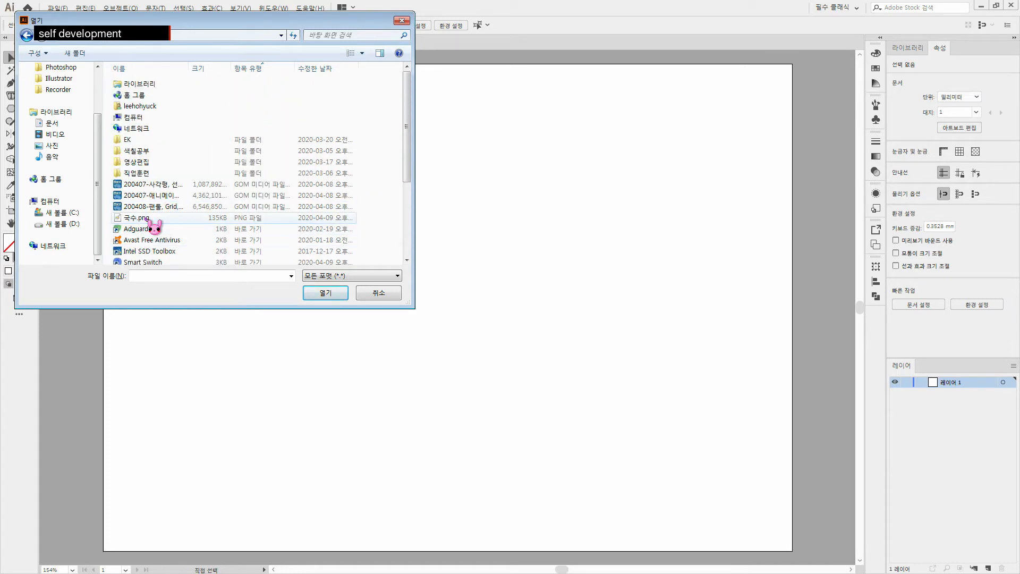
pyautogui.click(149, 219)
pyautogui.doubleClick(146, 218)
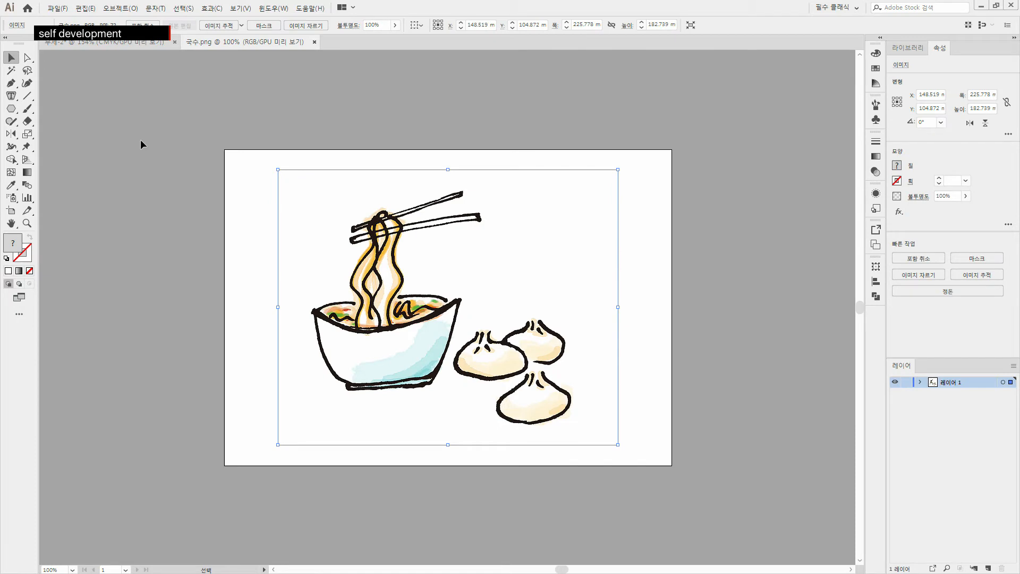
pyautogui.click(743, 264)
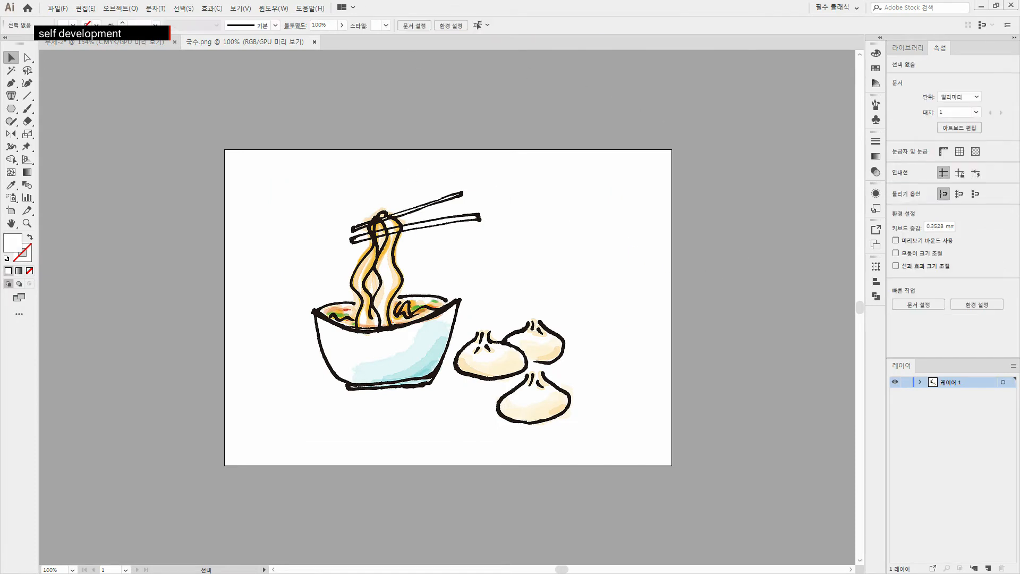
# - Copy the noodle and dumpling image from 국수.png and paste it into the blank 무제-2 document
pyautogui.click(125, 42)
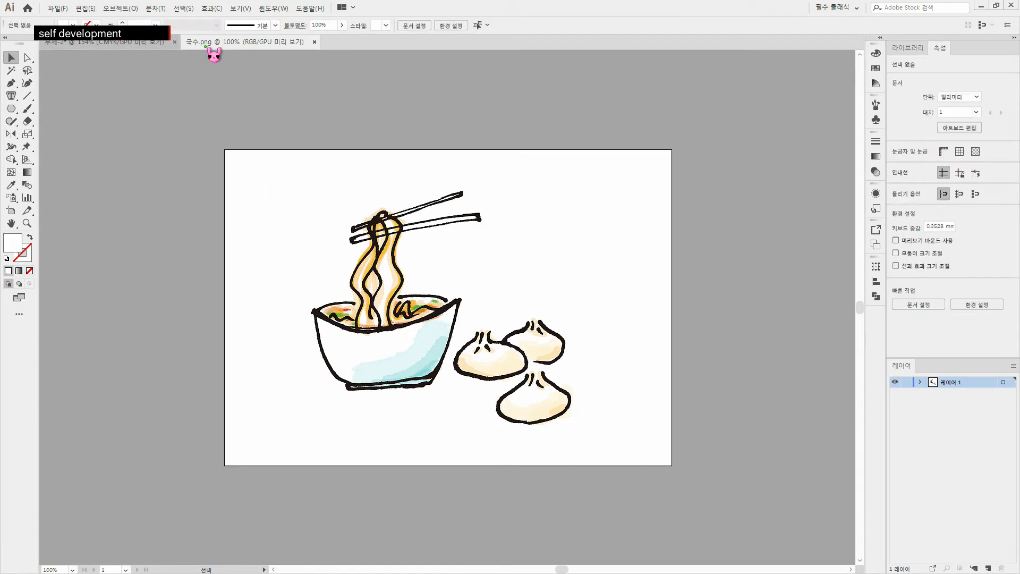
pyautogui.click(246, 45)
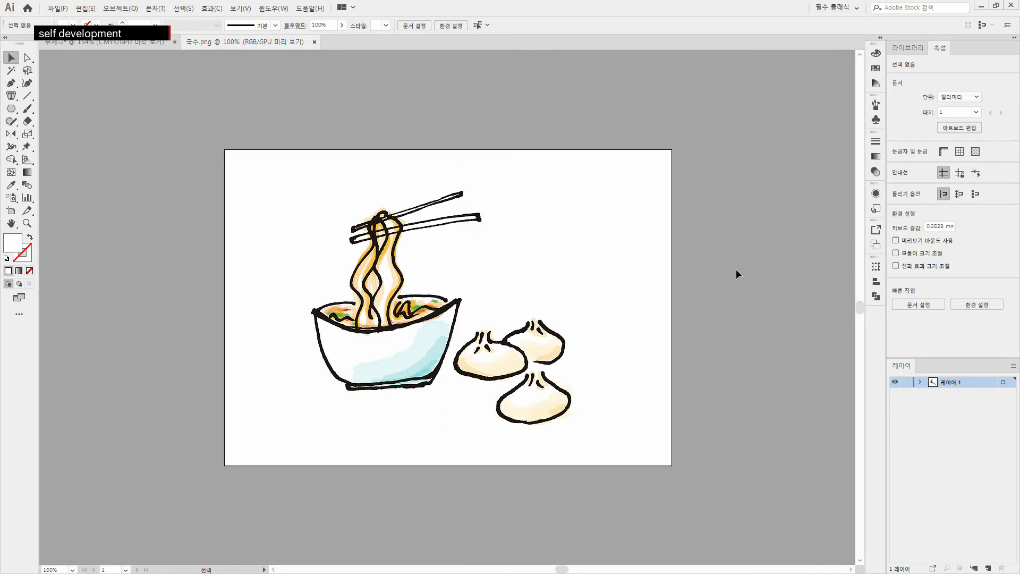
pyautogui.click(311, 172)
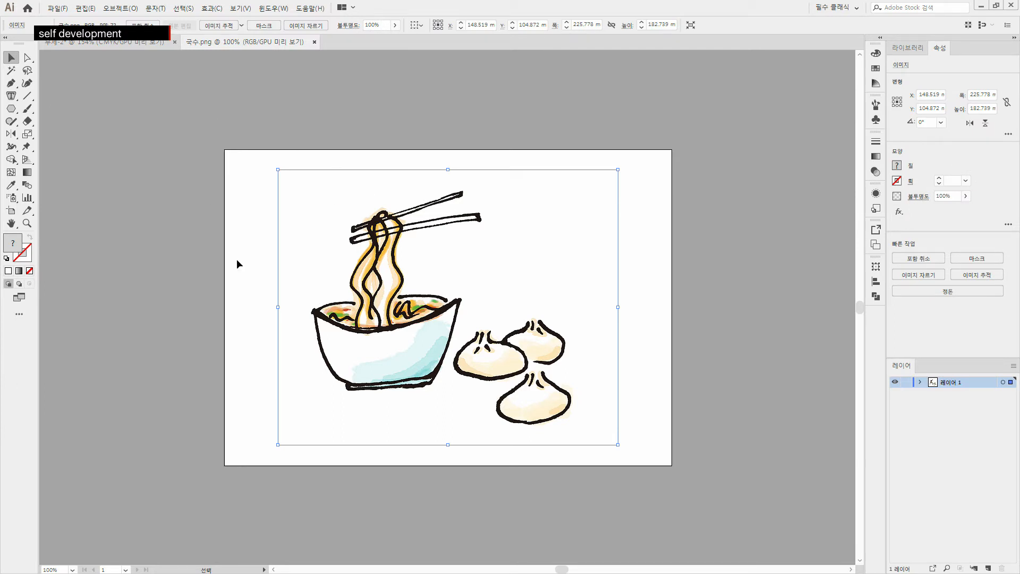
pyautogui.click(117, 47)
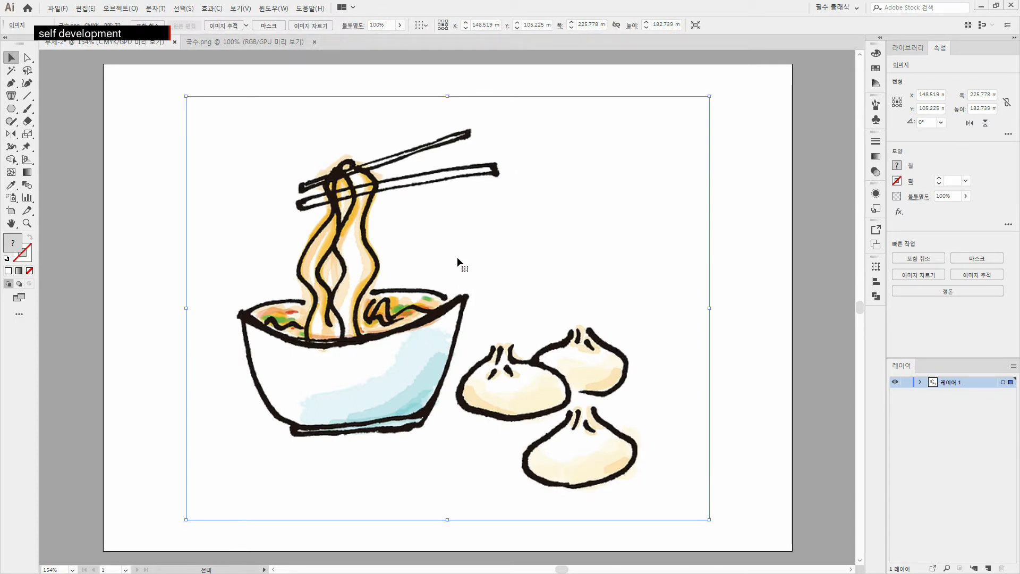
pyautogui.click(152, 212)
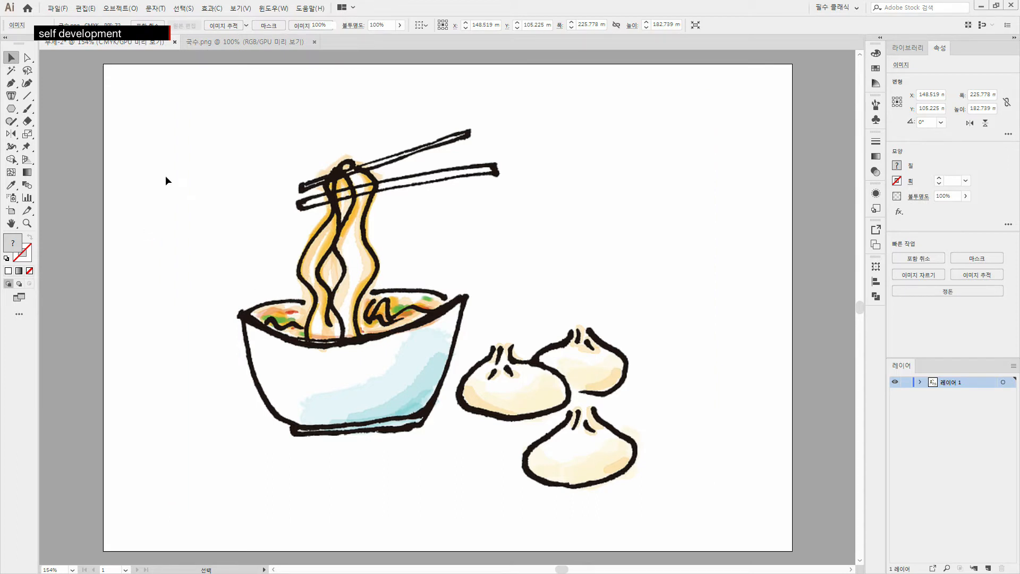
# - Nudge the pasted image left and right, leaving it at about X 148.2 mm
pyautogui.click(429, 350)
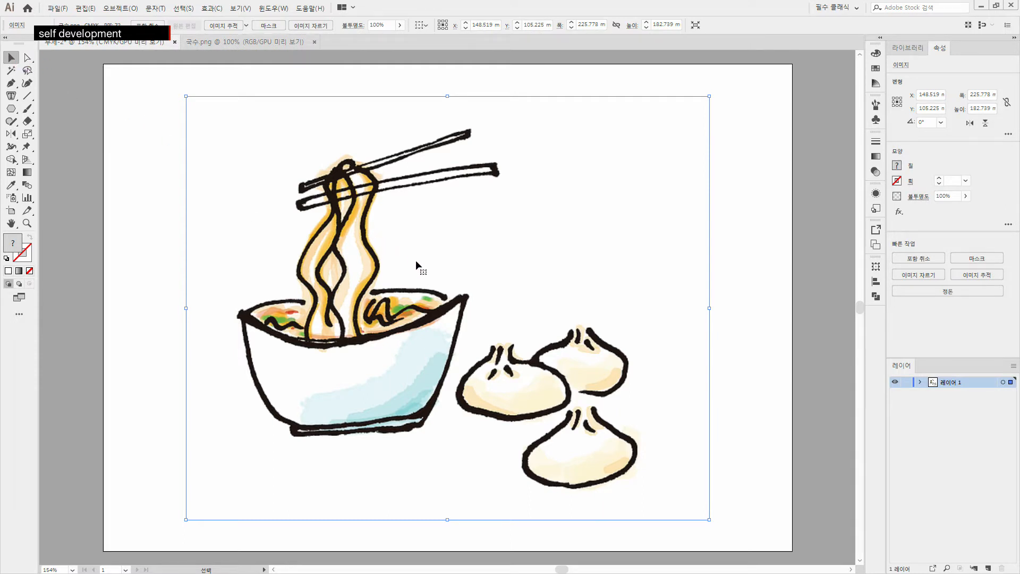
pyautogui.press('Left')
pyautogui.press('Left')
pyautogui.press('Left')
pyautogui.press('Left')
pyautogui.press('Right')
pyautogui.press('Right')
pyautogui.press('Right')
pyautogui.press('Right')
pyautogui.press('Left')
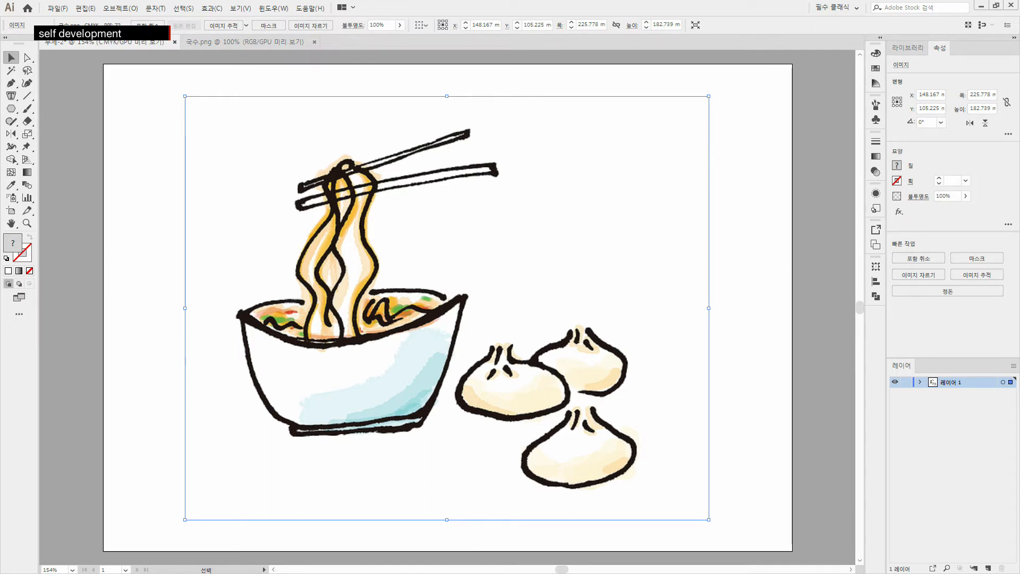
# - Lock the pasted image and test the lock by trying to select it with the Selection tool
pyautogui.press('a')
pyautogui.click(766, 379)
pyautogui.press('v')
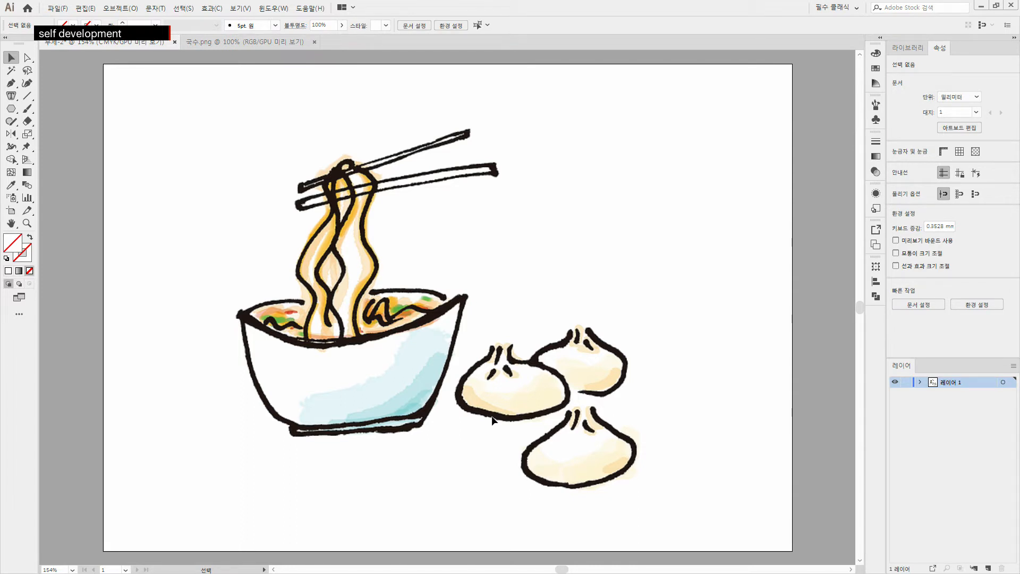
pyautogui.moveTo(150, 155)
pyautogui.mouseDown()
pyautogui.moveTo(219, 216)
pyautogui.moveTo(614, 461)
pyautogui.mouseUp()
# - Unlock all locked objects in the document
pyautogui.click(120, 8)
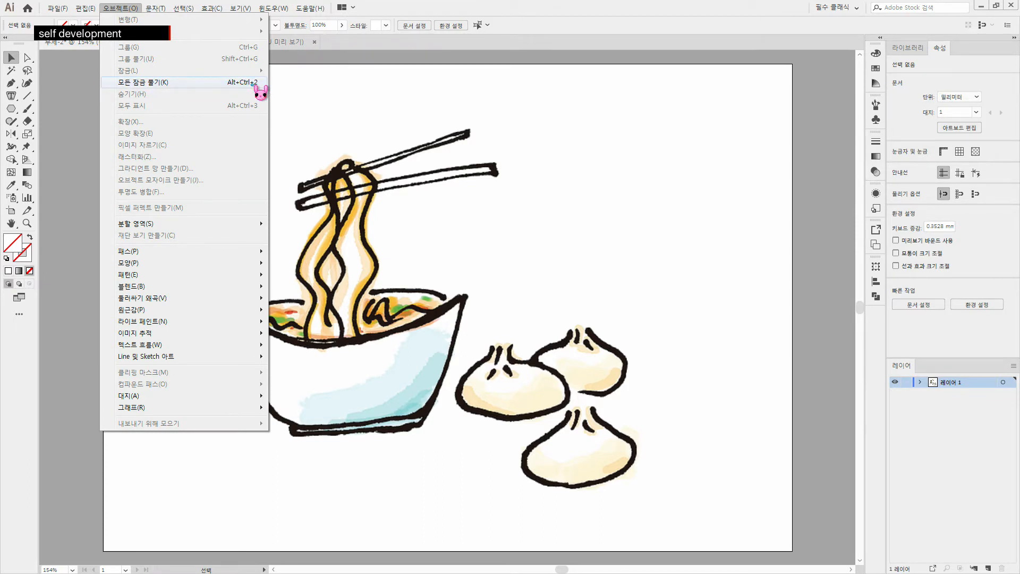
pyautogui.click(223, 83)
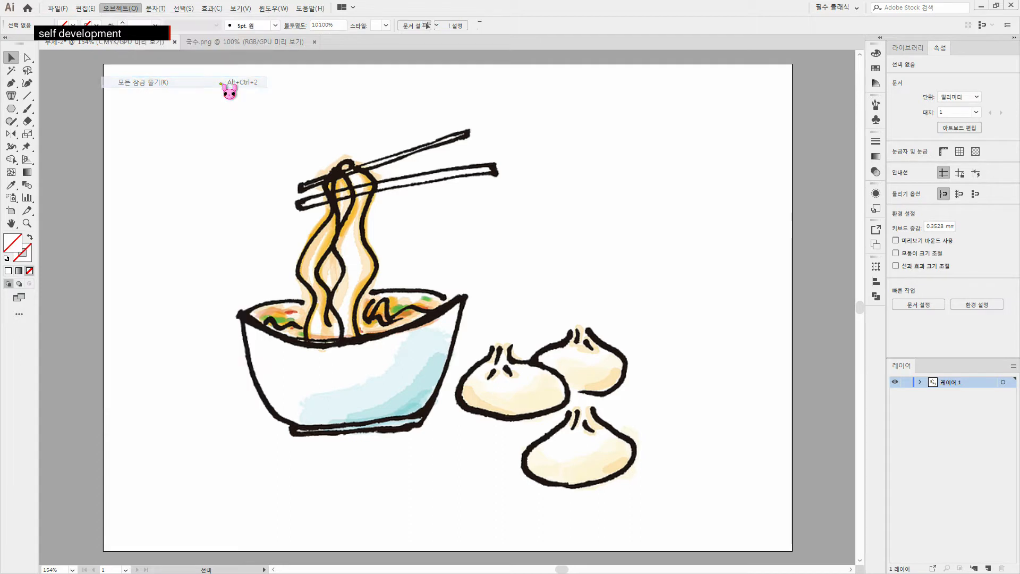
# - Nudge the noodle and dumpling image right to about X 148.9 mm and lock it in place again
pyautogui.press('Right')
pyautogui.press('Right')
pyautogui.click(126, 9)
pyautogui.moveTo(194, 71)
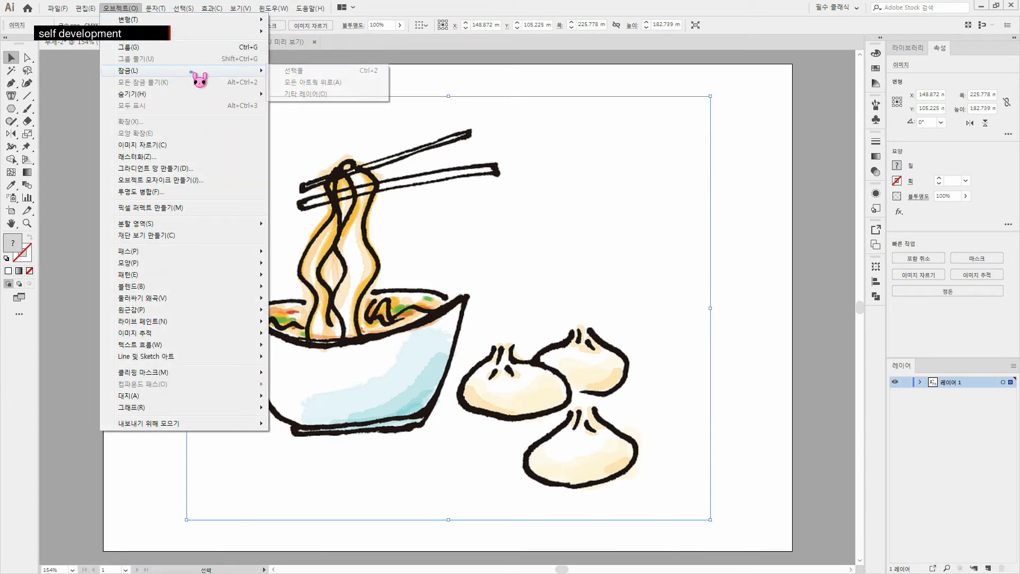
pyautogui.click(351, 70)
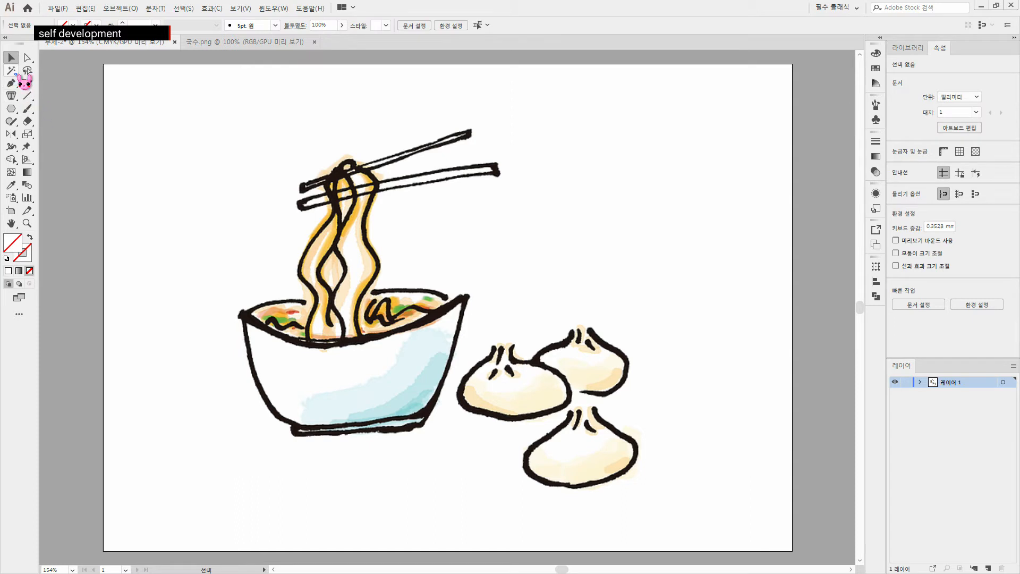
# - Draw a rounded rectangle about 89.1 by 6 mm as a chopstick and move it to the blank area beside the drawn chopsticks
pyautogui.click(19, 110)
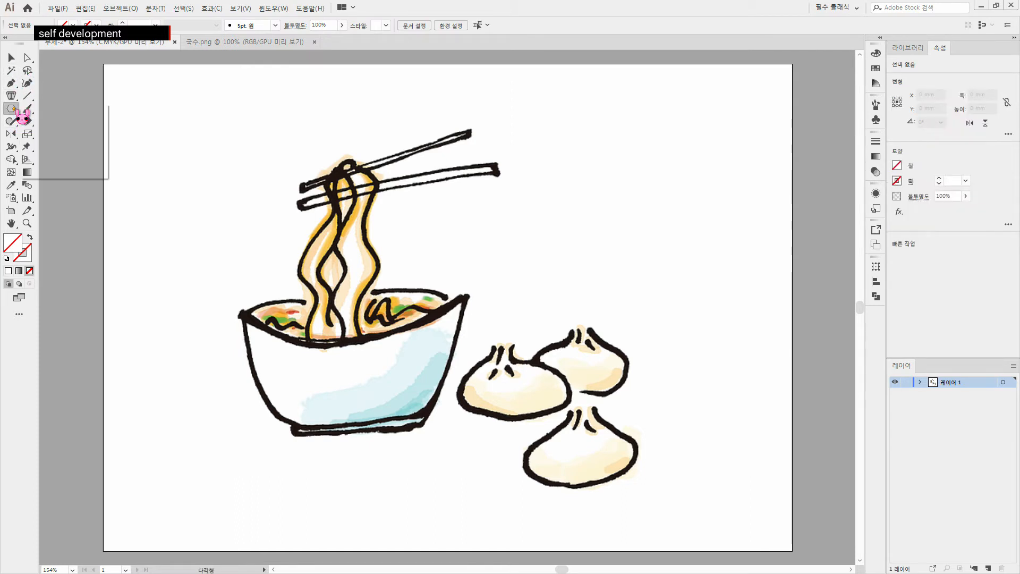
pyautogui.click(16, 109)
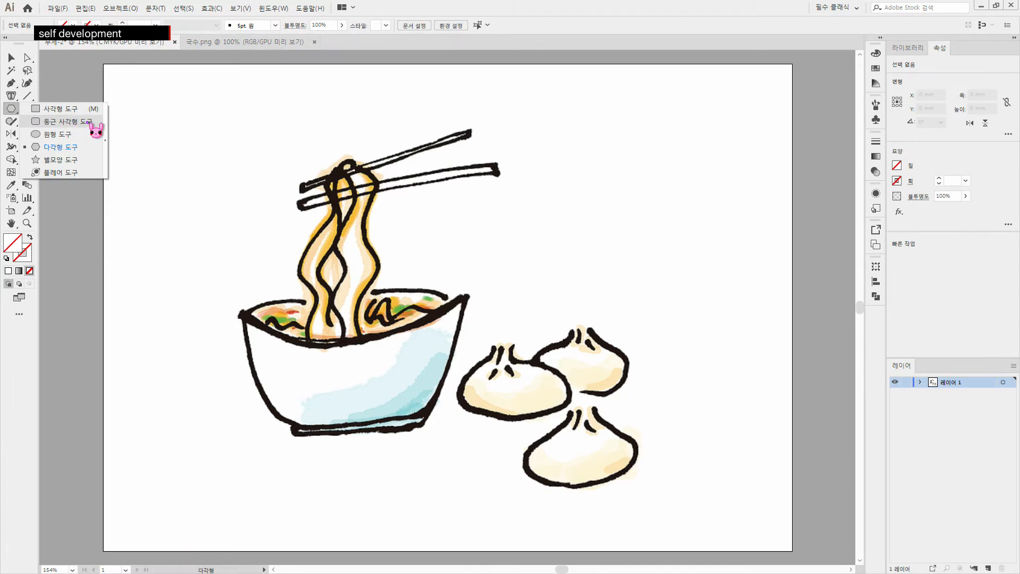
pyautogui.click(89, 121)
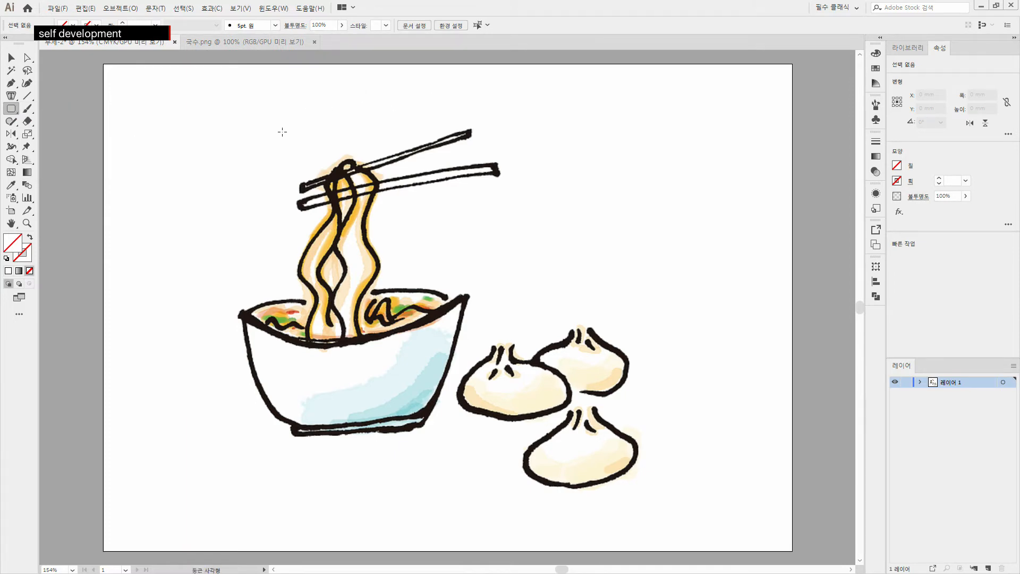
pyautogui.moveTo(298, 196); pyautogui.dragTo(505, 210)
pyautogui.click(12, 57)
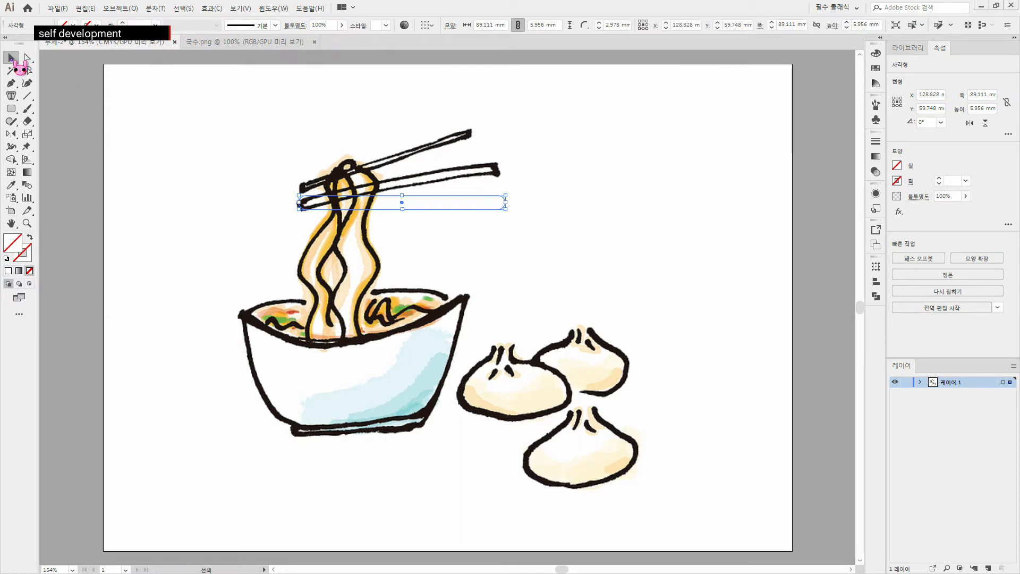
pyautogui.moveTo(403, 203); pyautogui.dragTo(600, 220)
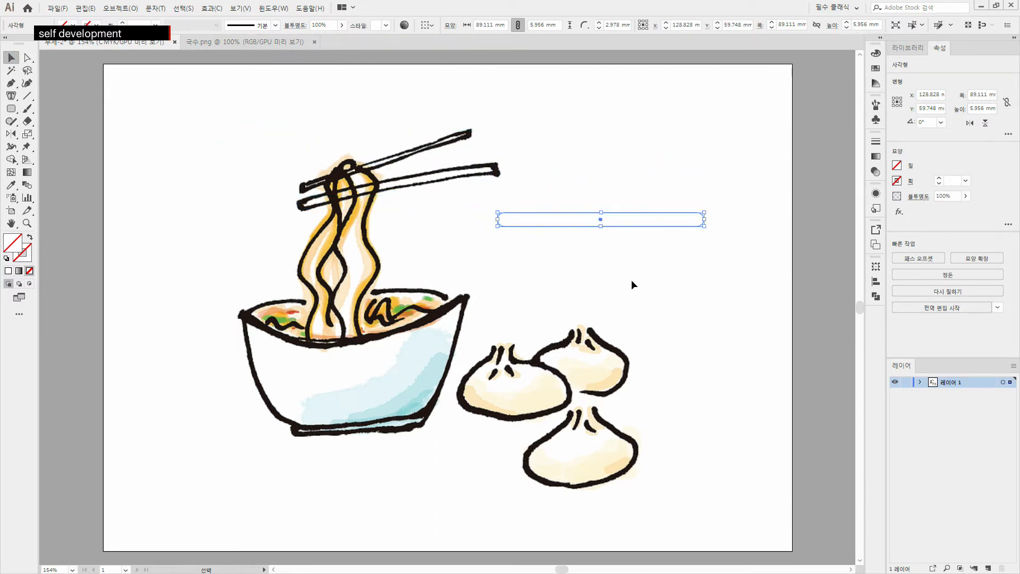
# - Try to raise the rounded rectangle's upper-right anchor point with the Direct Selection tool
pyautogui.press('Delete')
pyautogui.moveTo(556, 141); pyautogui.dragTo(661, 261)
pyautogui.click(27, 58)
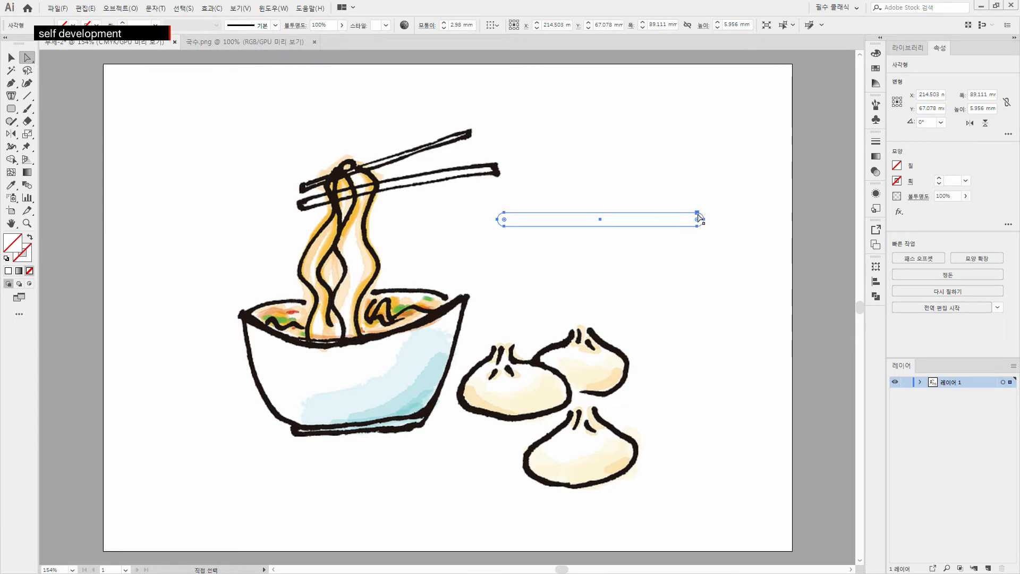
pyautogui.click(27, 223)
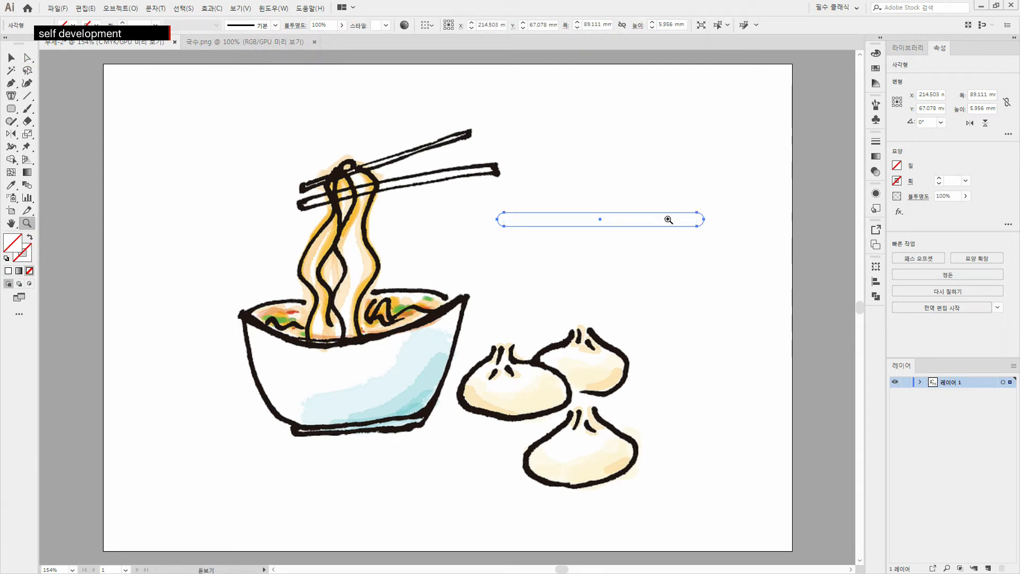
pyautogui.click(729, 244)
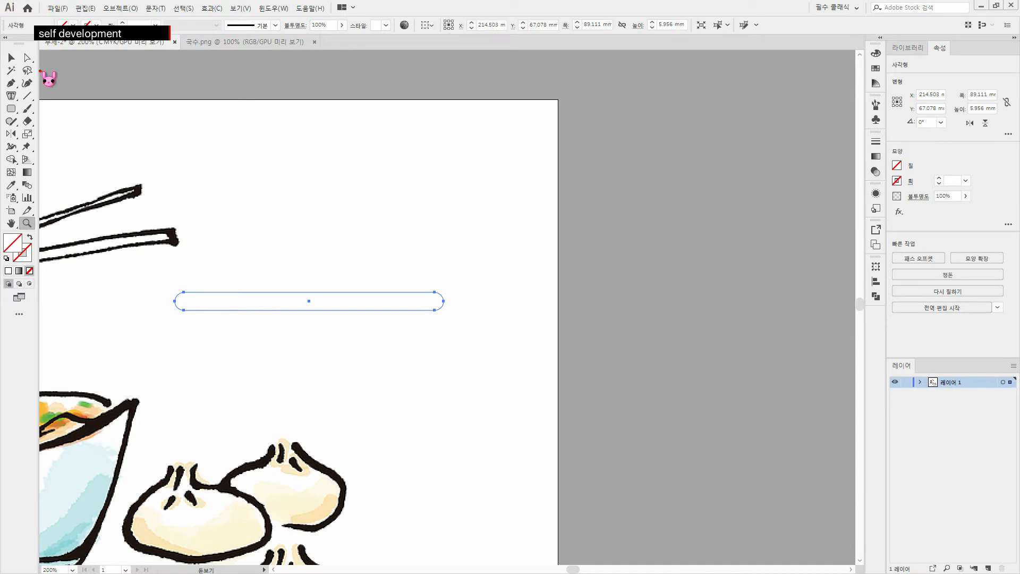
pyautogui.click(28, 58)
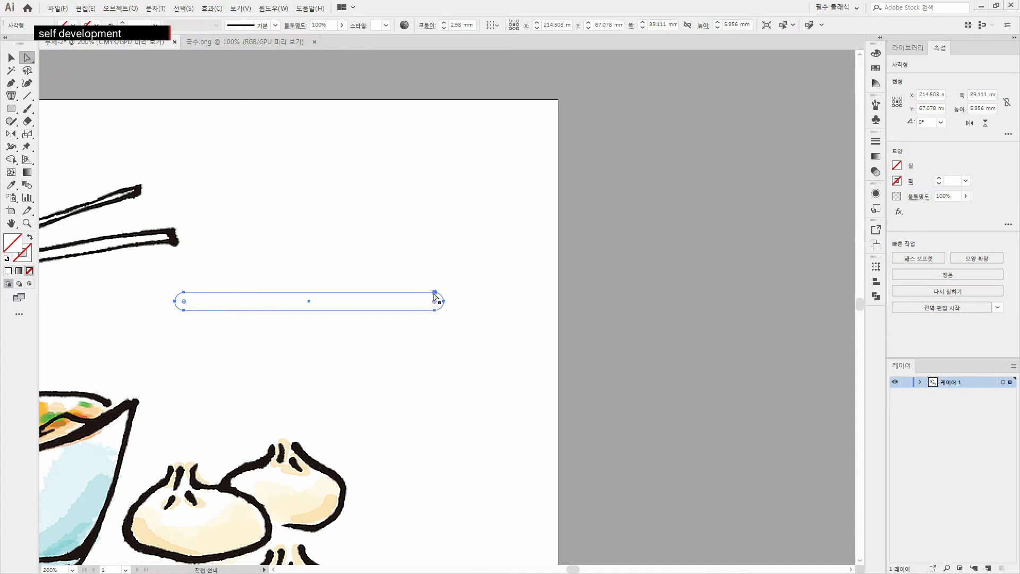
pyautogui.click(432, 369)
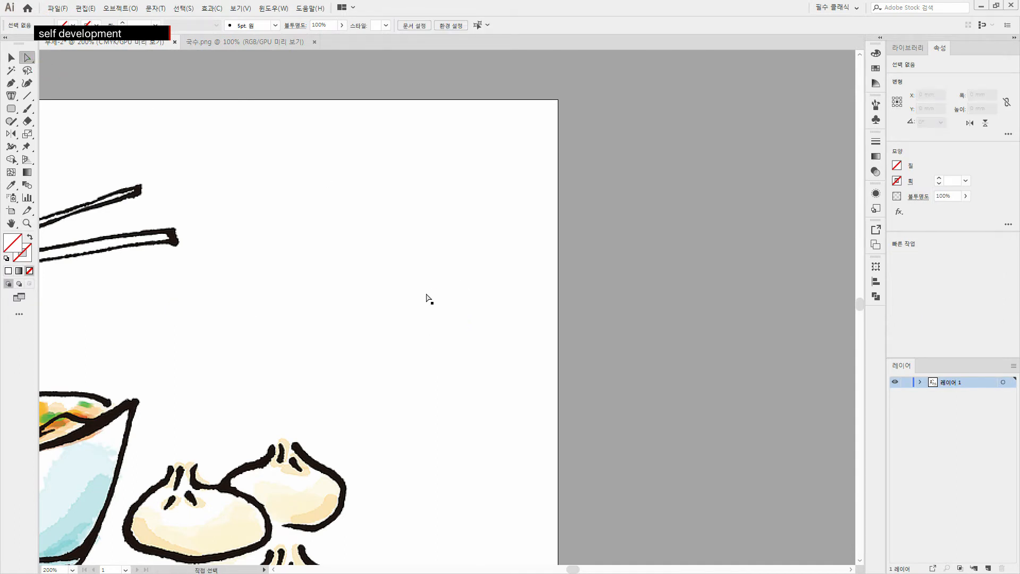
pyautogui.click(11, 57)
pyautogui.moveTo(296, 228); pyautogui.dragTo(447, 385)
pyautogui.click(26, 57)
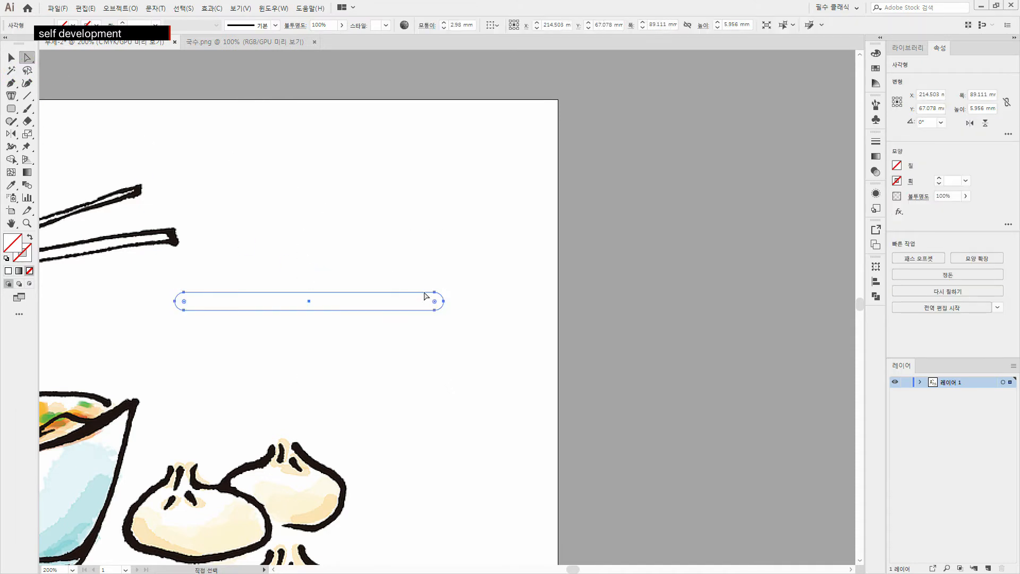
pyautogui.moveTo(433, 292); pyautogui.dragTo(436, 282)
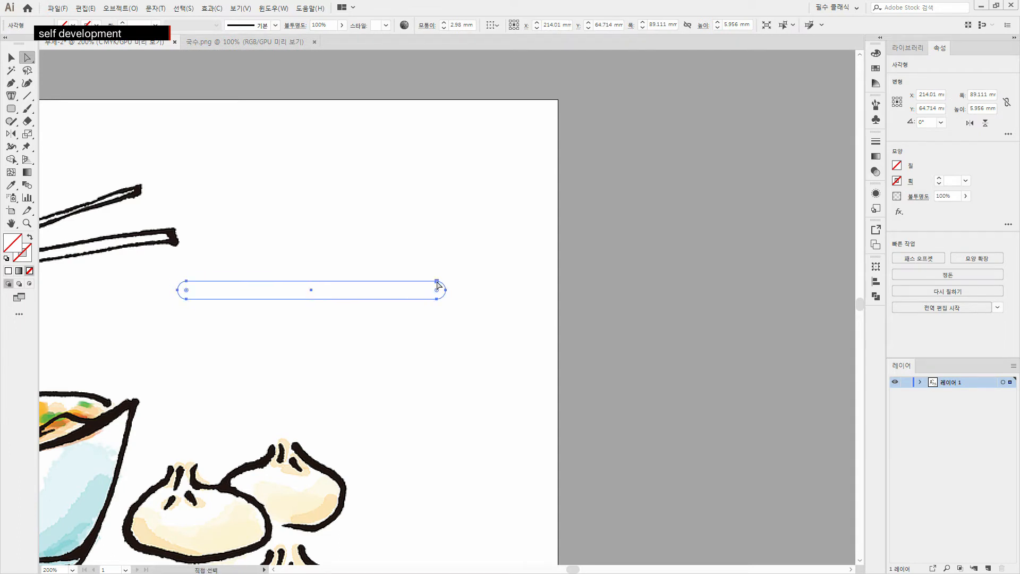
pyautogui.click(261, 231)
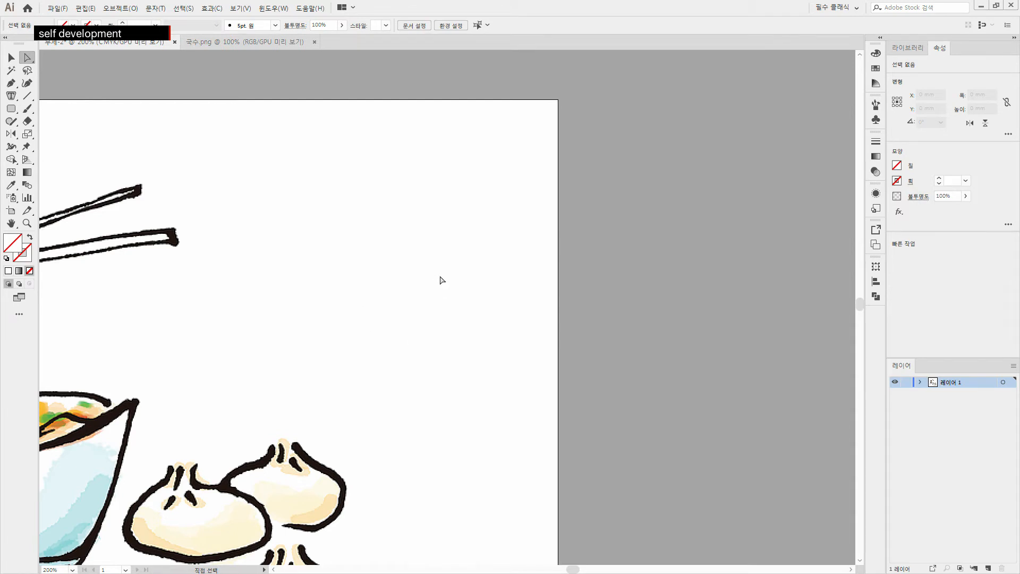
# - In Outline view, pull the rounded rectangle's two right-hand corner anchors apart to taper it, widening that end to about 12 mm
pyautogui.hotkey('ctrl', 'y')
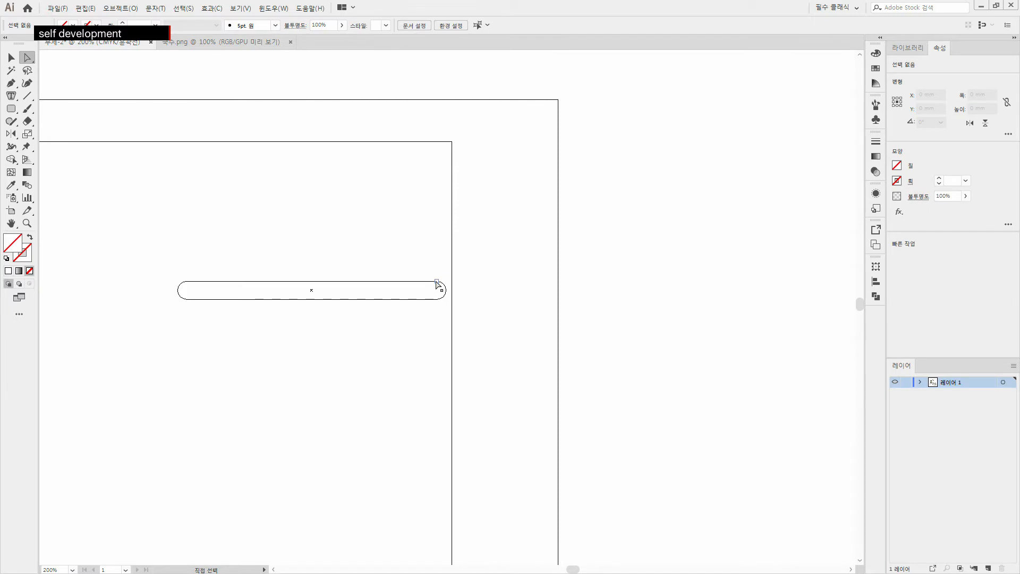
pyautogui.moveTo(436, 283); pyautogui.dragTo(431, 271)
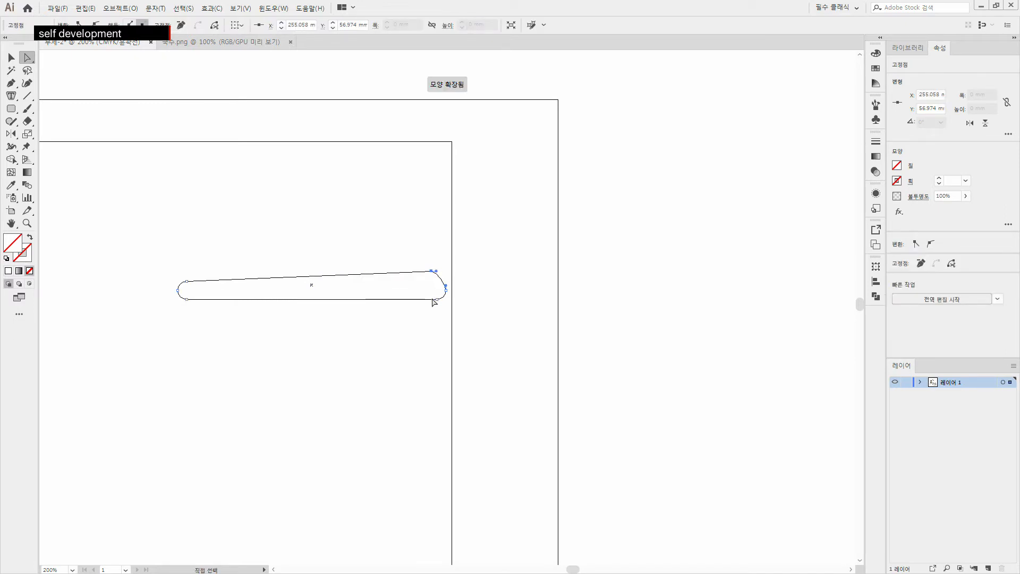
pyautogui.click(436, 300)
pyautogui.moveTo(436, 299); pyautogui.dragTo(434, 307)
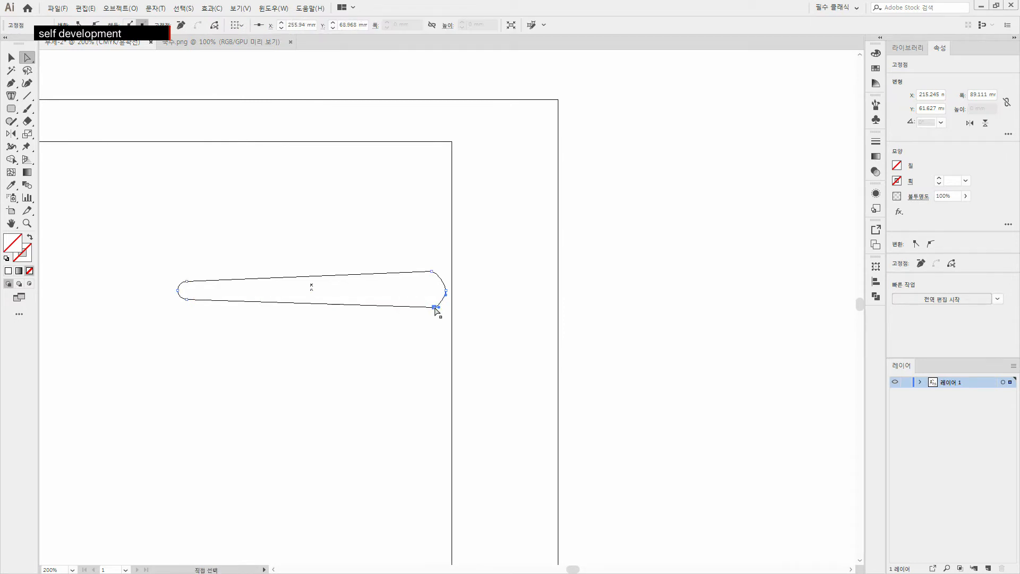
pyautogui.click(418, 355)
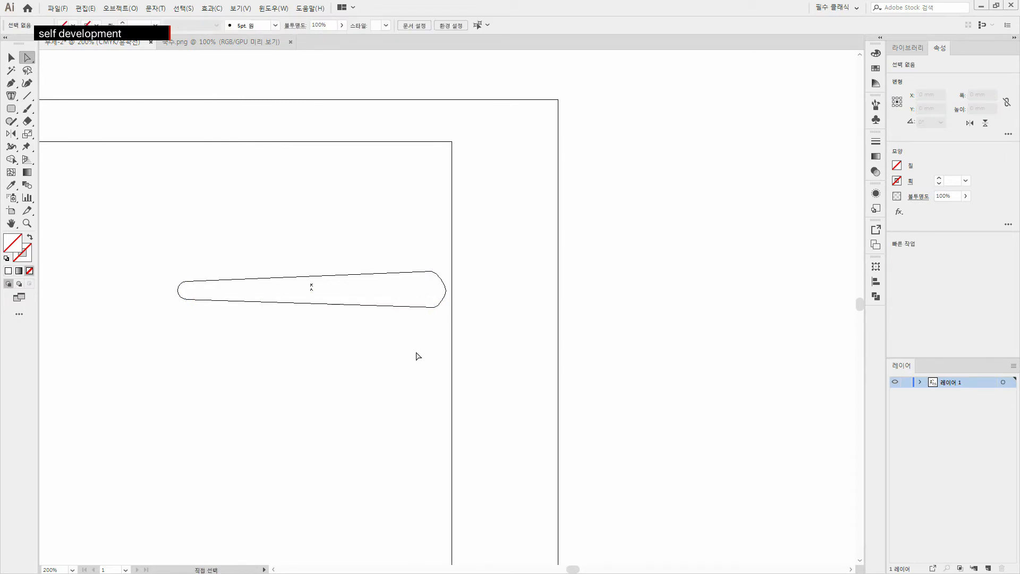
# - Adjust the middle anchor points at the chopstick shape's wide end to even out its rounded tip
pyautogui.click(447, 291)
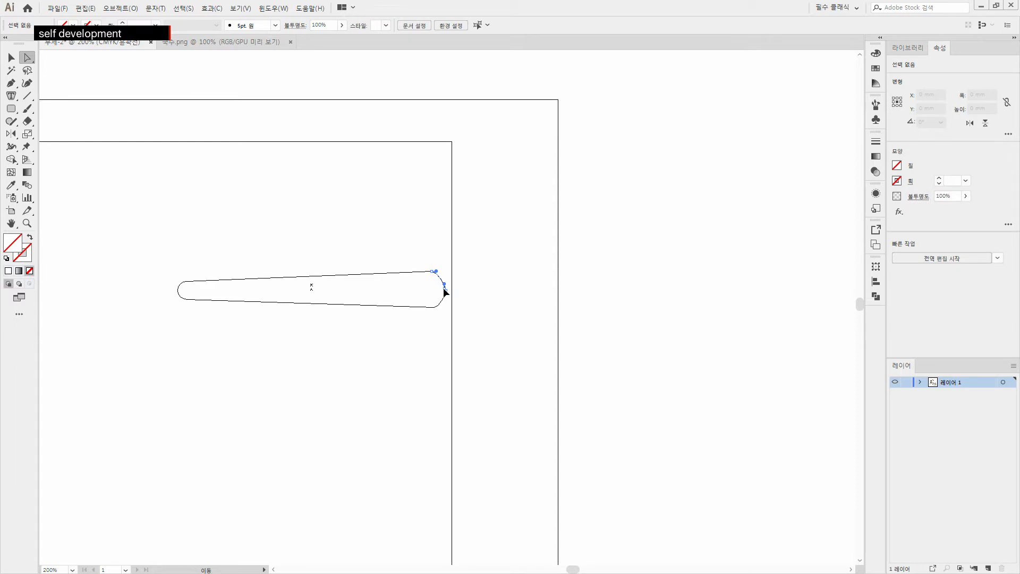
pyautogui.click(446, 292)
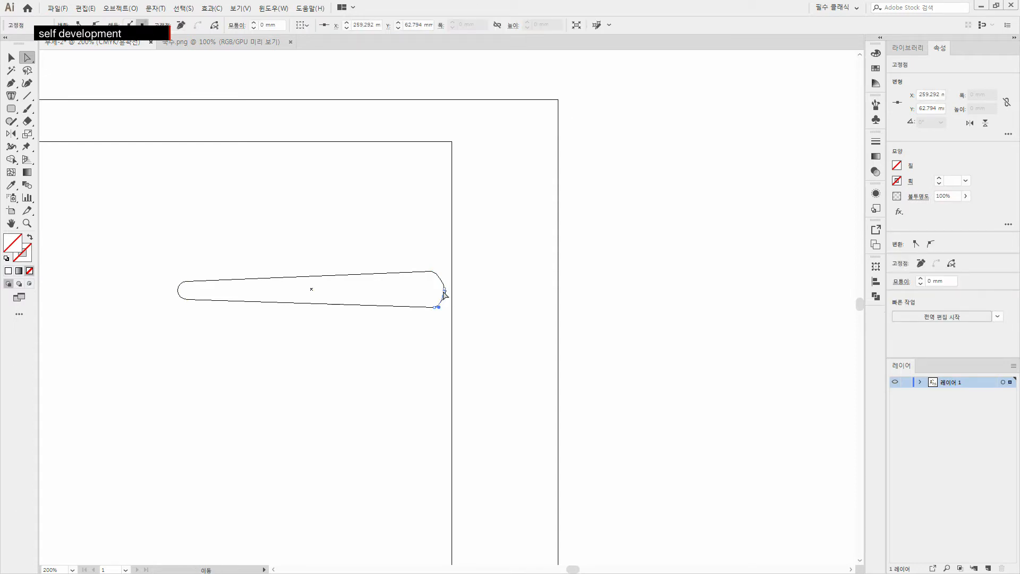
pyautogui.click(431, 388)
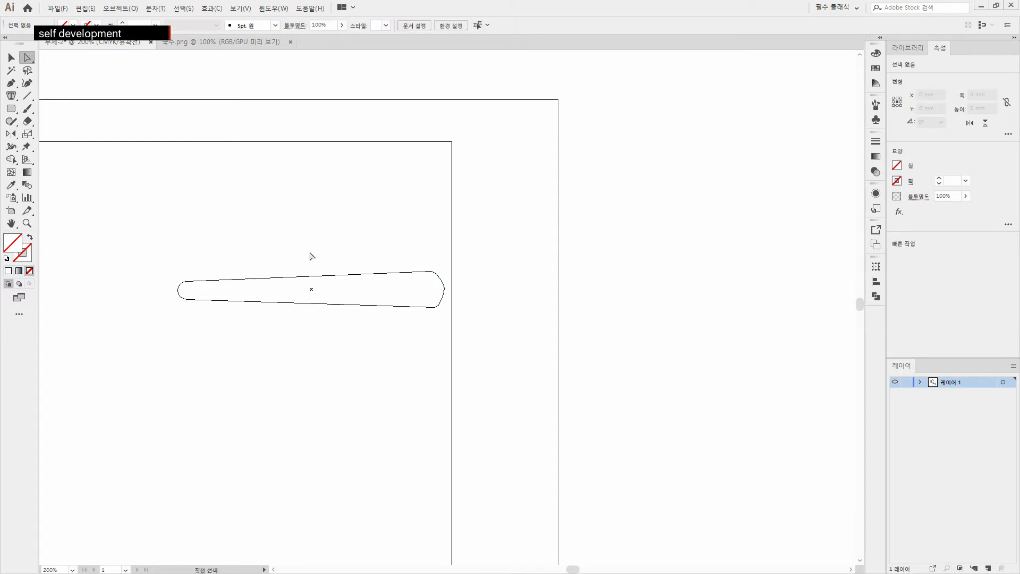
pyautogui.click(443, 291)
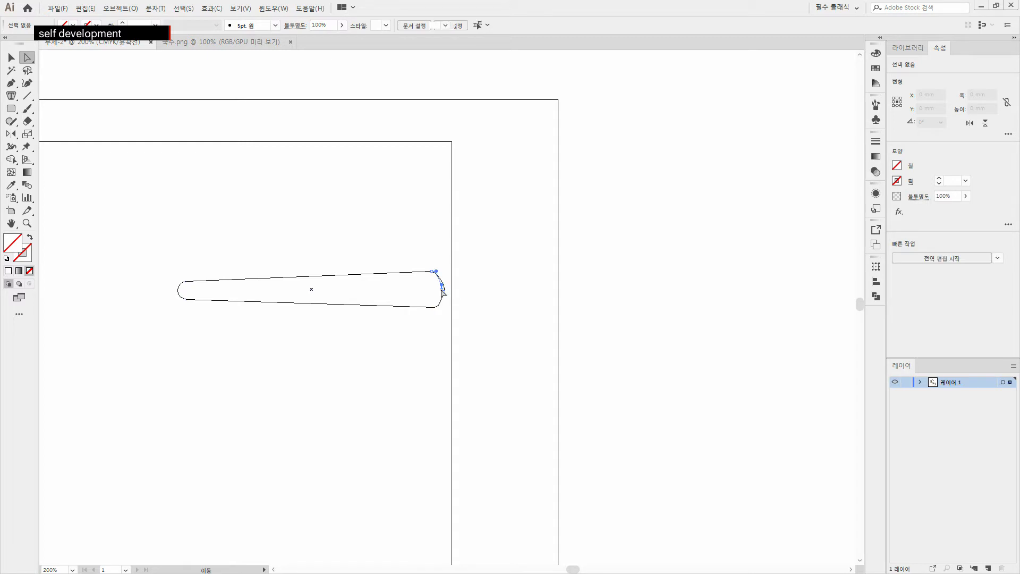
pyautogui.click(442, 290)
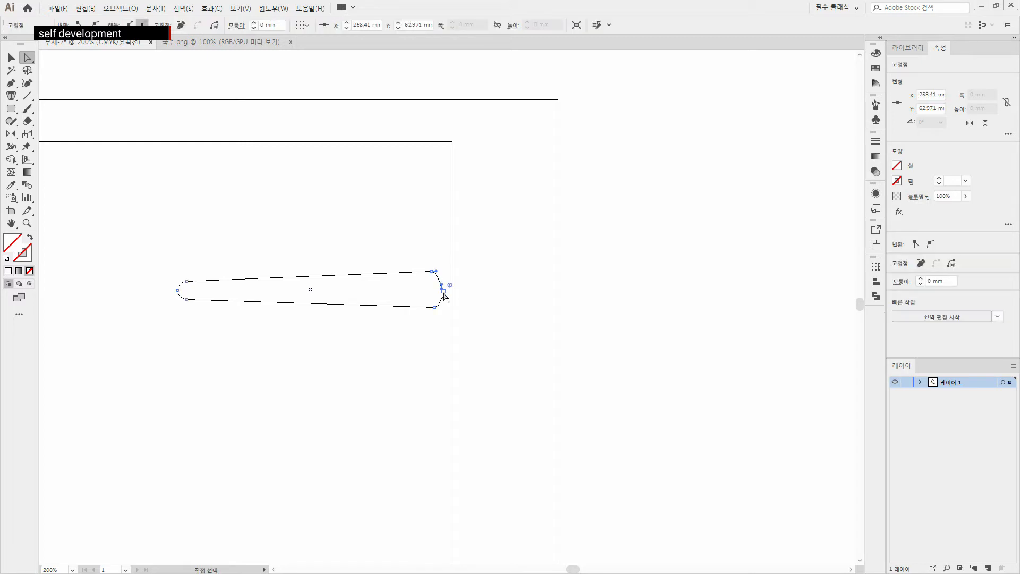
pyautogui.click(427, 368)
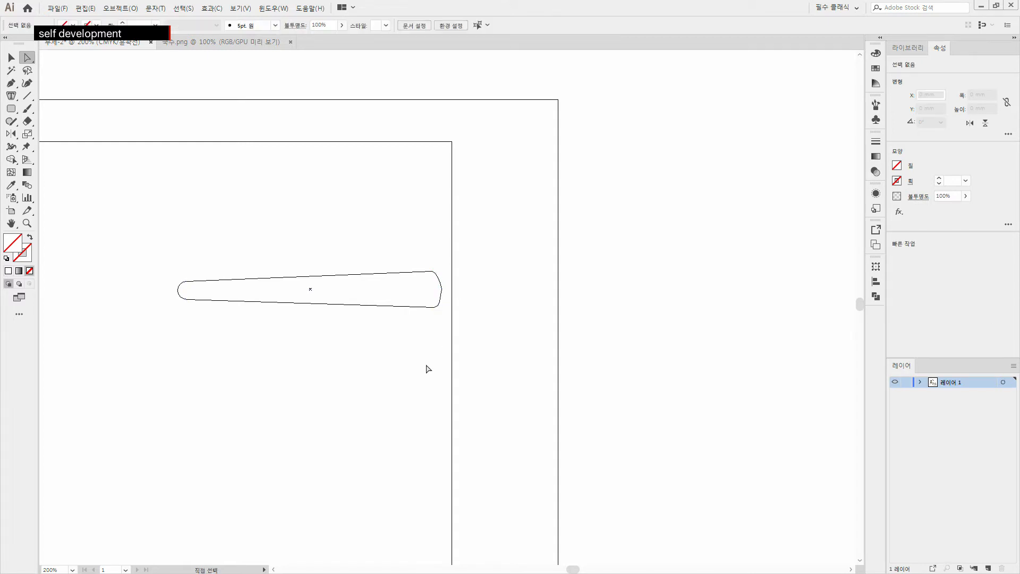
pyautogui.click(444, 290)
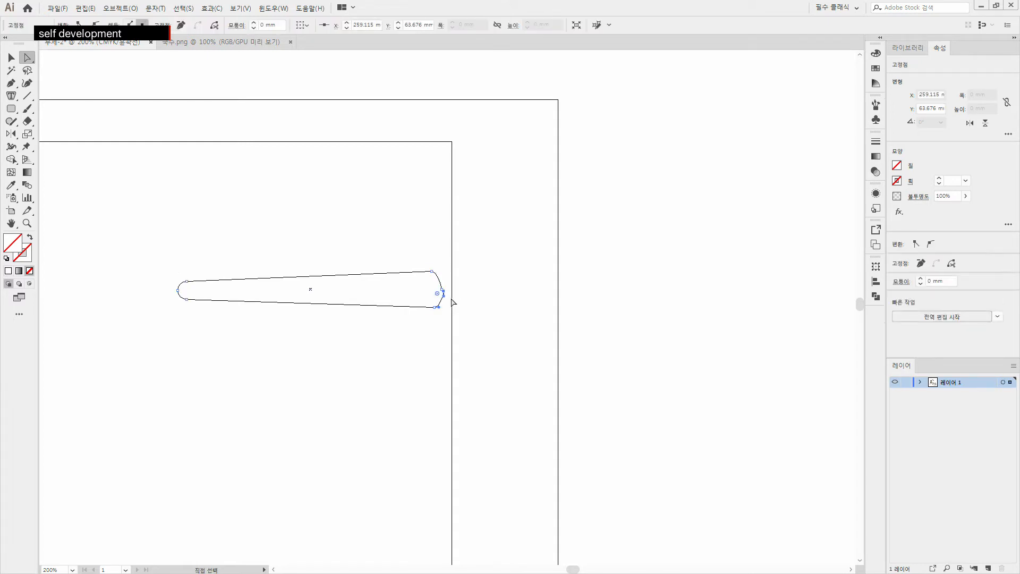
pyautogui.click(393, 399)
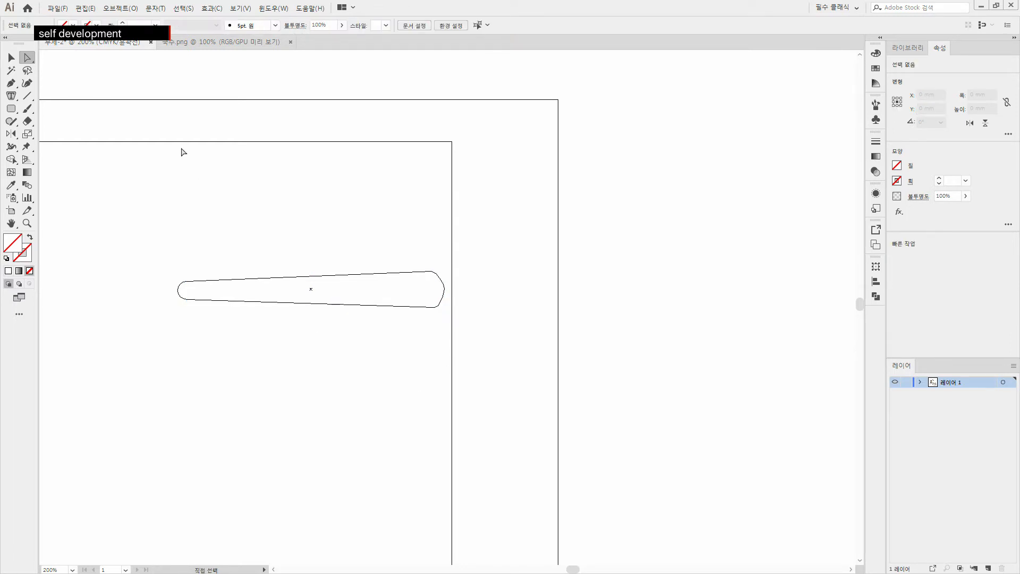
# - Flatten the tapered chopstick shape to about 5.1 mm high and return to the normal preview
pyautogui.click(11, 57)
pyautogui.moveTo(164, 236); pyautogui.dragTo(467, 364)
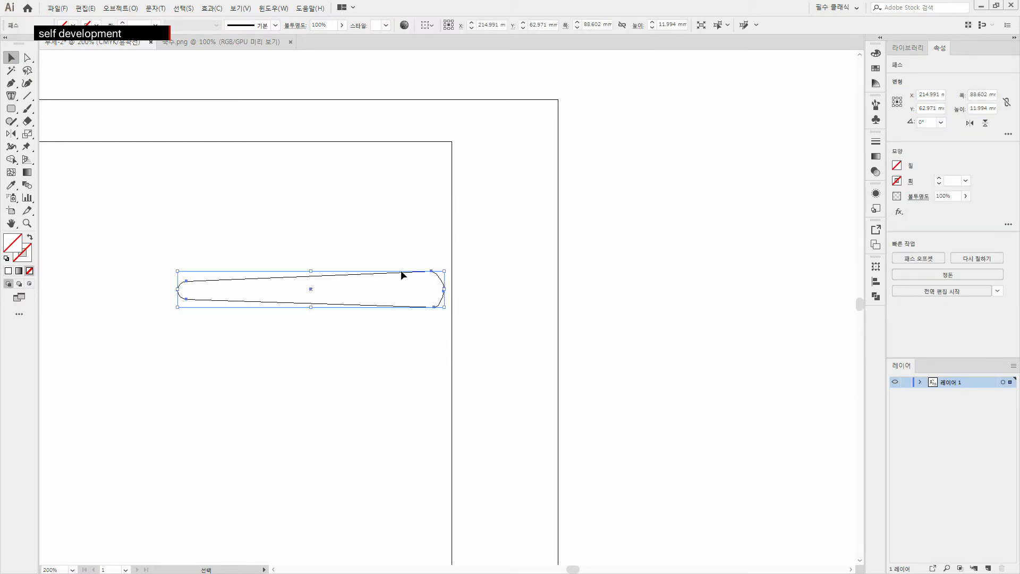
pyautogui.moveTo(310, 272); pyautogui.dragTo(313, 291)
pyautogui.click(354, 406)
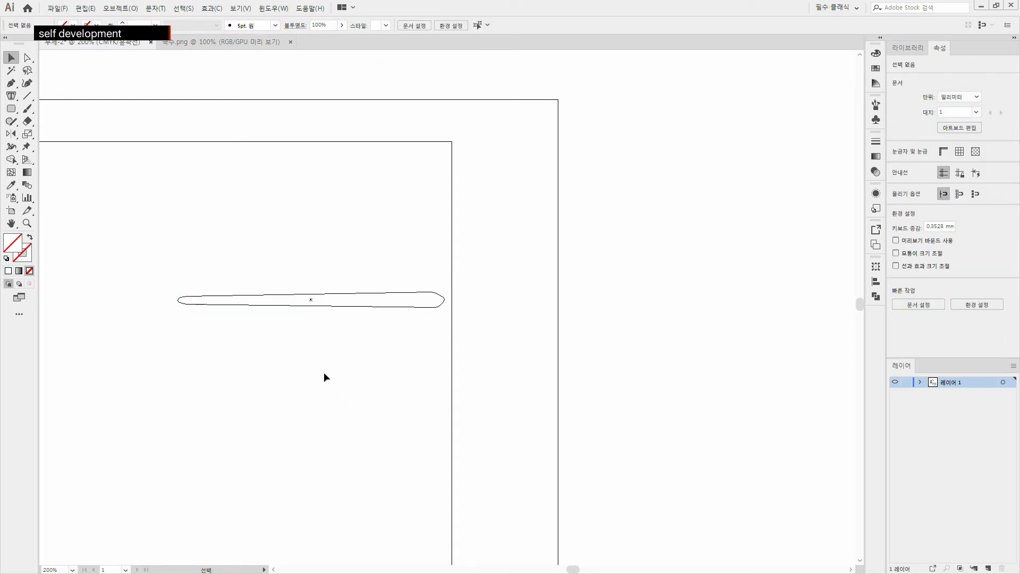
pyautogui.click(337, 307)
pyautogui.click(288, 407)
pyautogui.hotkey('ctrl', 'y')
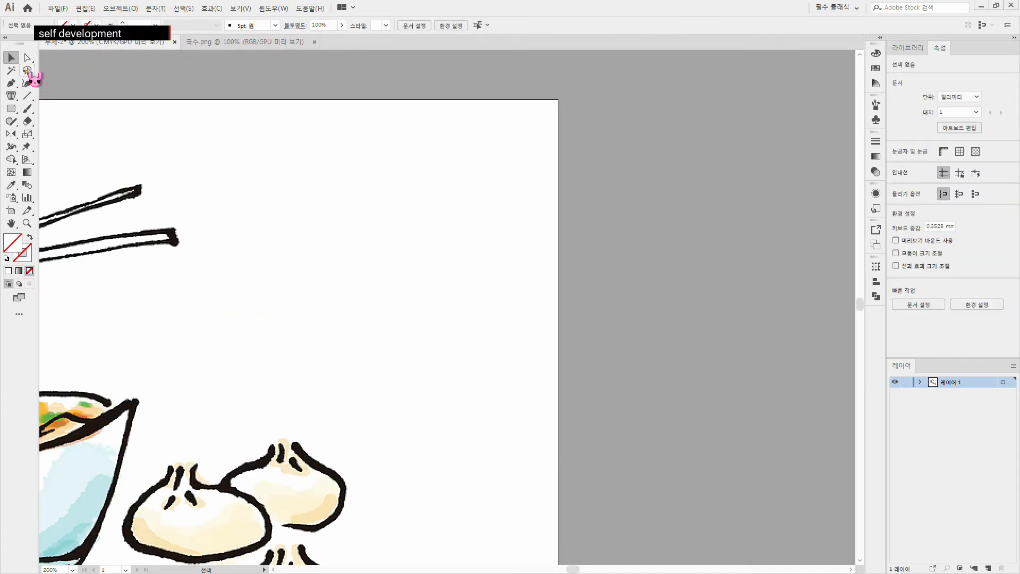
# - Duplicate the tapered chopstick shape about 9 mm below the original and select both shapes
pyautogui.moveTo(237, 182); pyautogui.dragTo(519, 374)
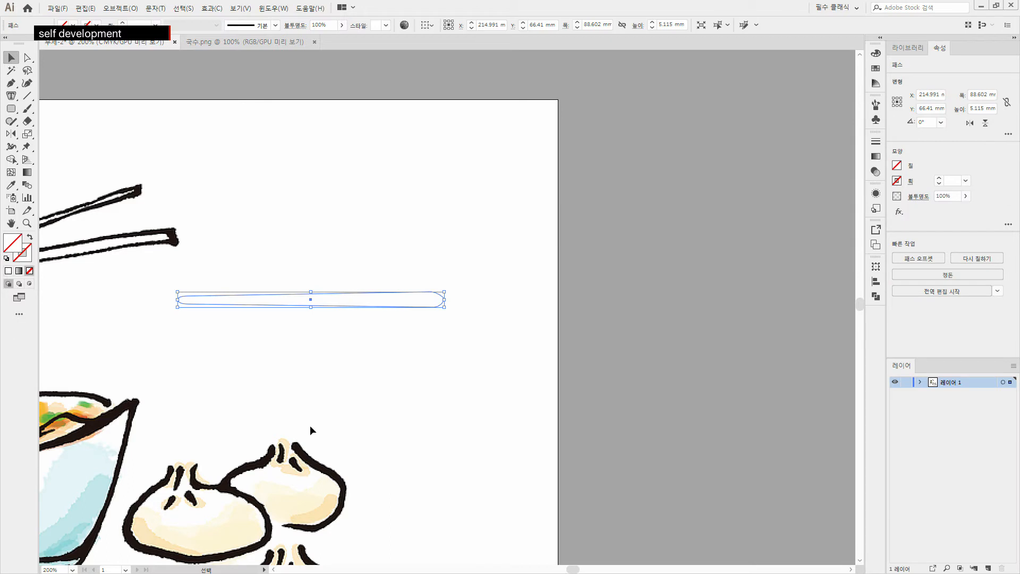
pyautogui.doubleClick(11, 224)
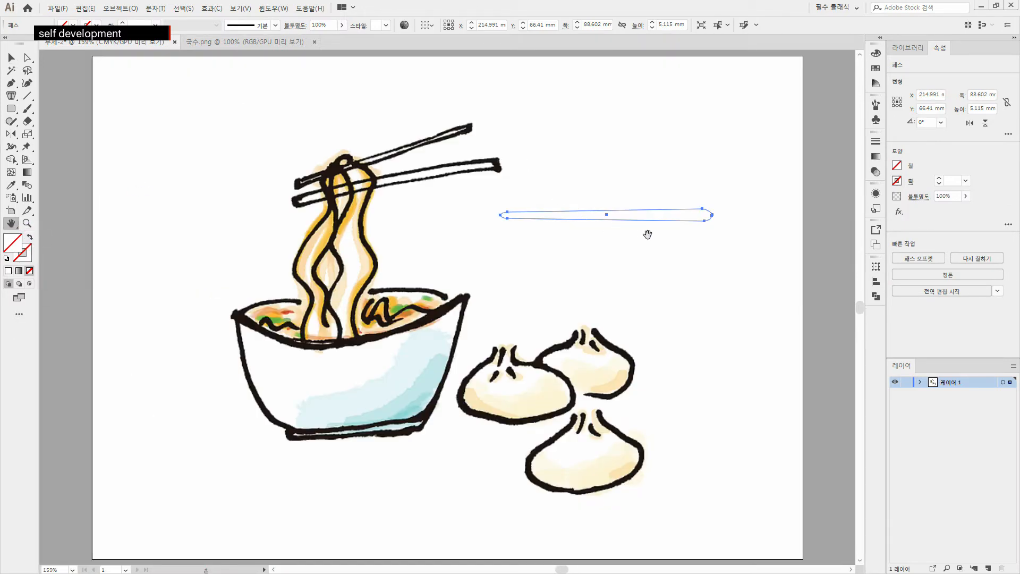
pyautogui.moveTo(602, 219)
pyautogui.mouseDown()
pyautogui.moveTo(525, 219)
pyautogui.moveTo(590, 215)
pyautogui.mouseUp()
pyautogui.click(11, 57)
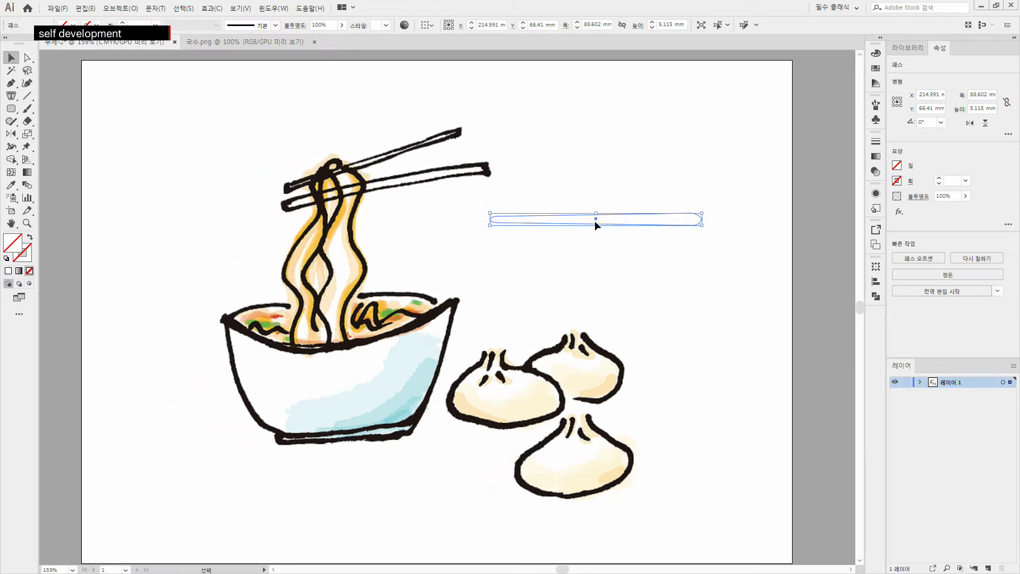
pyautogui.moveTo(568, 164); pyautogui.dragTo(627, 230)
pyautogui.moveTo(596, 219); pyautogui.dragTo(597, 240)
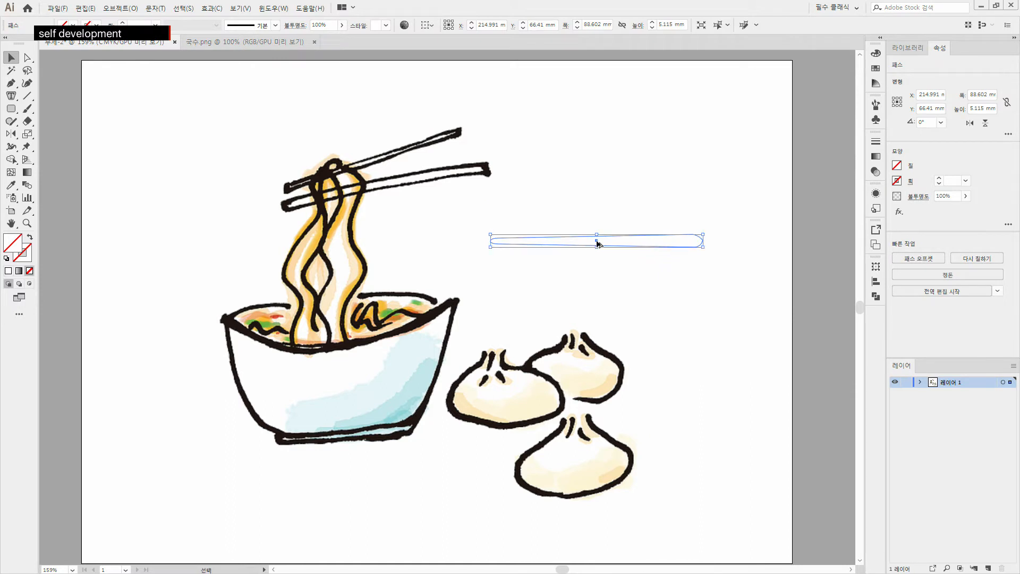
pyautogui.moveTo(583, 195); pyautogui.dragTo(648, 275)
pyautogui.hotkey('ctrl', 'h')
pyautogui.click(594, 220)
pyautogui.moveTo(578, 174); pyautogui.dragTo(647, 301)
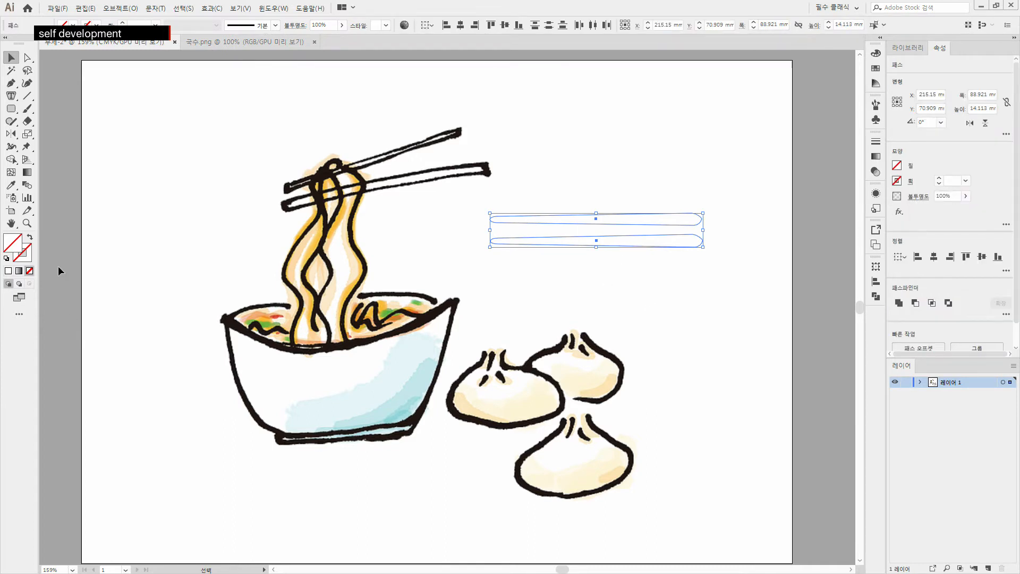
# - Fill both chopstick shapes with light grey C9C9C9 and leave them without a stroke
pyautogui.click(31, 259)
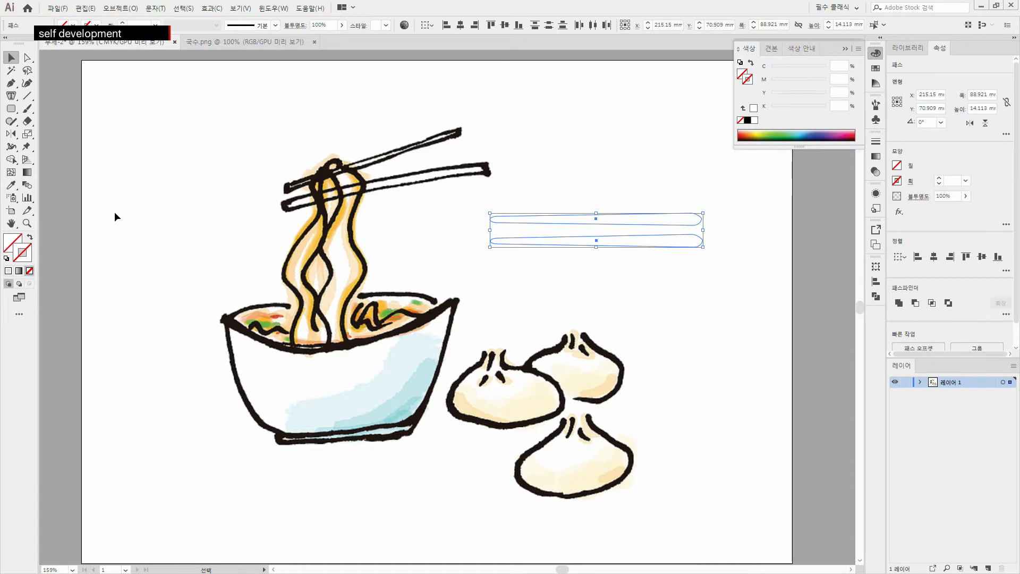
pyautogui.click(30, 270)
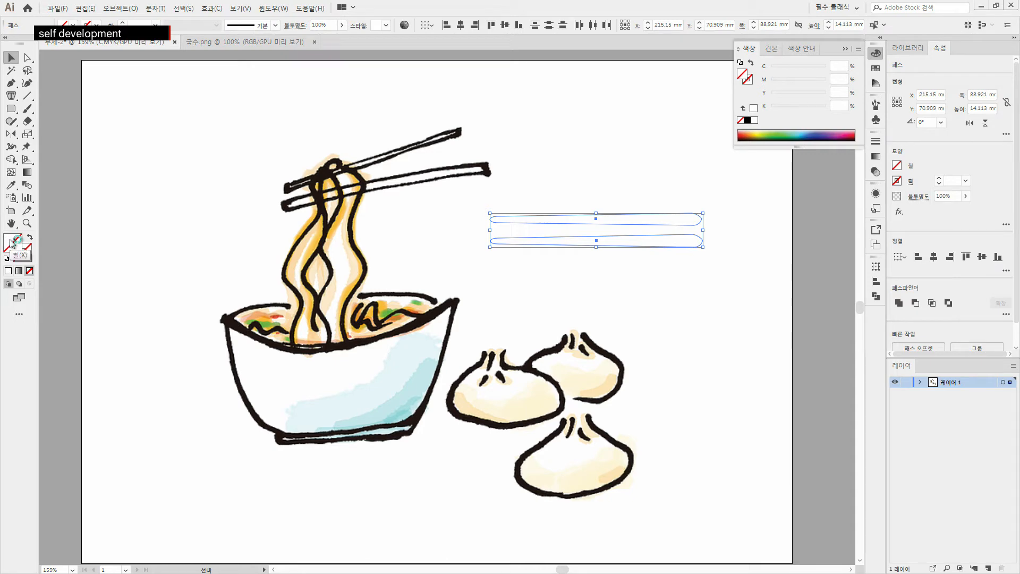
pyautogui.click(8, 272)
pyautogui.click(737, 294)
pyautogui.moveTo(722, 304)
pyautogui.mouseDown()
pyautogui.moveTo(617, 285)
pyautogui.moveTo(584, 213)
pyautogui.mouseUp()
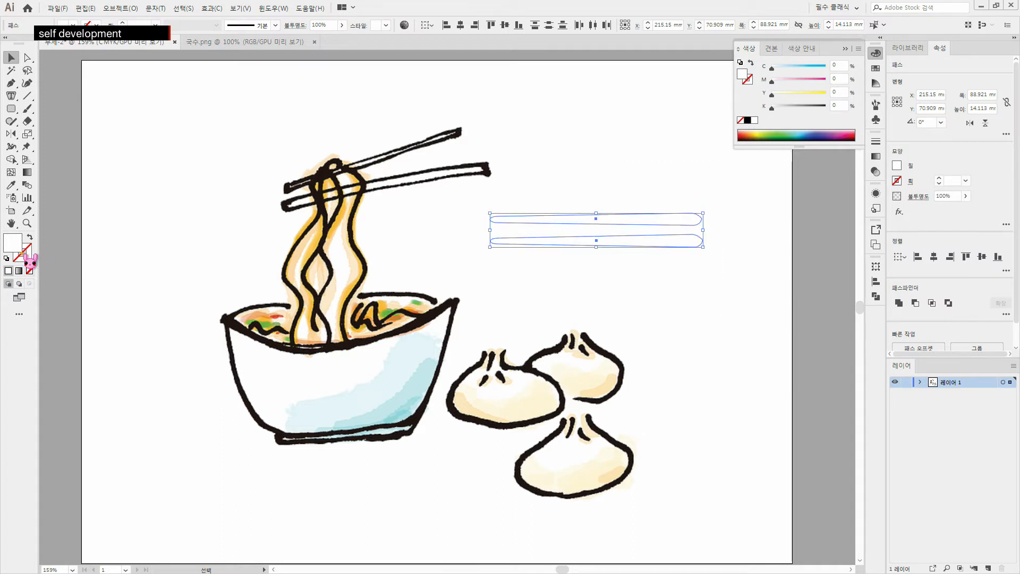
pyautogui.doubleClick(12, 243)
pyautogui.write('C9C9C9')
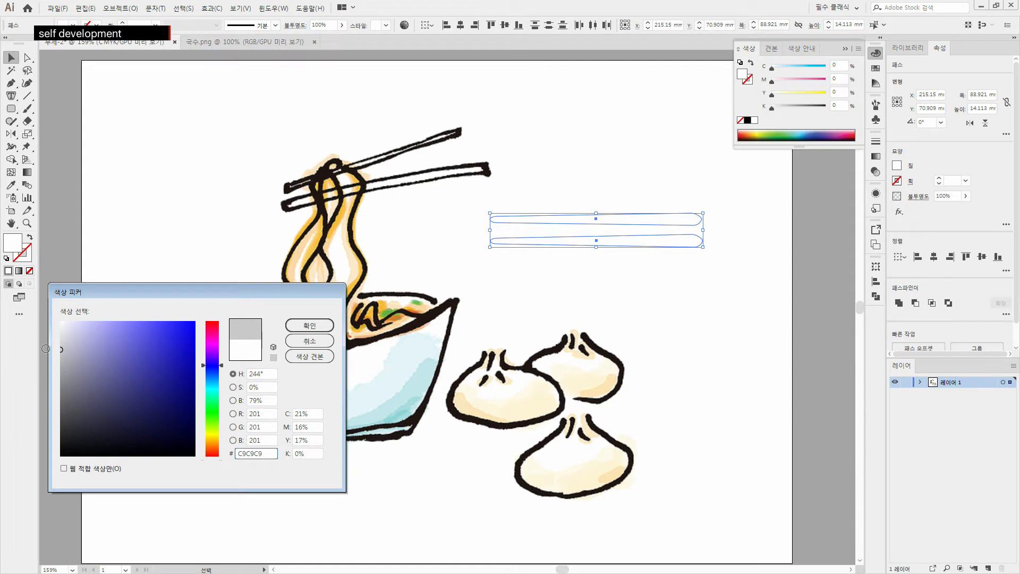
pyautogui.click(317, 325)
pyautogui.click(608, 298)
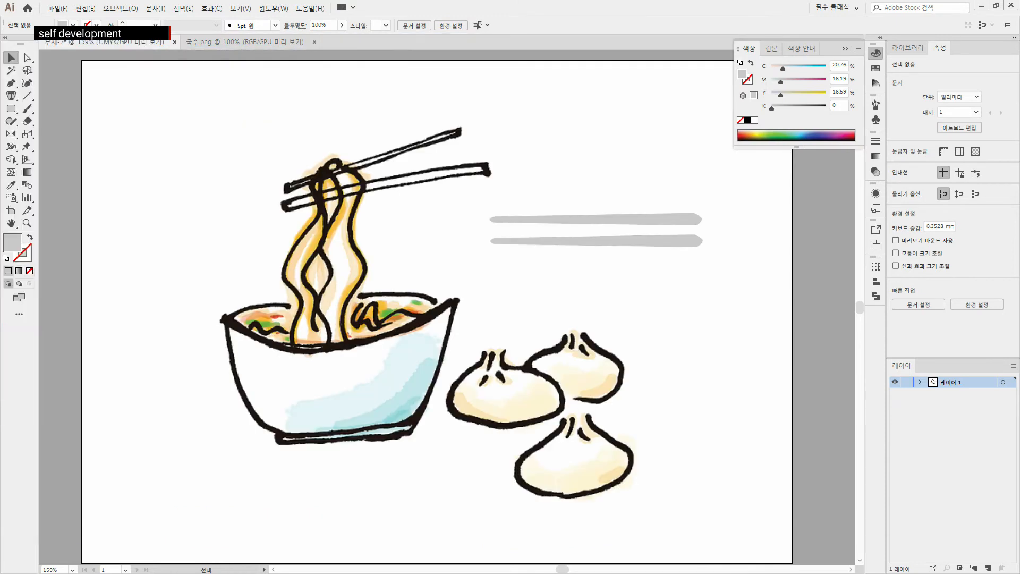
# - Select only the upper grey chopstick and rotate it by 5°
pyautogui.moveTo(594, 171); pyautogui.dragTo(686, 276)
pyautogui.click(655, 304)
pyautogui.click(623, 224)
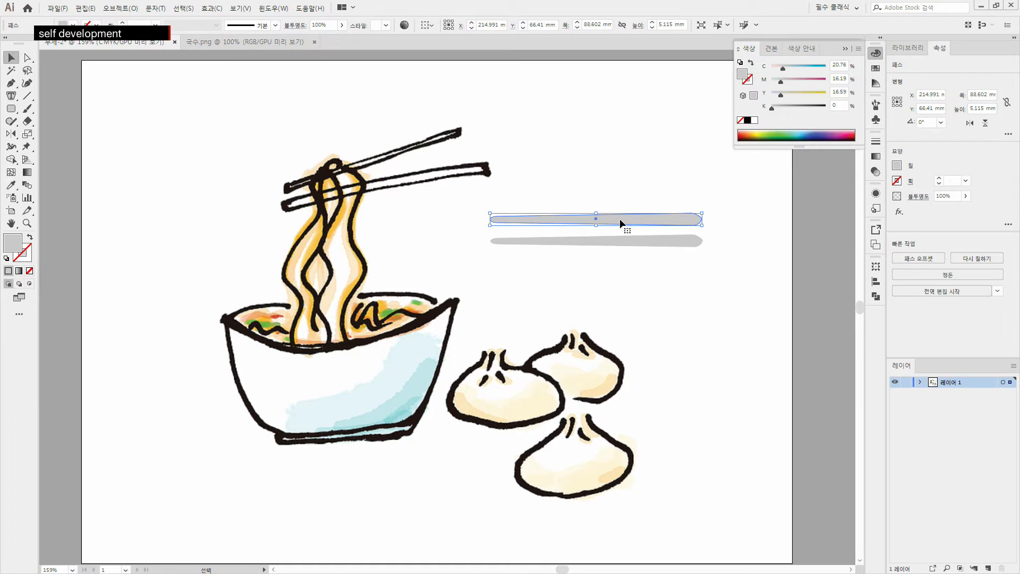
pyautogui.click(12, 134)
pyautogui.click(58, 135)
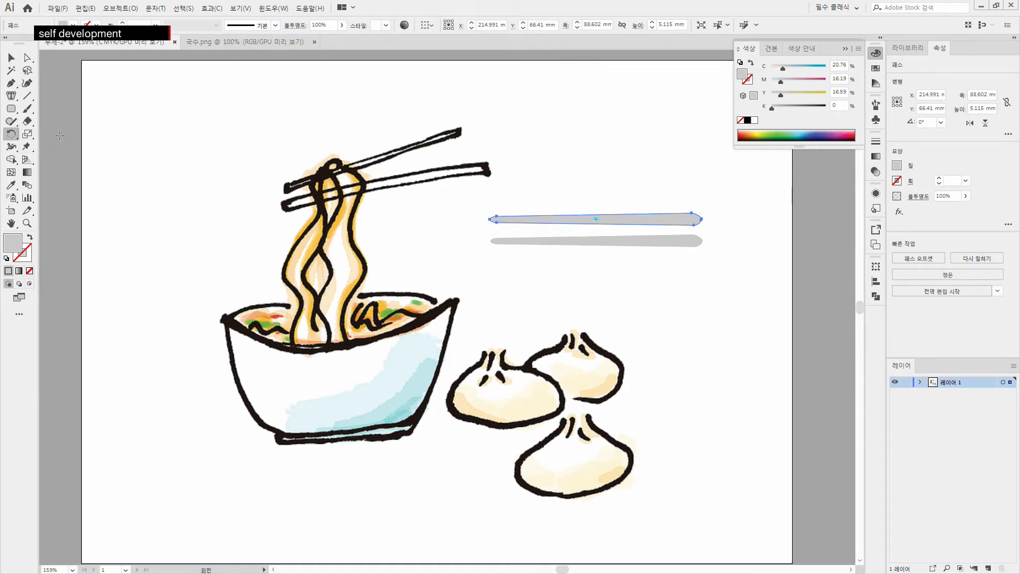
pyautogui.doubleClick(14, 138)
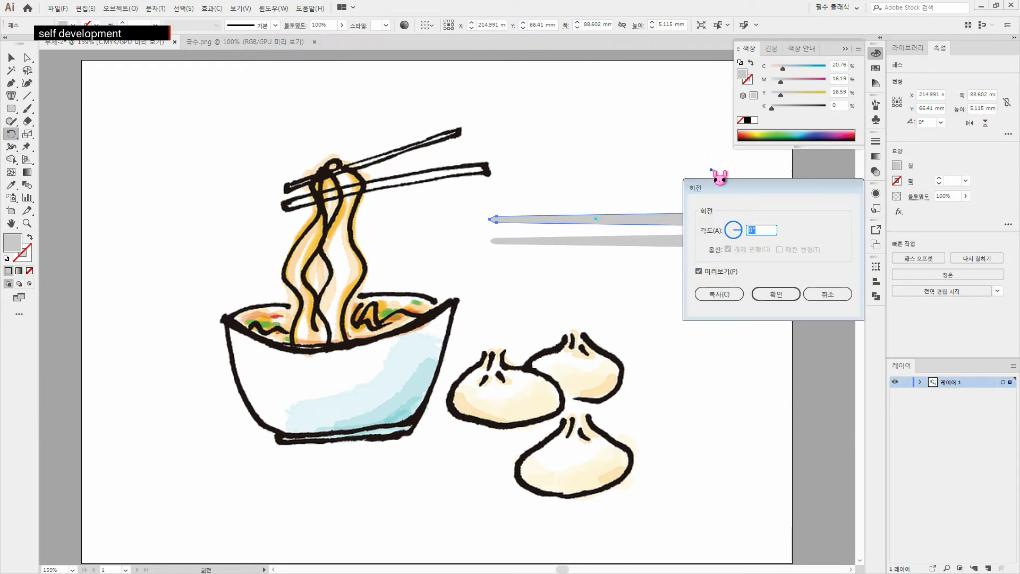
pyautogui.moveTo(764, 227); pyautogui.dragTo(687, 228)
pyautogui.write('5')
pyautogui.click(776, 292)
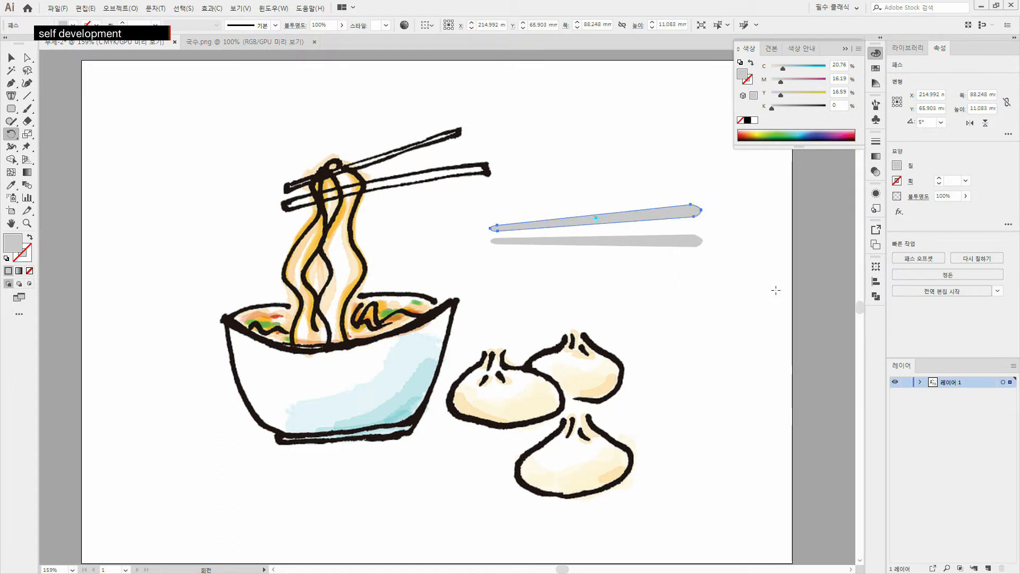
# - Move both grey chopsticks together onto the chopsticks of the reference drawing
pyautogui.click(14, 61)
pyautogui.keyDown('shift'); pyautogui.click(629, 241); pyautogui.keyUp('shift')
pyautogui.moveTo(641, 231)
pyautogui.mouseDown()
pyautogui.moveTo(572, 192)
pyautogui.moveTo(378, 155)
pyautogui.moveTo(438, 155)
pyautogui.mouseUp()
pyautogui.click(526, 256)
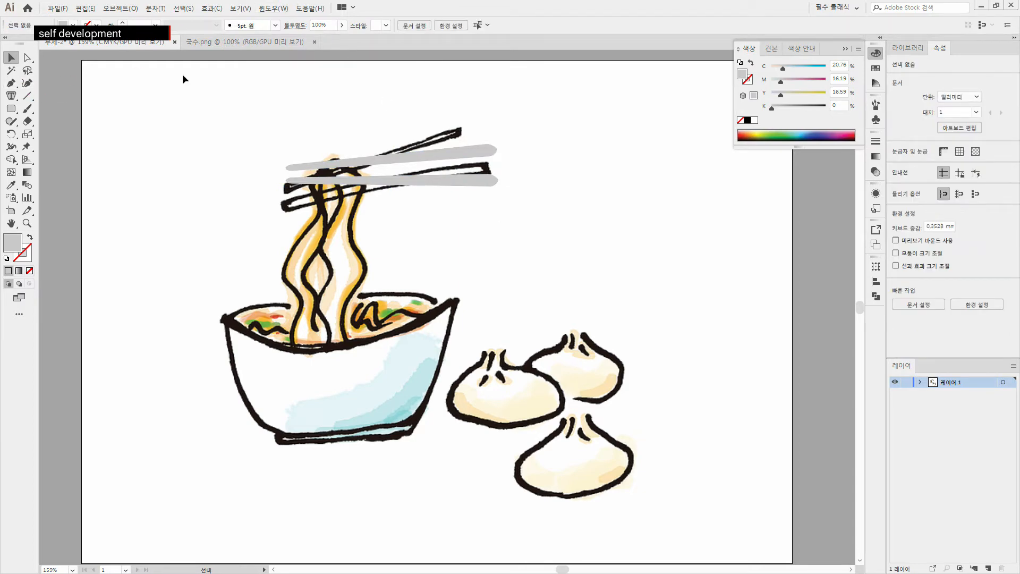
# - Rotate the upper chopstick to about 16° and the lower one to about 11°, positioning them along the drawn chopsticks
pyautogui.click(454, 152)
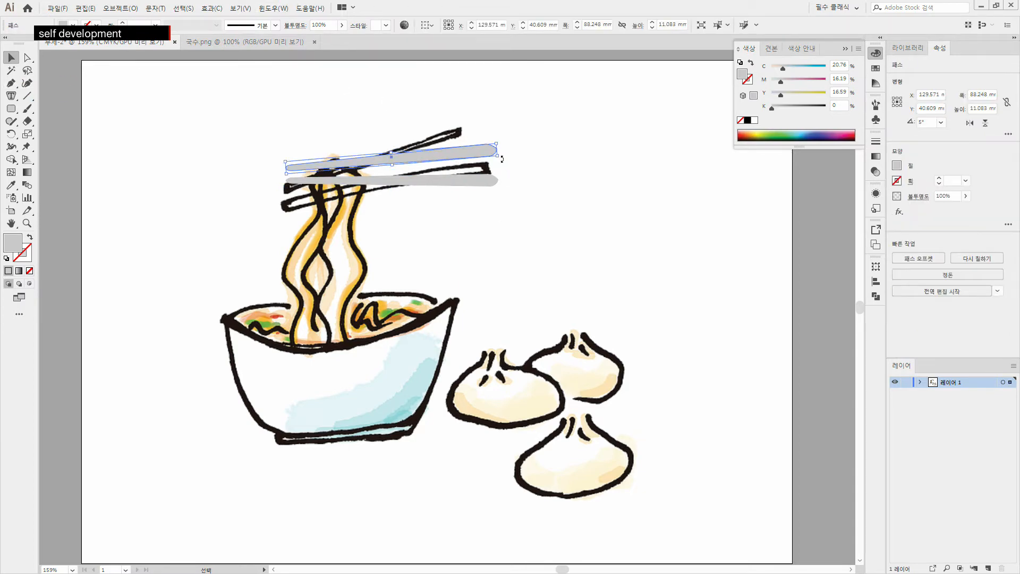
pyautogui.moveTo(503, 159); pyautogui.dragTo(449, 139)
pyautogui.moveTo(470, 185)
pyautogui.mouseDown()
pyautogui.moveTo(481, 198)
pyautogui.moveTo(514, 198)
pyautogui.moveTo(509, 186)
pyautogui.moveTo(456, 173)
pyautogui.mouseUp()
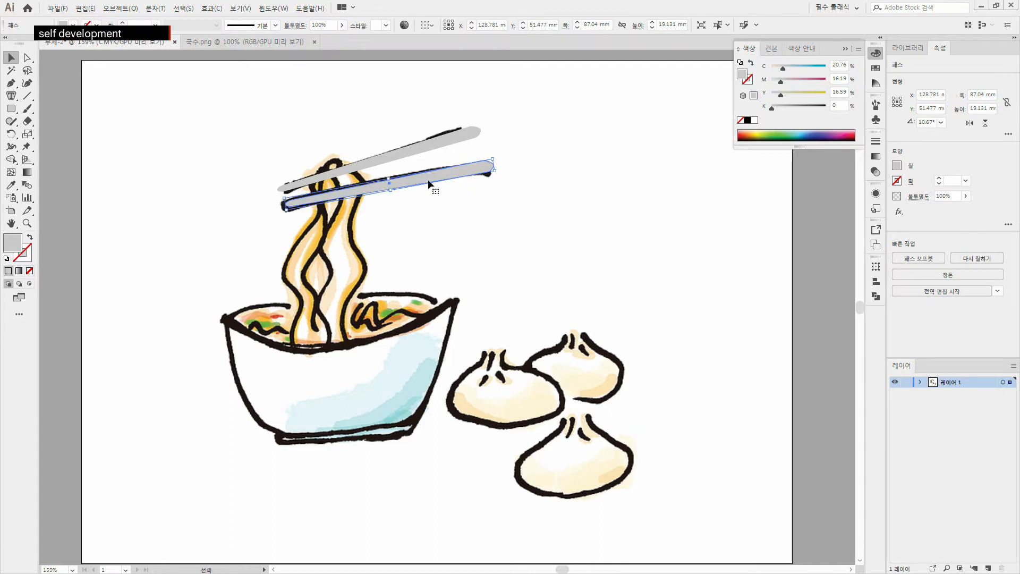
pyautogui.press('Left')
pyautogui.press('Left')
pyautogui.press('Left')
pyautogui.press('Left')
pyautogui.press('Left')
pyautogui.click(563, 205)
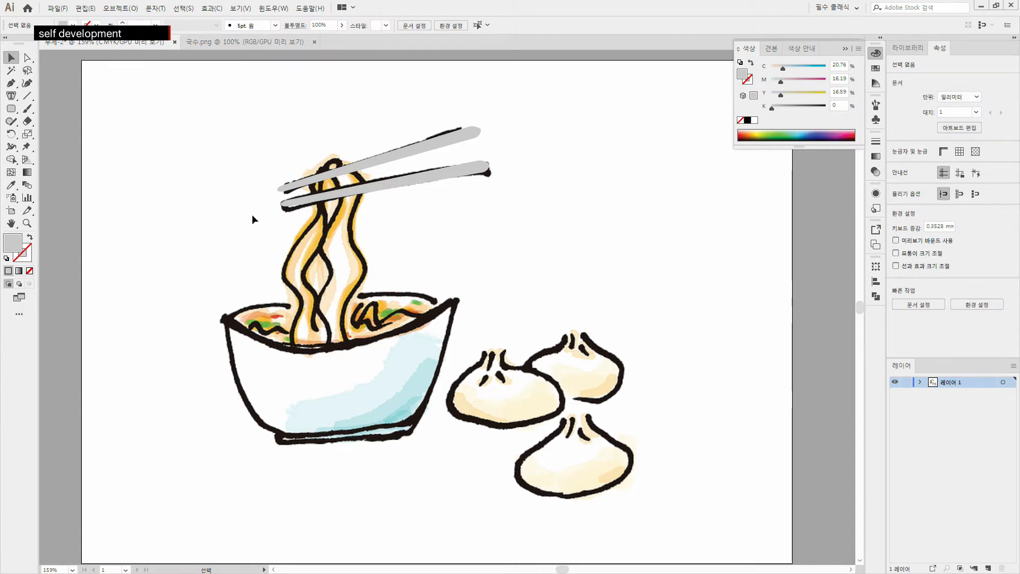
# - Draw a narrow vertical rectangle about 3.3 mm wide and 34.4 mm high below the chopstick tips as a noodle strand
pyautogui.click(11, 109)
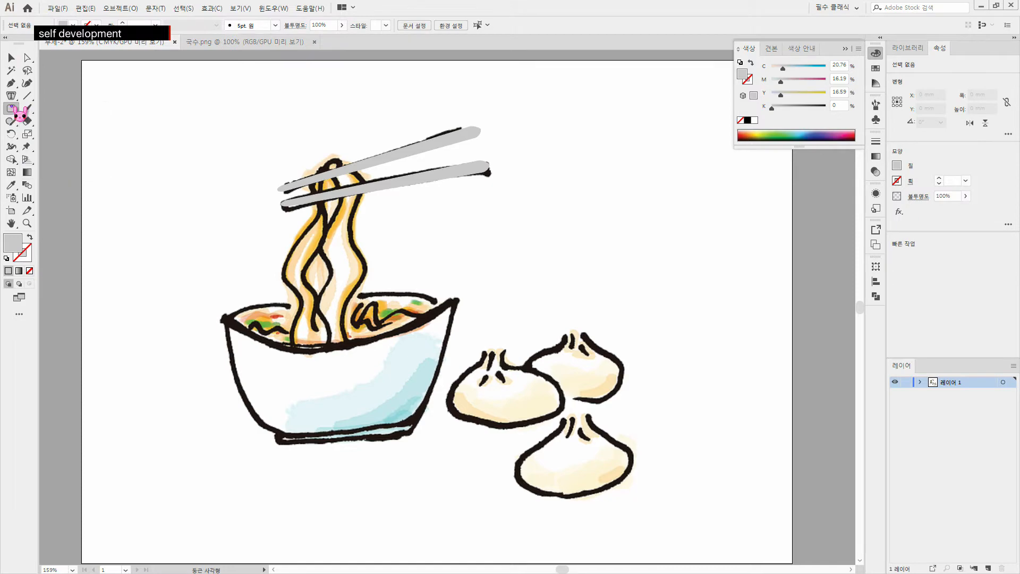
pyautogui.click(20, 112)
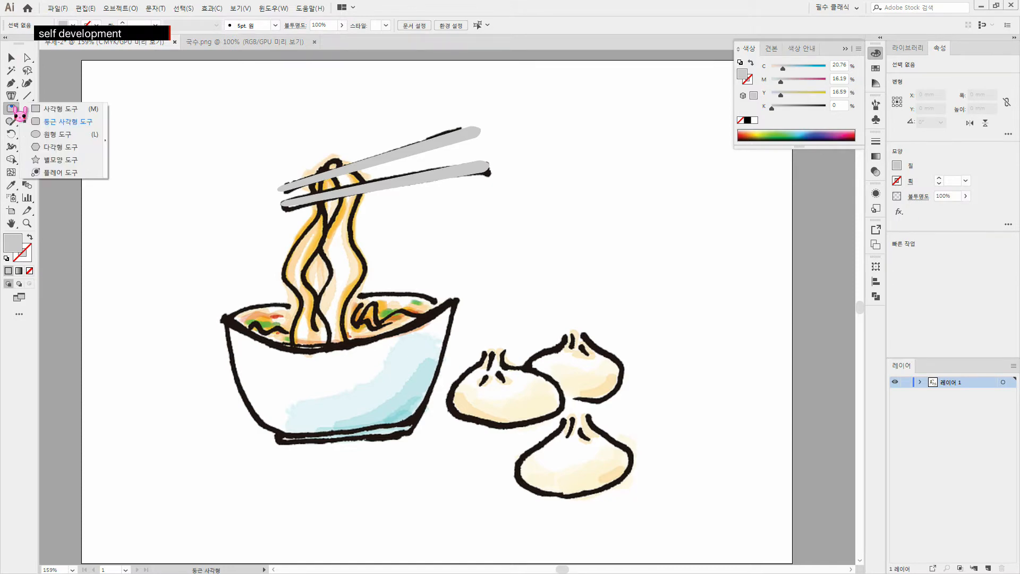
pyautogui.click(69, 110)
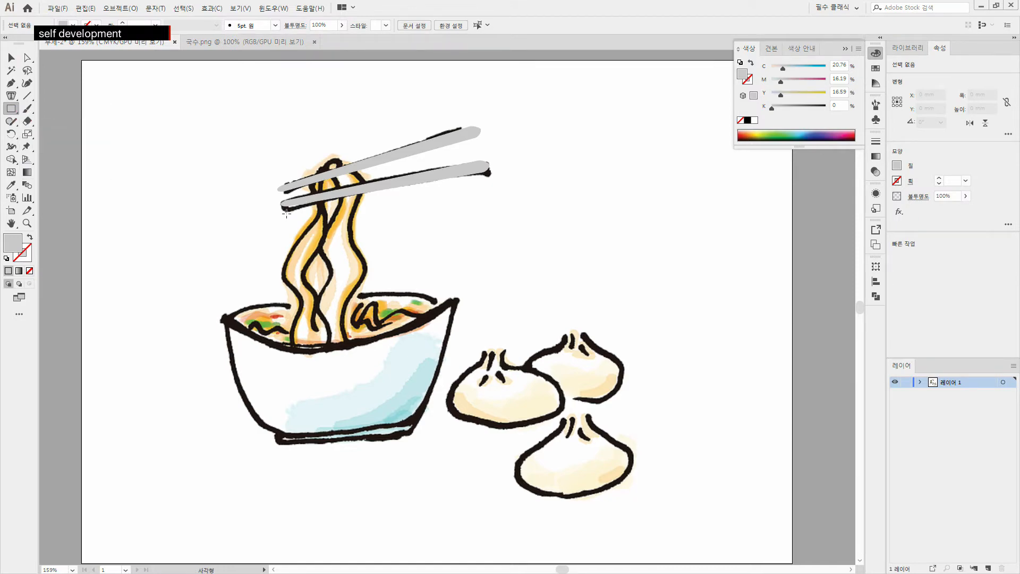
pyautogui.moveTo(289, 215); pyautogui.dragTo(299, 298)
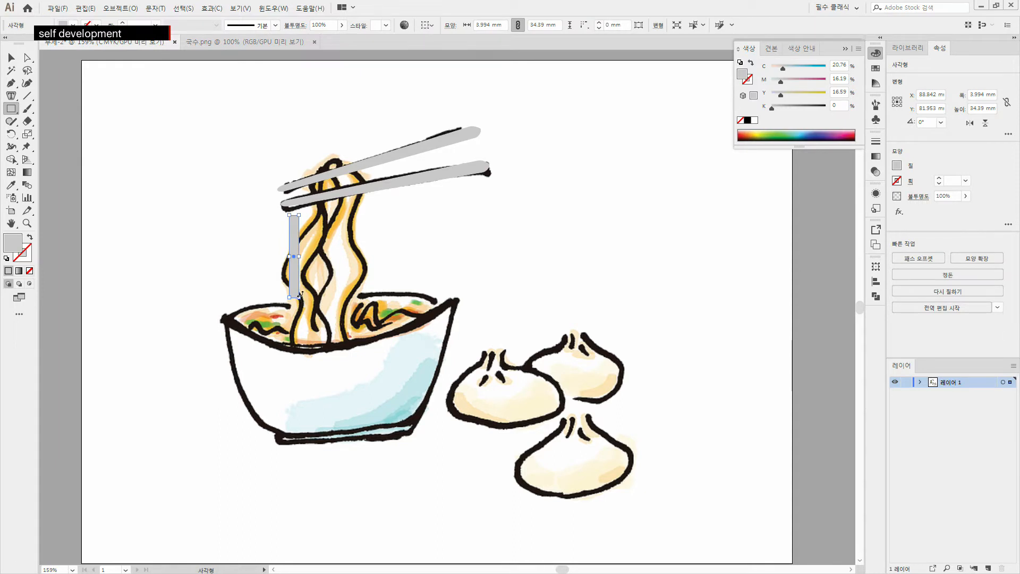
pyautogui.moveTo(297, 255); pyautogui.dragTo(296, 257)
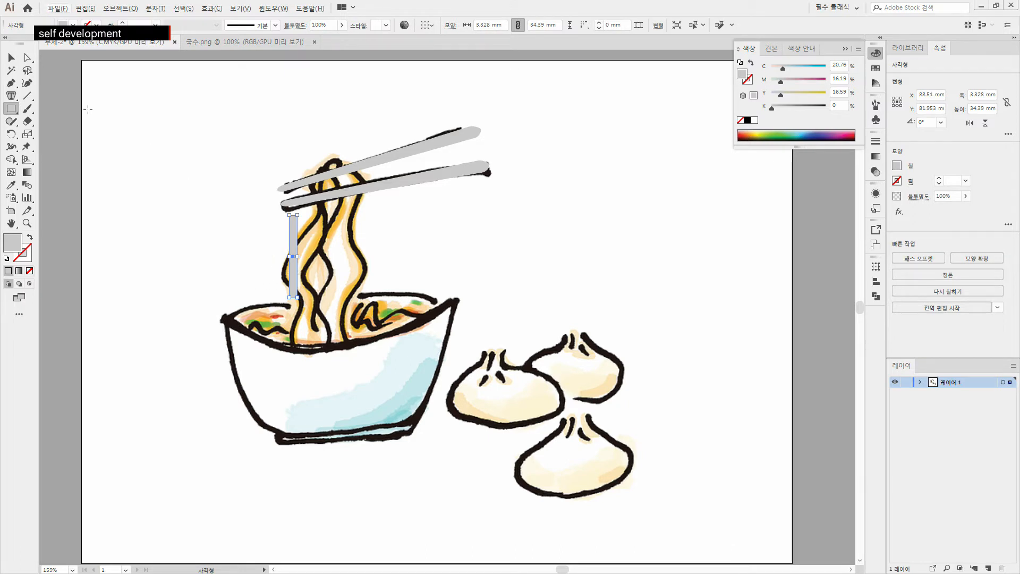
# - Duplicate the noodle strip twice sideways at equal spacing to make a row of three strands
pyautogui.click(11, 57)
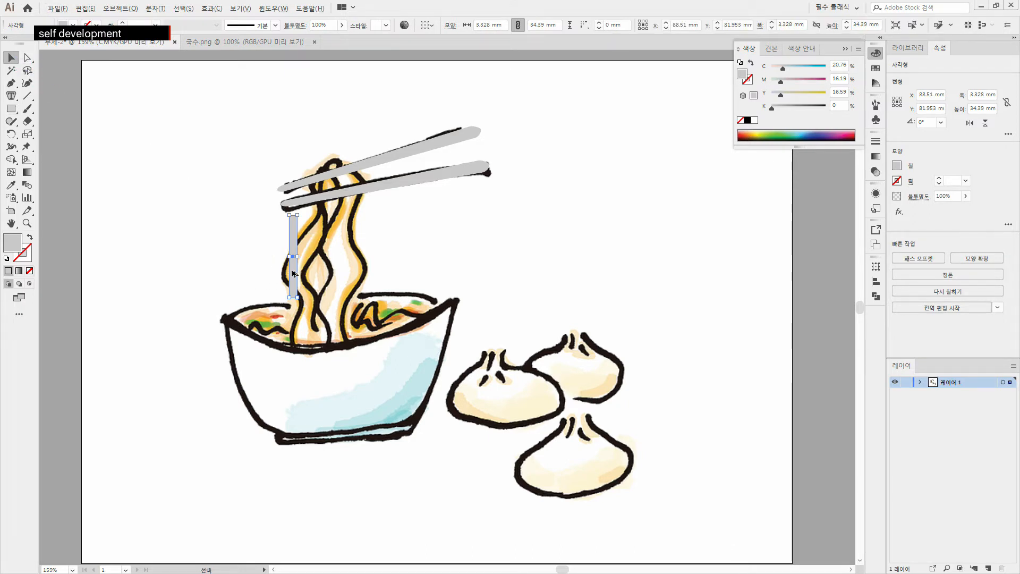
pyautogui.moveTo(294, 274)
pyautogui.mouseDown()
pyautogui.moveTo(321, 281)
pyautogui.moveTo(306, 276)
pyautogui.mouseUp()
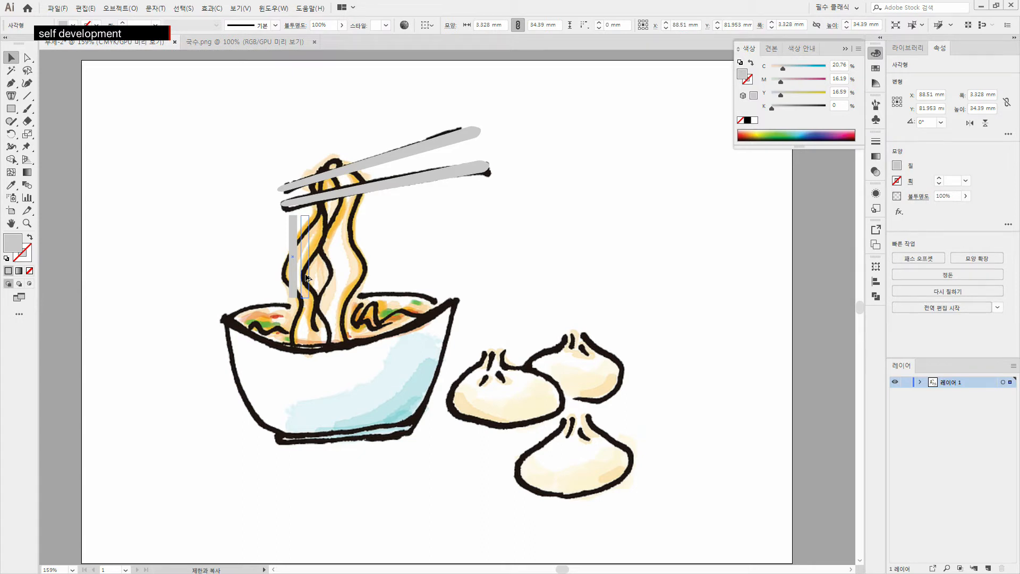
pyautogui.moveTo(307, 277); pyautogui.dragTo(307, 278)
pyautogui.hotkey('ctrl', 'd')
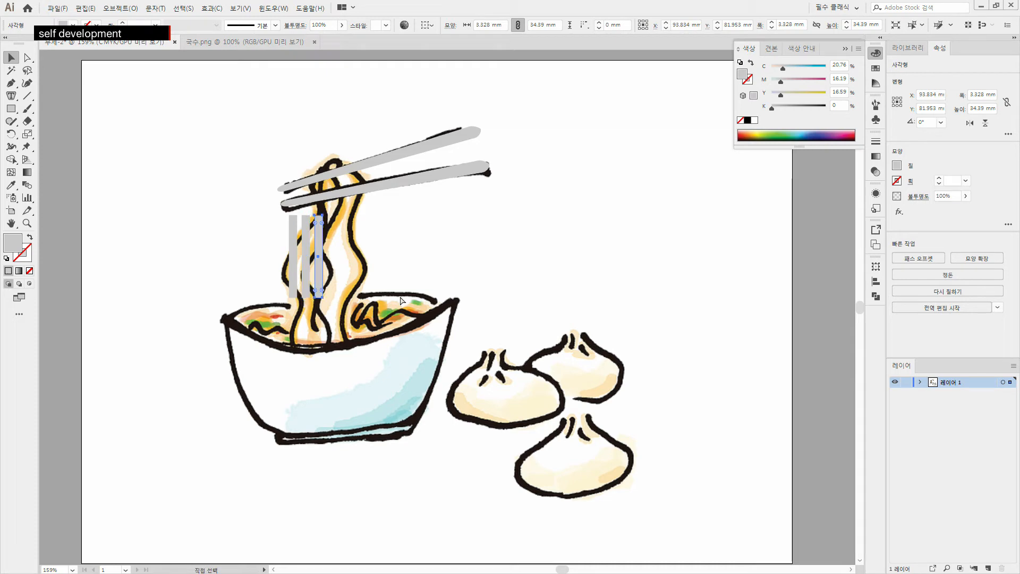
# - Move the three noodle strips up against the lower chopstick and stretch them down to the bowl, about 60 mm high
pyautogui.click(11, 58)
pyautogui.moveTo(287, 275); pyautogui.dragTo(336, 249)
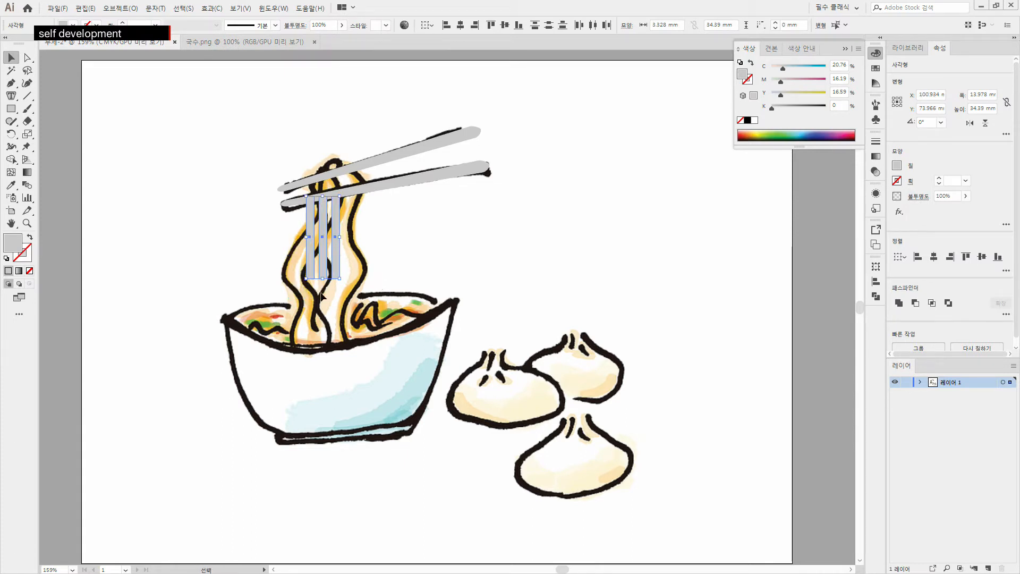
pyautogui.moveTo(324, 279); pyautogui.dragTo(323, 340)
pyautogui.click(451, 262)
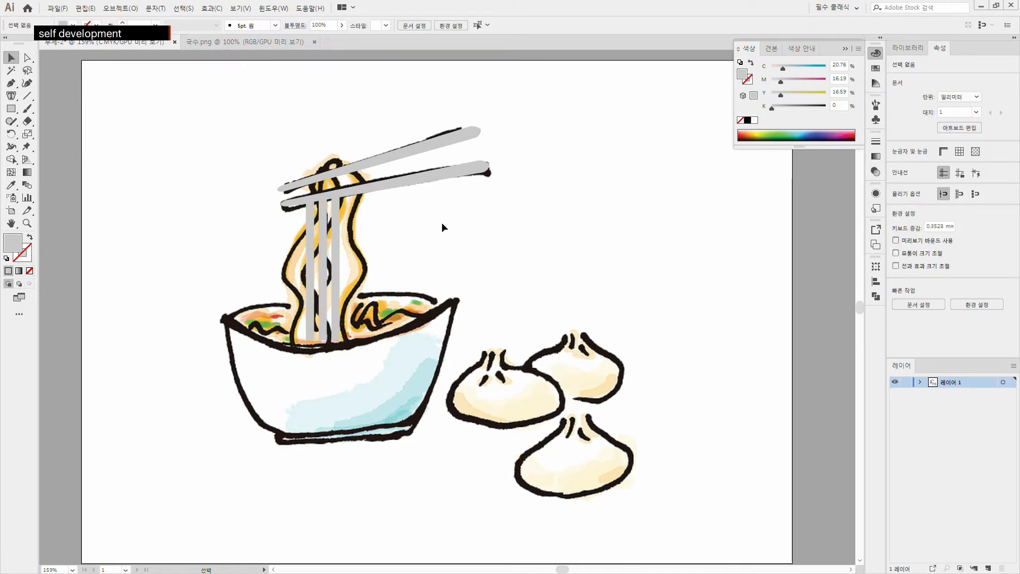
# - Move the chopsticks and noodle strips up and left off the reference chopsticks, and nudge the upper chopstick down towards the lower one
pyautogui.moveTo(259, 155); pyautogui.dragTo(305, 143)
pyautogui.click(610, 257)
pyautogui.click(346, 108)
pyautogui.press('Down')
pyautogui.press('Down')
pyautogui.press('Down')
pyautogui.press('Down')
pyautogui.press('Down')
pyautogui.press('Down')
pyautogui.press('Down')
pyautogui.press('Down')
pyautogui.press('Down')
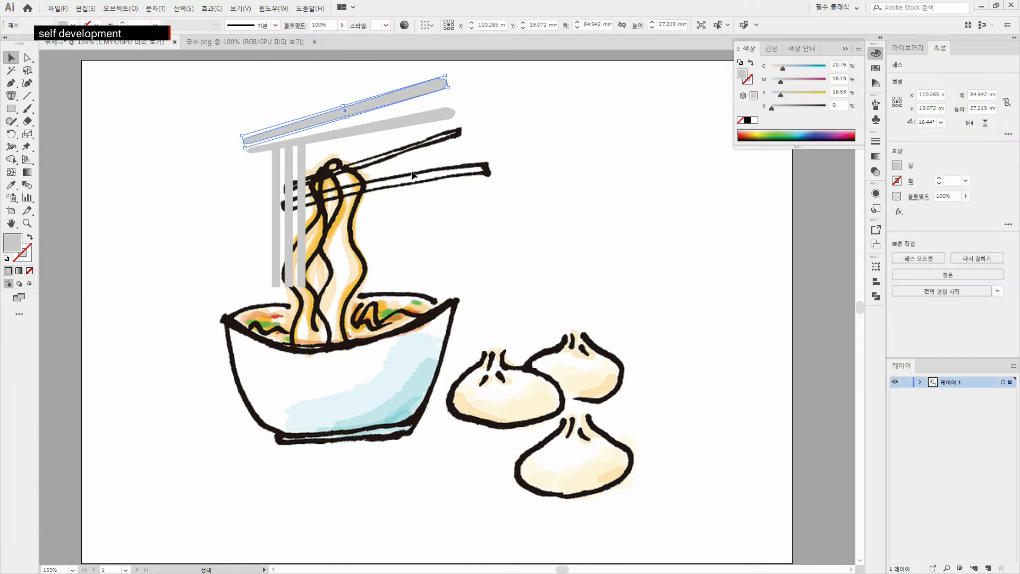
pyautogui.click(425, 199)
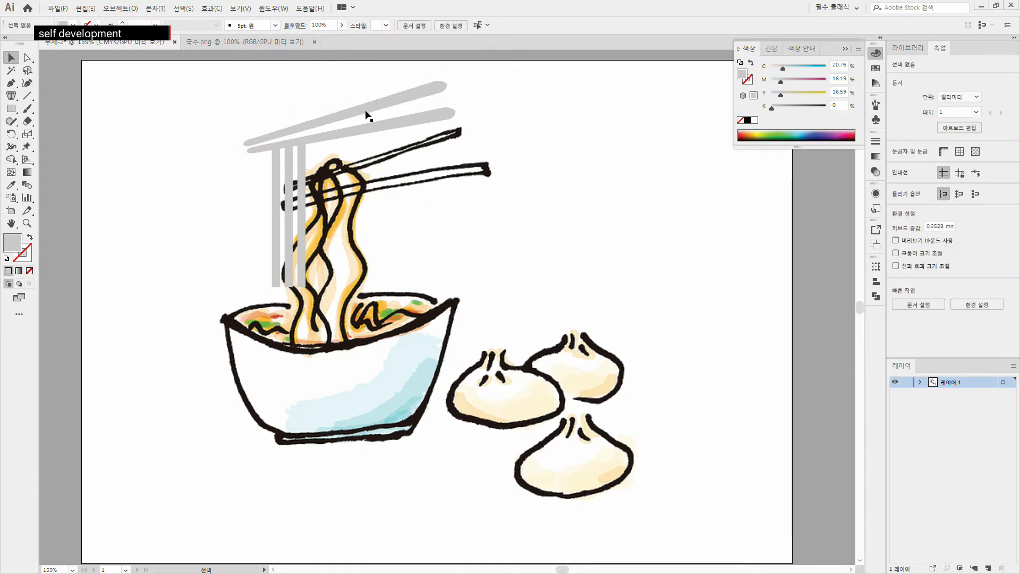
# - Nudge the upper chopstick slightly right to line up its thin tip with the lower chopstick's
pyautogui.press('Right')
pyautogui.press('Right')
pyautogui.press('Right')
pyautogui.press('Right')
pyautogui.click(438, 207)
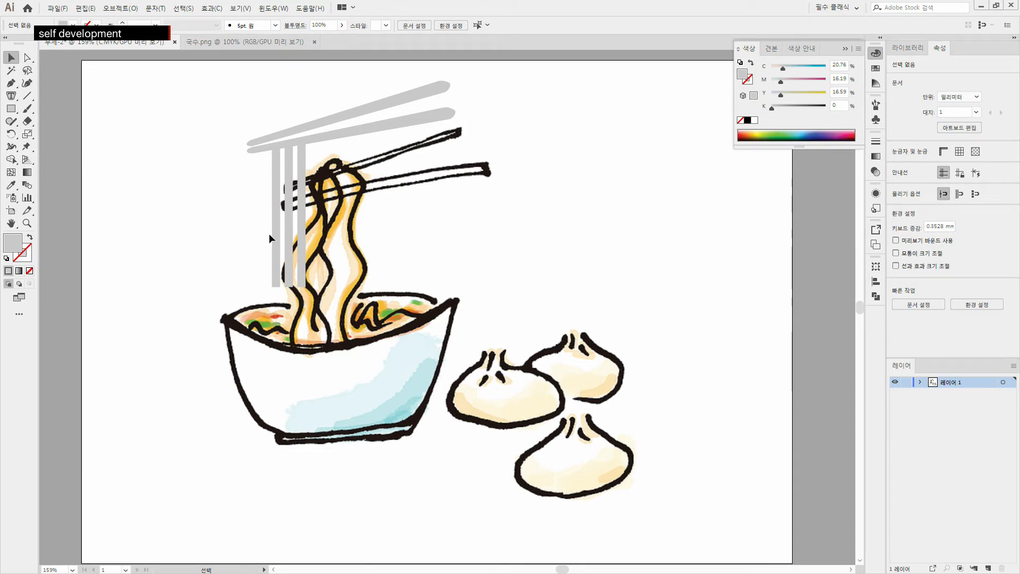
# - Select the three vertical noodle strips and group them
pyautogui.moveTo(339, 231); pyautogui.dragTo(240, 281)
pyautogui.moveTo(233, 217); pyautogui.dragTo(363, 282)
pyautogui.click(119, 9)
pyautogui.moveTo(85, 8)
pyautogui.moveTo(126, 9)
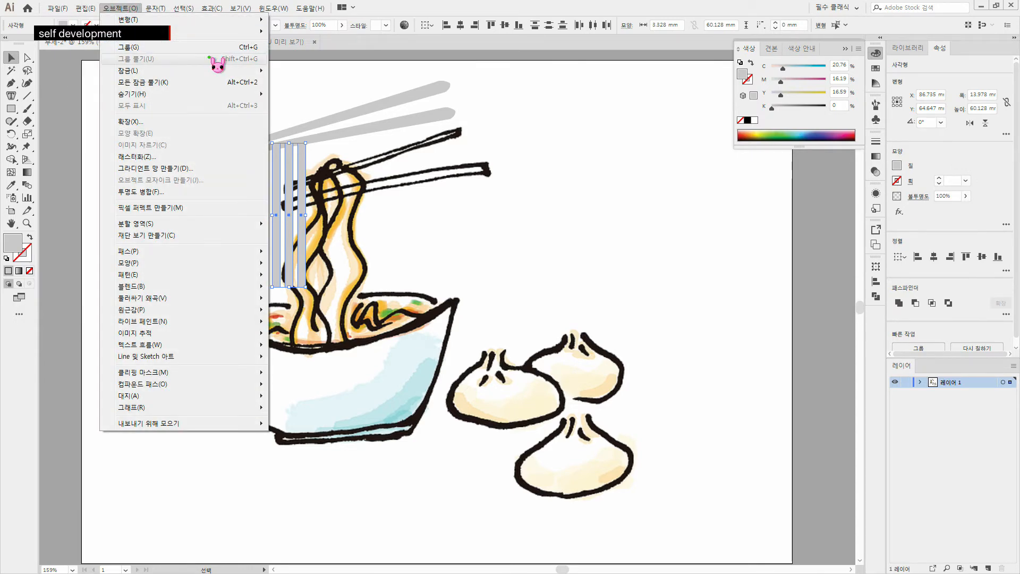
pyautogui.click(225, 49)
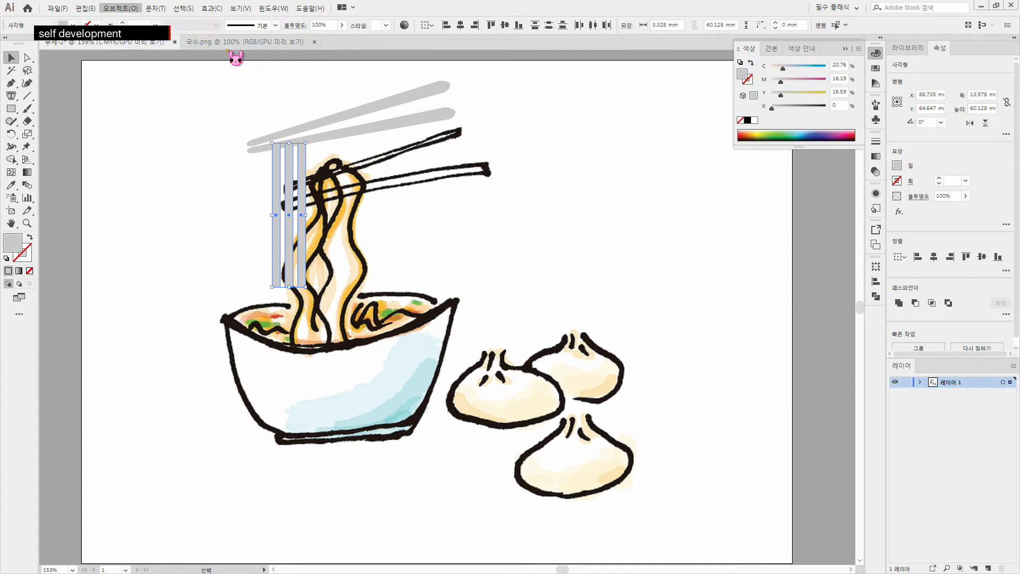
pyautogui.click(368, 215)
# - Try moving the grouped noodle strips aside as one object, and undo the move
pyautogui.moveTo(305, 244); pyautogui.dragTo(474, 275)
pyautogui.hotkey('ctrl', 'z')
pyautogui.hotkey('ctrl', 'z')
pyautogui.click(394, 243)
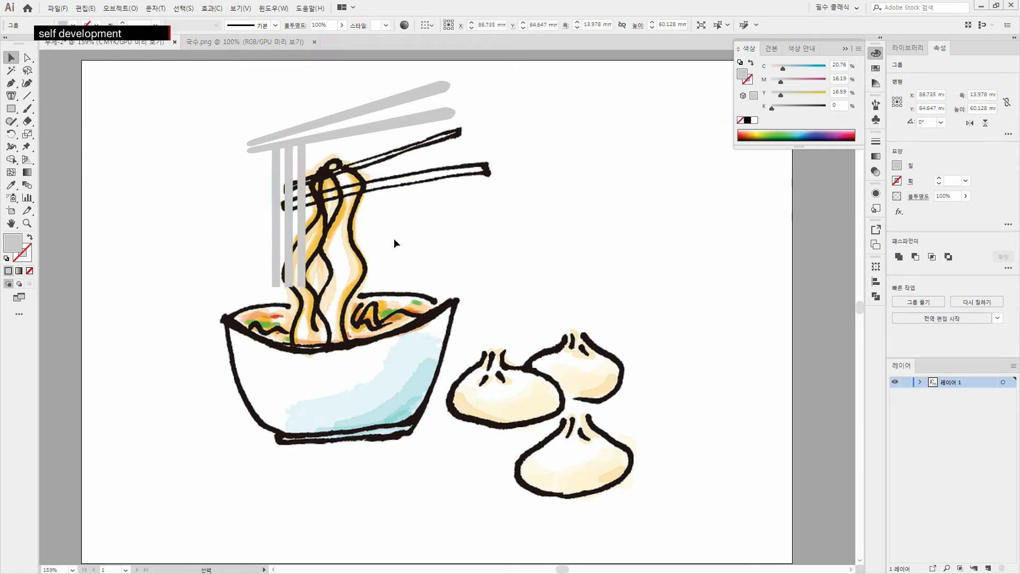
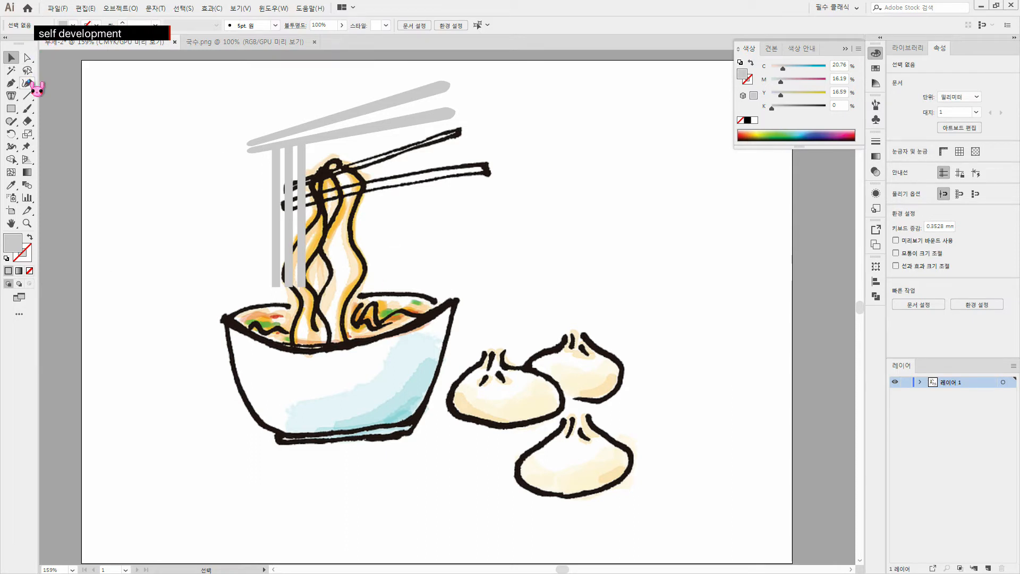
# - Trace the left half of the bowl with the Pen tool, from the rim's centre around the left side to the base's centre
pyautogui.click(11, 85)
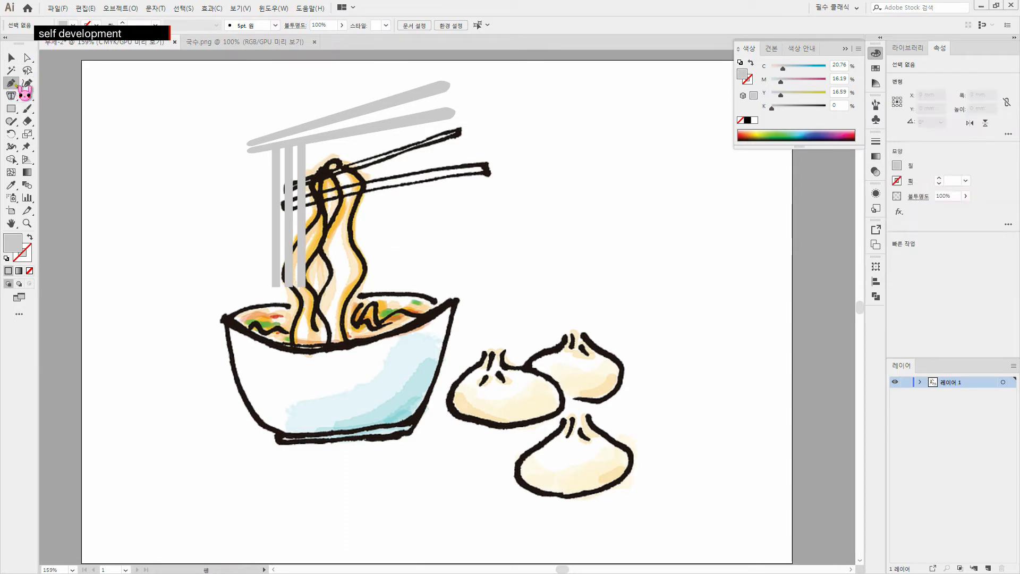
pyautogui.click(323, 350)
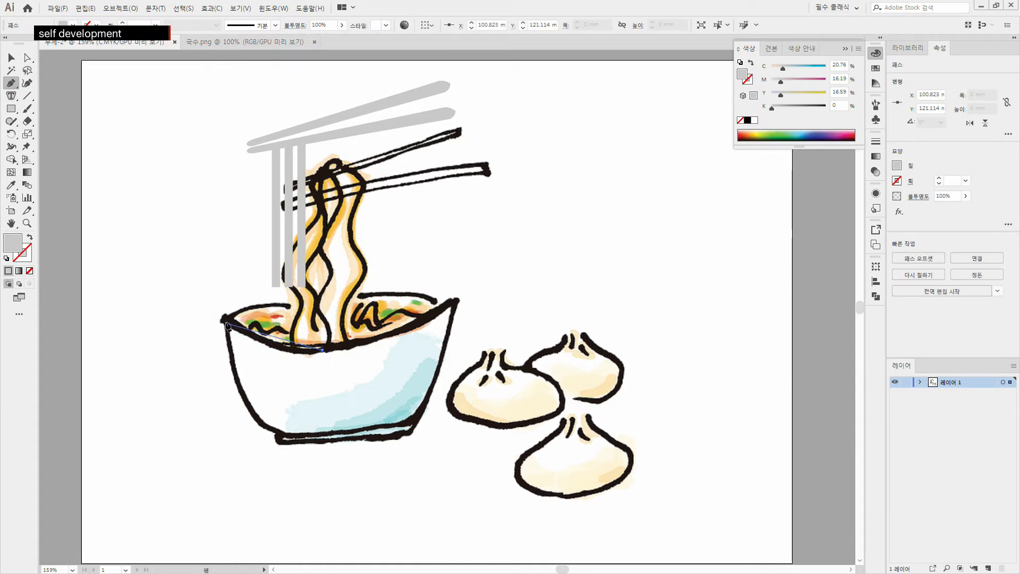
pyautogui.moveTo(226, 321); pyautogui.dragTo(189, 288)
pyautogui.moveTo(189, 288); pyautogui.dragTo(189, 288)
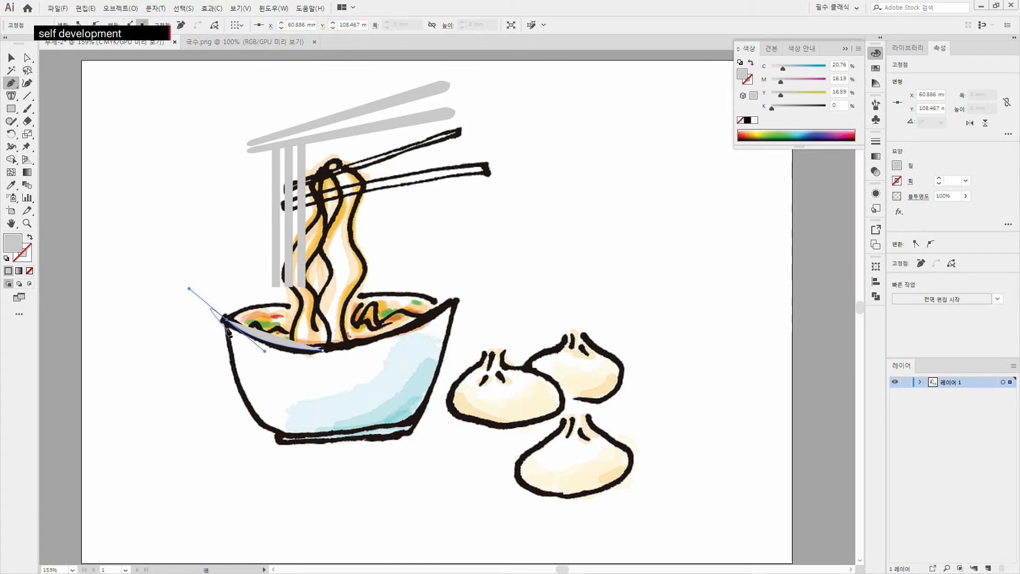
pyautogui.click(227, 320)
pyautogui.moveTo(276, 430); pyautogui.dragTo(320, 449)
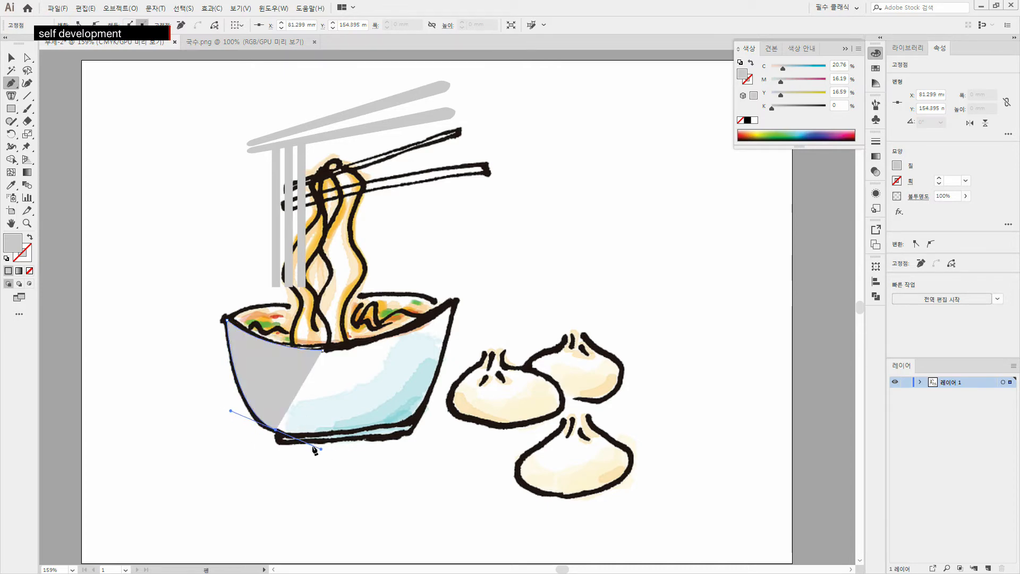
pyautogui.click(276, 430)
pyautogui.moveTo(318, 435); pyautogui.dragTo(354, 433)
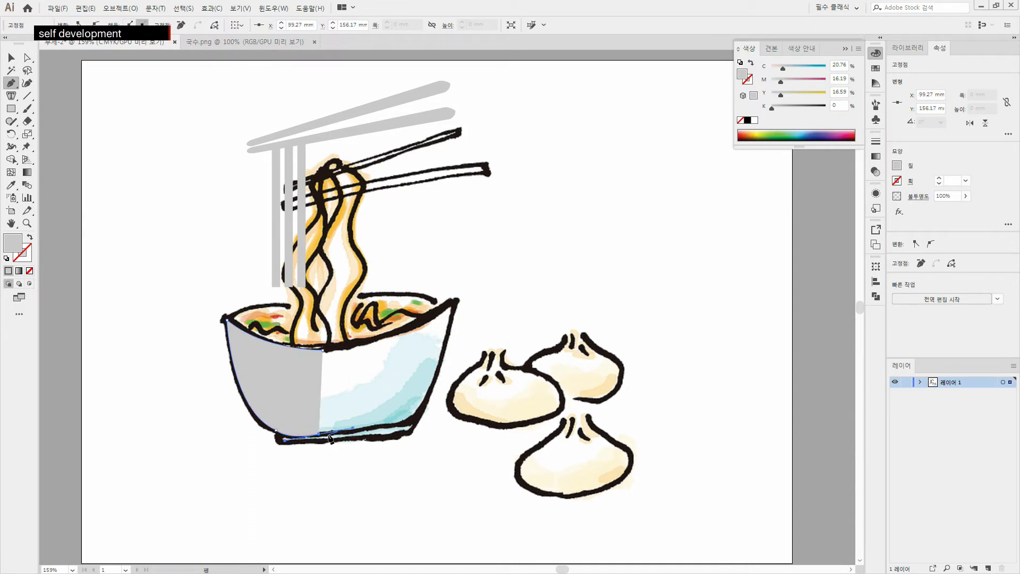
pyautogui.click(363, 506)
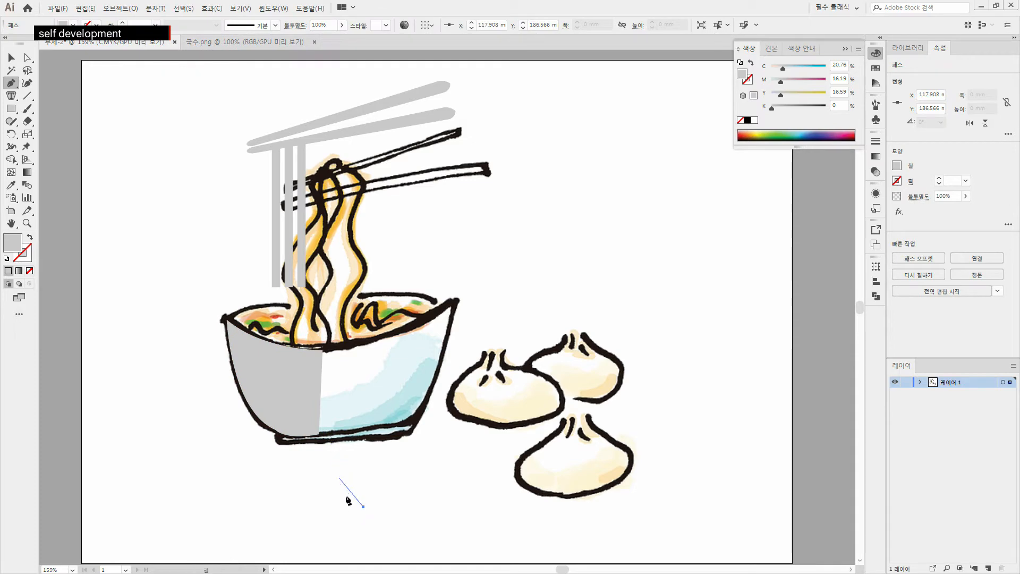
pyautogui.press('Escape')
pyautogui.hotkey('ctrl', 'z')
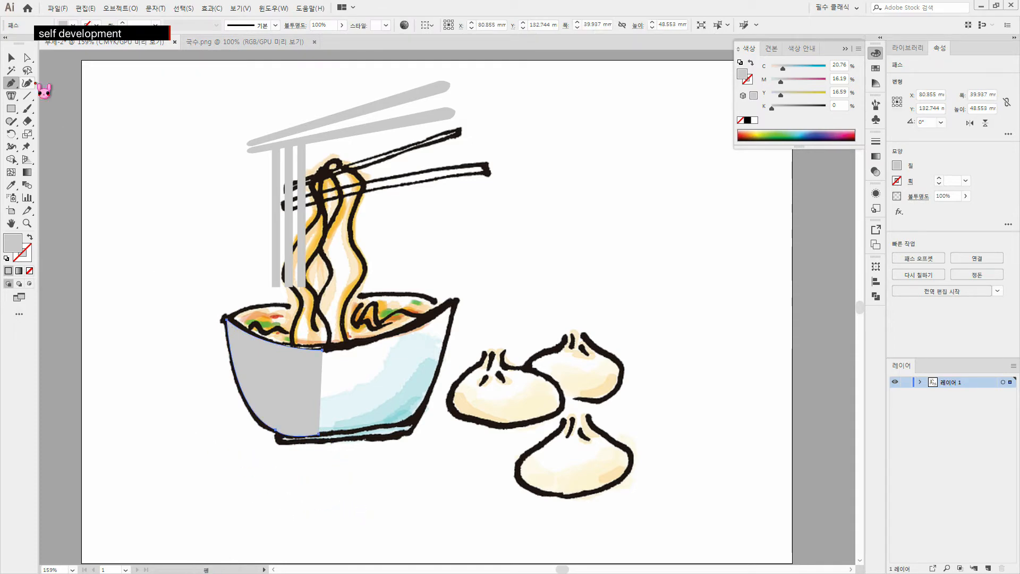
# - Select the half-bowl shape and swap its fill and stroke, leaving a grey 1 pt outline without fill
pyautogui.click(12, 57)
pyautogui.moveTo(199, 323); pyautogui.dragTo(372, 456)
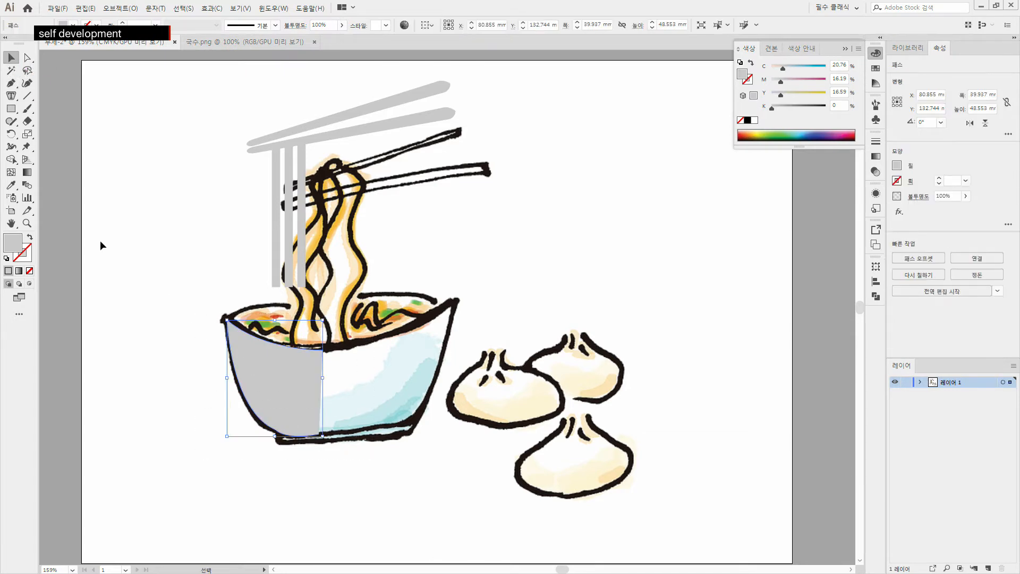
pyautogui.click(30, 240)
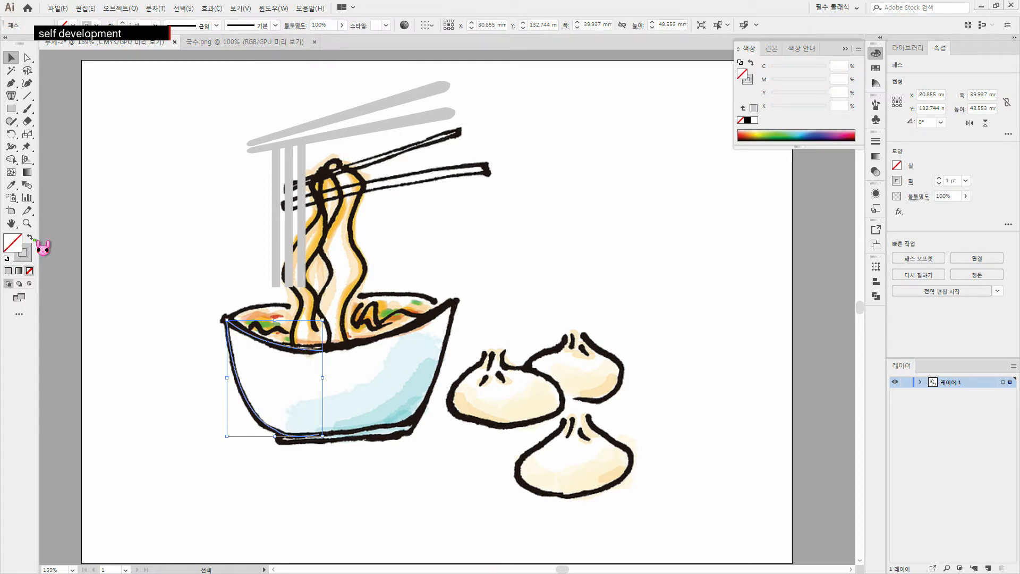
# - Select the half-bowl outline and make a reflected copy of it across the vertical axis
pyautogui.click(400, 495)
pyautogui.moveTo(196, 316); pyautogui.dragTo(380, 490)
pyautogui.click(379, 490)
pyautogui.moveTo(185, 312); pyautogui.dragTo(390, 481)
pyautogui.click(14, 136)
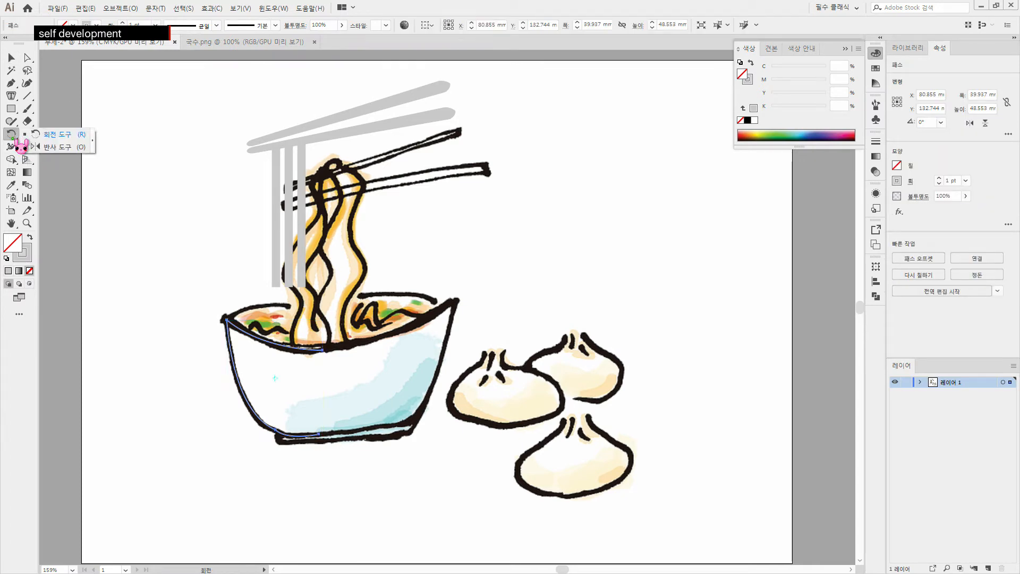
pyautogui.click(51, 147)
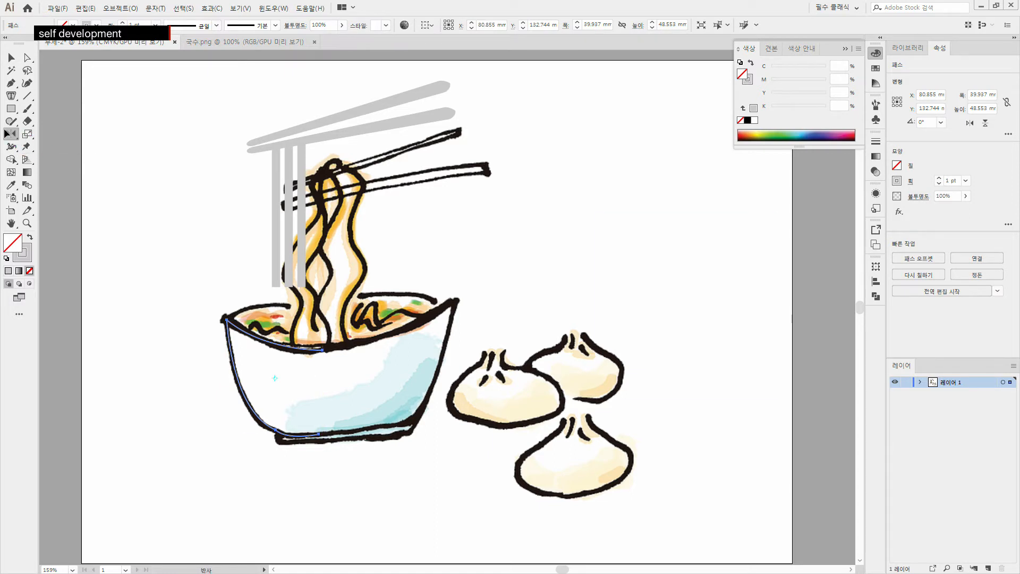
pyautogui.doubleClick(12, 135)
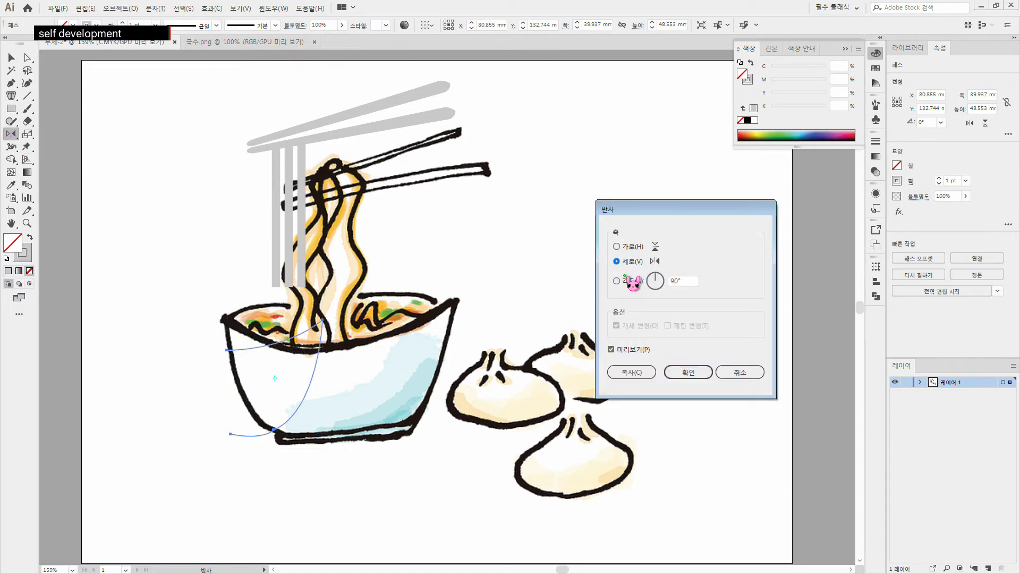
pyautogui.click(632, 373)
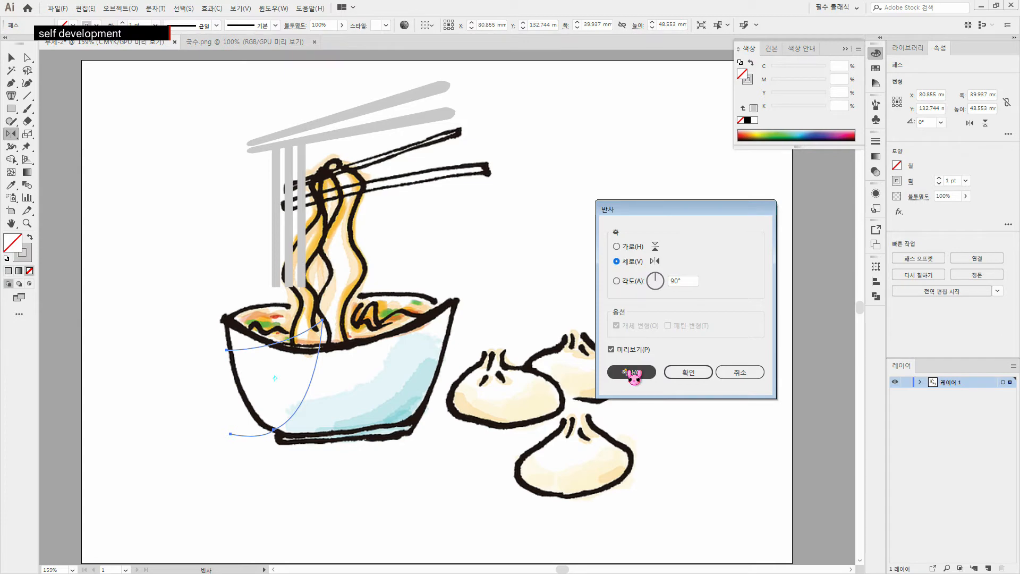
pyautogui.click(626, 370)
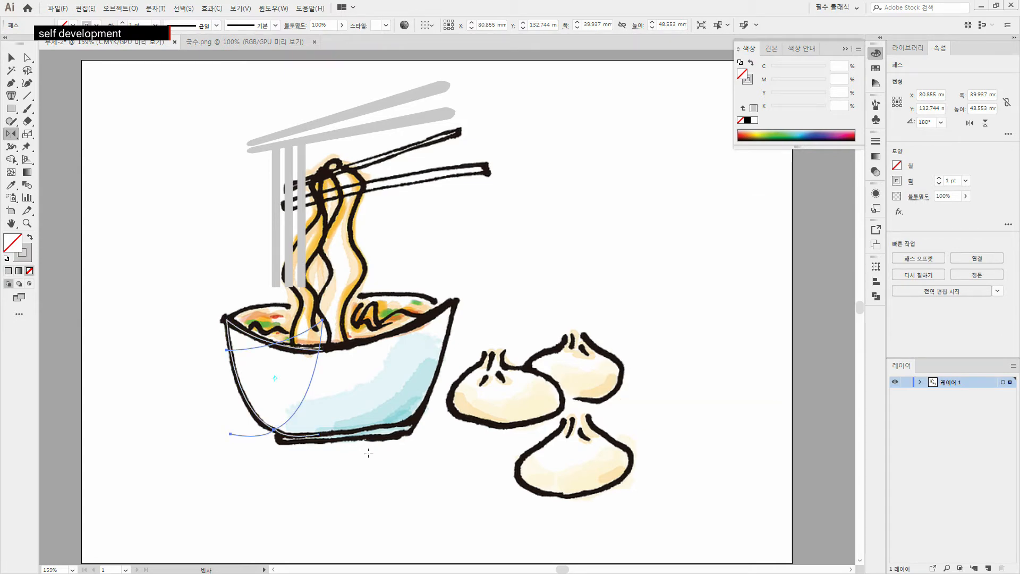
# - Move the mirrored half-bowl outline right until its rim end meets the left half's at the bowl's centre
pyautogui.click(11, 58)
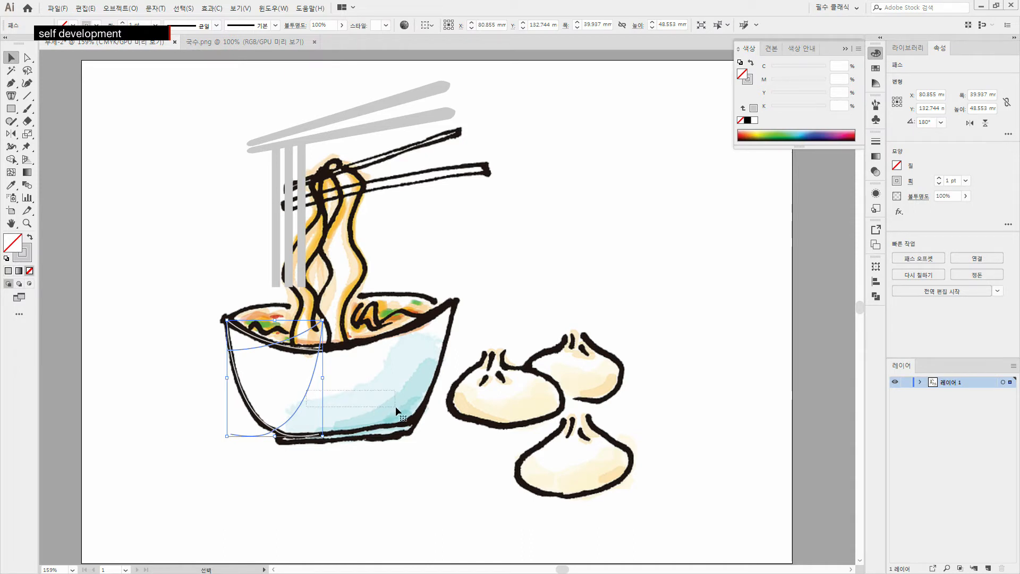
pyautogui.moveTo(395, 406)
pyautogui.mouseDown()
pyautogui.moveTo(303, 397)
pyautogui.moveTo(405, 394)
pyautogui.mouseUp()
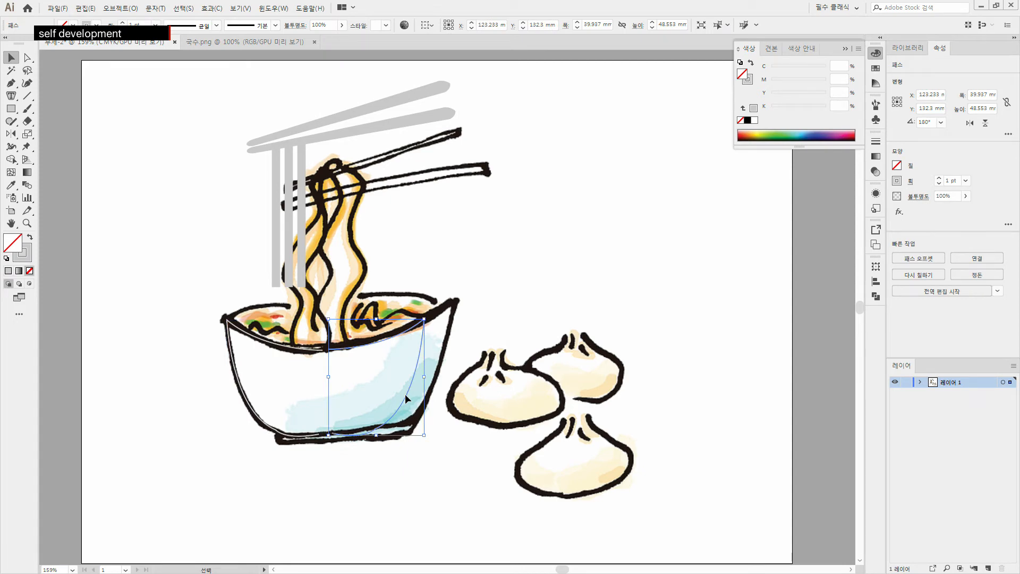
pyautogui.click(404, 397)
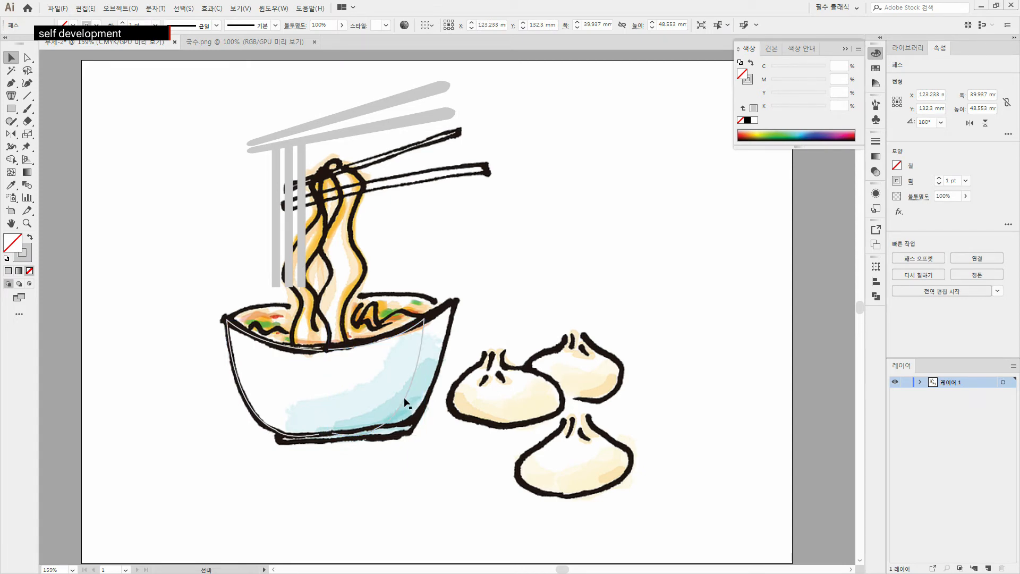
pyautogui.click(417, 422)
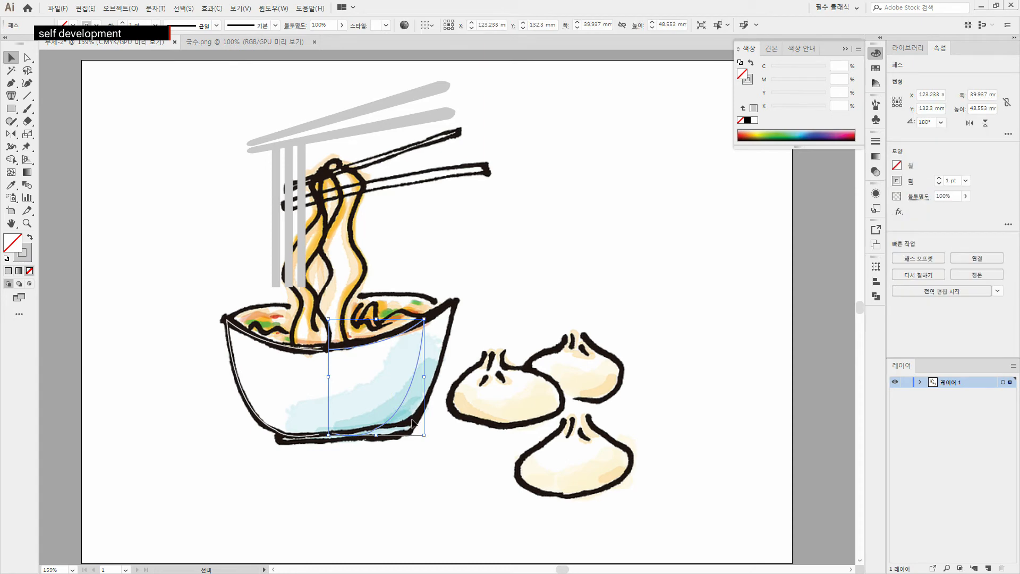
pyautogui.click(395, 414)
pyautogui.click(397, 405)
pyautogui.moveTo(398, 407)
pyautogui.mouseDown()
pyautogui.moveTo(390, 422)
pyautogui.moveTo(388, 404)
pyautogui.moveTo(401, 414)
pyautogui.moveTo(396, 408)
pyautogui.mouseUp()
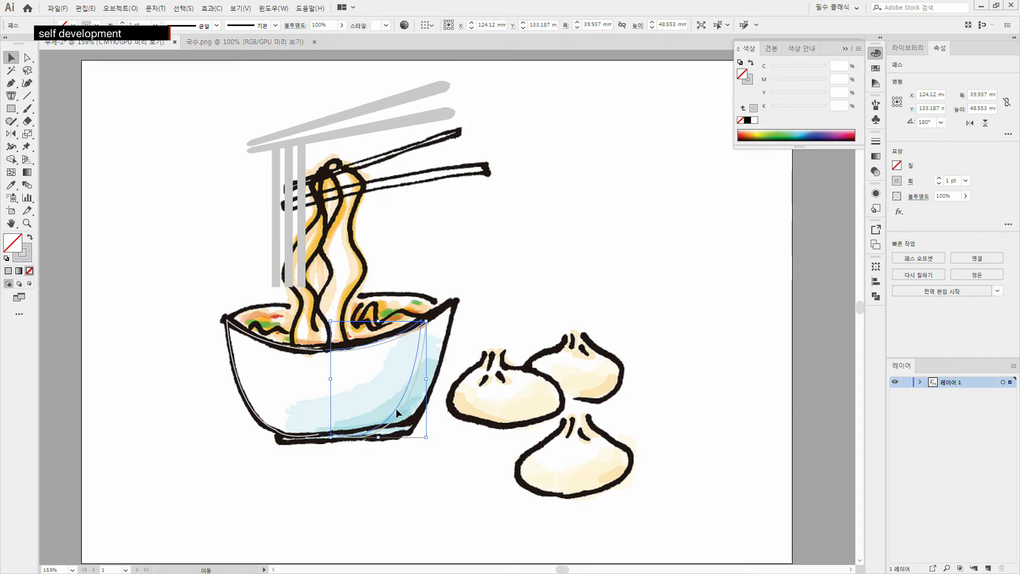
pyautogui.moveTo(396, 408); pyautogui.dragTo(393, 409)
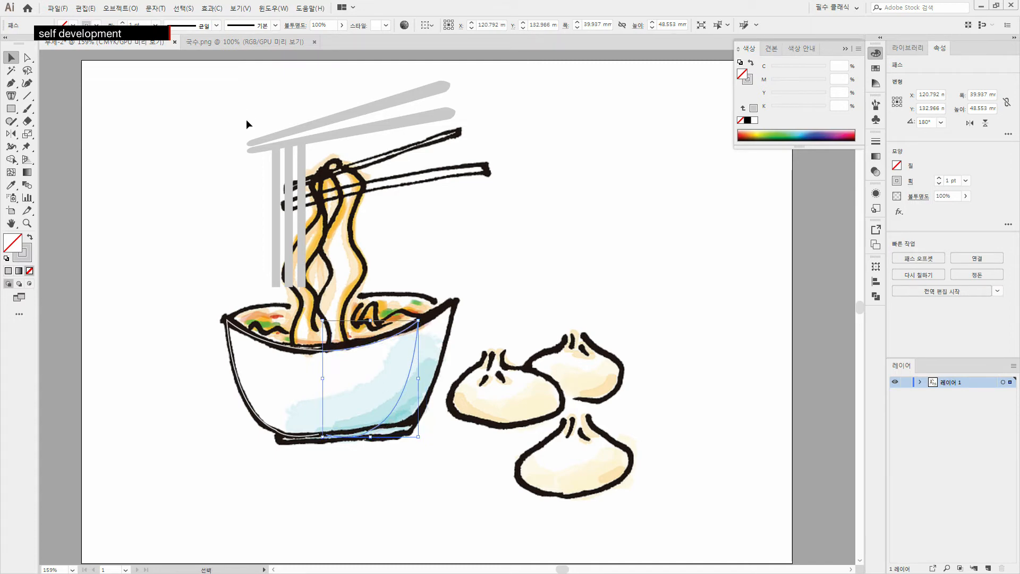
# - Switch to the 국수.png document and delete its noodle-and-dumpling image, leaving the artboard empty
pyautogui.click(257, 42)
pyautogui.click(249, 240)
pyautogui.click(140, 42)
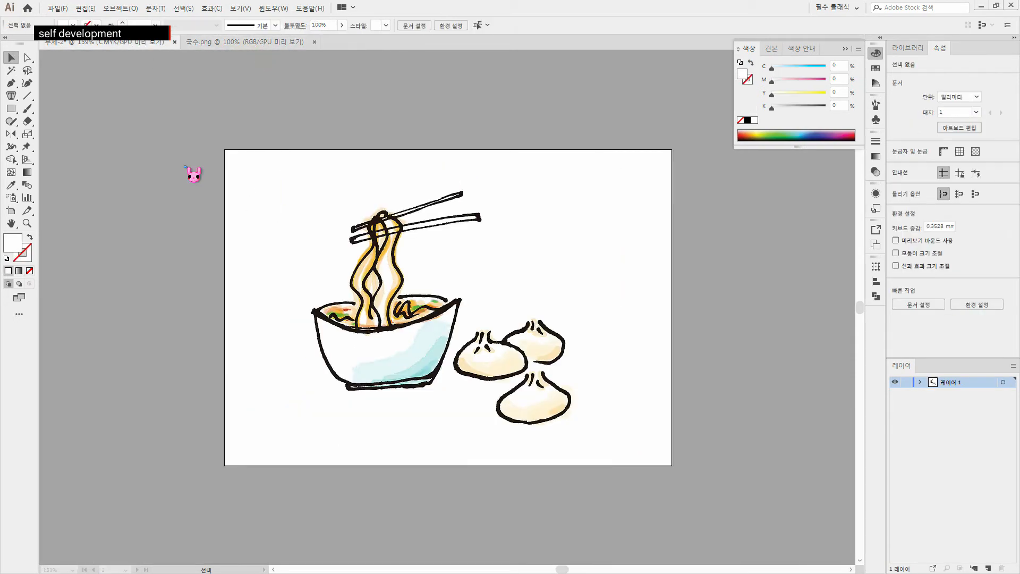
pyautogui.click(424, 417)
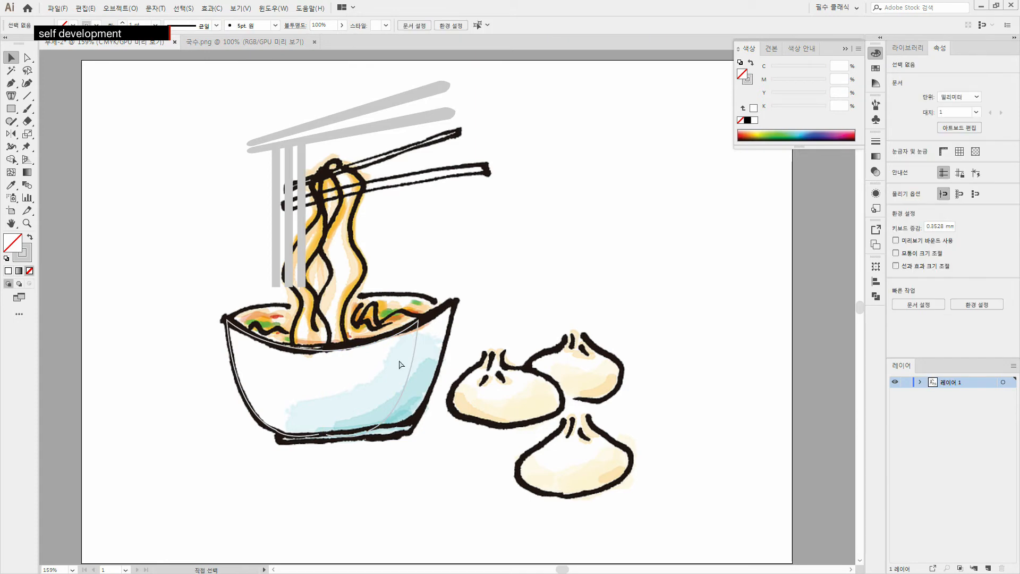
pyautogui.click(241, 42)
pyautogui.click(324, 234)
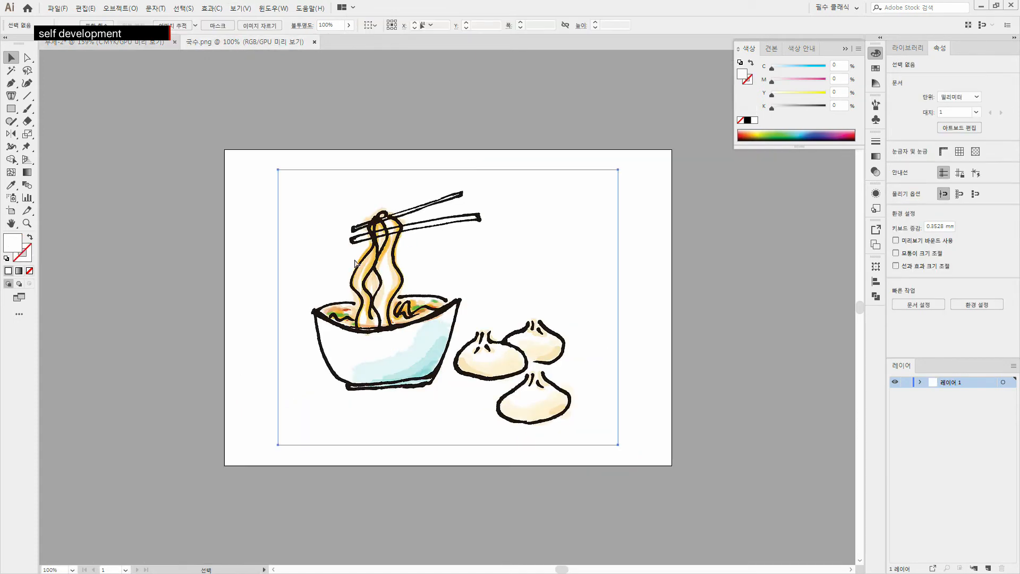
pyautogui.click(260, 245)
pyautogui.click(471, 351)
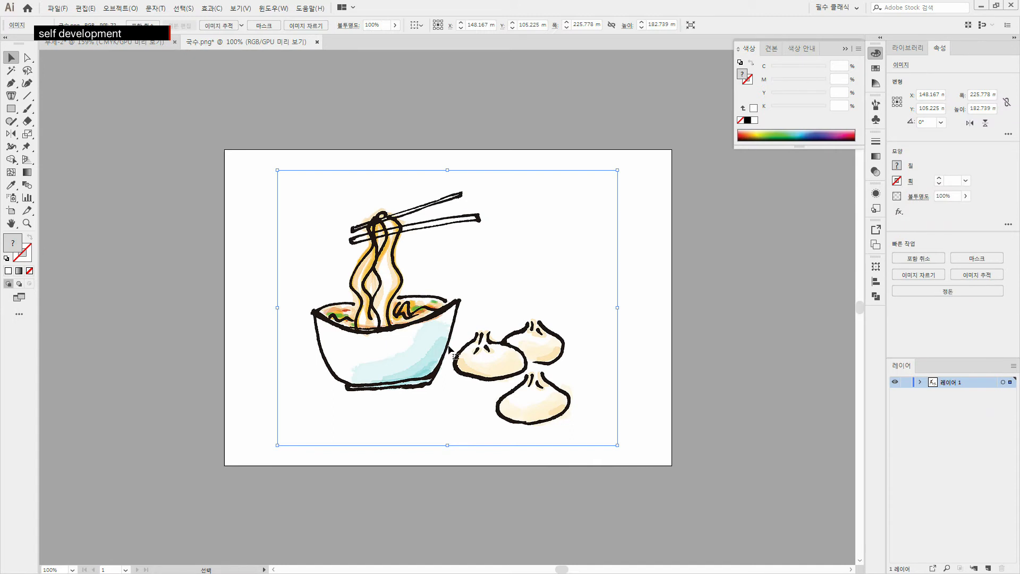
pyautogui.hotkey('ctrl', 'z')
pyautogui.click(425, 324)
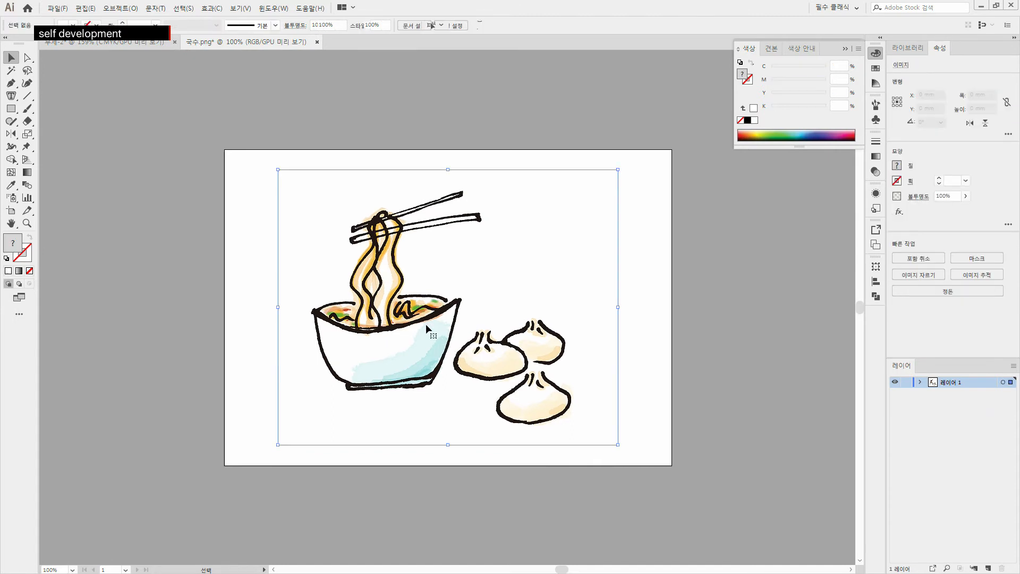
pyautogui.press('Delete')
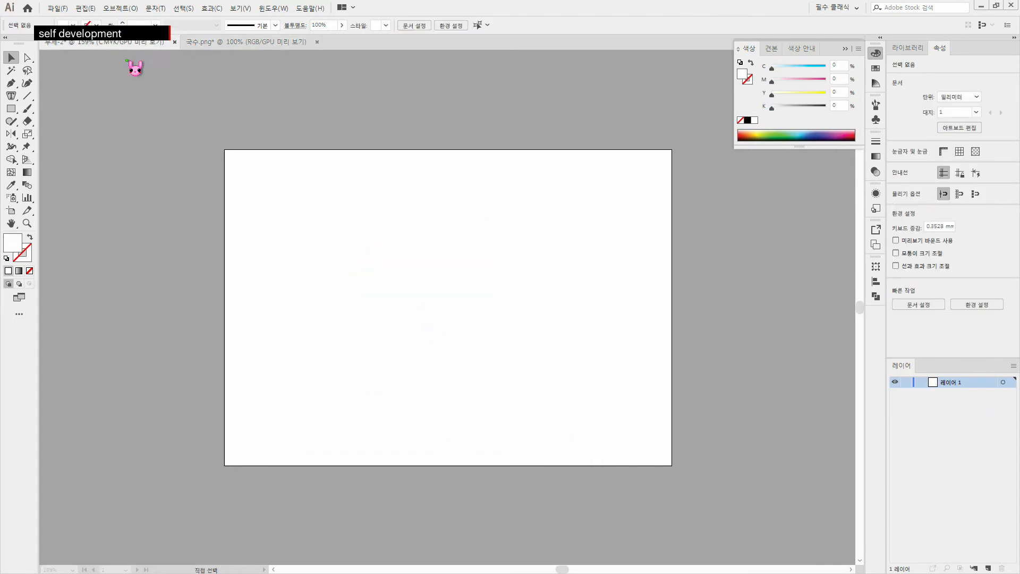
# - Copy both half-bowl outlines from the tracing document and paste them into the empty 국수.png document
pyautogui.click(123, 42)
pyautogui.moveTo(313, 382); pyautogui.dragTo(223, 197)
pyautogui.hotkey('ctrl', 'c')
pyautogui.click(232, 47)
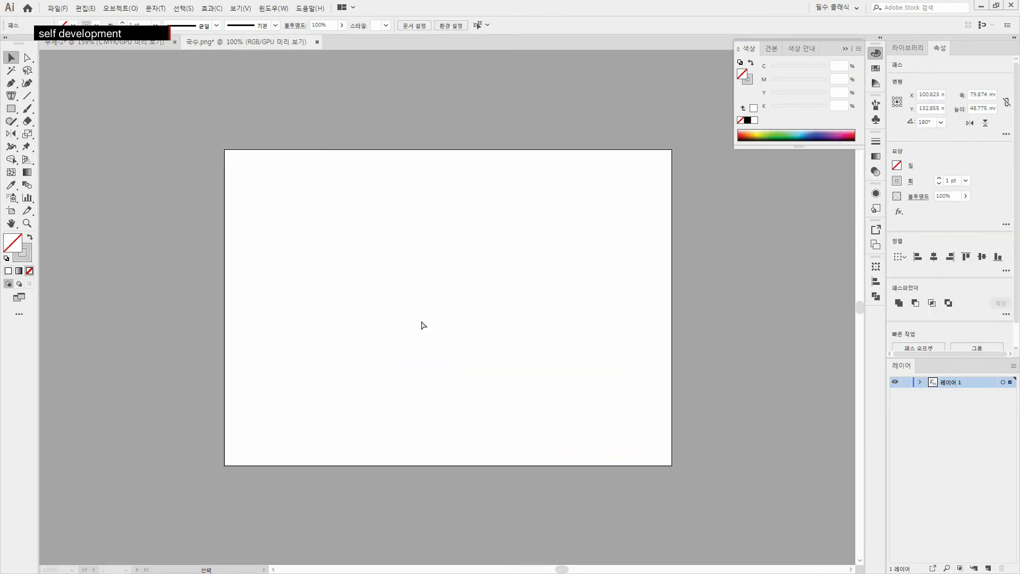
pyautogui.hotkey('ctrl', 'v')
pyautogui.click(491, 371)
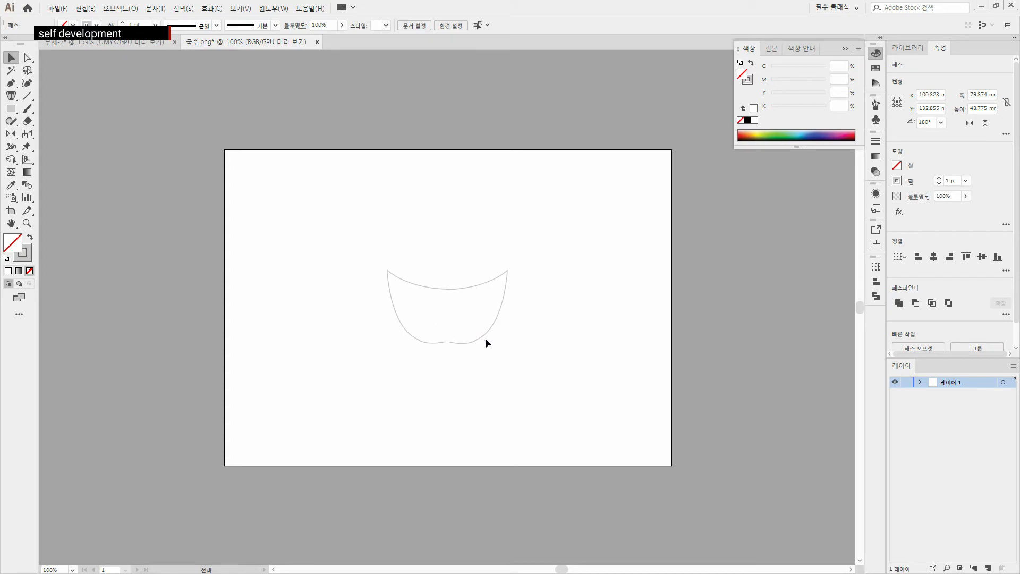
# - Isolate the pasted right half-bowl path and move it slightly up and right, away from the left half
pyautogui.click(485, 335)
pyautogui.doubleClick(484, 333)
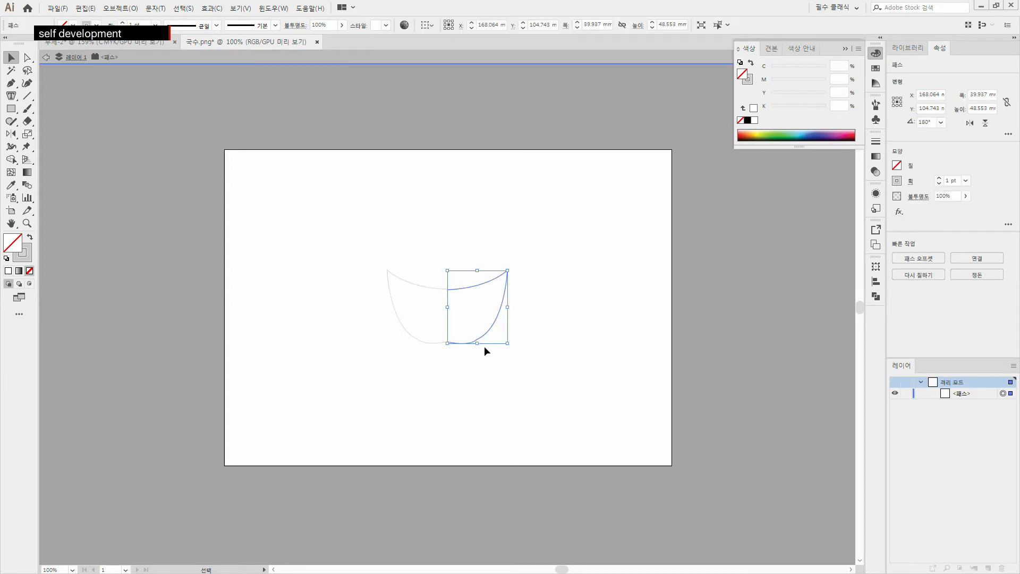
pyautogui.moveTo(493, 324); pyautogui.dragTo(508, 283)
pyautogui.click(483, 418)
pyautogui.moveTo(353, 231); pyautogui.dragTo(551, 378)
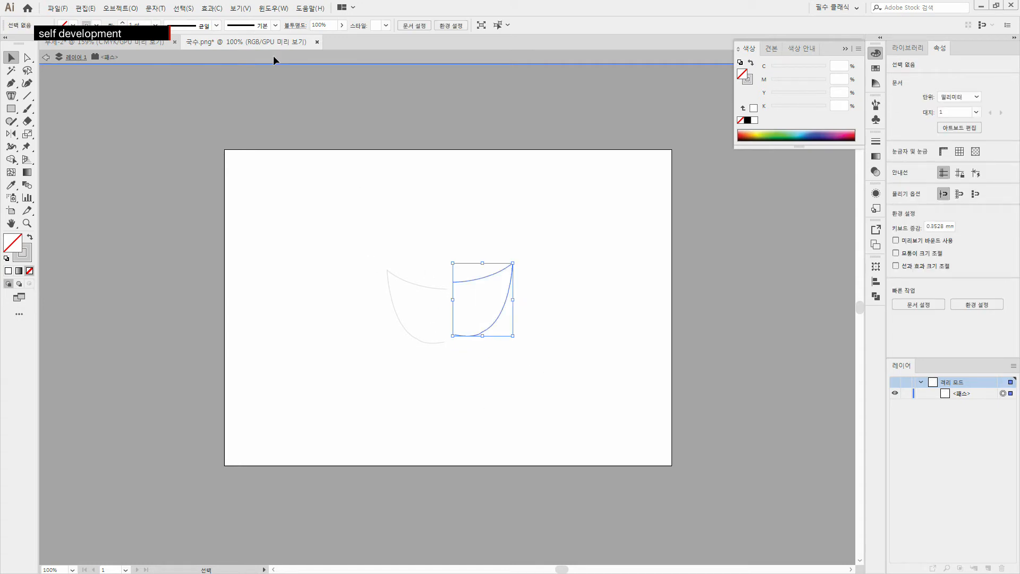
# - Return to the tracing document and move both half-bowl outlines together onto the blank area above the dumplings
pyautogui.click(148, 43)
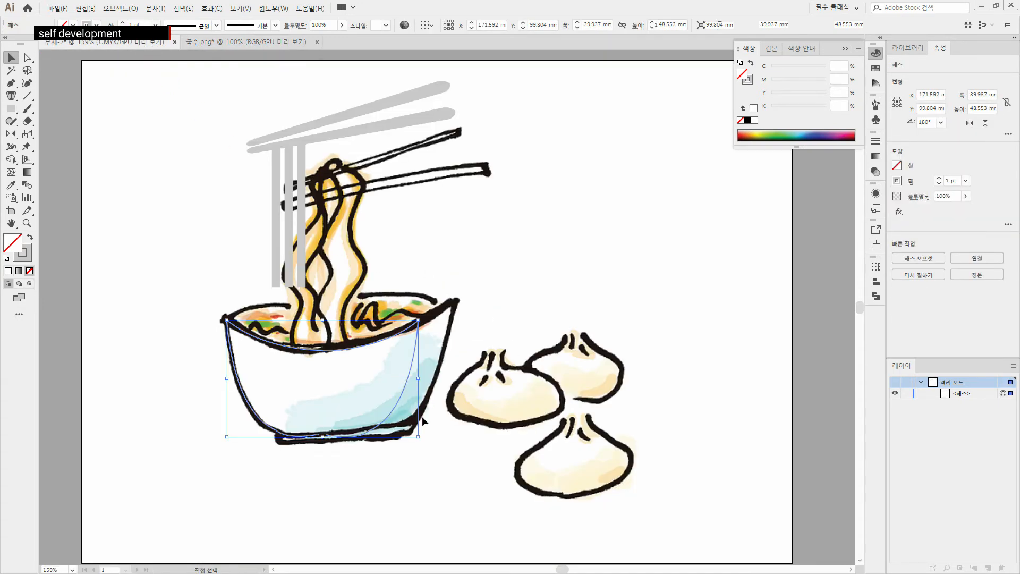
pyautogui.click(375, 435)
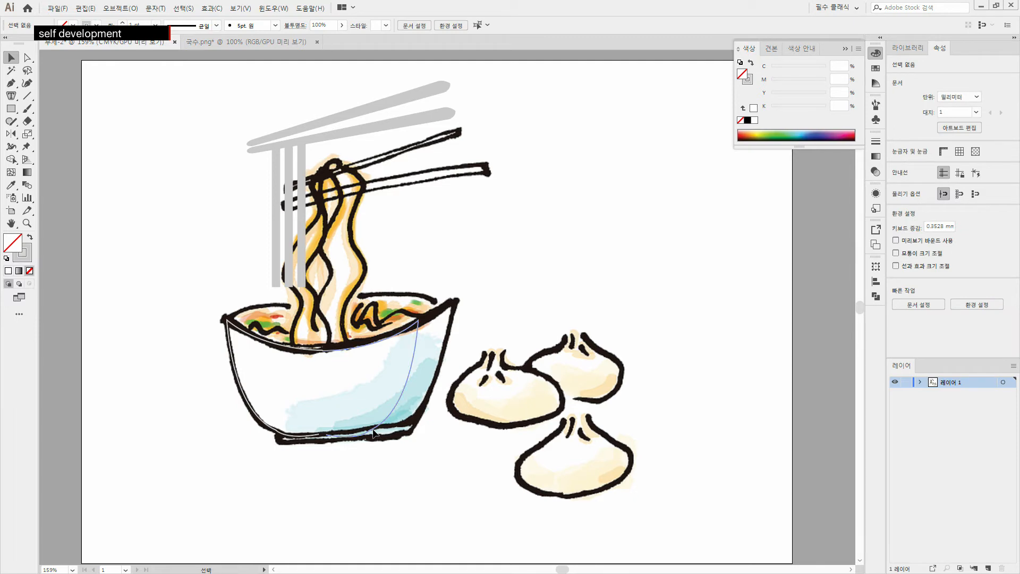
pyautogui.moveTo(373, 431); pyautogui.dragTo(374, 430)
pyautogui.moveTo(185, 324); pyautogui.dragTo(497, 465)
pyautogui.moveTo(391, 410); pyautogui.dragTo(672, 234)
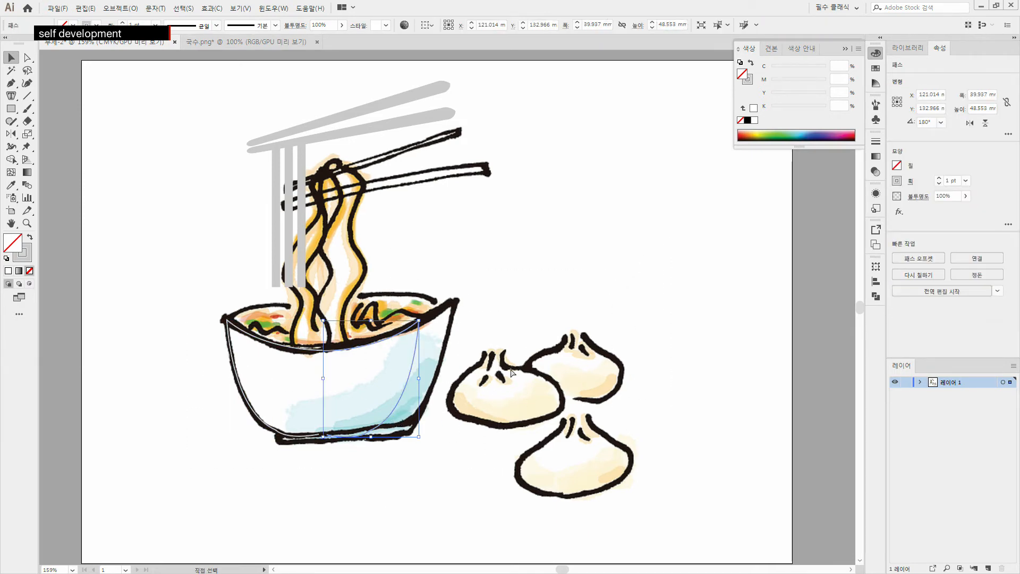
pyautogui.moveTo(219, 358); pyautogui.dragTo(489, 485)
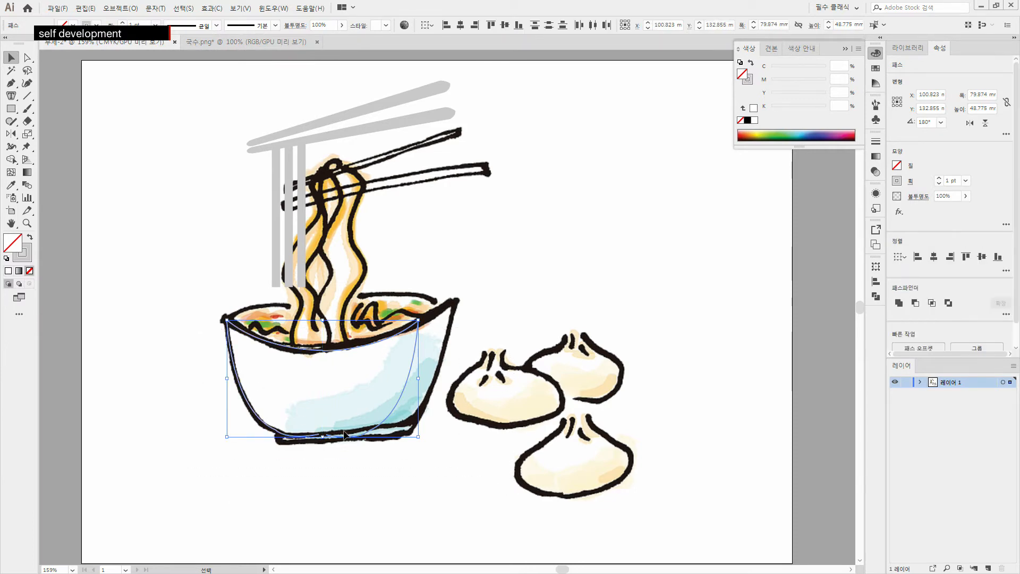
pyautogui.moveTo(374, 436); pyautogui.dragTo(654, 301)
pyautogui.click(706, 429)
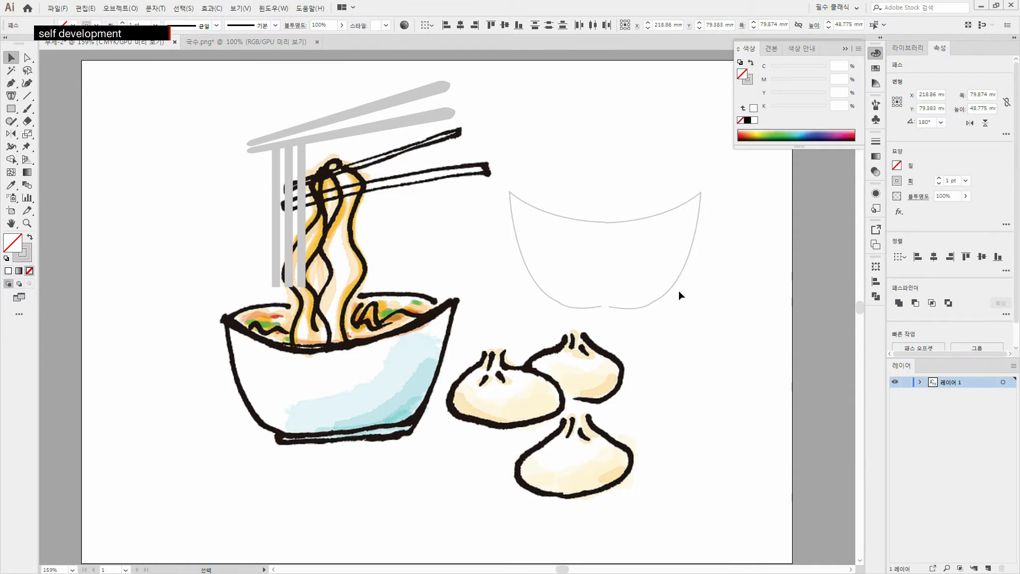
# - Nudge the right half-bowl outline slightly right and up, away from the left half
pyautogui.click(672, 285)
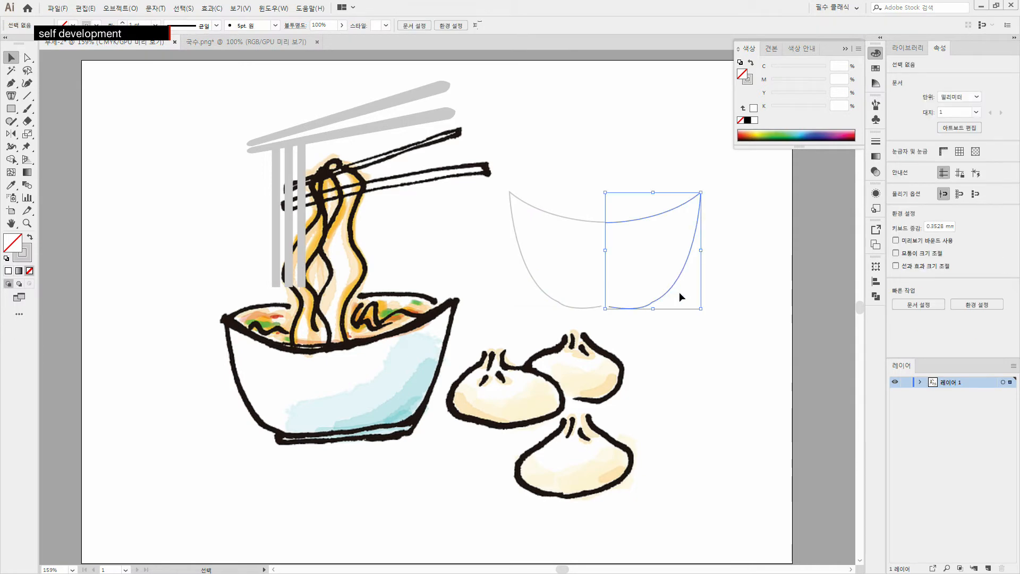
pyautogui.press('Right')
pyautogui.press('Right')
pyautogui.press('Right')
pyautogui.press('Up')
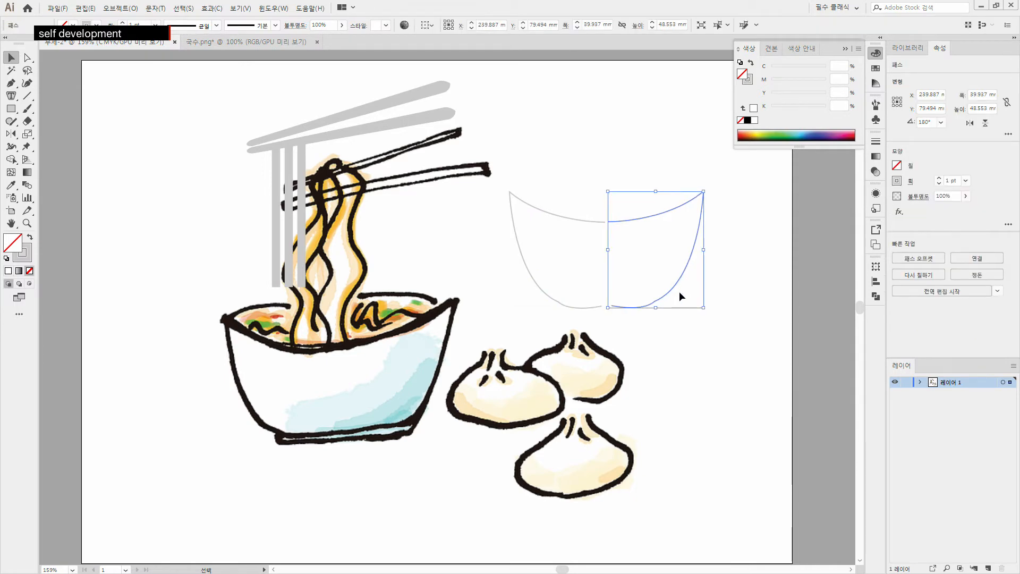
pyautogui.click(614, 329)
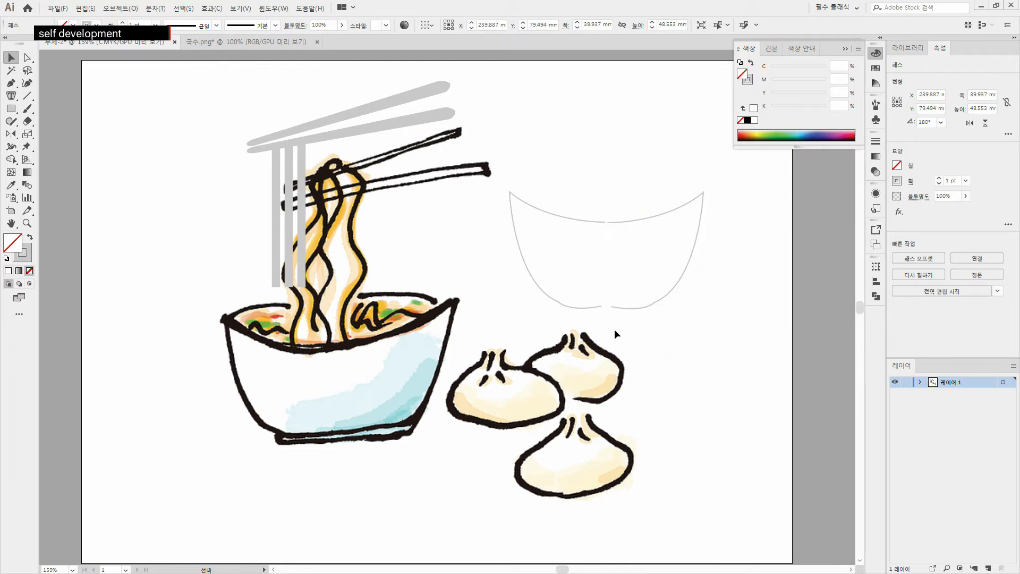
# - Join the facing end anchors of the two half-bowl outlines at the centre of the upper edge
pyautogui.click(28, 57)
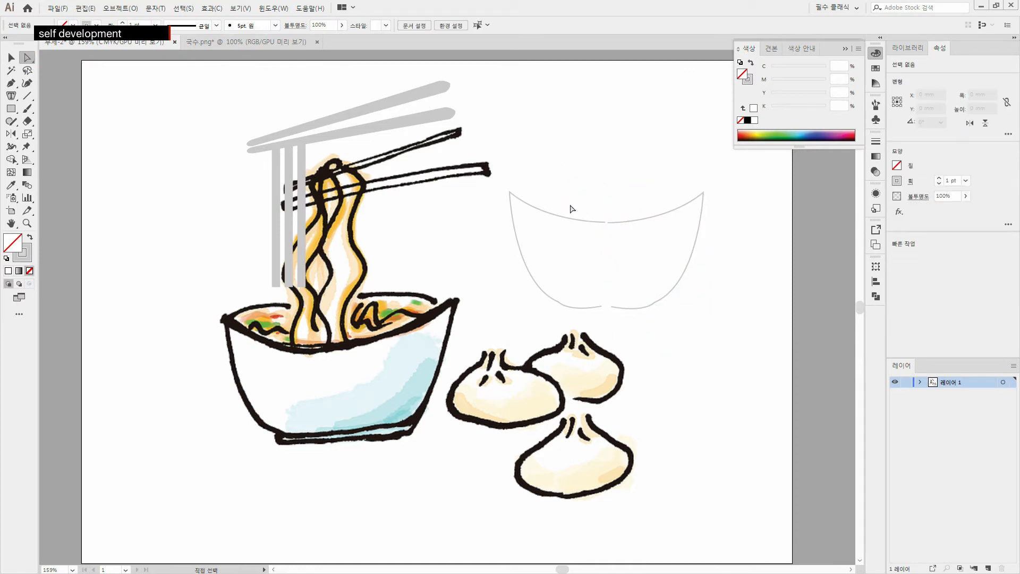
pyautogui.click(606, 222)
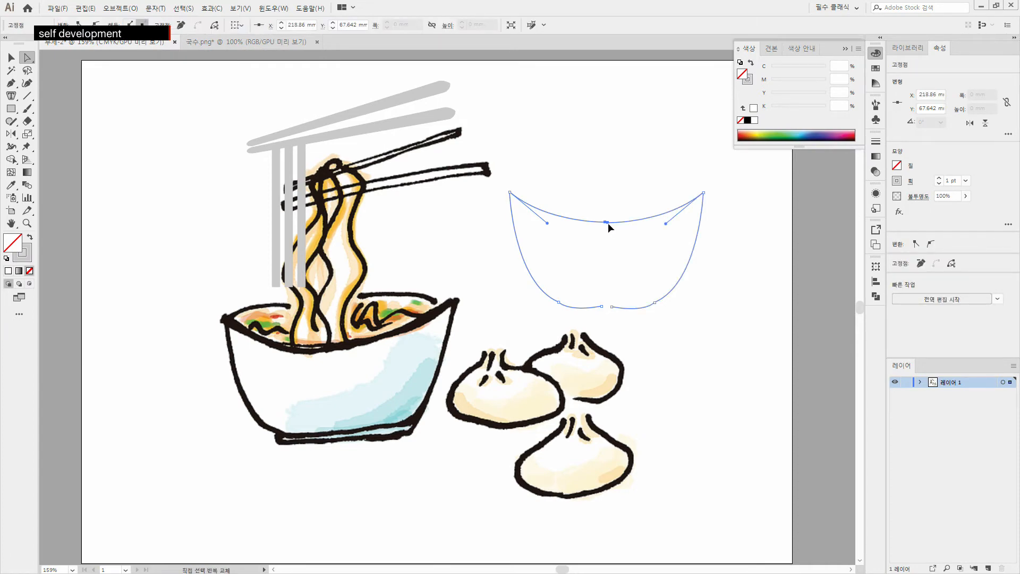
pyautogui.hotkey('ctrl', 'z')
pyautogui.hotkey('ctrl', 'j')
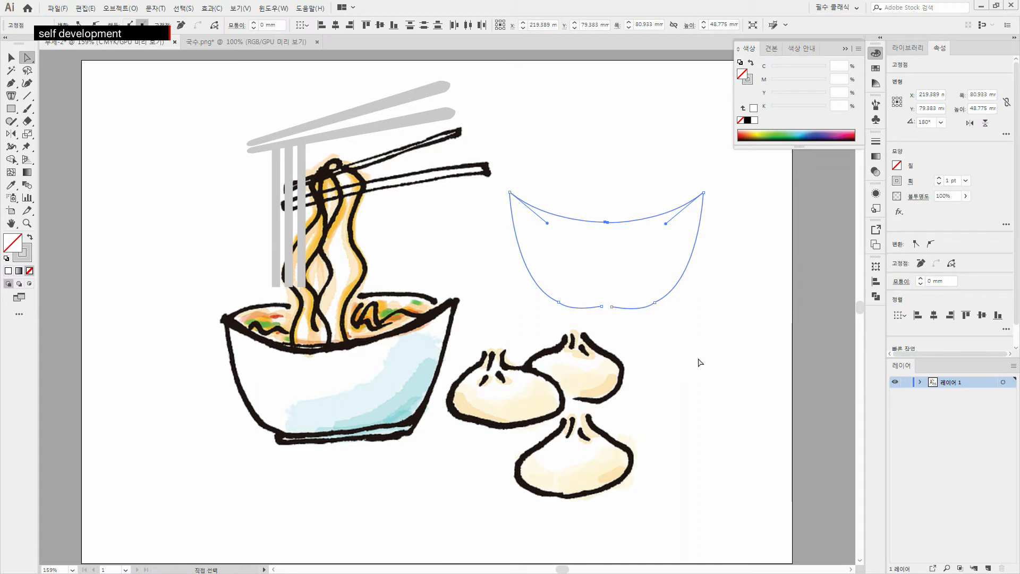
pyautogui.click(617, 333)
# - Join the two open end anchors at the centre of the bowl's base to close the outline
pyautogui.click(601, 307)
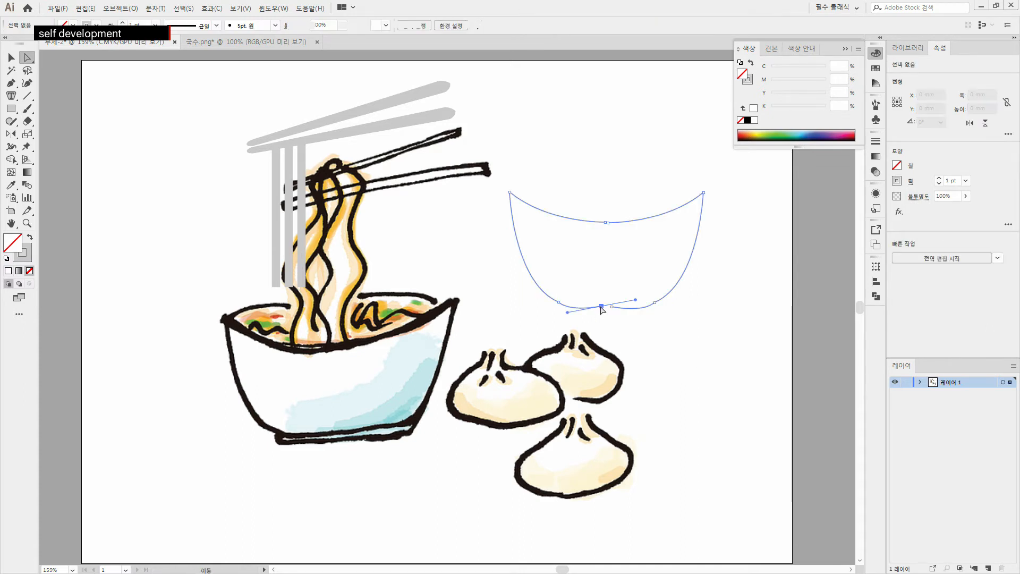
pyautogui.press('v')
pyautogui.press('a')
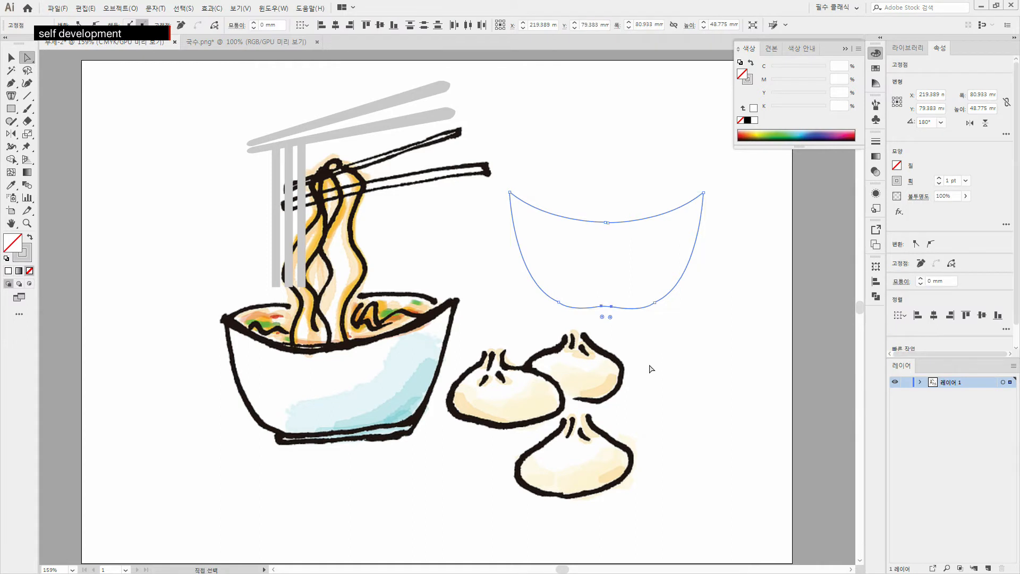
pyautogui.click(649, 340)
# - Move the two centre anchors of the bowl's base slightly downward
pyautogui.click(601, 307)
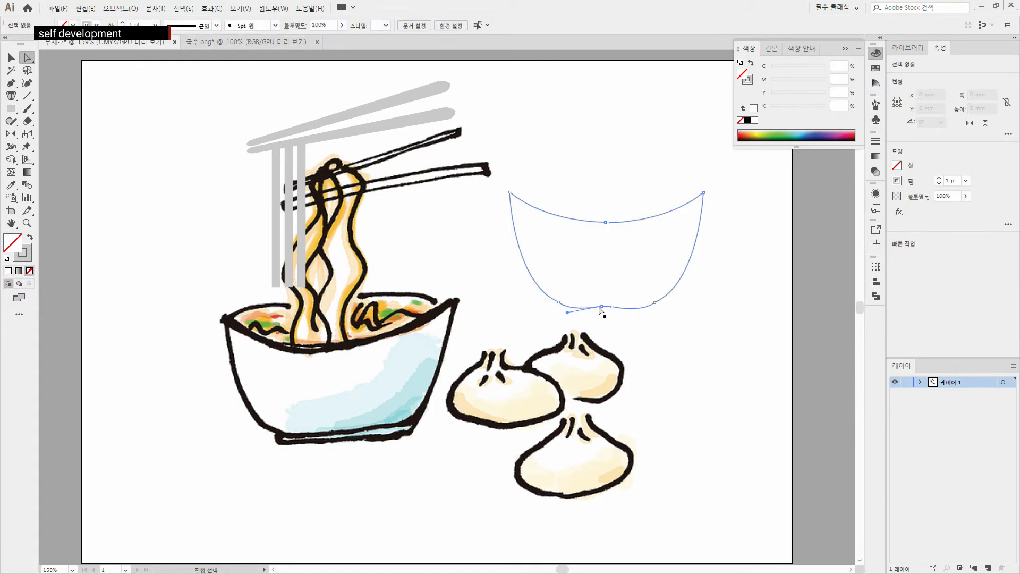
pyautogui.click(602, 307)
pyautogui.moveTo(611, 307); pyautogui.dragTo(573, 309)
pyautogui.click(553, 313)
pyautogui.click(610, 308)
pyautogui.moveTo(613, 311); pyautogui.dragTo(630, 339)
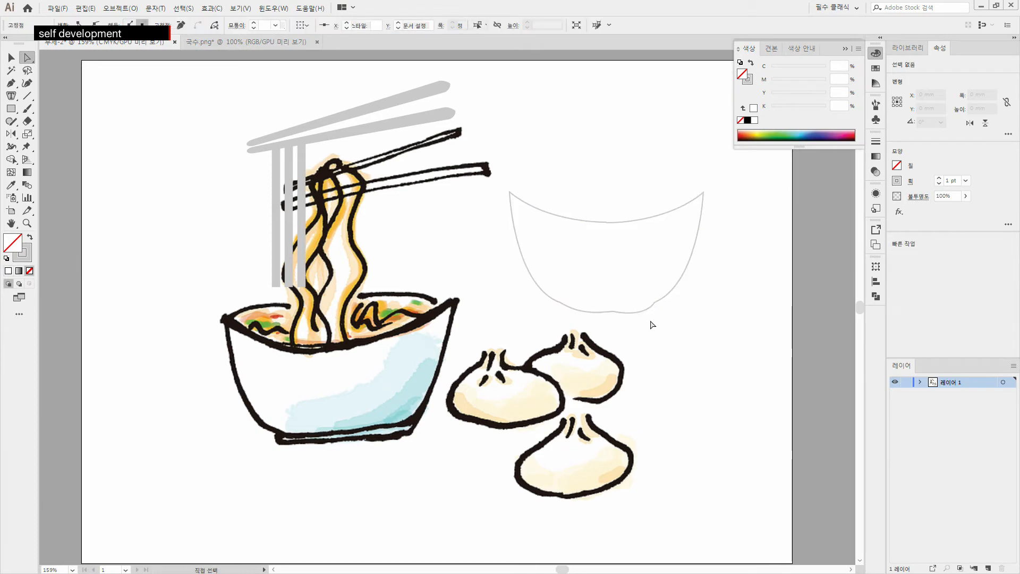
# - Shift the bowl's lower-right side anchor slightly outward and down, and lower the centre base anchors a little more
pyautogui.click(654, 300)
pyautogui.moveTo(658, 303); pyautogui.dragTo(657, 303)
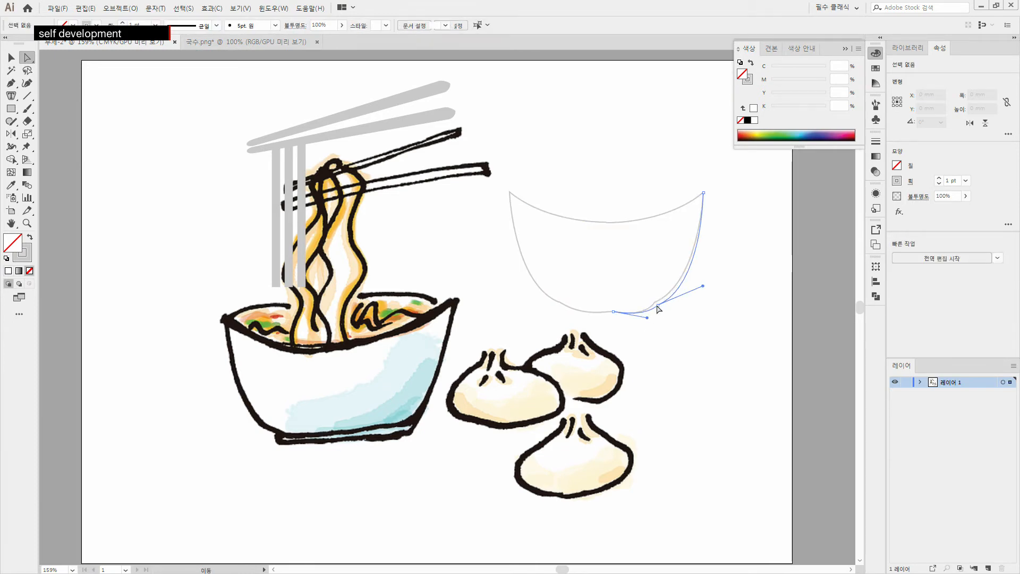
pyautogui.click(678, 330)
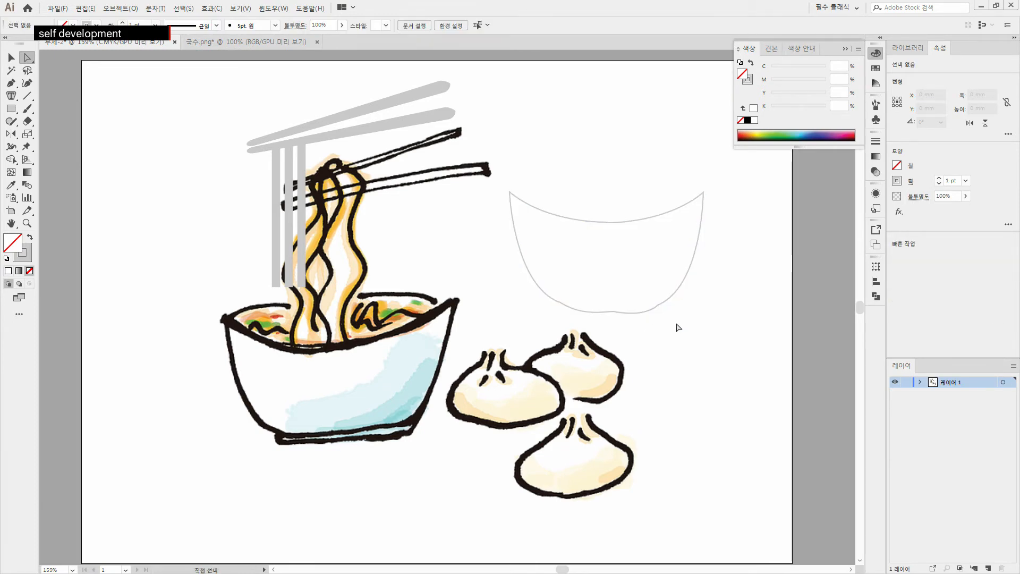
pyautogui.click(614, 312)
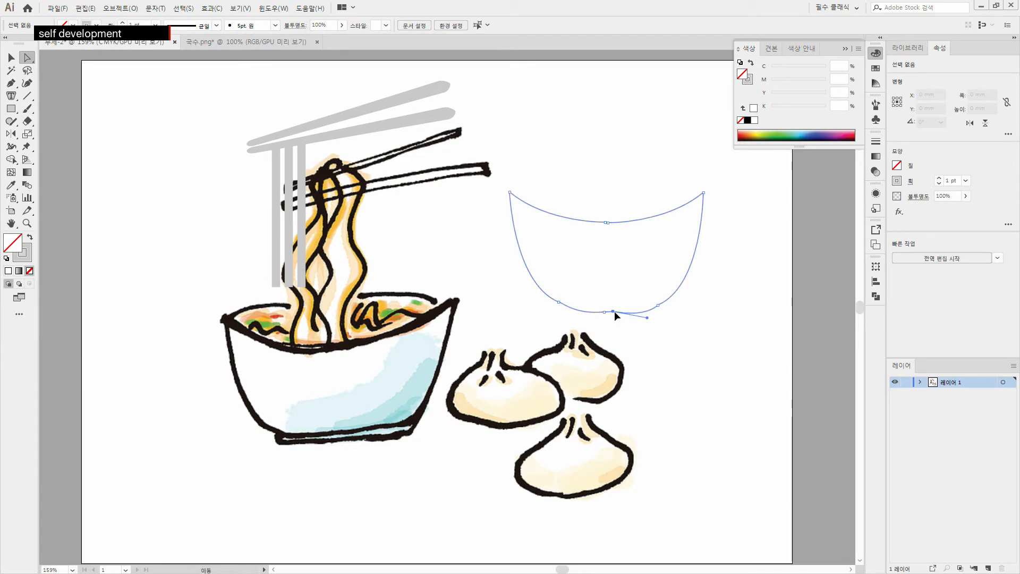
pyautogui.moveTo(614, 312); pyautogui.dragTo(604, 314)
pyautogui.click(680, 352)
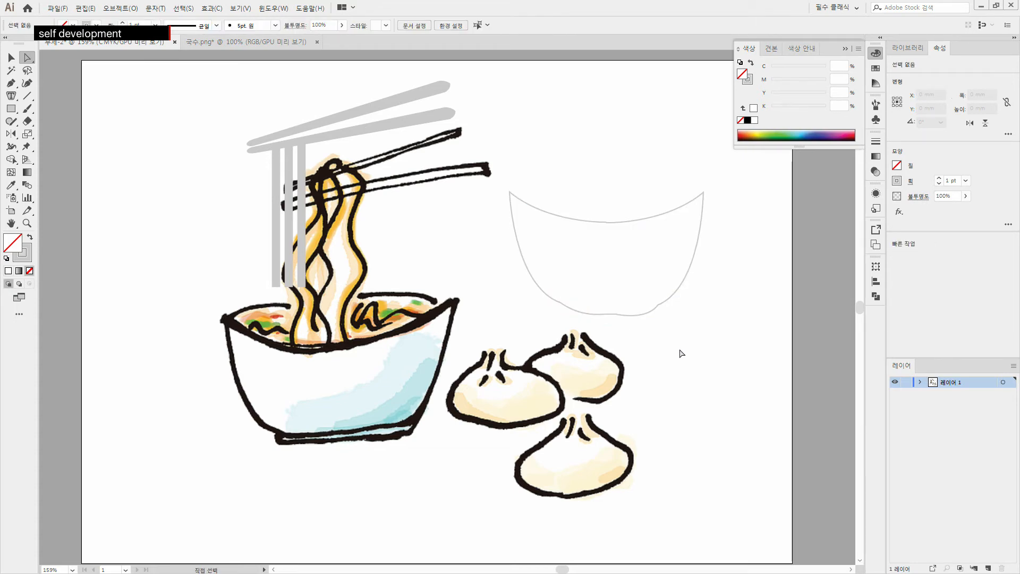
pyautogui.click(660, 307)
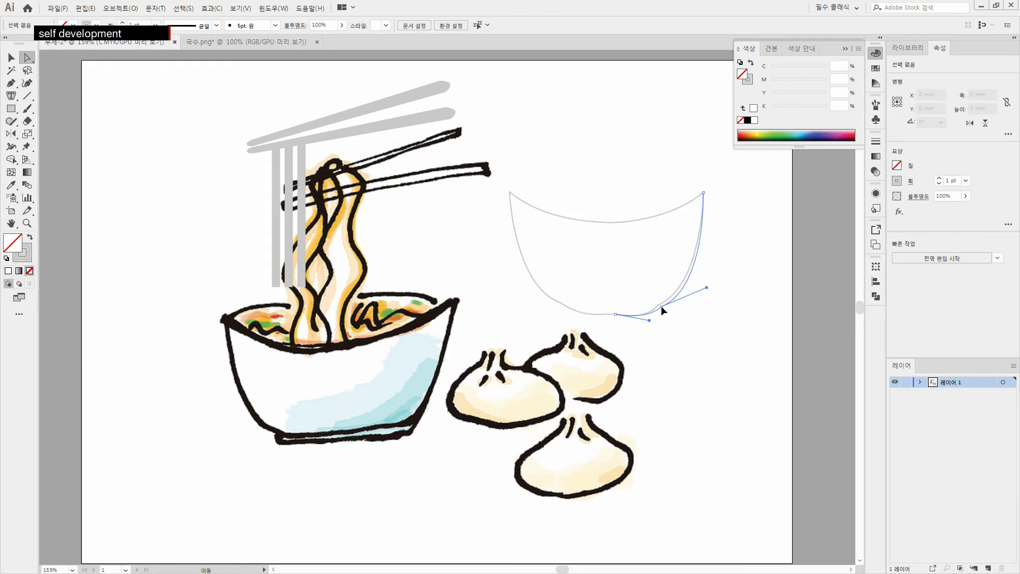
pyautogui.click(680, 287)
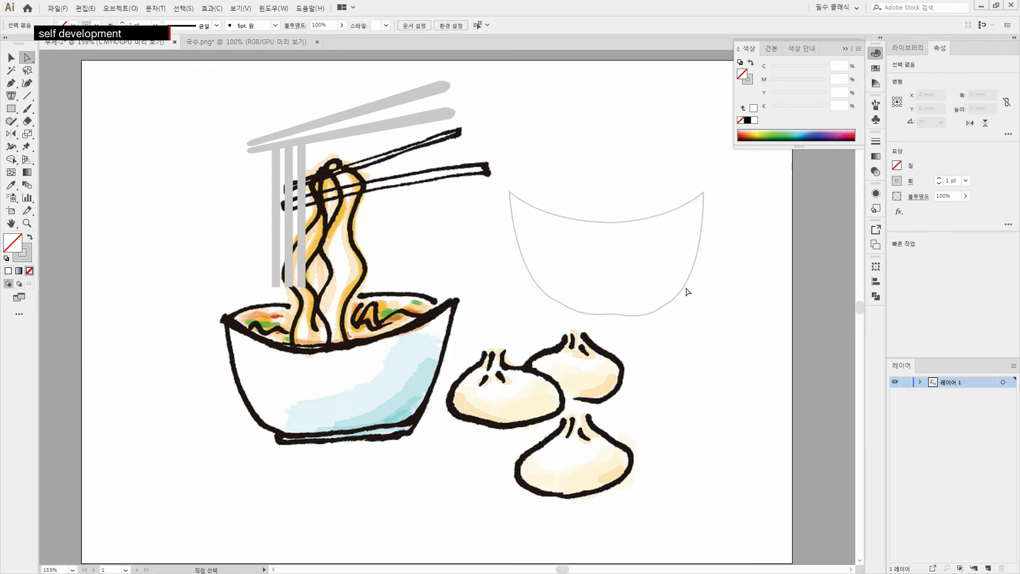
# - Shorten the outer direction handles of both base anchors to adjust the curve on either side of the bowl's bottom
pyautogui.click(644, 314)
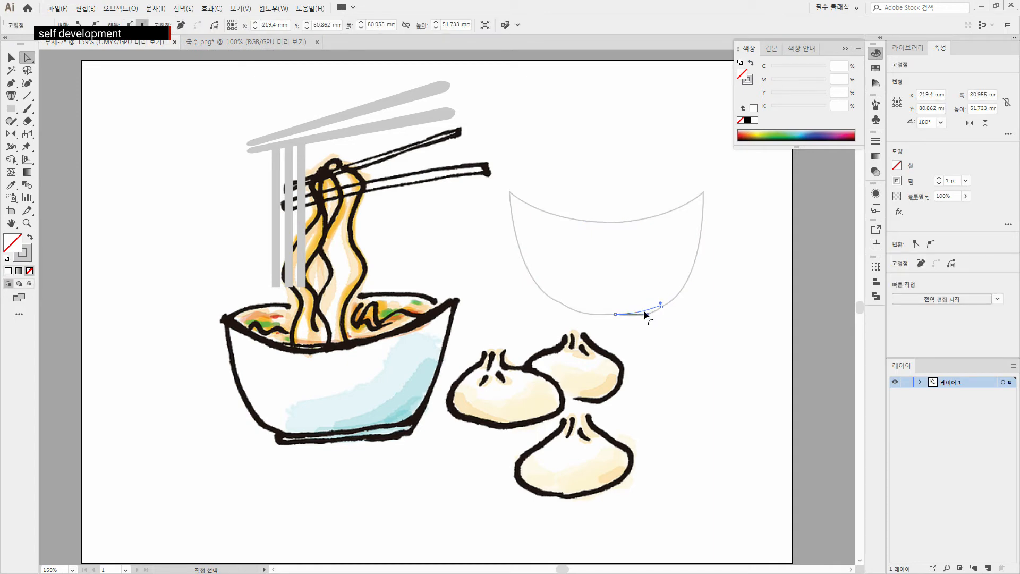
pyautogui.moveTo(644, 317); pyautogui.dragTo(636, 318)
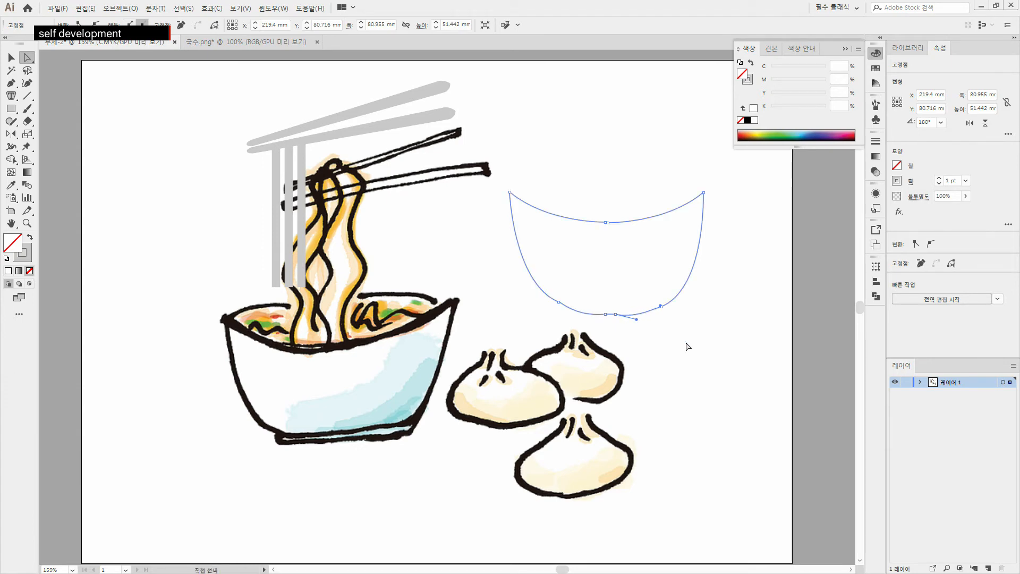
pyautogui.click(658, 344)
pyautogui.click(574, 314)
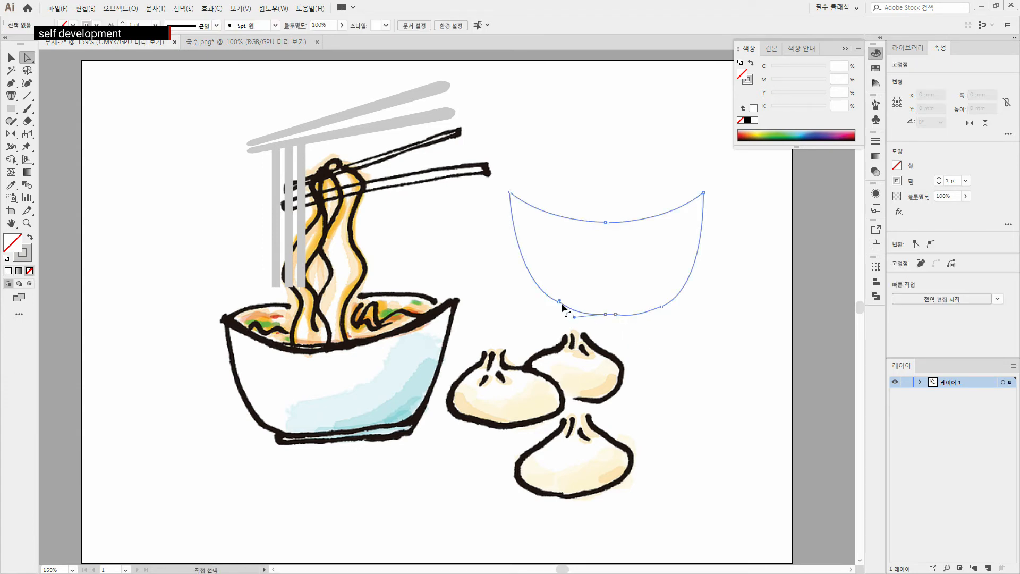
pyautogui.click(588, 320)
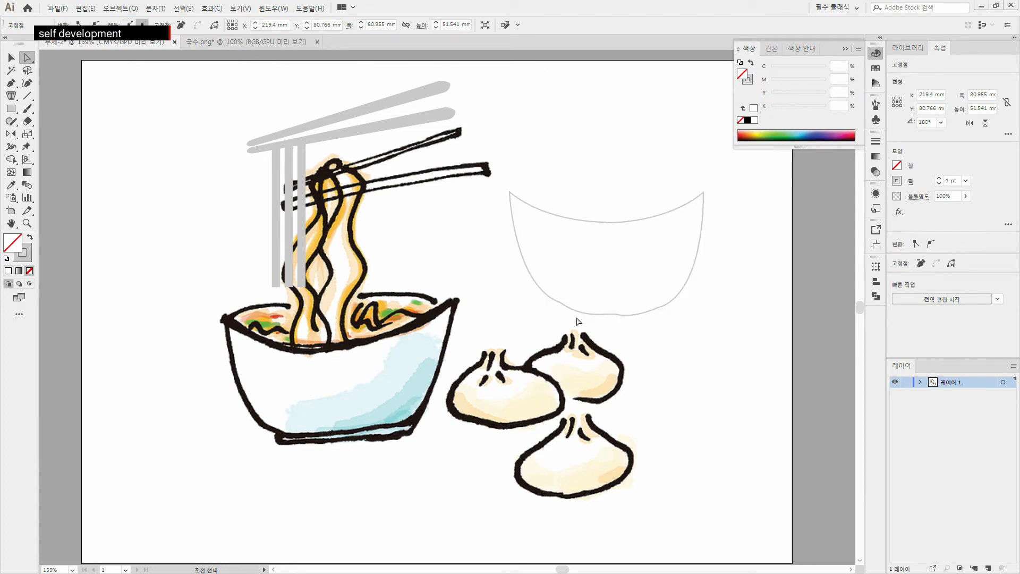
pyautogui.click(575, 314)
pyautogui.moveTo(575, 319); pyautogui.dragTo(585, 315)
pyautogui.click(556, 322)
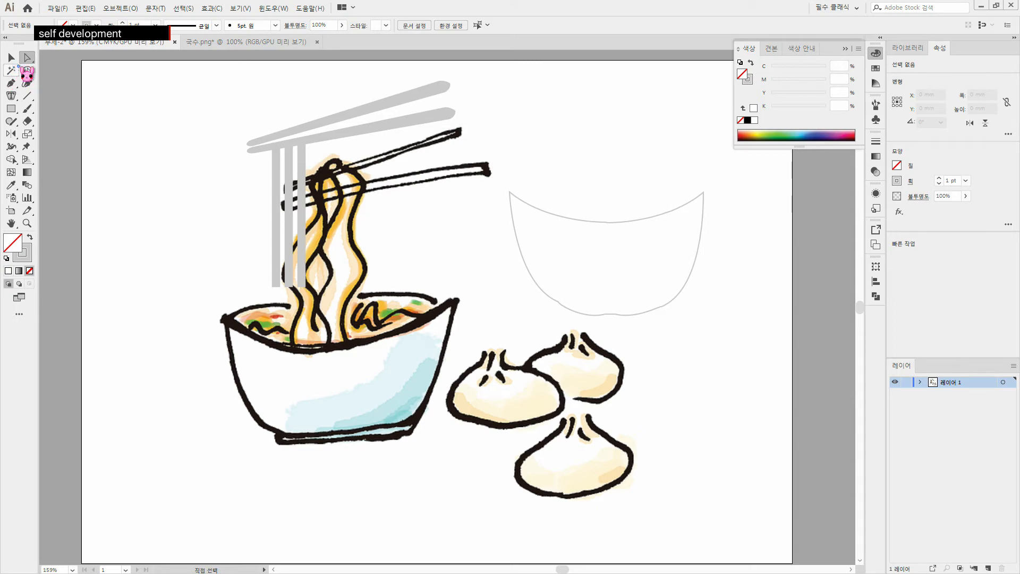
# - Draw an arched back rim with the Pen tool between the bowl's two upper corners, about 81 mm wide and 14.5 mm high
pyautogui.click(11, 83)
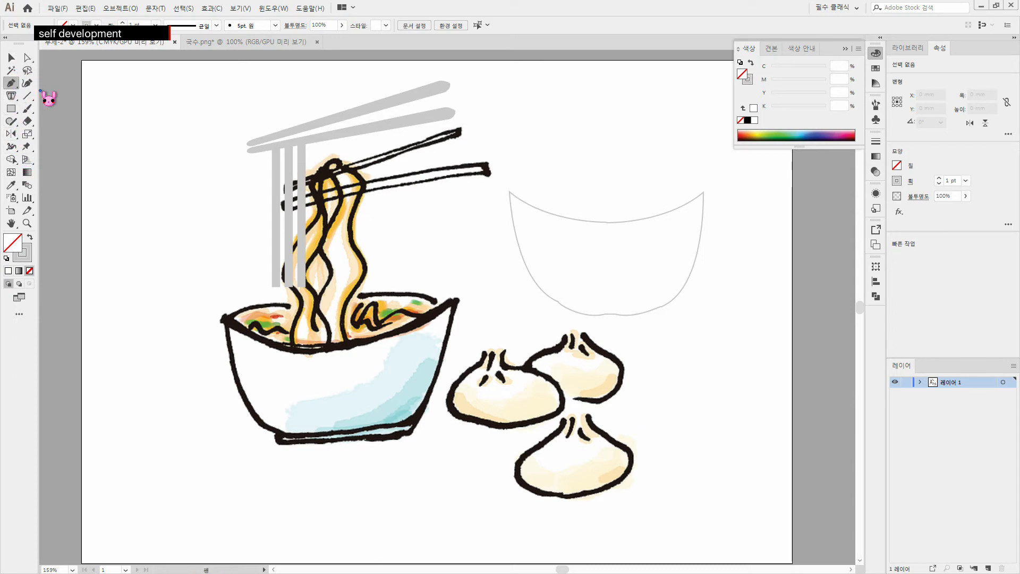
pyautogui.click(11, 83)
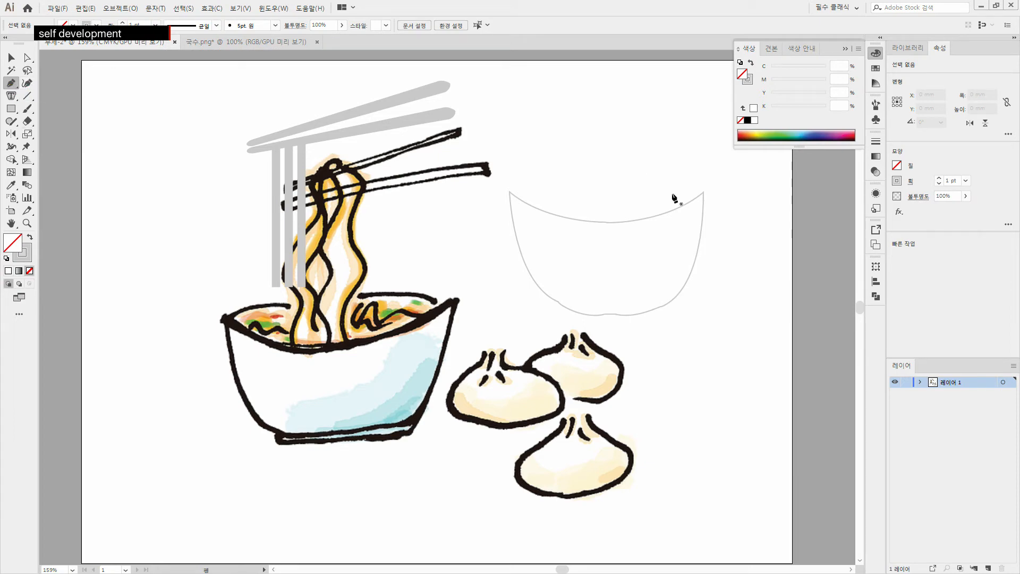
pyautogui.click(509, 192)
pyautogui.moveTo(606, 158); pyautogui.dragTo(661, 161)
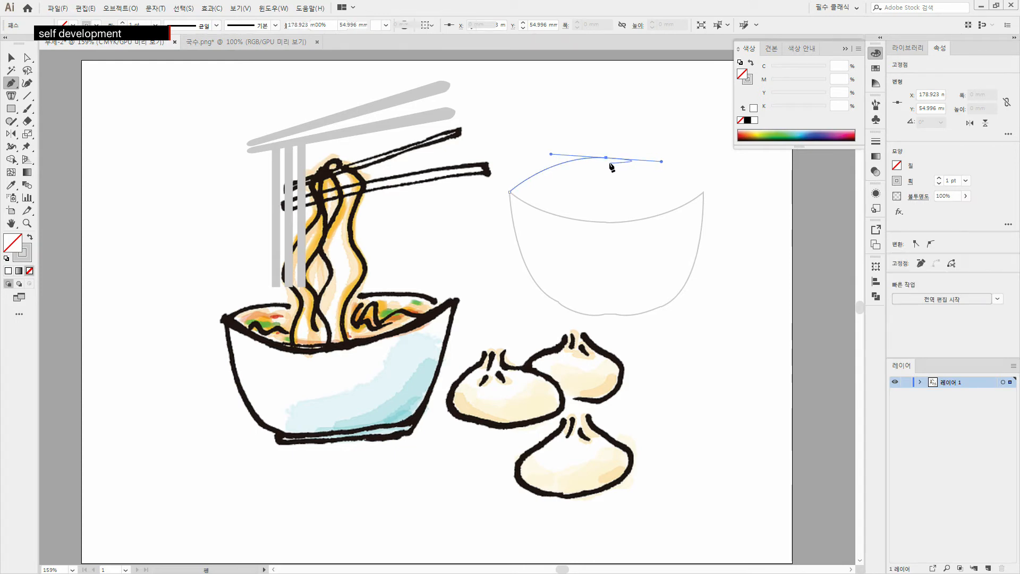
pyautogui.moveTo(703, 192); pyautogui.dragTo(760, 207)
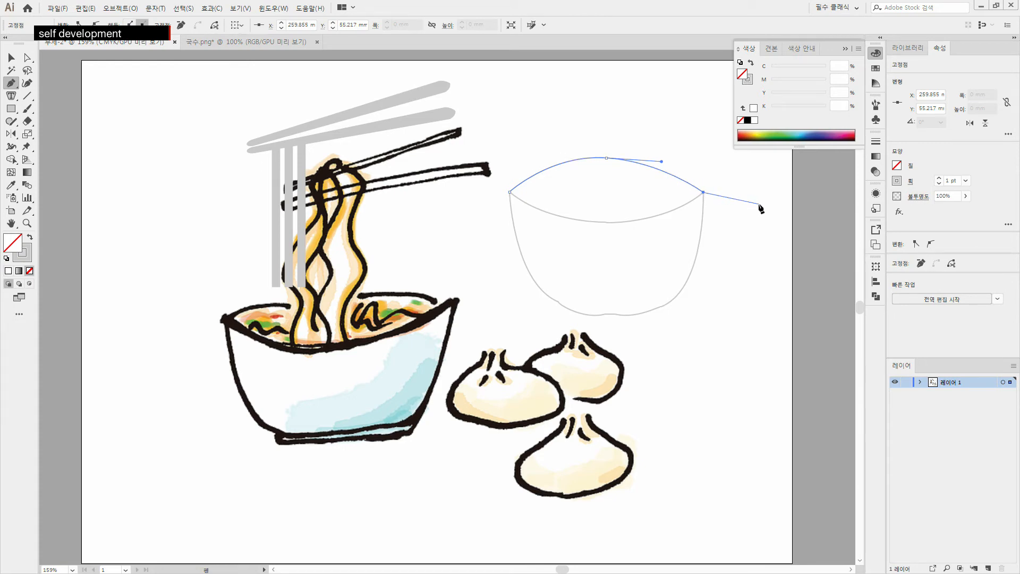
pyautogui.keyDown('ctrl'); pyautogui.click(744, 307); pyautogui.keyUp('ctrl')
pyautogui.click(744, 307)
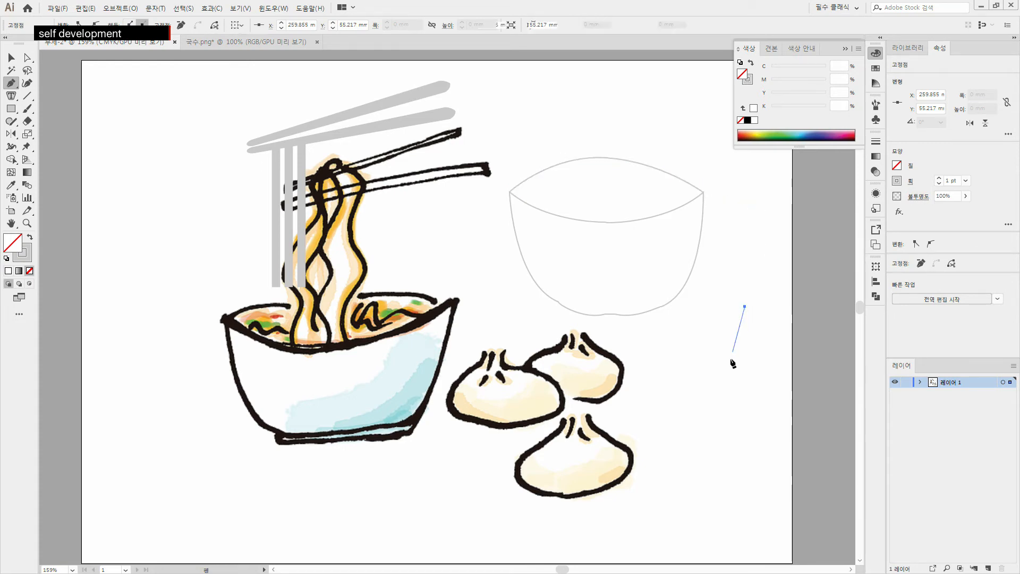
pyautogui.press('Escape')
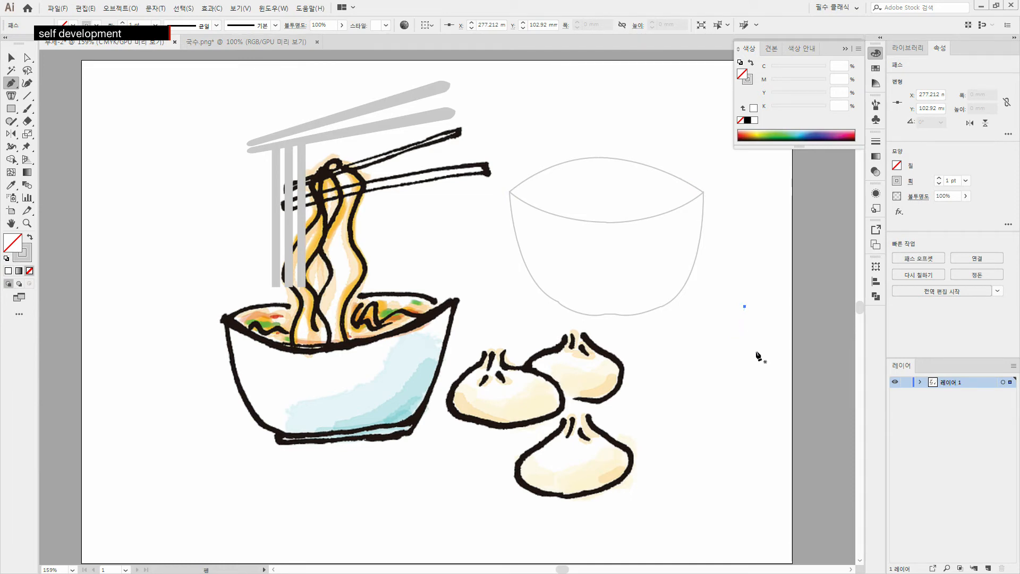
pyautogui.hotkey('ctrl', 'z')
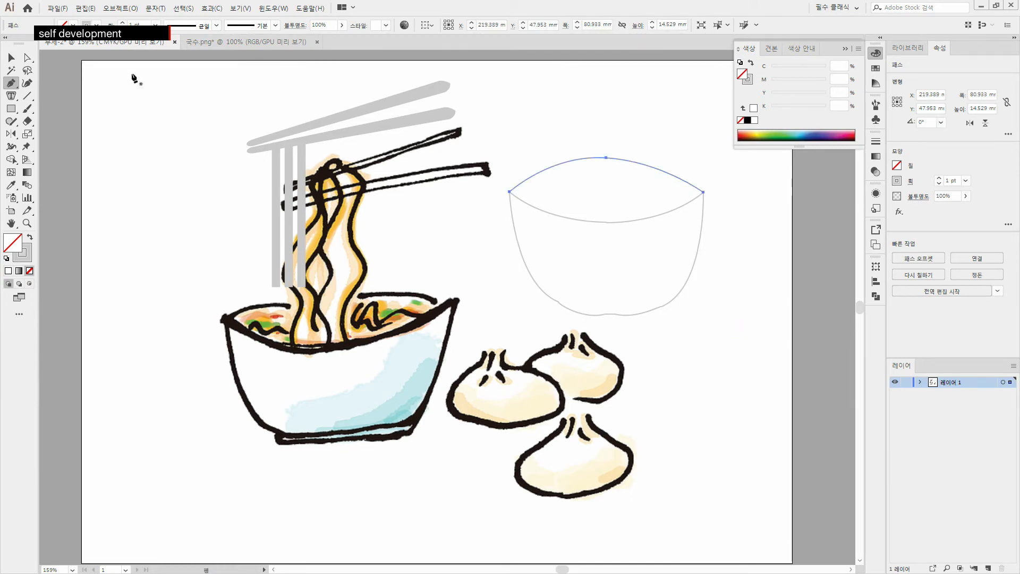
pyautogui.click(11, 58)
pyautogui.click(691, 352)
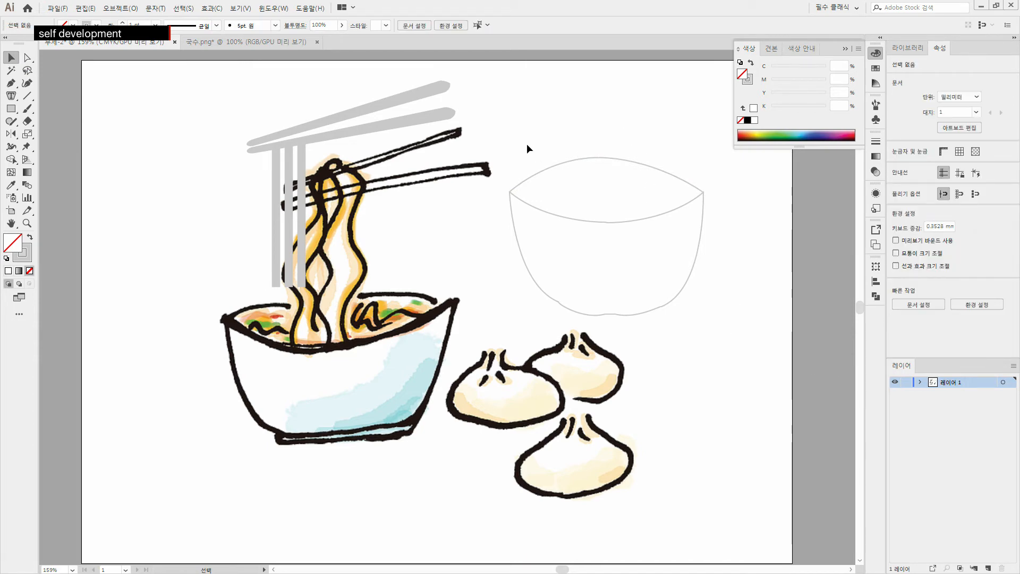
# - Move the middle anchor of the back rim down to flatten the arch above the bowl
pyautogui.click(26, 58)
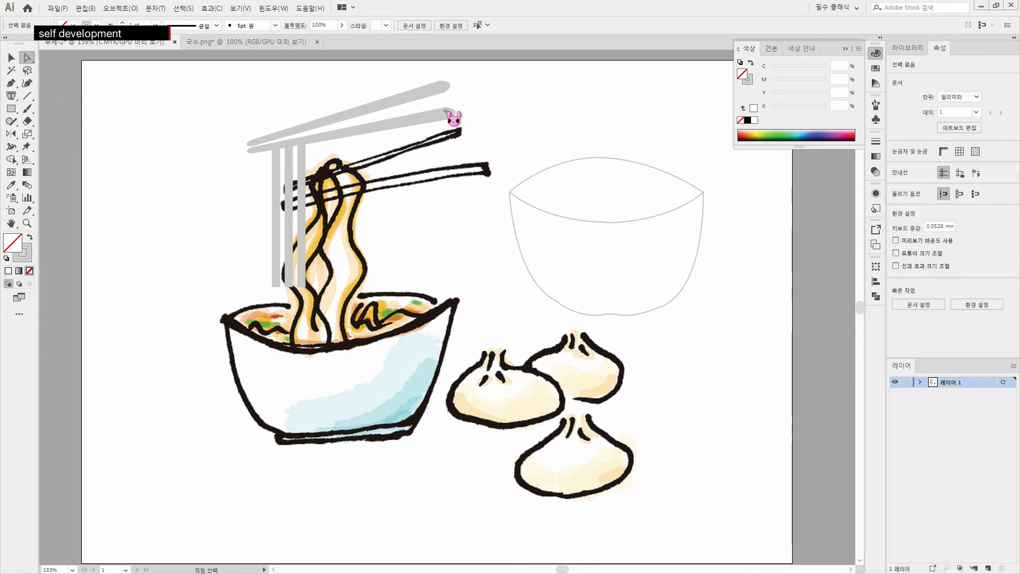
pyautogui.click(599, 159)
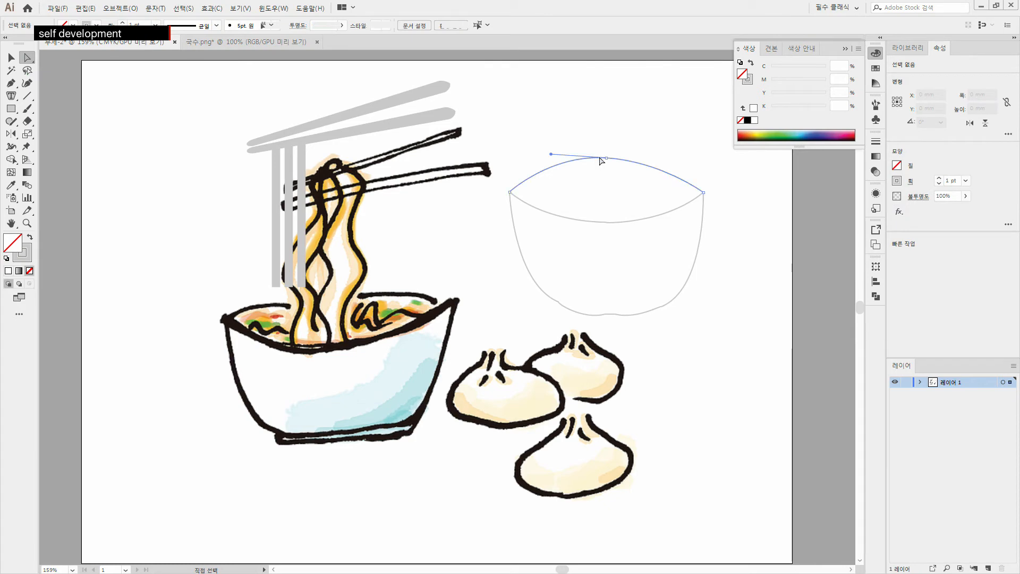
pyautogui.click(607, 159)
pyautogui.moveTo(607, 159); pyautogui.dragTo(603, 184)
pyautogui.click(606, 151)
# - Shorten and level the direction handles of the back rim's middle anchor so the rim curves gently between the bowl's upper corners
pyautogui.click(646, 186)
pyautogui.click(645, 186)
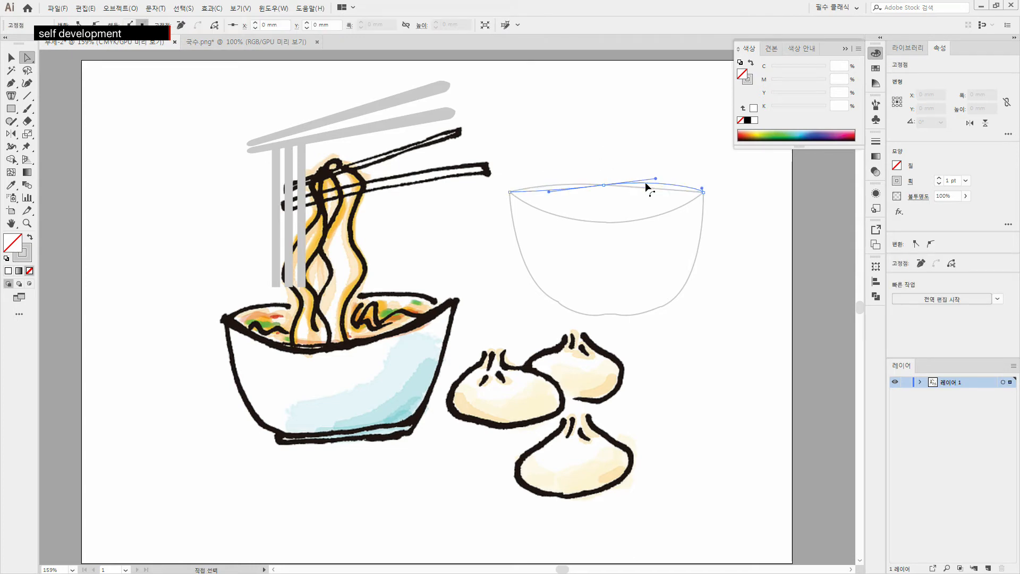
pyautogui.click(639, 177)
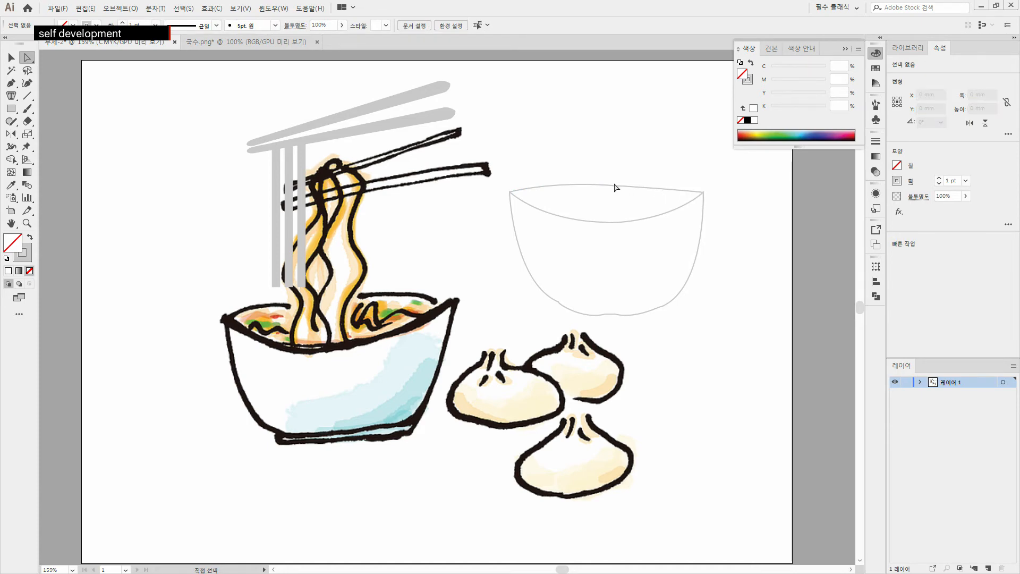
pyautogui.moveTo(605, 186); pyautogui.dragTo(614, 185)
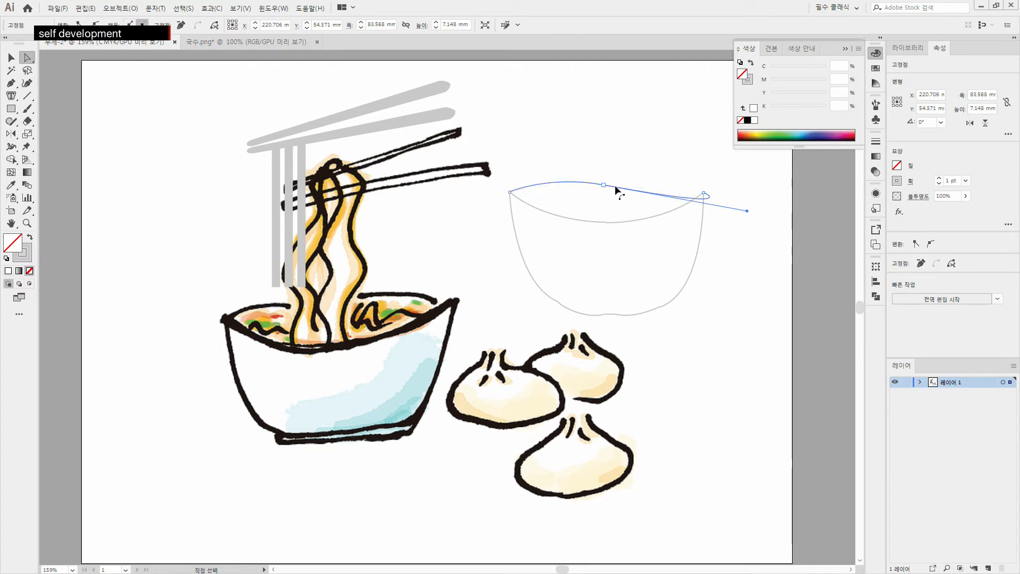
pyautogui.click(750, 215)
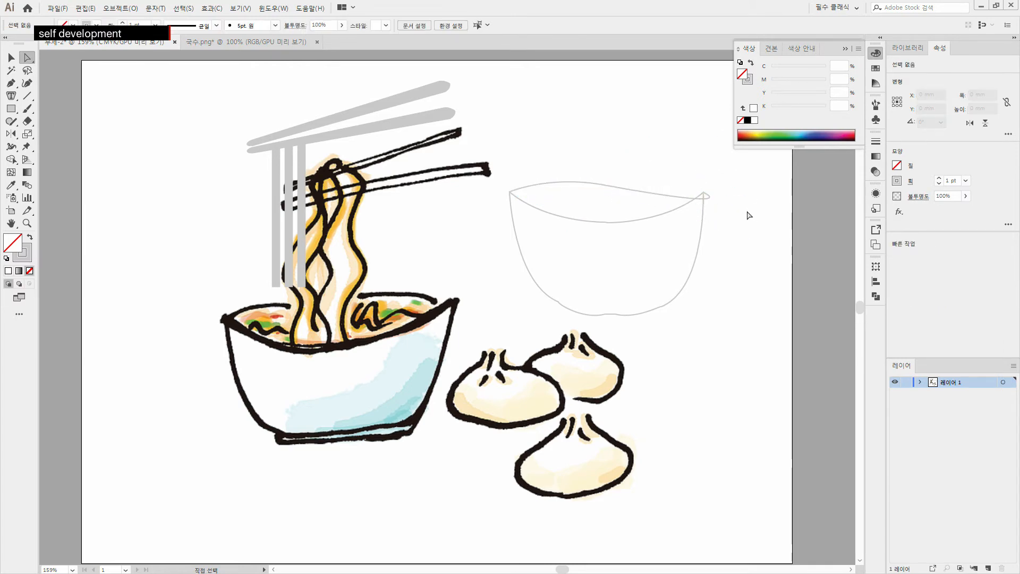
pyautogui.click(614, 187)
pyautogui.moveTo(748, 213); pyautogui.dragTo(645, 183)
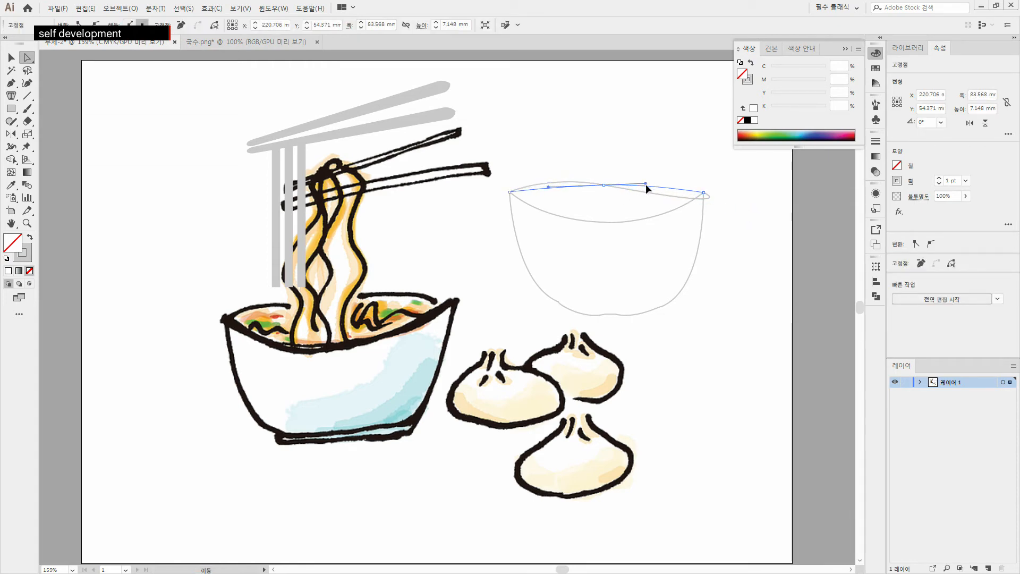
pyautogui.click(764, 272)
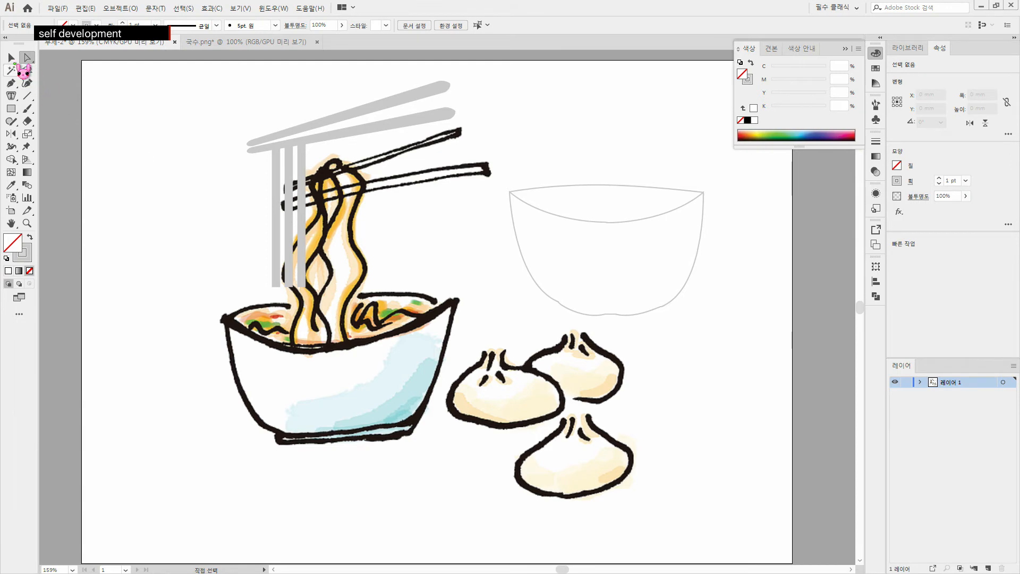
# - Draw a foot rectangle about 33 mm wide and 4.2 mm high beneath the bowl, swapping its grey stroke to a fill
pyautogui.click(11, 108)
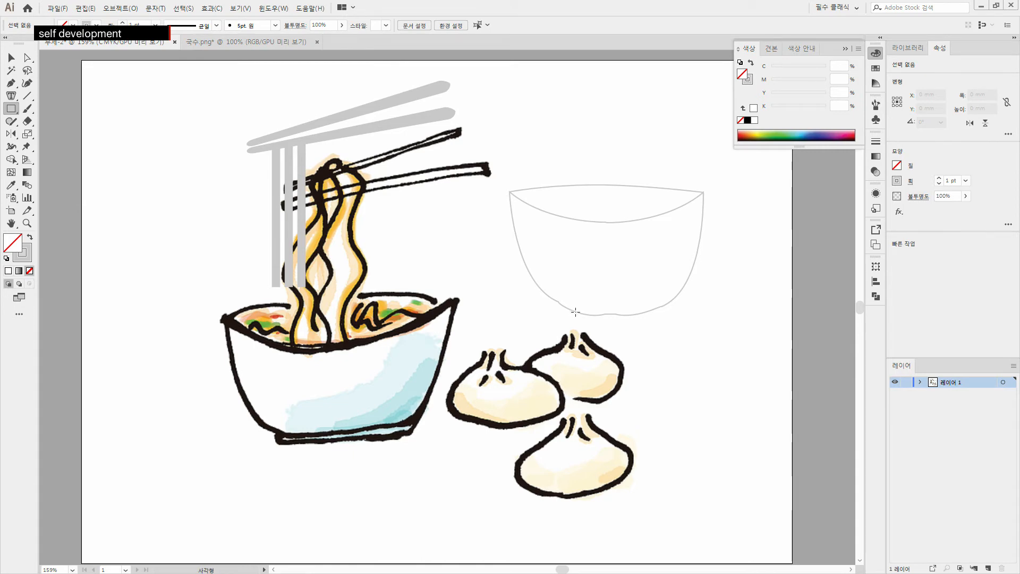
pyautogui.moveTo(575, 312); pyautogui.dragTo(655, 320)
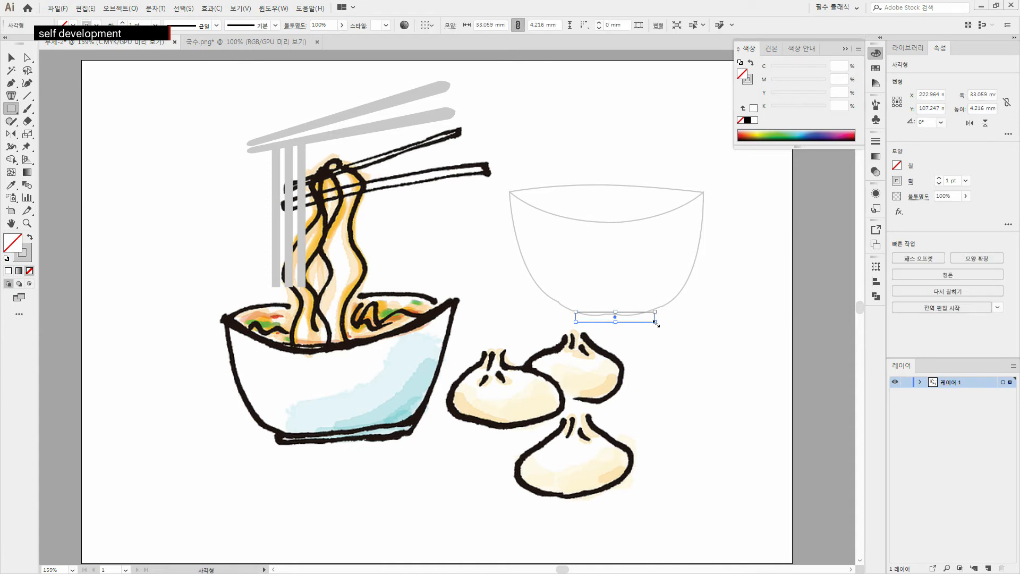
pyautogui.click(31, 239)
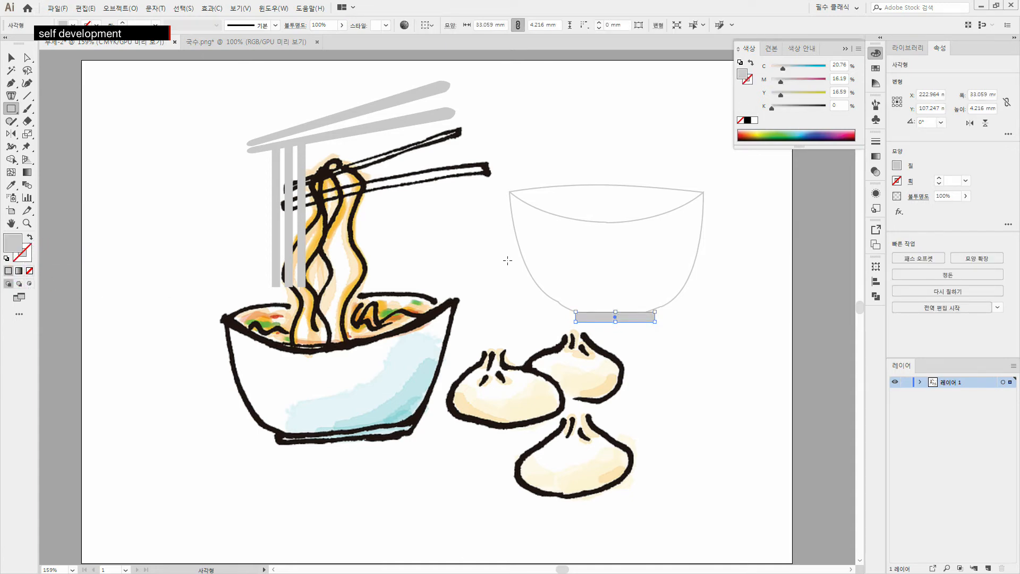
# - Nudge the grey foot rectangle about 1.4 mm left and 0.35 mm up to centre it against the bowl's base
pyautogui.press('Left')
pyautogui.press('Left')
pyautogui.press('Left')
pyautogui.press('Left')
pyautogui.press('Up')
pyautogui.press('Up')
pyautogui.press('Down')
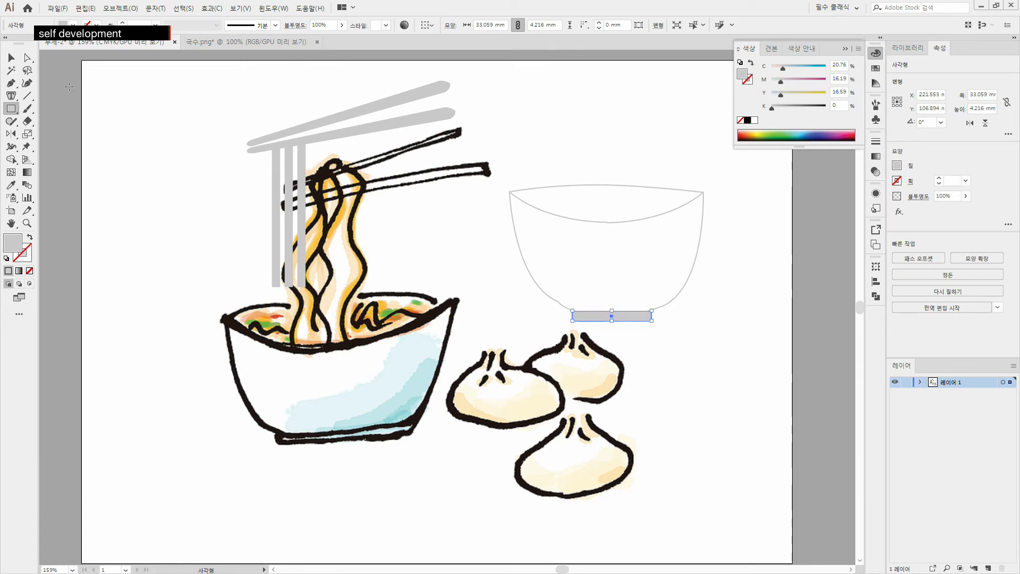
# - Nudge the grey base rectangle slightly up and left so it sits centred under the bowl outline
pyautogui.click(12, 58)
pyautogui.click(710, 370)
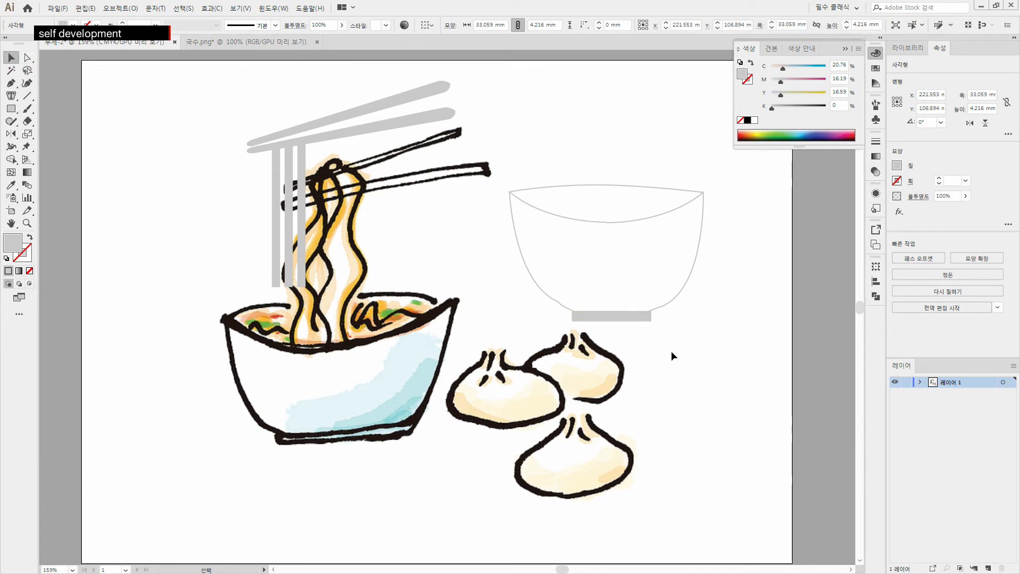
pyautogui.press('Up')
pyautogui.press('Left')
pyautogui.press('Left')
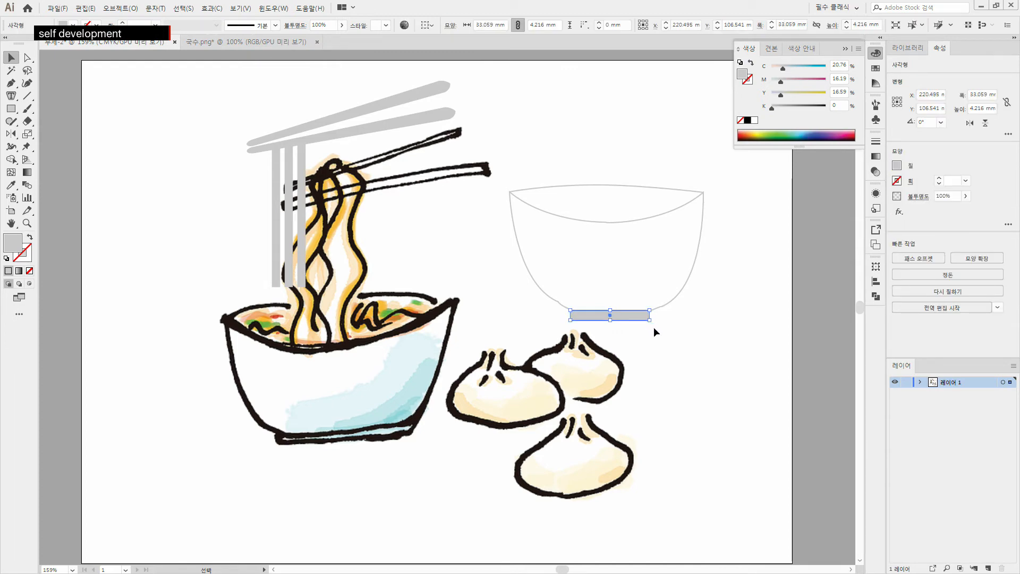
pyautogui.click(684, 356)
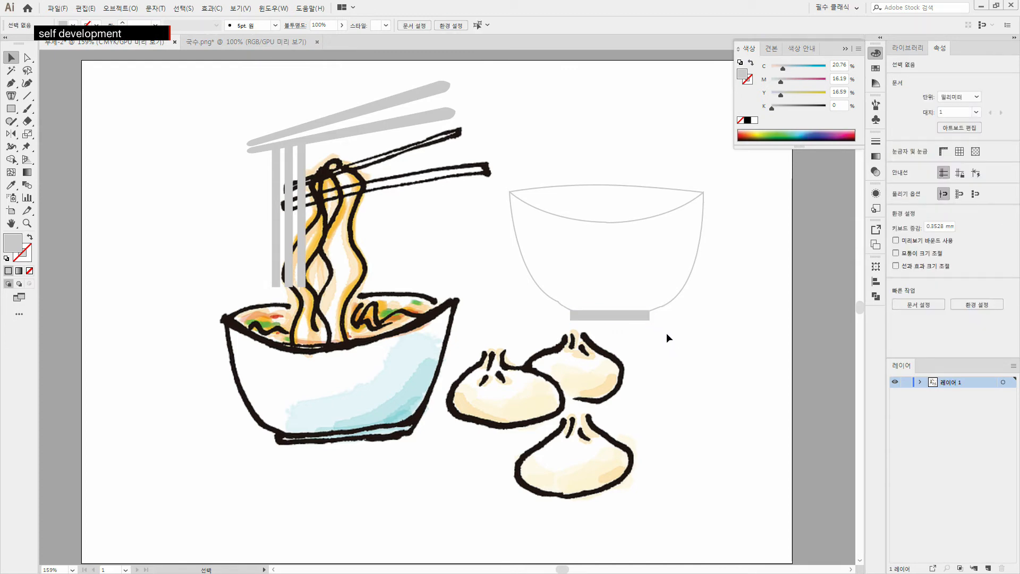
# - Set the stroke weight of the bowl's rim and body paths to 10 pt
pyautogui.click(697, 242)
pyautogui.click(708, 238)
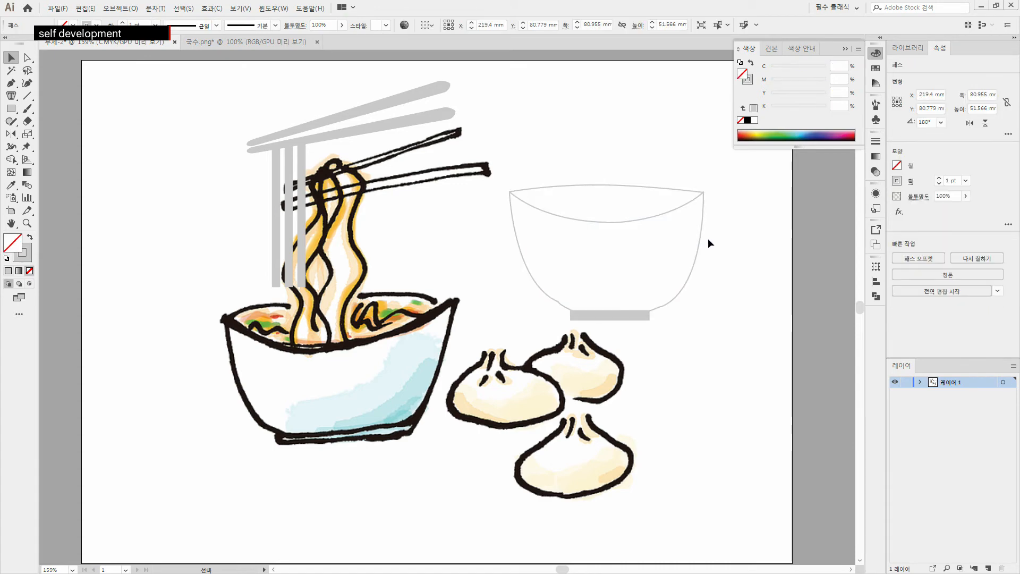
pyautogui.moveTo(714, 169); pyautogui.dragTo(504, 273)
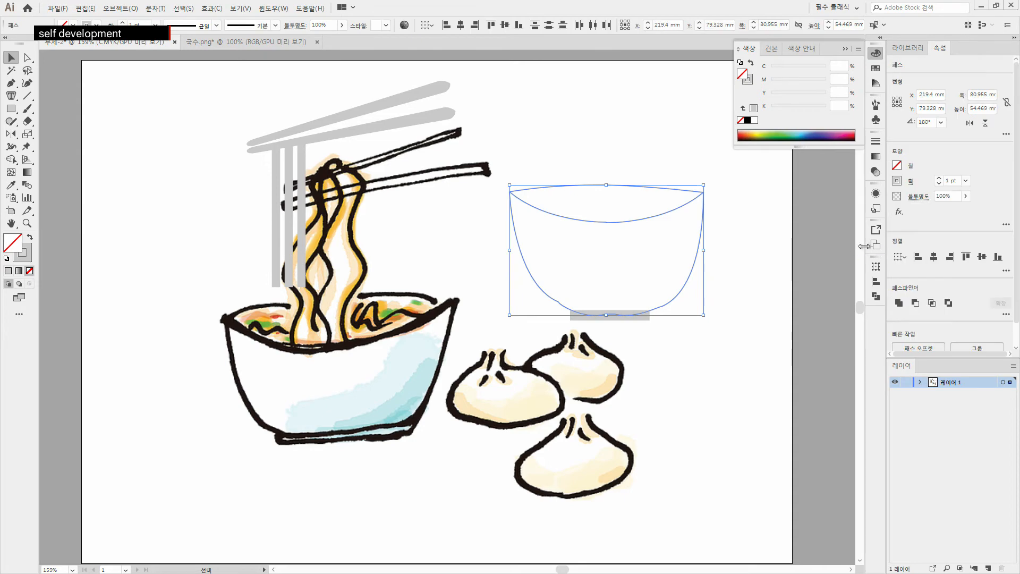
pyautogui.click(938, 178)
pyautogui.click(939, 179)
pyautogui.click(938, 179)
pyautogui.click(938, 179)
pyautogui.click(939, 178)
pyautogui.click(938, 178)
pyautogui.click(939, 179)
pyautogui.click(939, 178)
pyautogui.click(939, 179)
pyautogui.click(699, 376)
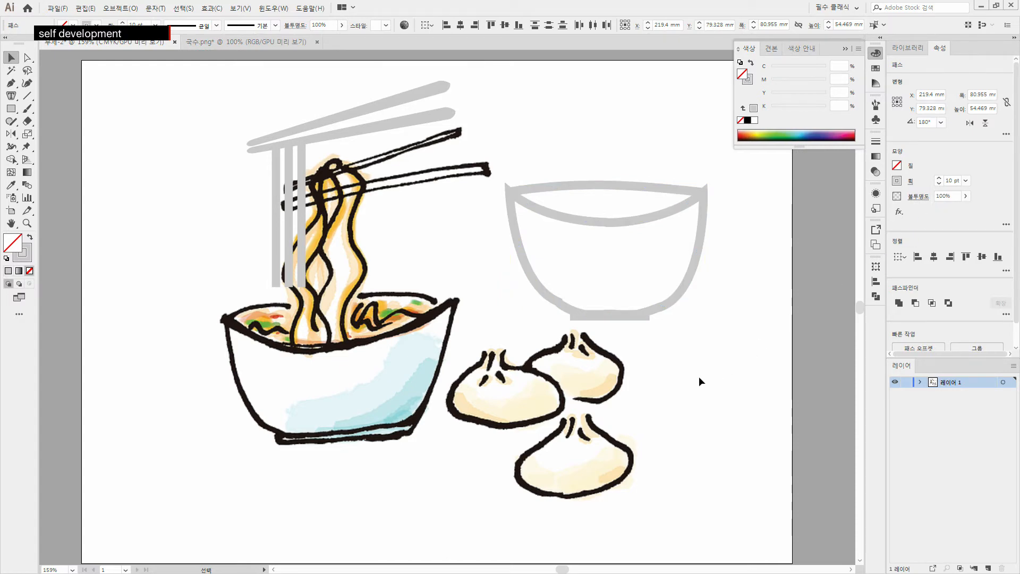
pyautogui.click(544, 186)
pyautogui.click(27, 58)
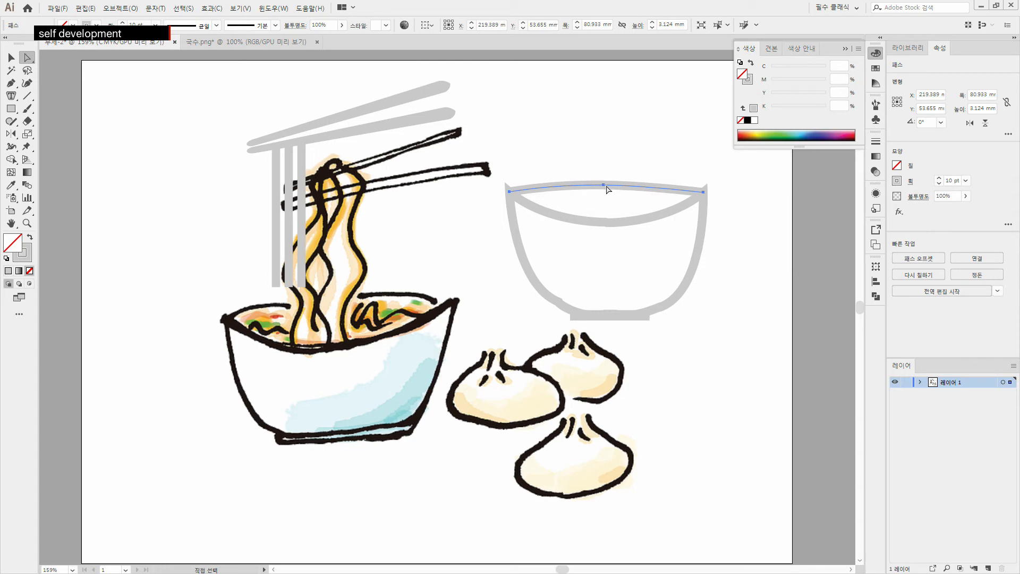
pyautogui.moveTo(604, 186); pyautogui.dragTo(608, 174)
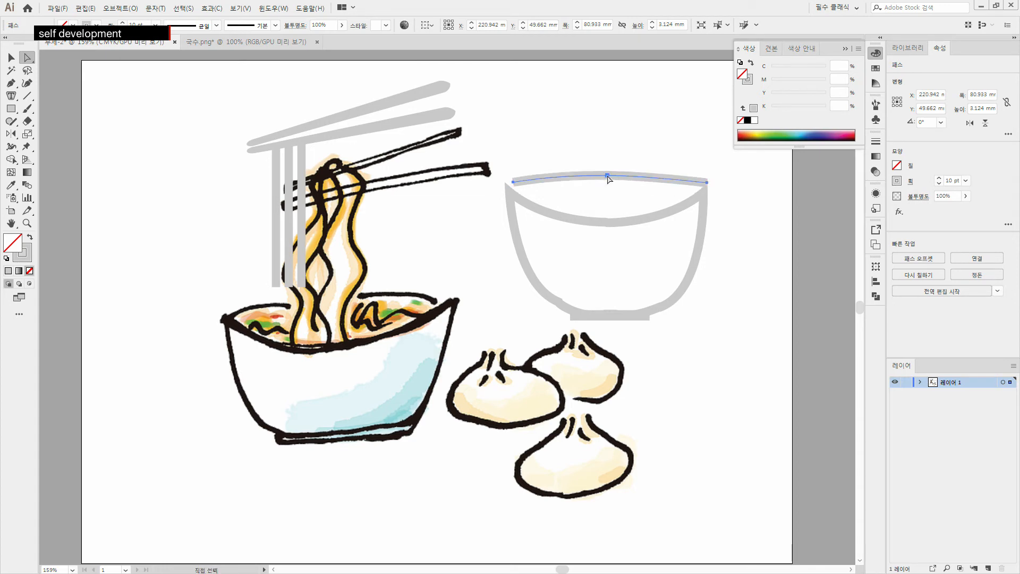
pyautogui.click(510, 192)
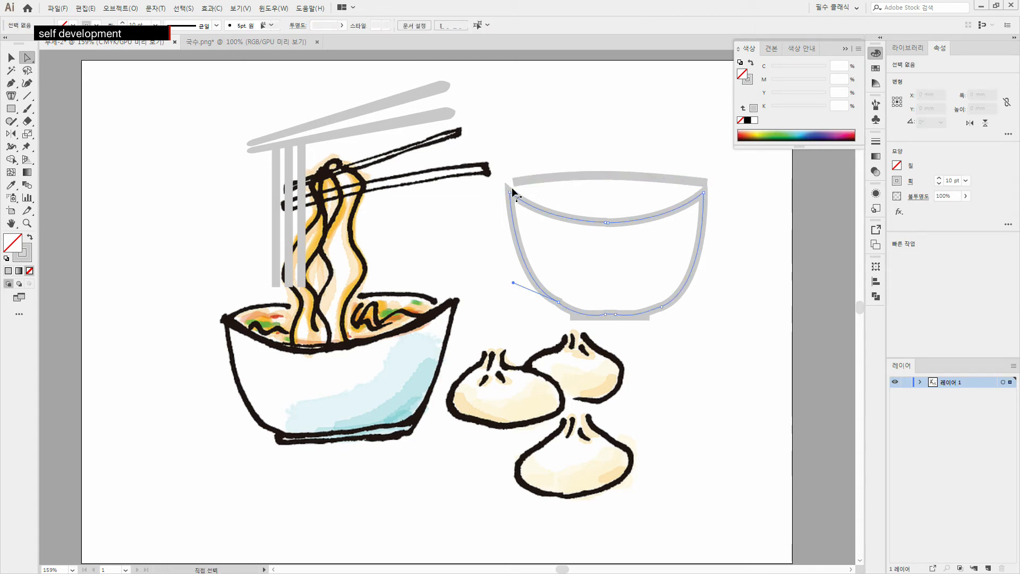
pyautogui.moveTo(513, 183); pyautogui.dragTo(510, 192)
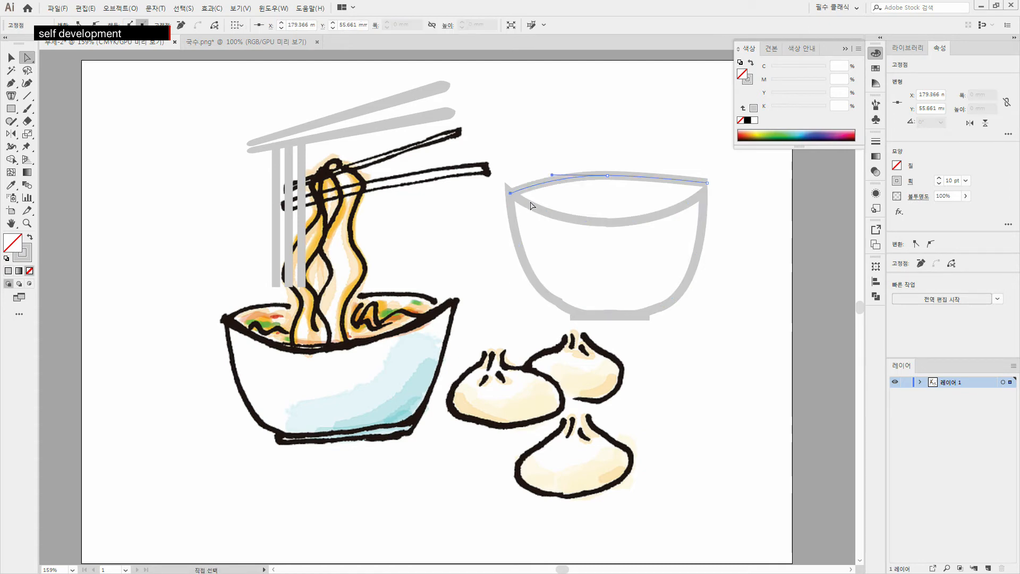
pyautogui.click(556, 142)
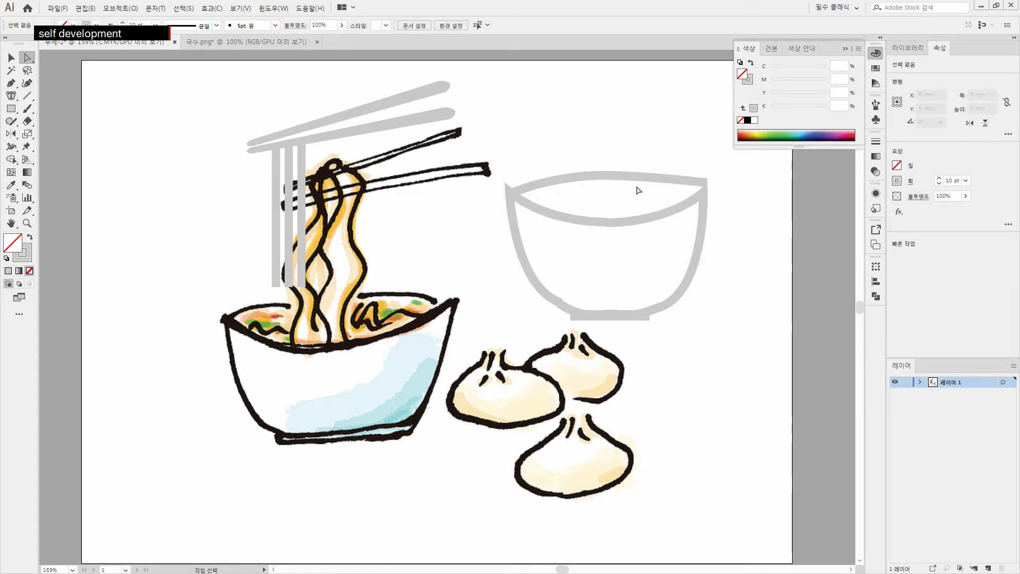
pyautogui.hotkey('ctrl', 'z')
pyautogui.hotkey('ctrl', 'z')
# - Give the bowl's body path round corner joins in its stroke settings
pyautogui.click(731, 258)
pyautogui.click(704, 193)
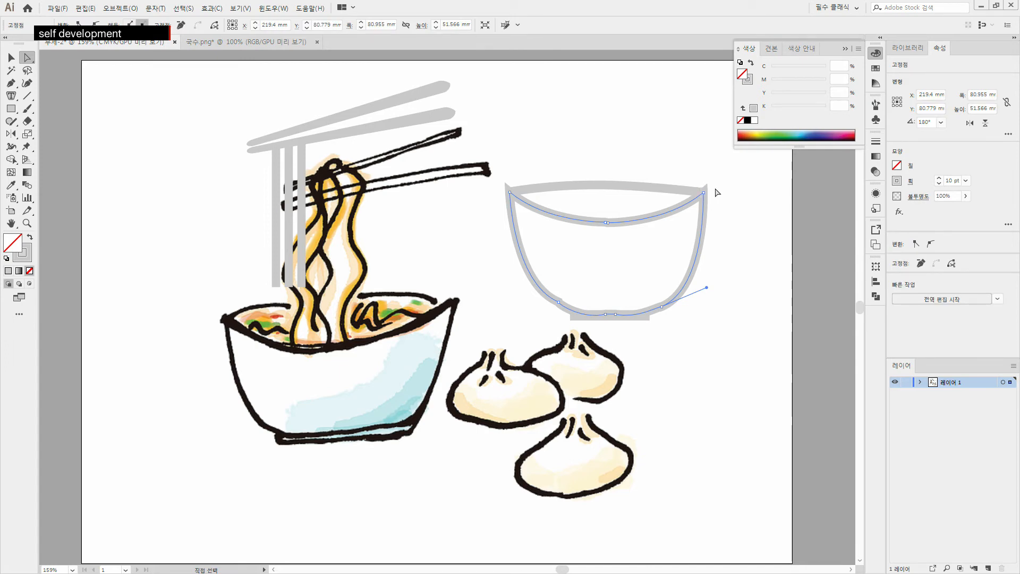
pyautogui.click(723, 229)
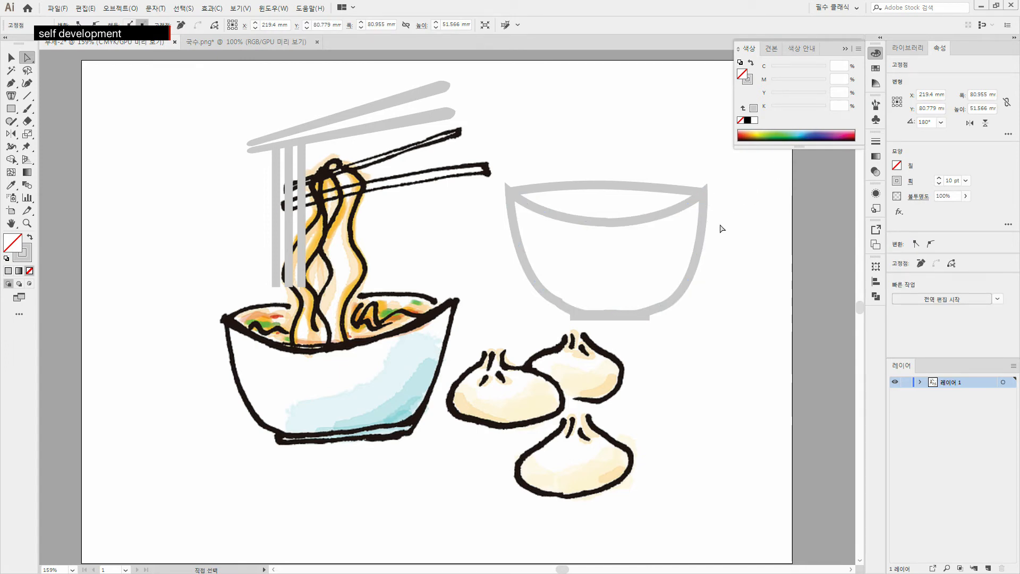
pyautogui.click(705, 212)
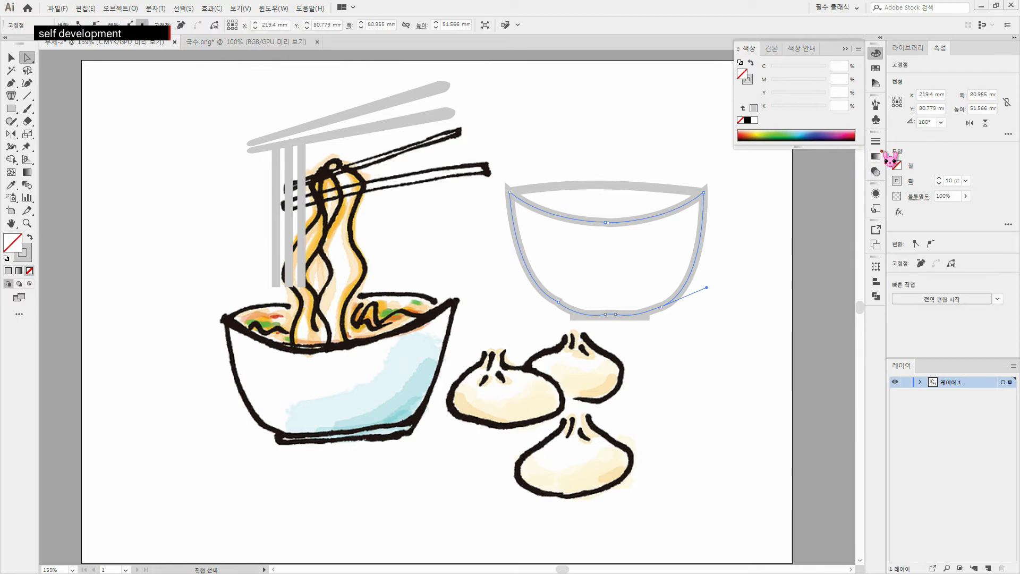
pyautogui.click(875, 141)
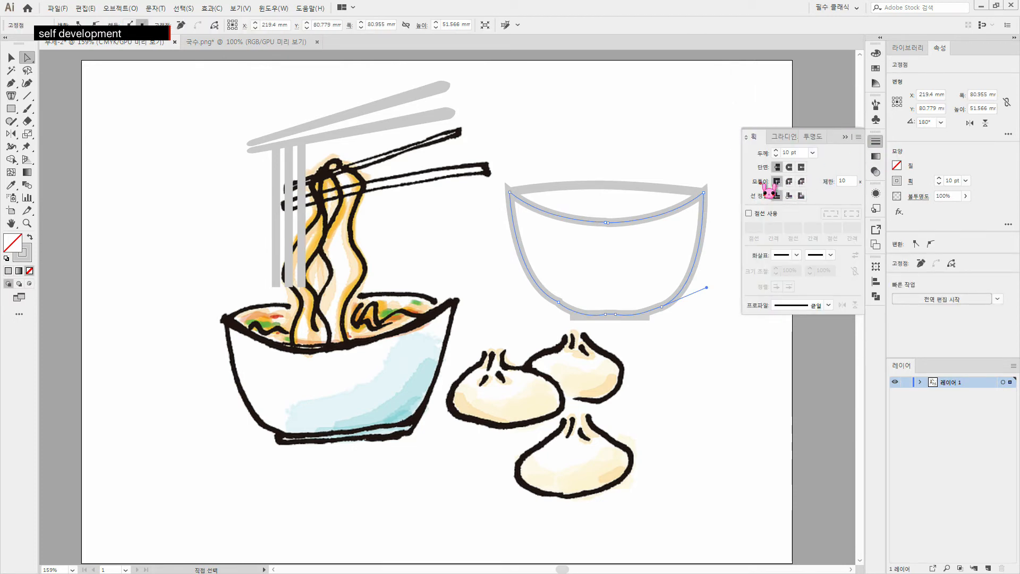
pyautogui.click(788, 181)
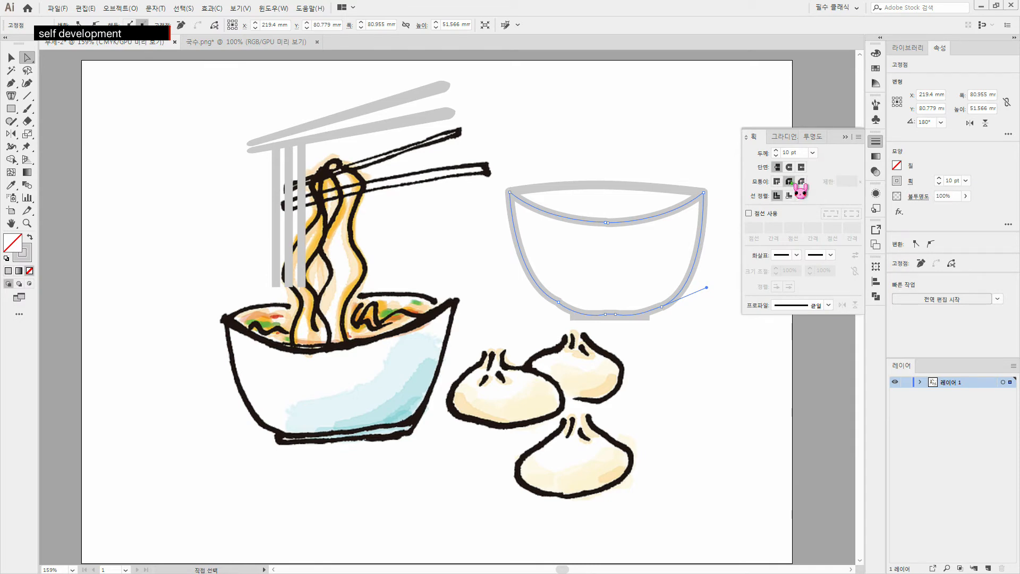
pyautogui.click(709, 135)
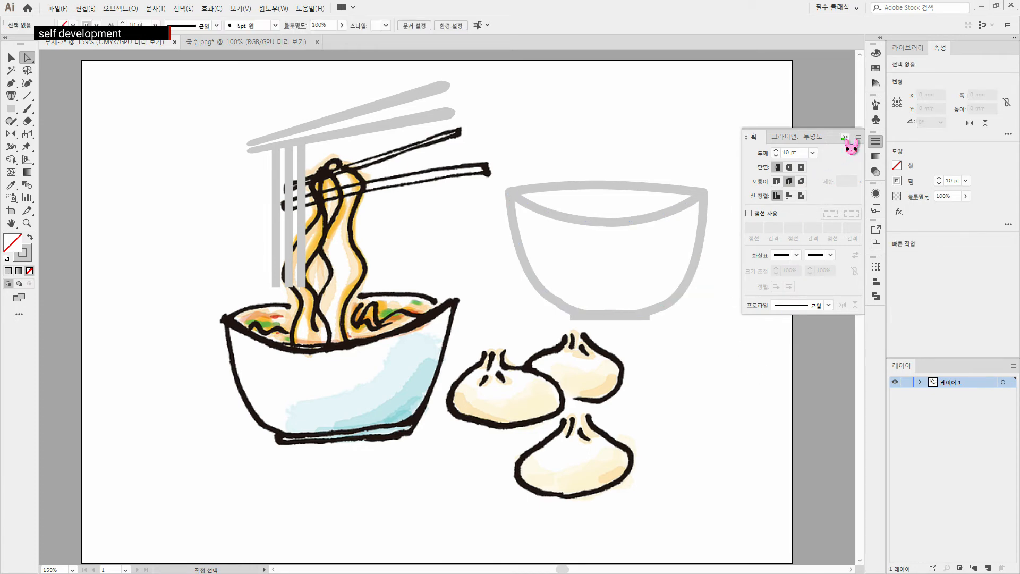
pyautogui.click(875, 141)
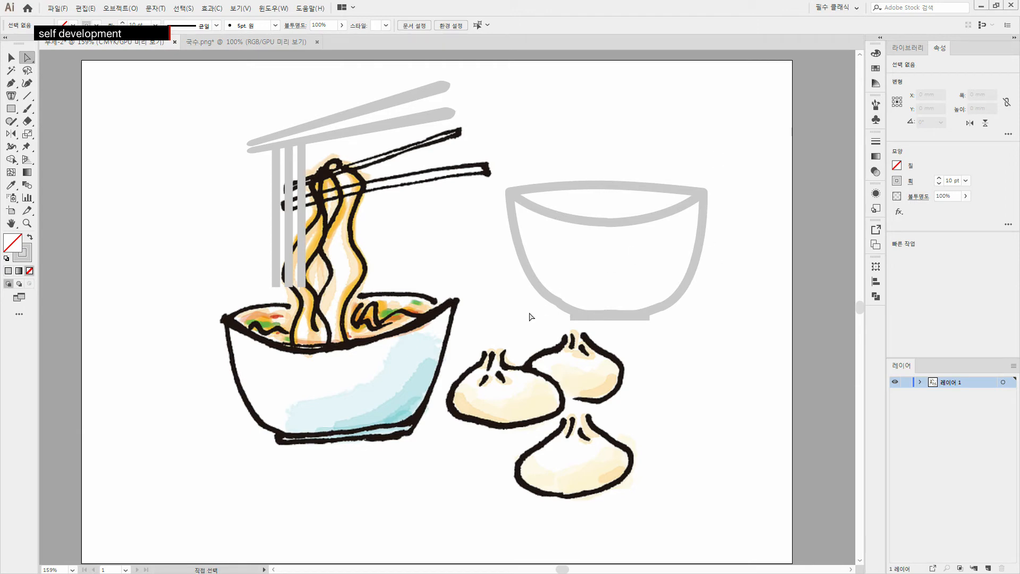
# - Move the complete grey bowl with its base onto the bowl in the reference sketch
pyautogui.click(11, 57)
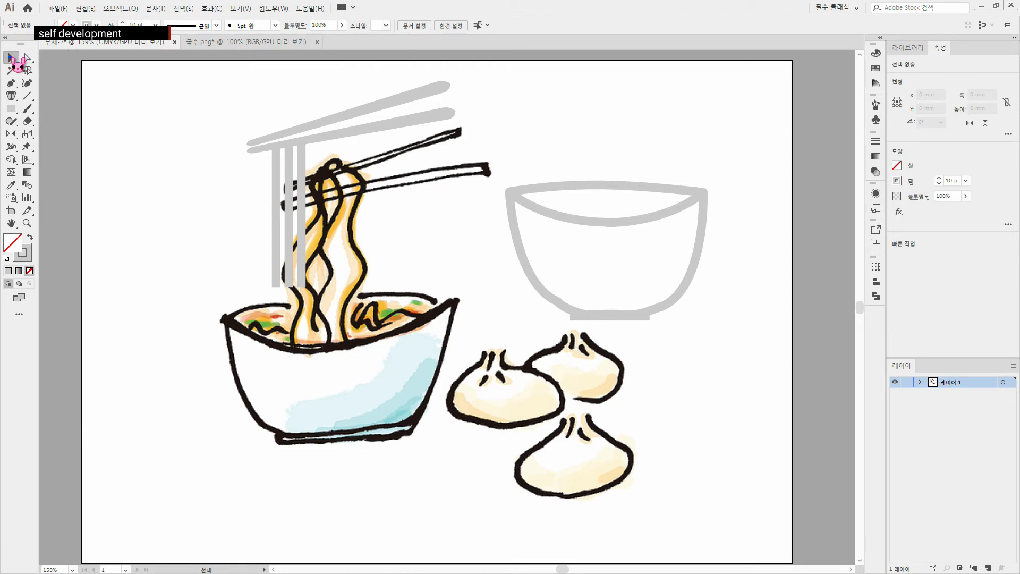
pyautogui.moveTo(734, 167); pyautogui.dragTo(502, 327)
pyautogui.moveTo(614, 317); pyautogui.dragTo(335, 437)
pyautogui.click(391, 499)
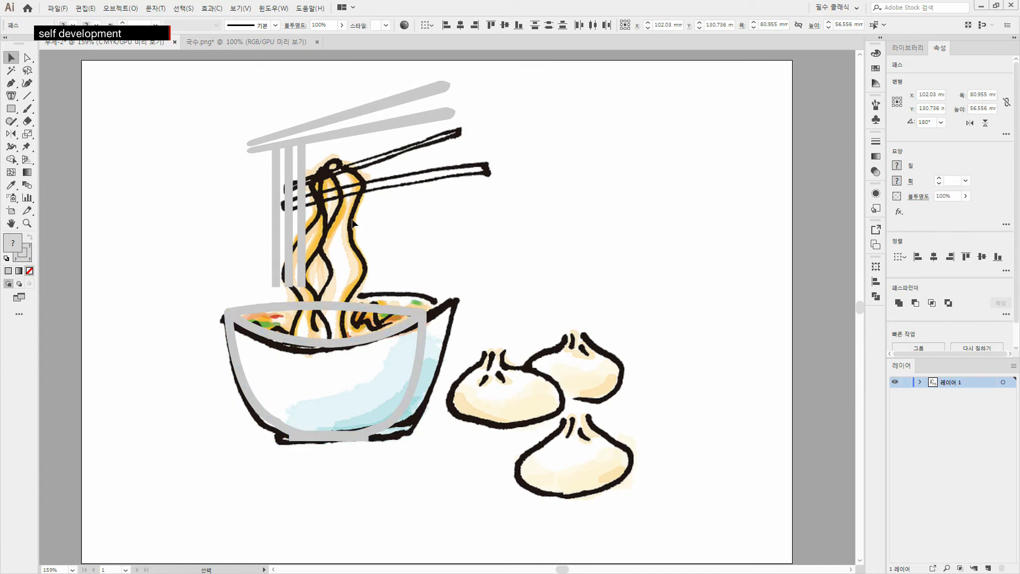
# - Move the grey chopsticks and noodle strips down together so the noodles reach into the bowl
pyautogui.moveTo(232, 102); pyautogui.dragTo(391, 216)
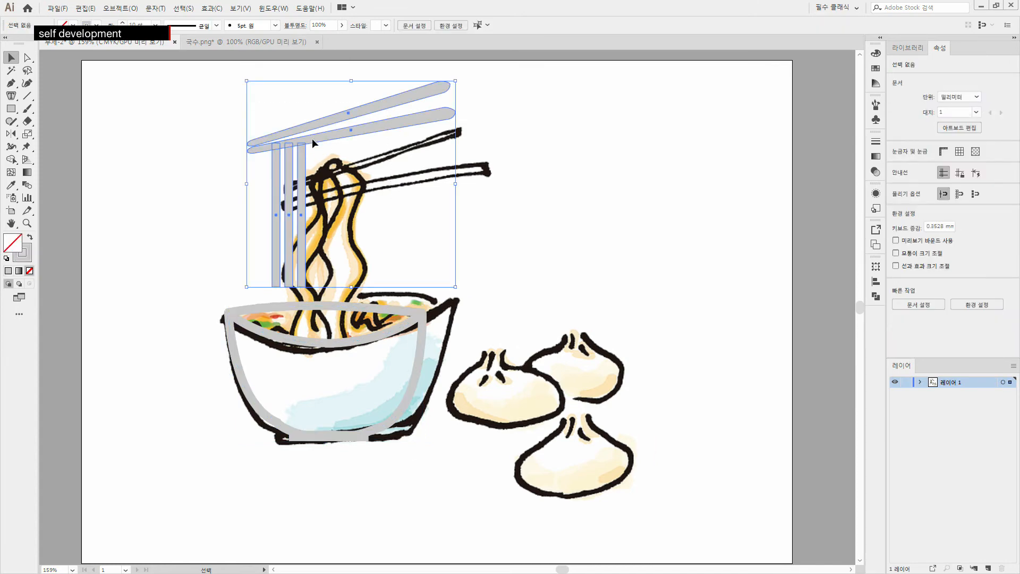
pyautogui.moveTo(315, 143); pyautogui.dragTo(331, 195)
pyautogui.click(783, 327)
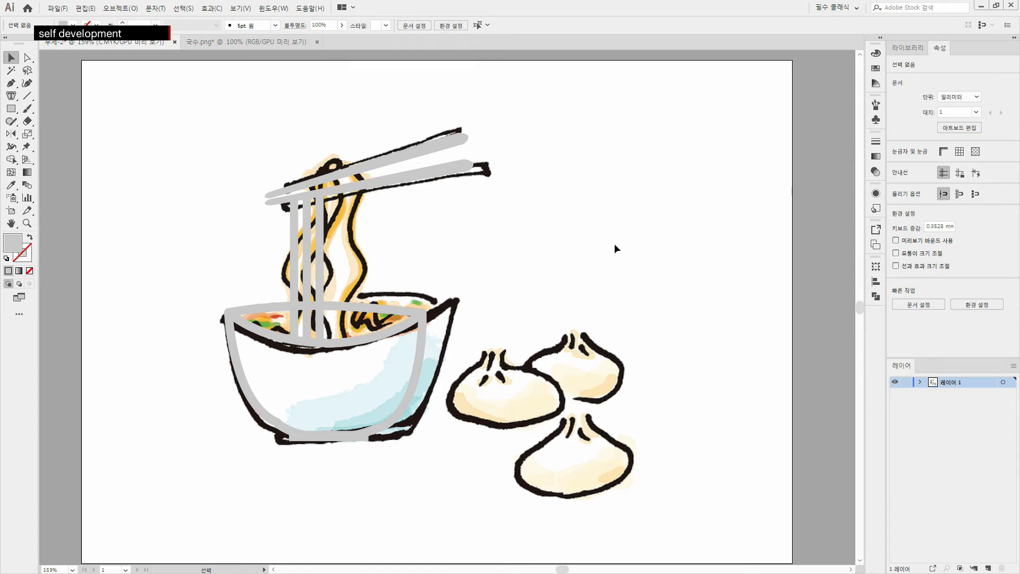
# - Unlock all objects and delete the reference sketch image
pyautogui.click(128, 9)
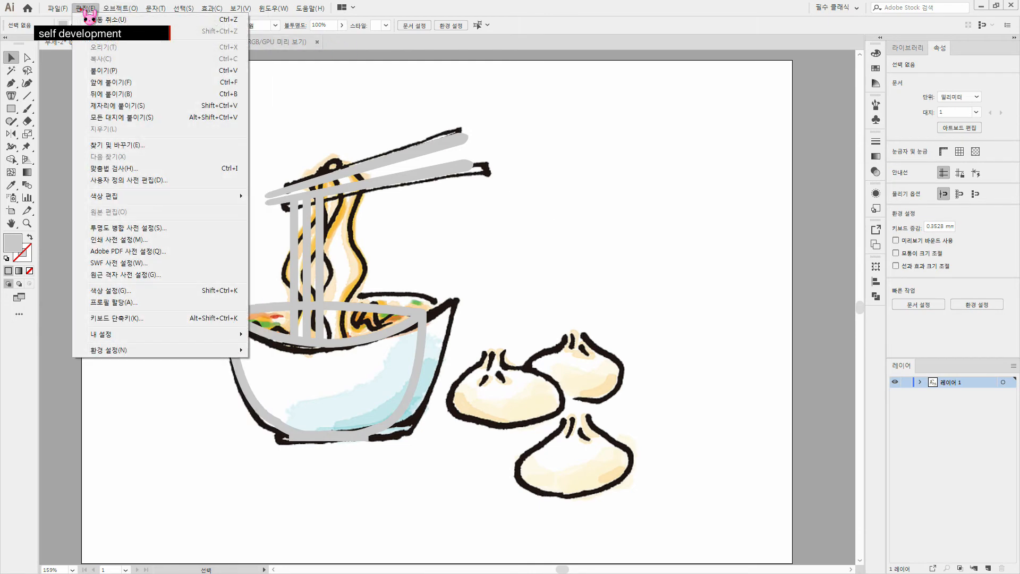
pyautogui.click(136, 11)
pyautogui.click(132, 11)
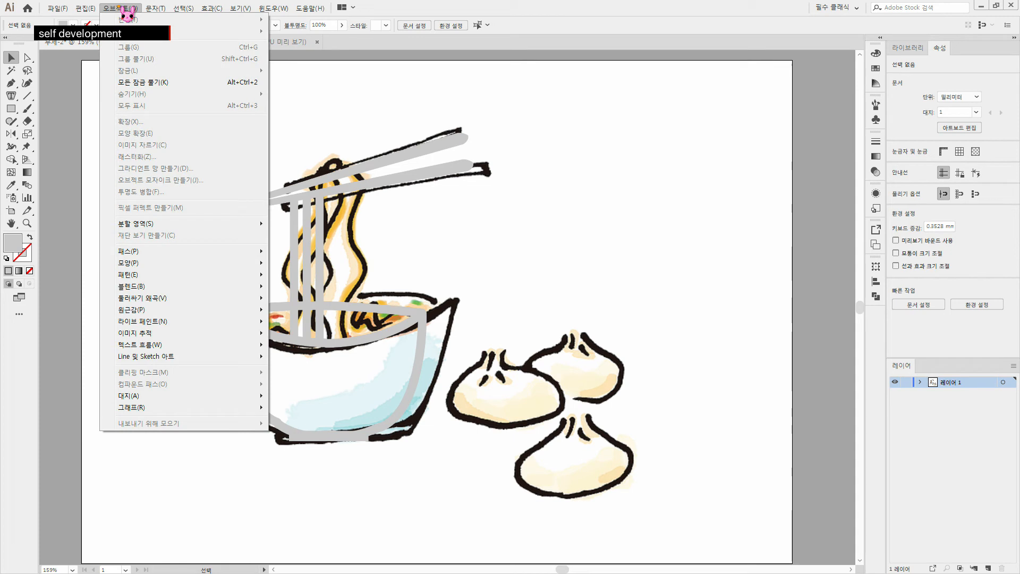
pyautogui.click(154, 82)
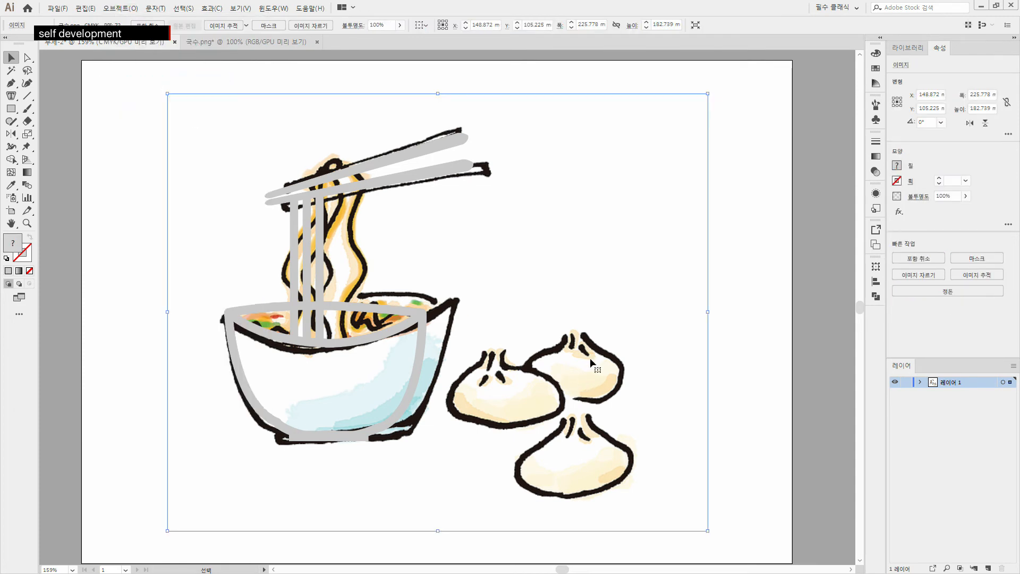
pyautogui.press('Delete')
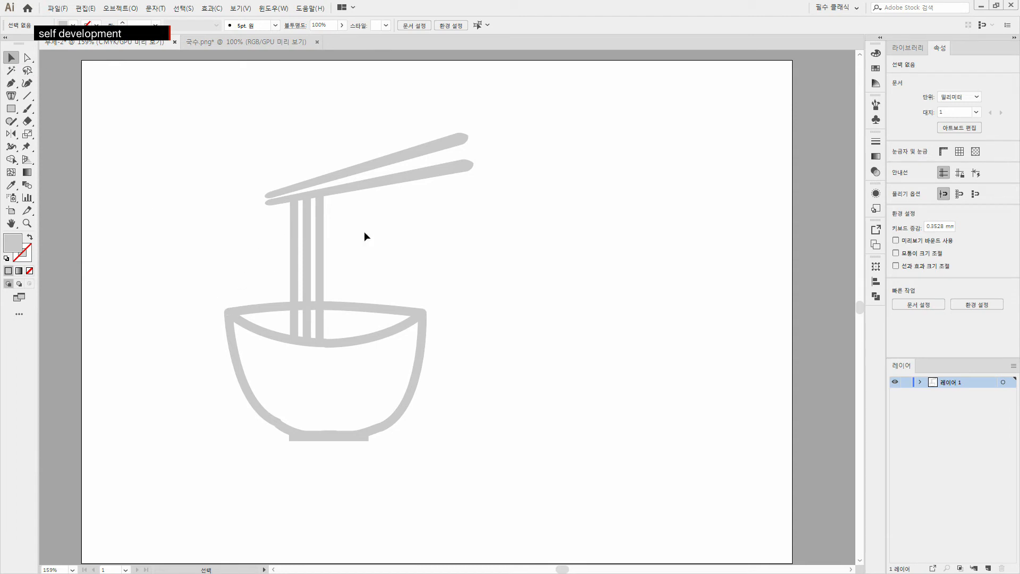
# - Switch to outline view and check the paths of the chopsticks, noodles, base and bowl by selecting them
pyautogui.hotkey('ctrl', 'y')
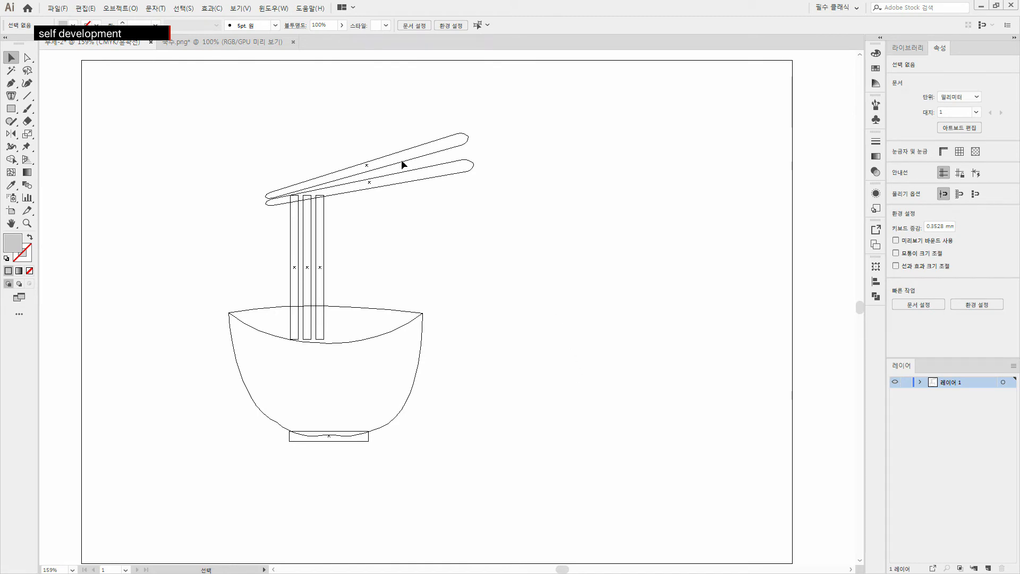
pyautogui.moveTo(363, 129); pyautogui.dragTo(416, 215)
pyautogui.moveTo(320, 264); pyautogui.dragTo(348, 273)
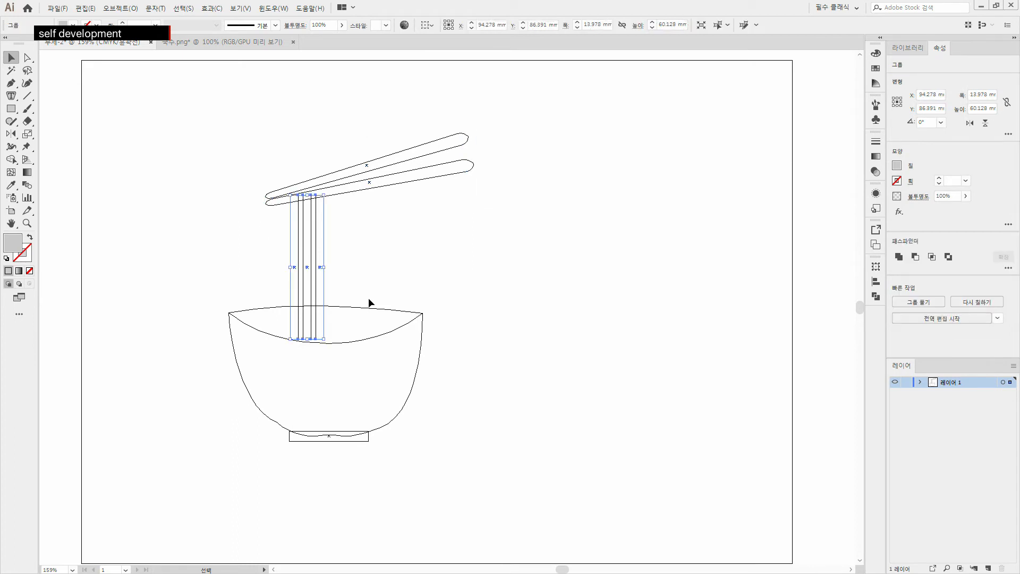
pyautogui.click(360, 440)
pyautogui.click(361, 443)
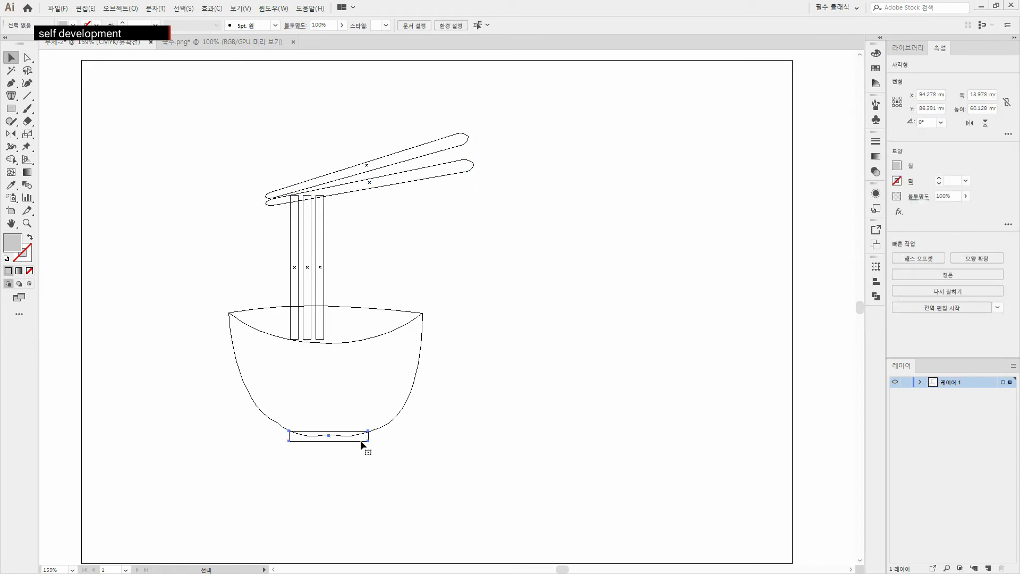
pyautogui.moveTo(445, 287); pyautogui.dragTo(381, 385)
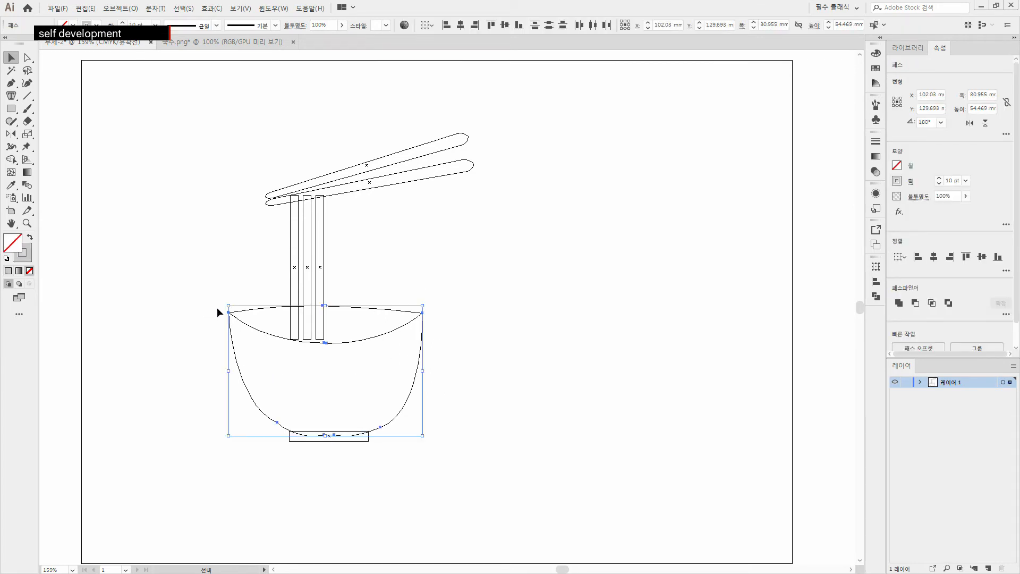
pyautogui.click(192, 315)
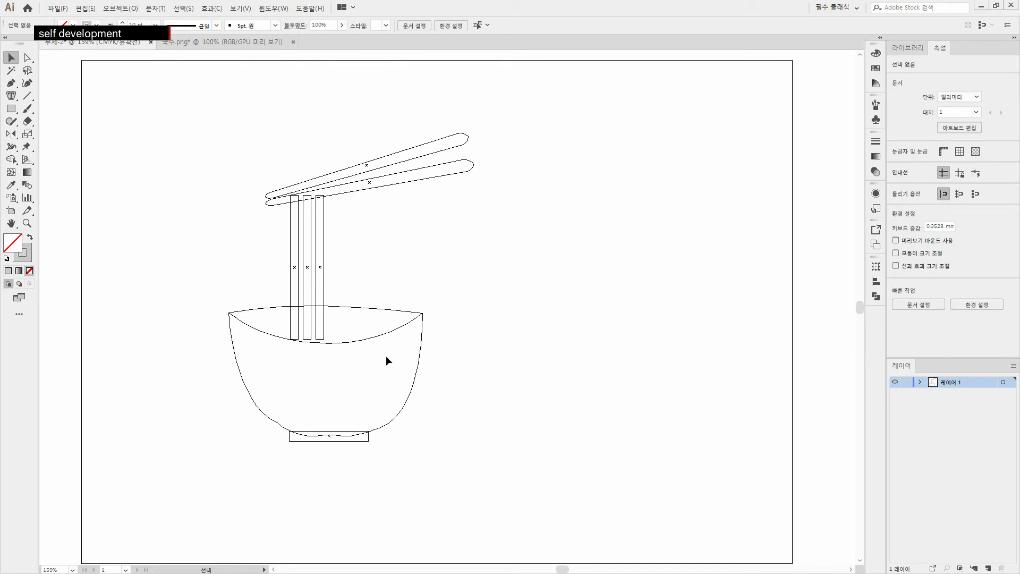
# - Select the bowl's paths and flatten their transparency with a raster/vector balance of 100 and all strokes converted to outlines
pyautogui.moveTo(380, 358)
pyautogui.mouseDown()
pyautogui.moveTo(431, 314)
pyautogui.moveTo(390, 356)
pyautogui.mouseUp()
pyautogui.click(455, 312)
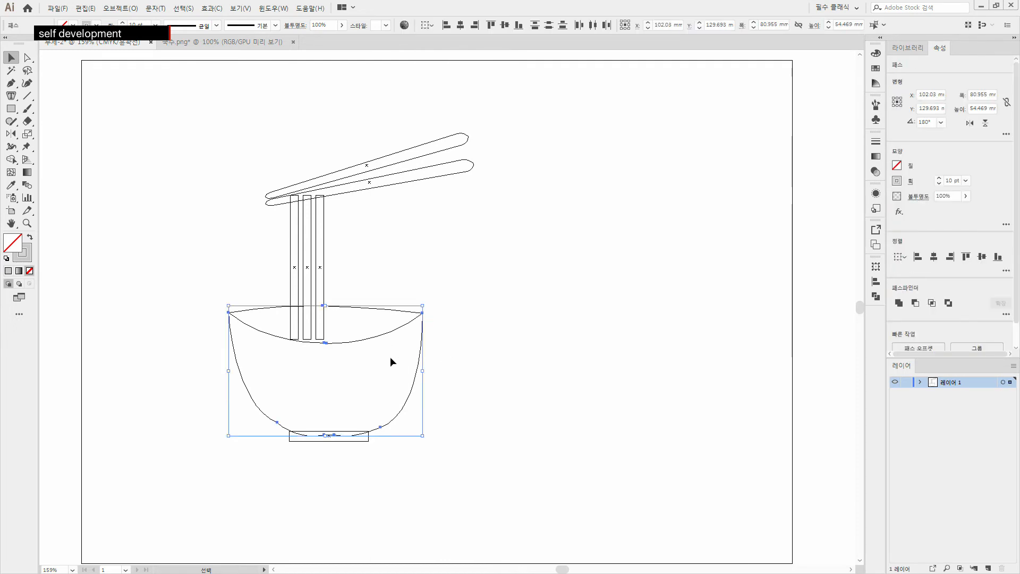
pyautogui.click(489, 338)
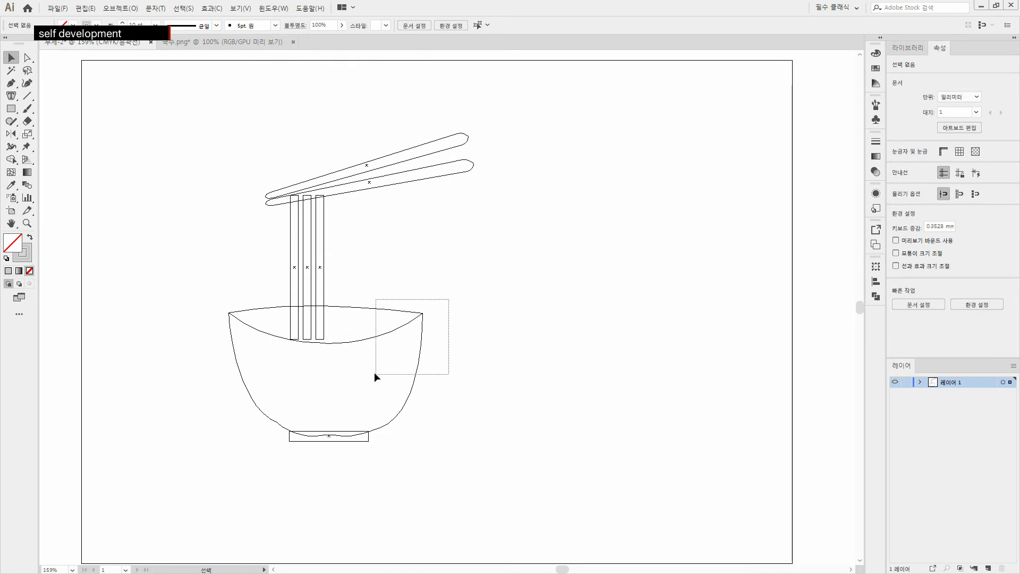
pyautogui.moveTo(374, 373); pyautogui.dragTo(374, 374)
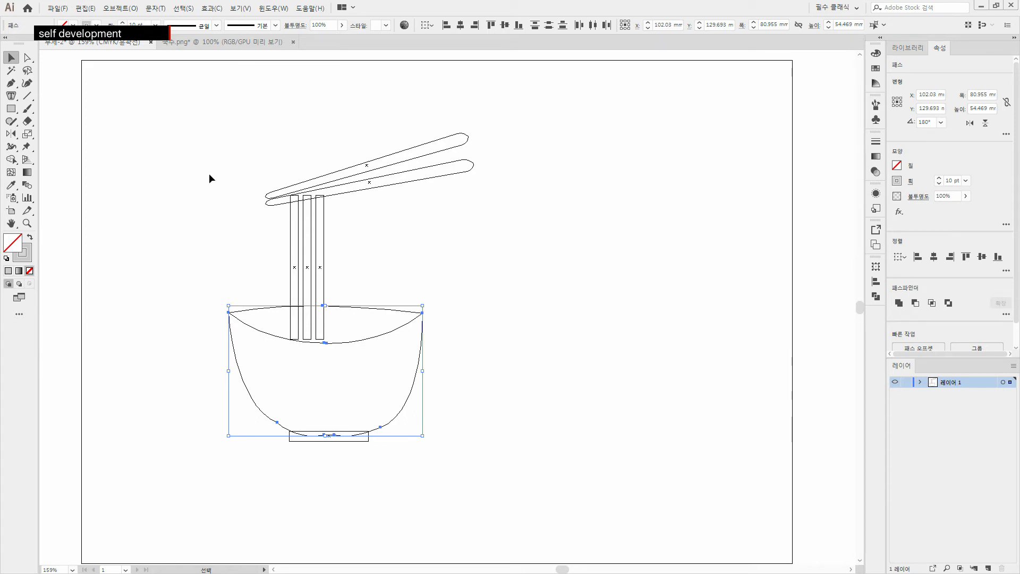
pyautogui.click(120, 7)
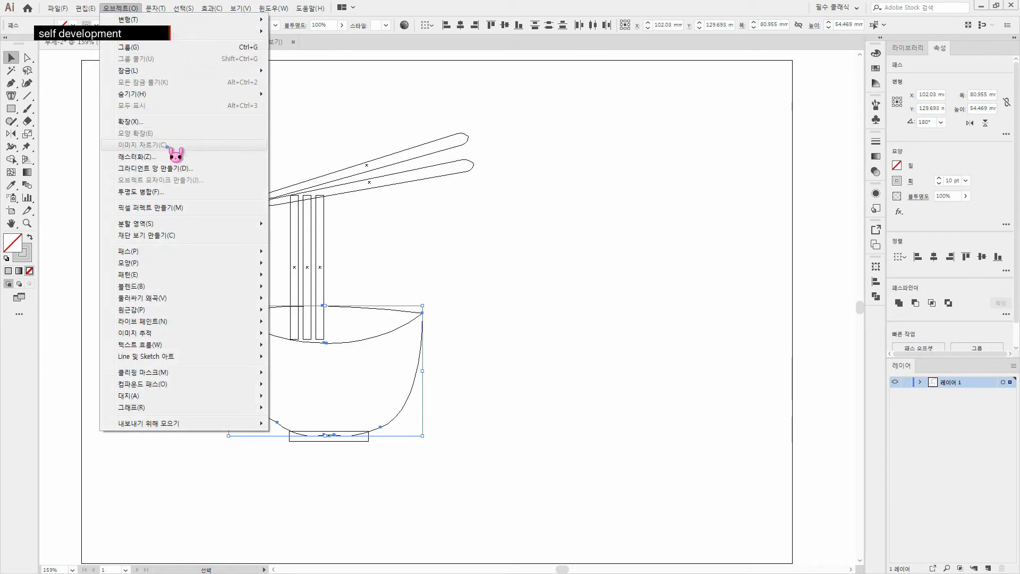
pyautogui.click(173, 193)
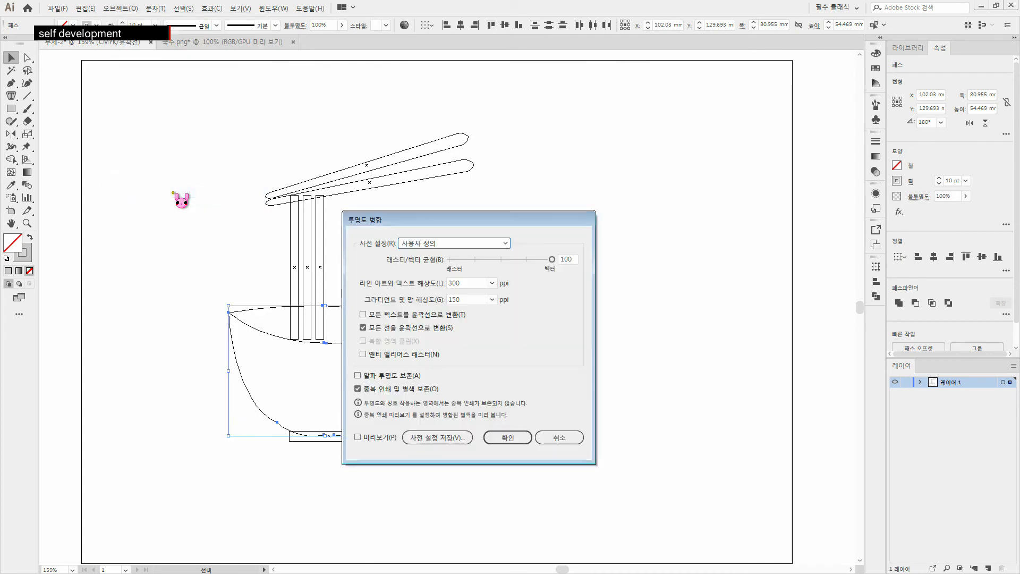
pyautogui.moveTo(399, 216); pyautogui.dragTo(473, 185)
pyautogui.moveTo(628, 227)
pyautogui.mouseDown()
pyautogui.moveTo(539, 230)
pyautogui.moveTo(632, 228)
pyautogui.mouseUp()
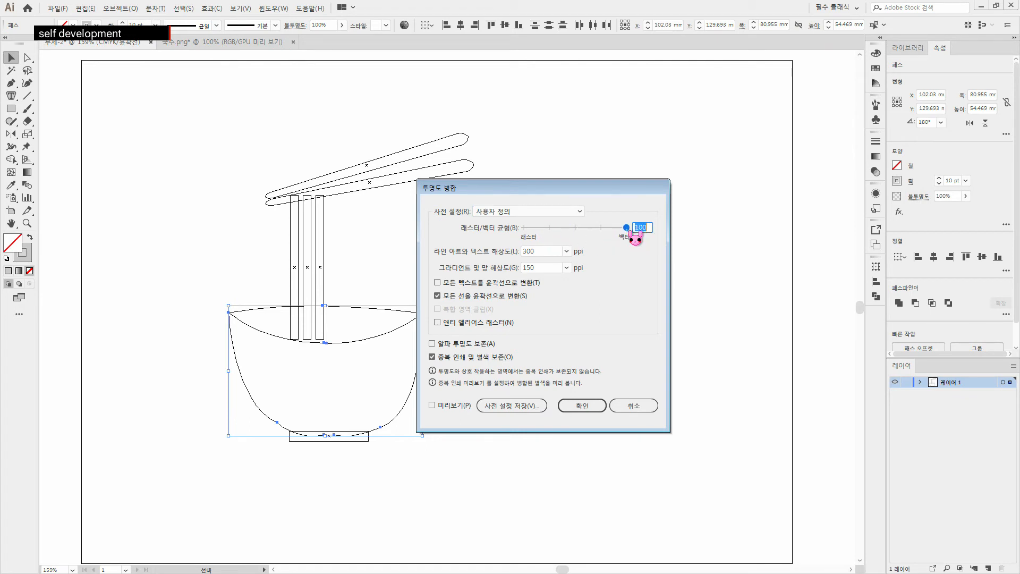
pyautogui.click(649, 227)
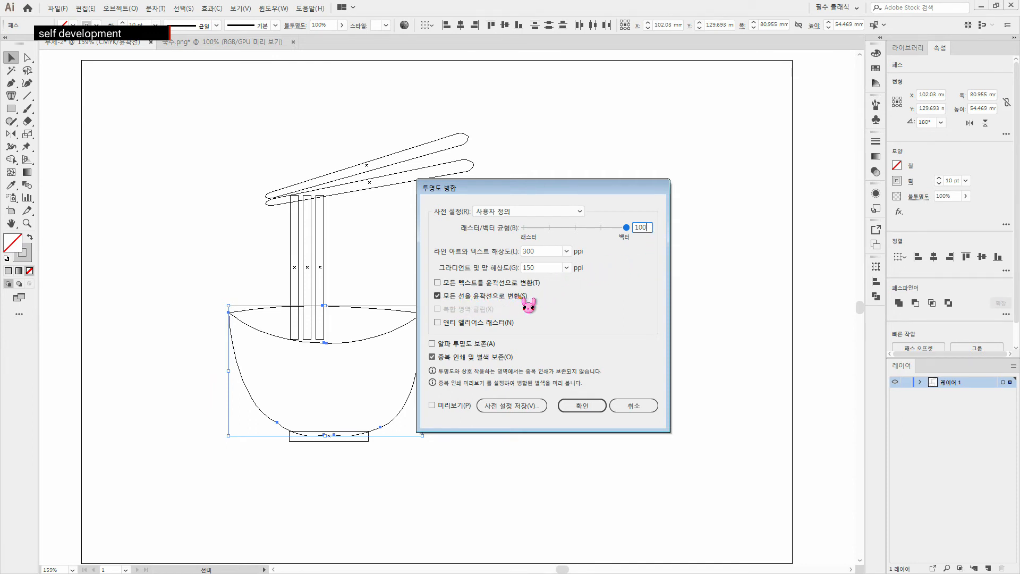
pyautogui.click(584, 404)
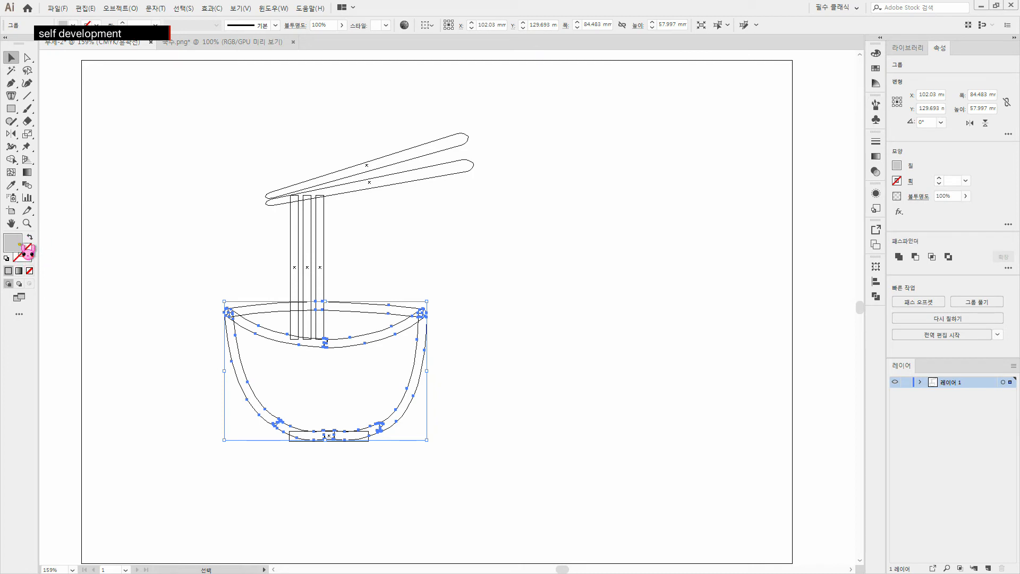
# - Return from outline view to the normal preview and select the bowl, noodles and chopsticks to check the shapes
pyautogui.click(657, 368)
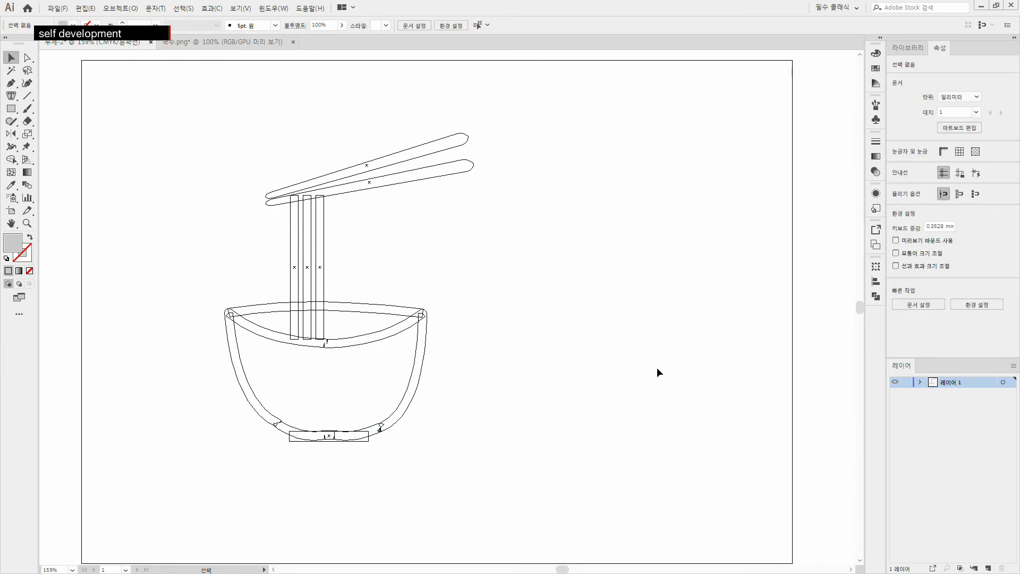
pyautogui.hotkey('ctrl', 'y')
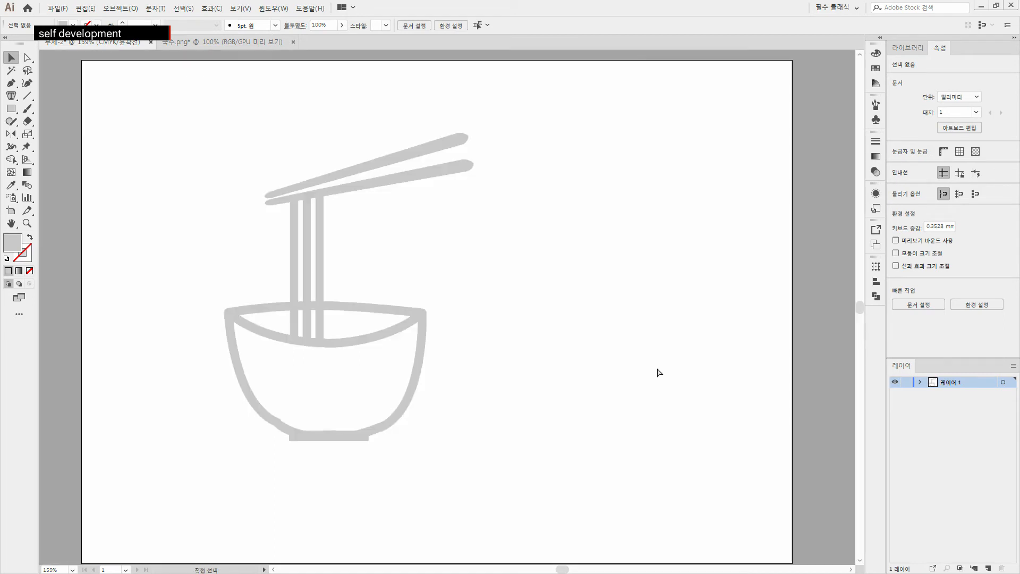
pyautogui.click(422, 354)
pyautogui.click(318, 258)
pyautogui.click(348, 186)
pyautogui.click(360, 173)
pyautogui.click(423, 348)
pyautogui.click(359, 449)
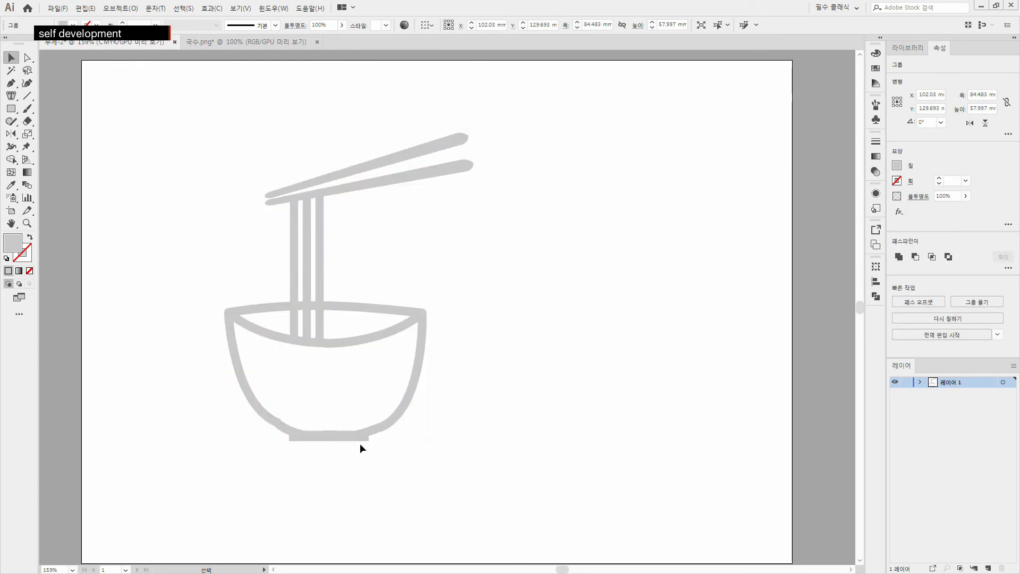
# - Select the rectangular base under the bowl and nudge it slightly to the left
pyautogui.click(360, 438)
pyautogui.click(375, 467)
pyautogui.click(370, 441)
pyautogui.press('Left')
pyautogui.press('Left')
pyautogui.press('Left')
pyautogui.press('Left')
pyautogui.click(467, 462)
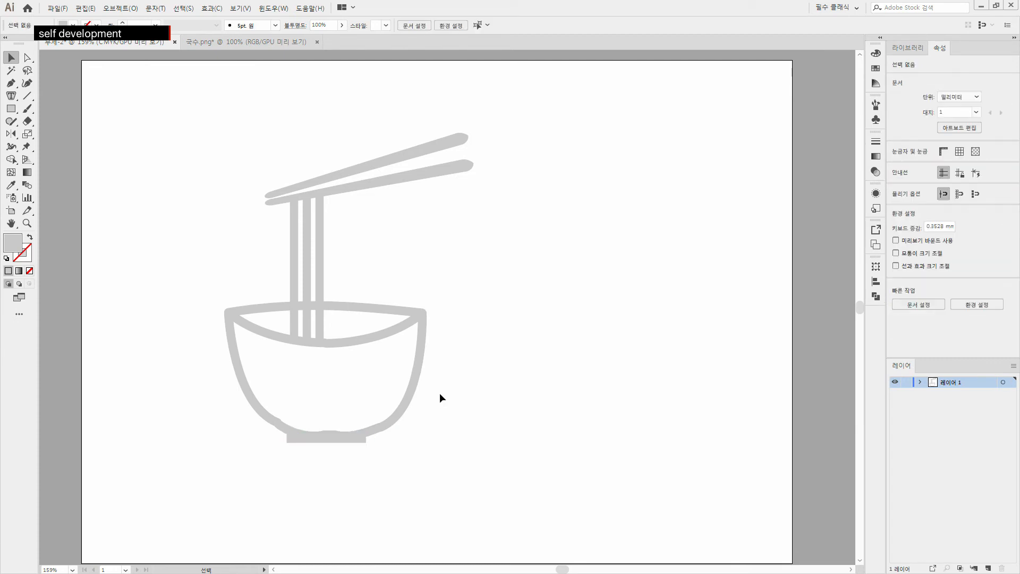
pyautogui.click(419, 362)
pyautogui.click(606, 328)
# - Show the Swatches panel and look through the list of available panels
pyautogui.click(303, 10)
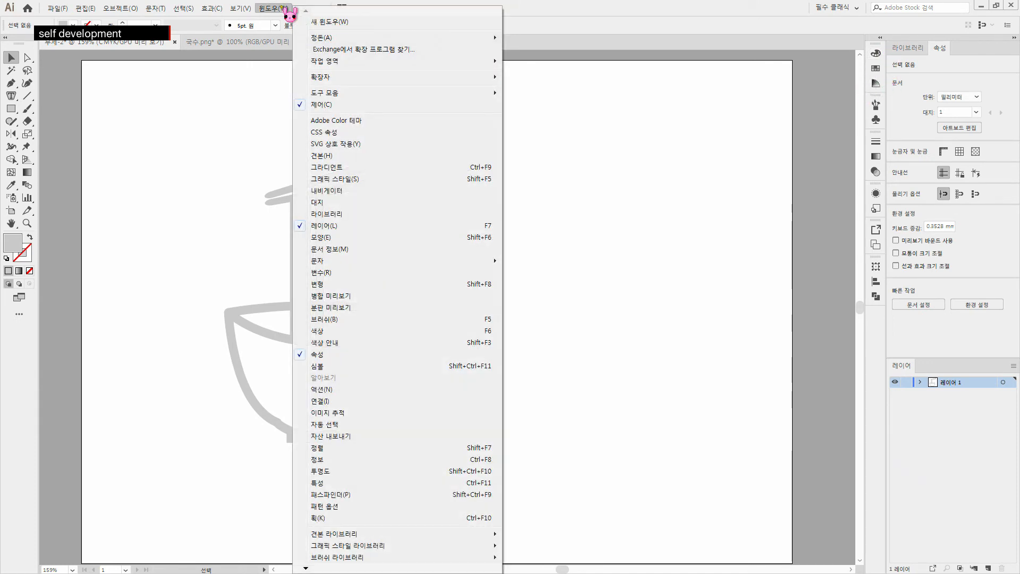
pyautogui.click(591, 10)
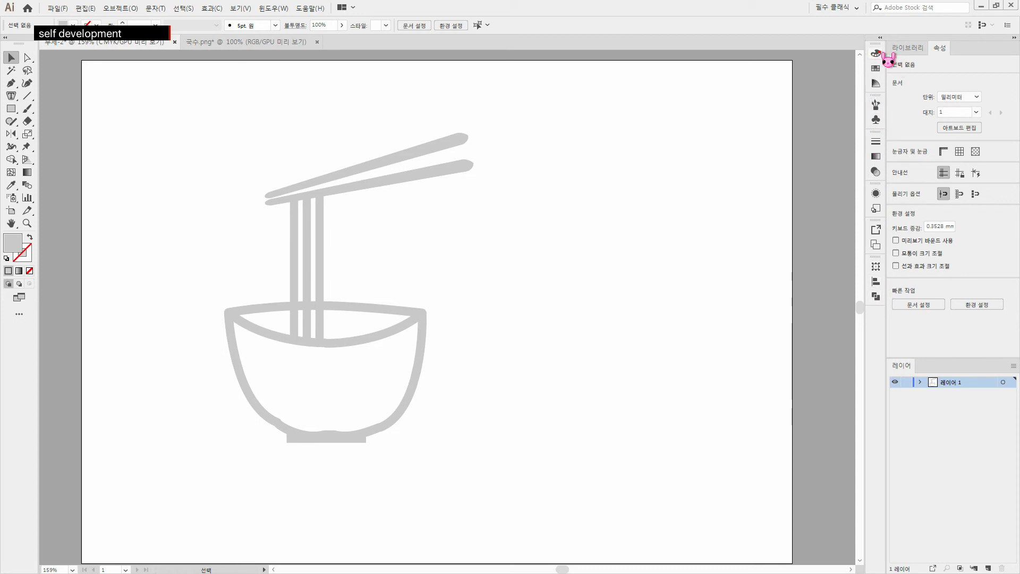
pyautogui.click(267, 9)
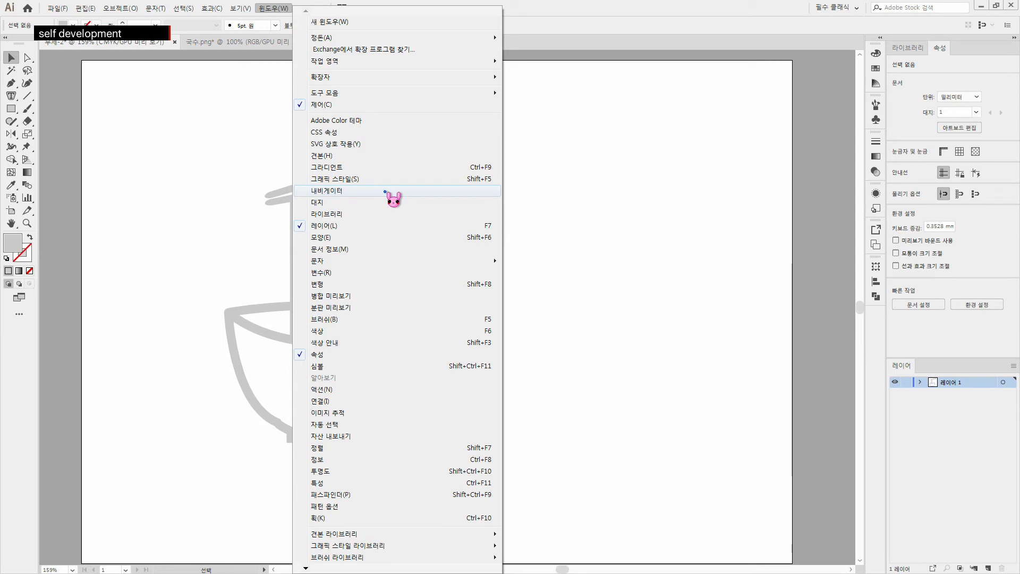
pyautogui.click(342, 157)
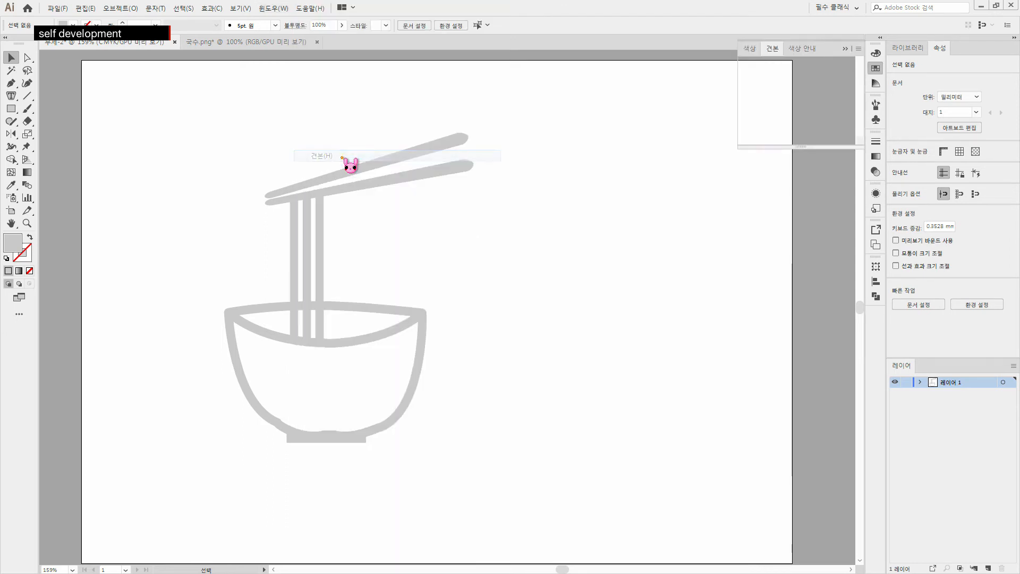
pyautogui.click(245, 6)
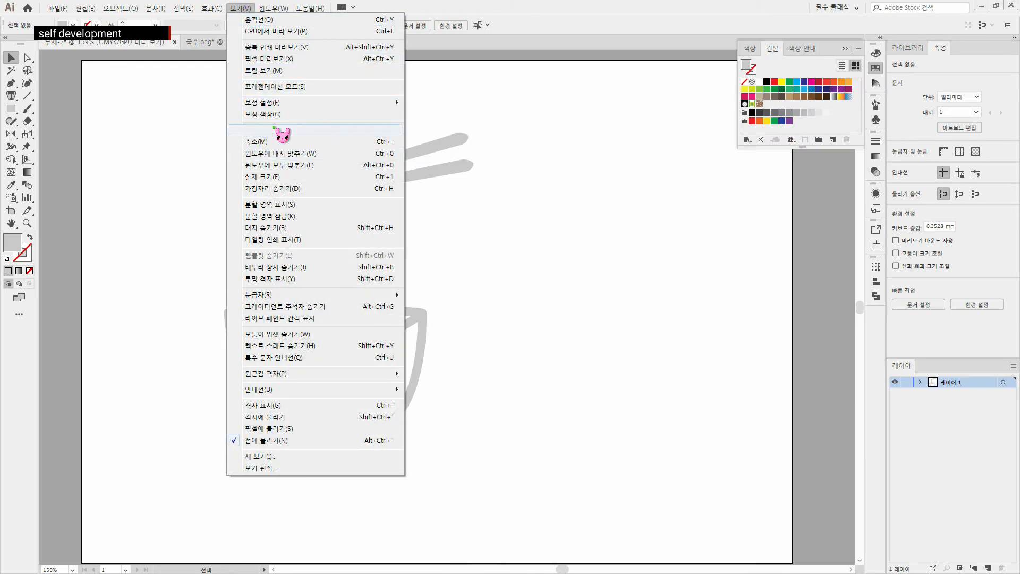
pyautogui.moveTo(273, 8)
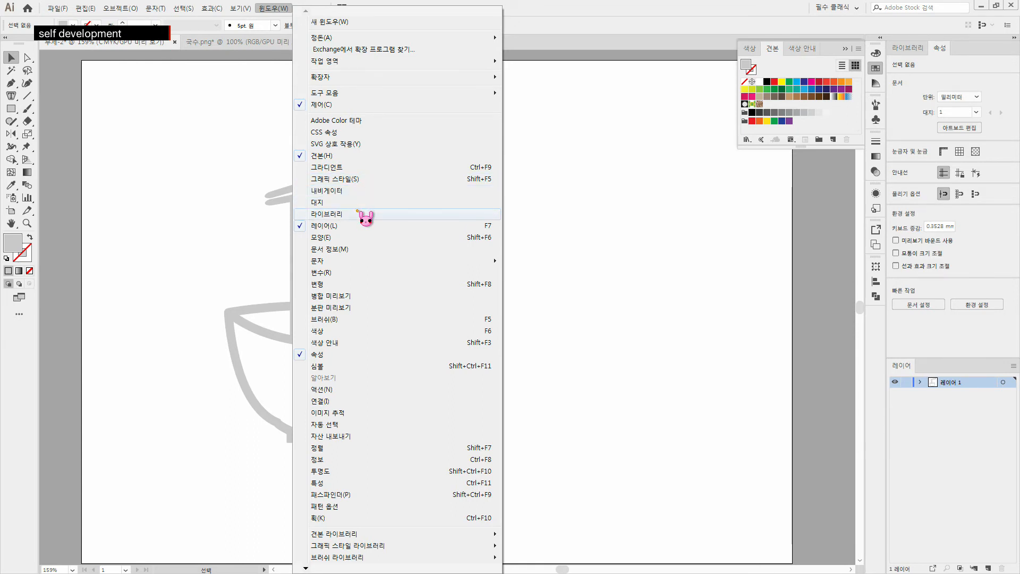
pyautogui.moveTo(331, 263)
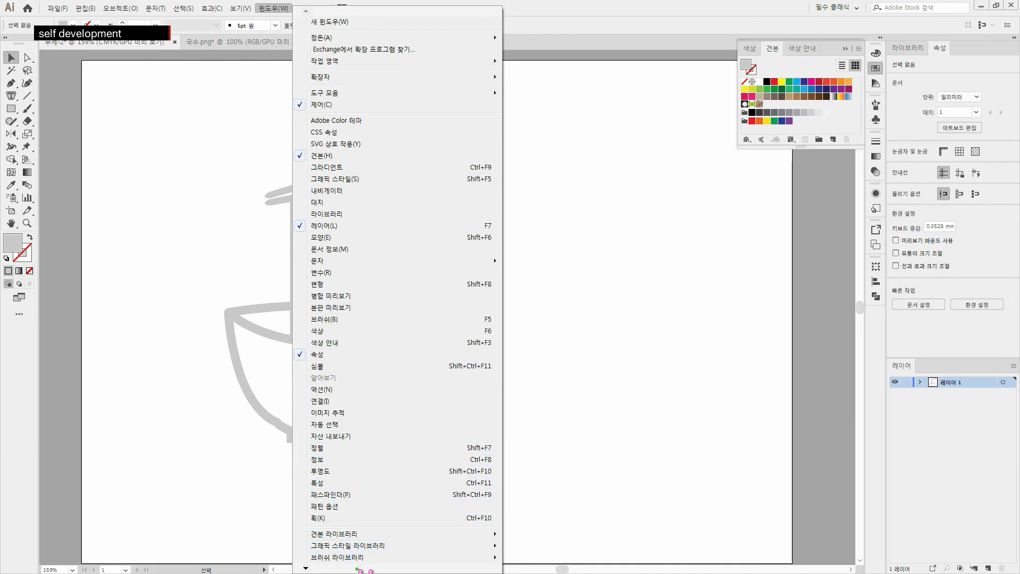
pyautogui.moveTo(317, 569)
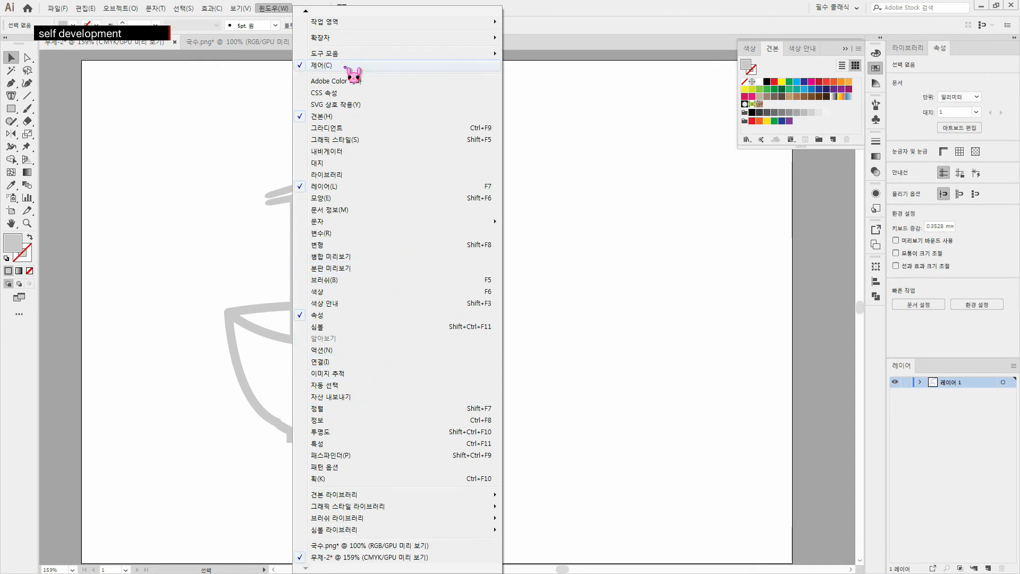
pyautogui.moveTo(312, 12)
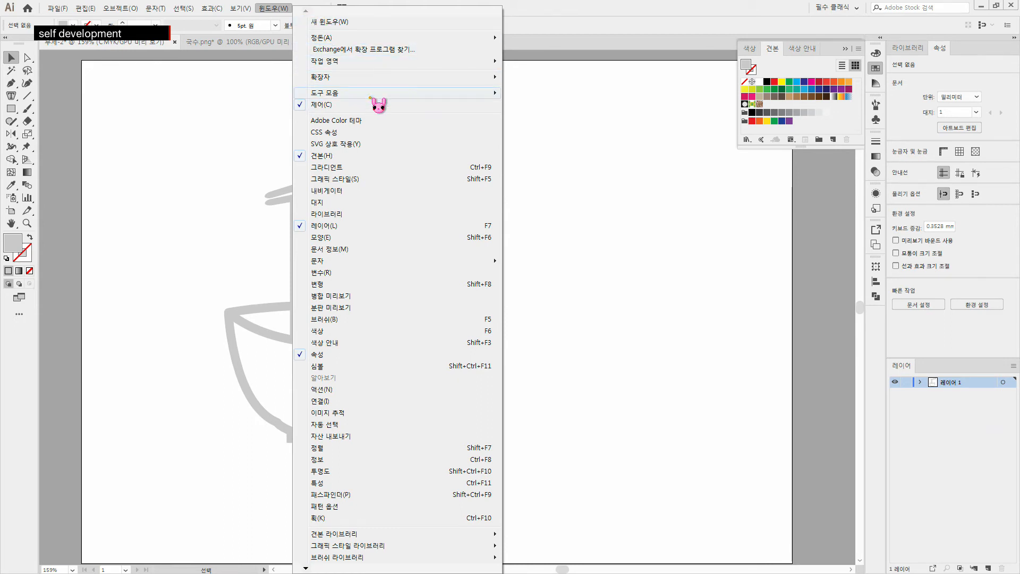
pyautogui.click(832, 109)
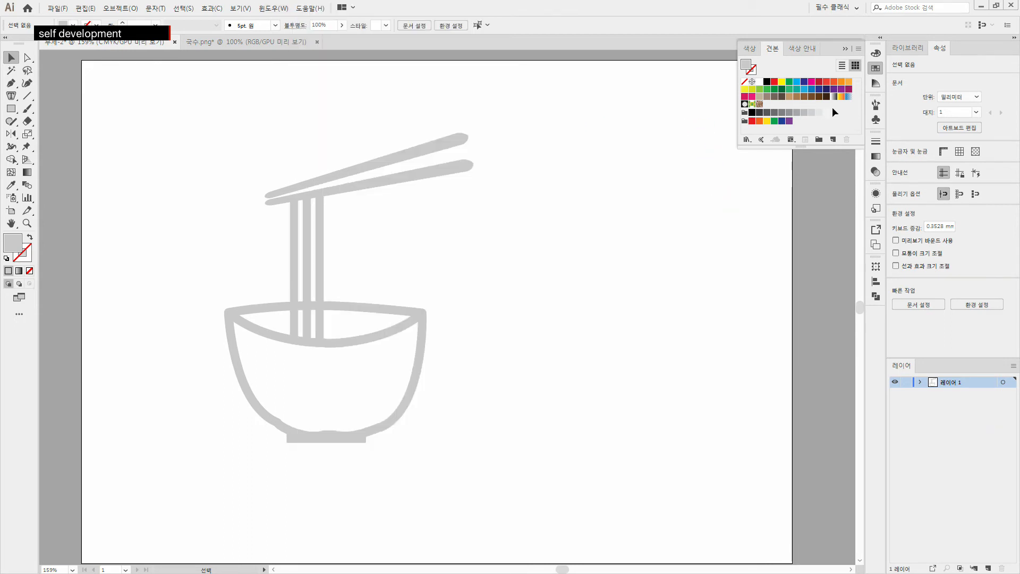
# - Look through the docked panels one after another, from Color to Artboards and Align, ending with Pathfinder open
pyautogui.click(876, 53)
pyautogui.click(875, 68)
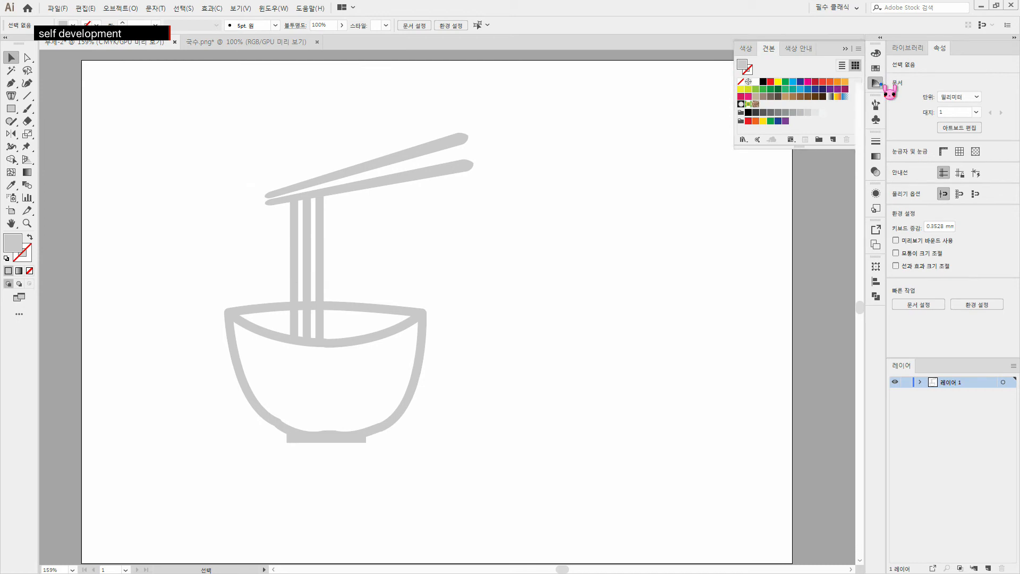
pyautogui.click(877, 83)
pyautogui.click(877, 120)
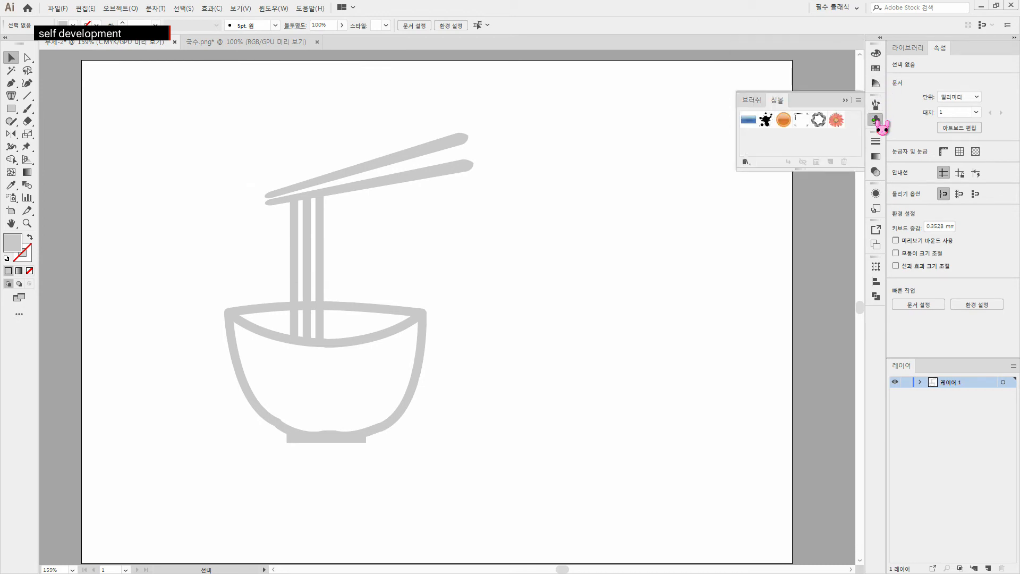
pyautogui.click(876, 156)
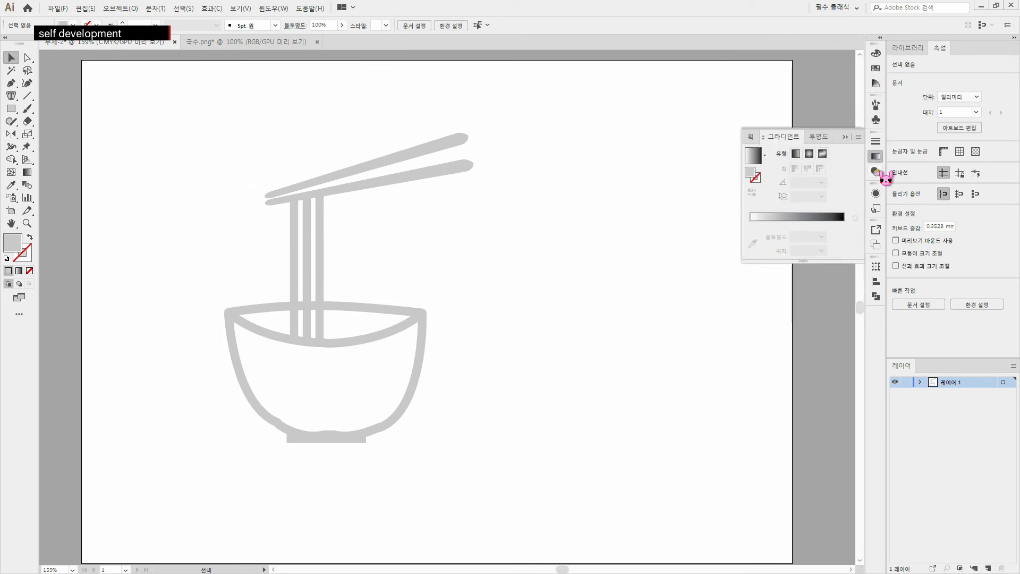
pyautogui.click(876, 171)
pyautogui.click(877, 193)
pyautogui.click(876, 208)
pyautogui.click(876, 229)
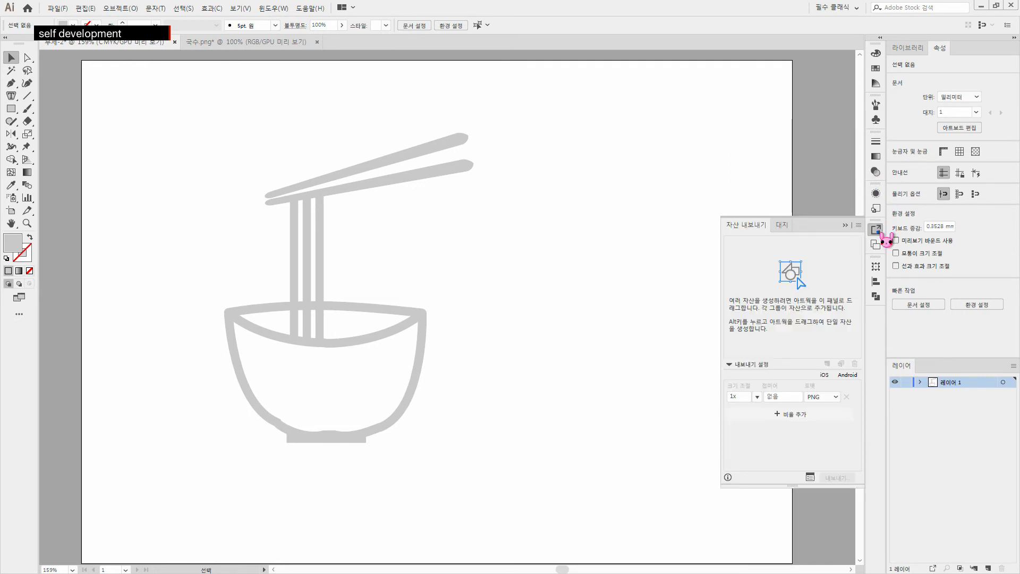
pyautogui.click(782, 224)
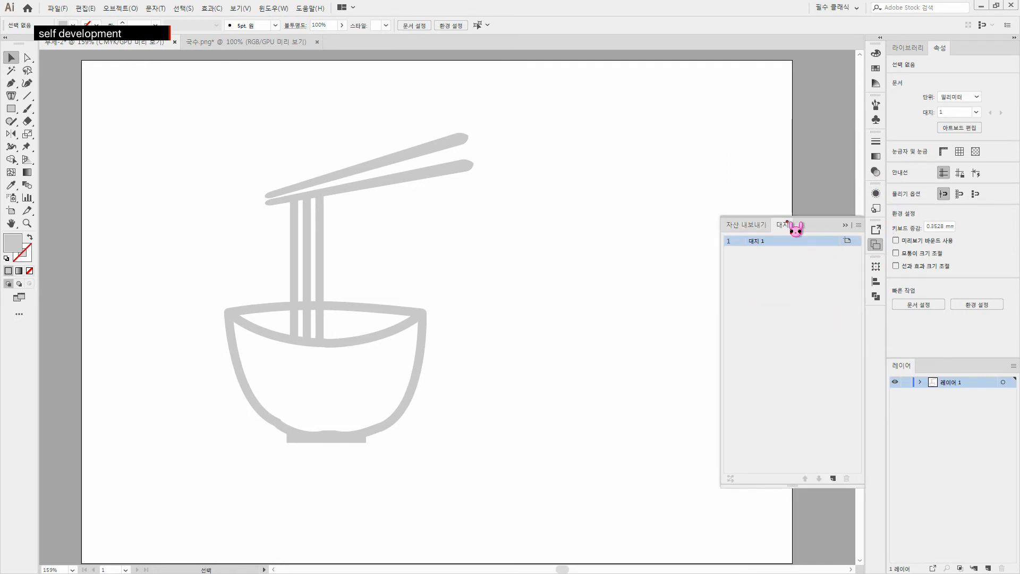
pyautogui.click(876, 245)
pyautogui.click(876, 280)
pyautogui.click(877, 298)
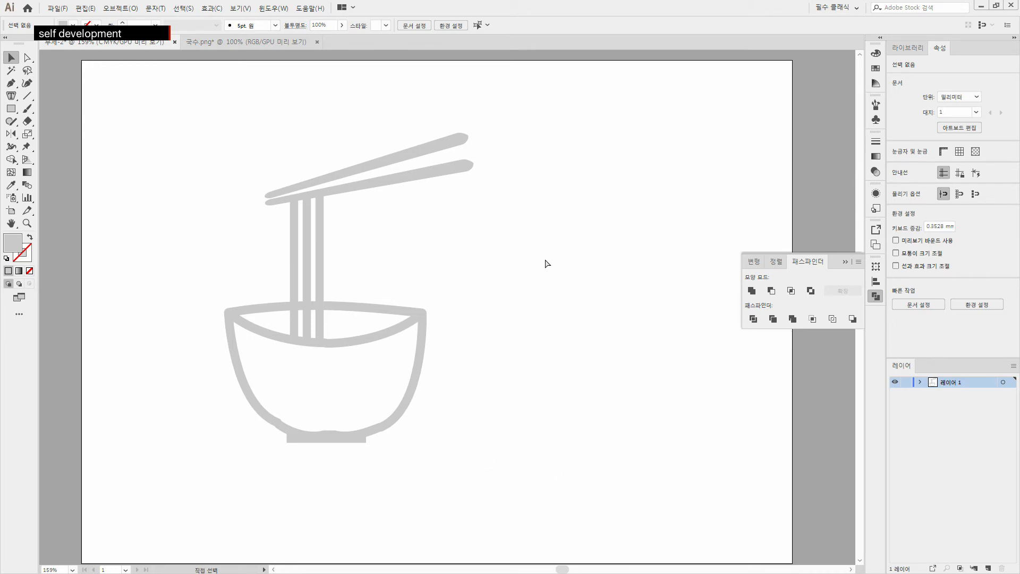
# - Undo the recent edits back to the state with the reference sketch and redo all of them
pyautogui.hotkey('ctrl', 'z')
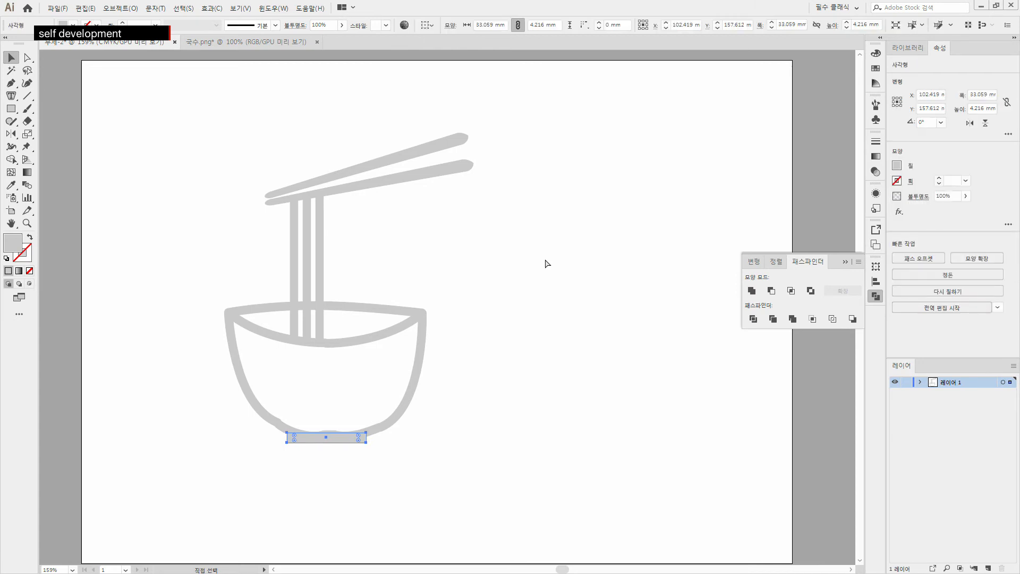
pyautogui.hotkey('ctrl', 'z')
pyautogui.hotkey('ctrl', 'z')
pyautogui.hotkey('ctrl', 'z')
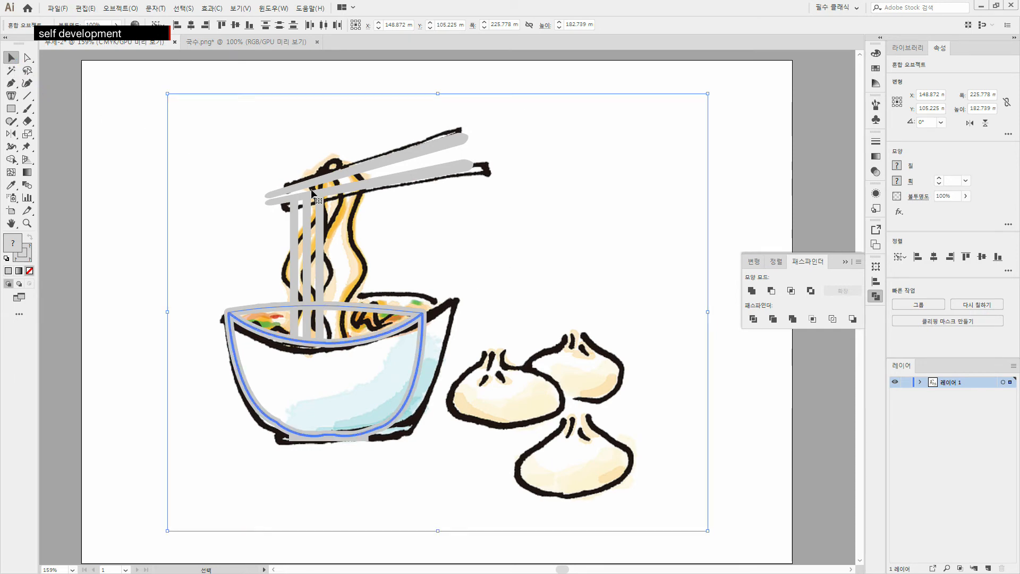
pyautogui.press('ctrl')
pyautogui.hotkey('ctrl', 'shift', 'z')
pyautogui.hotkey('ctrl', 'shift', 'z')
pyautogui.hotkey('ctrl', 'shift', 'z')
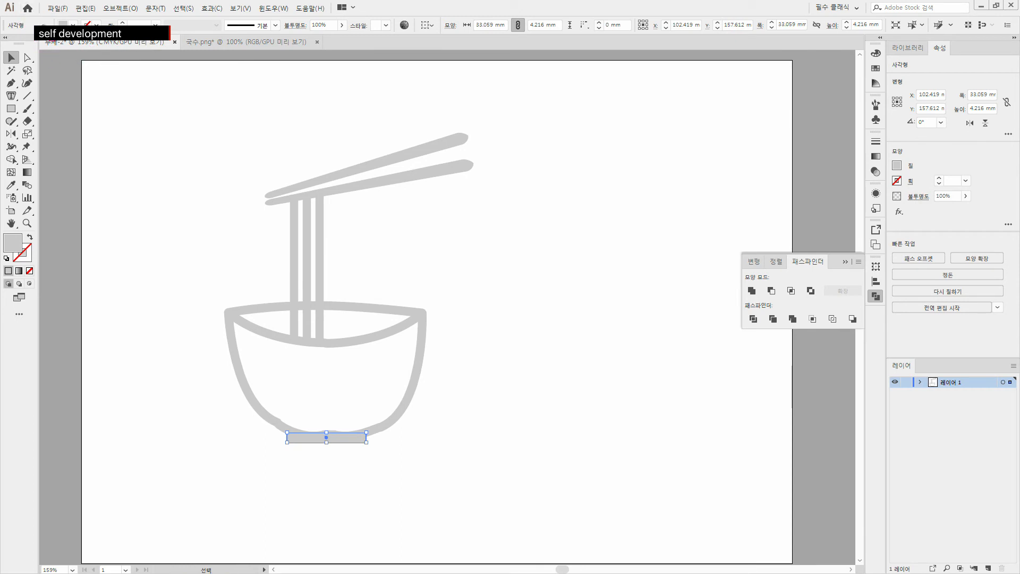
# - With the Pen tool, draw a closed four-sided path beside the bowl with a grey stroke and no fill
pyautogui.click(211, 225)
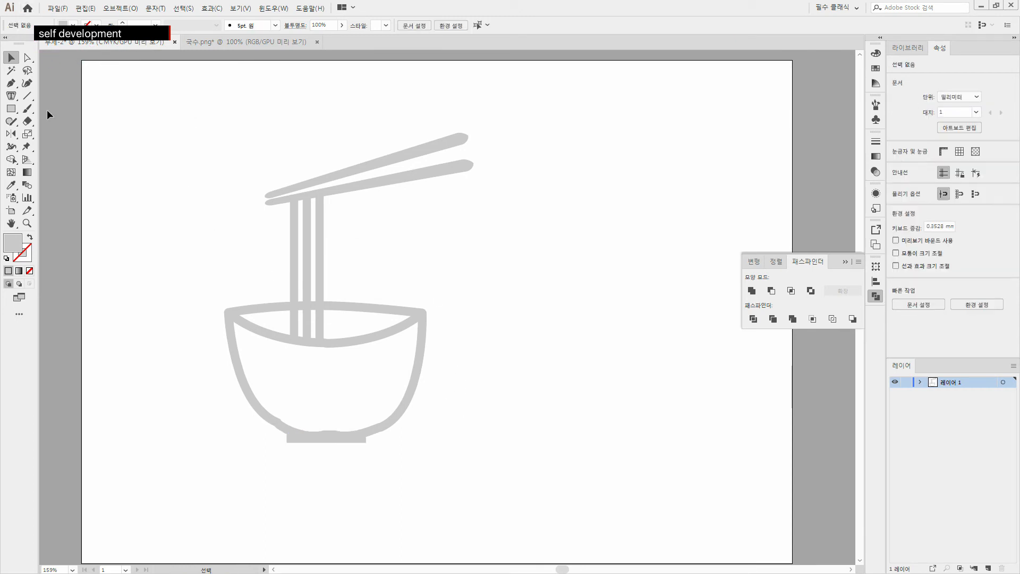
pyautogui.click(11, 83)
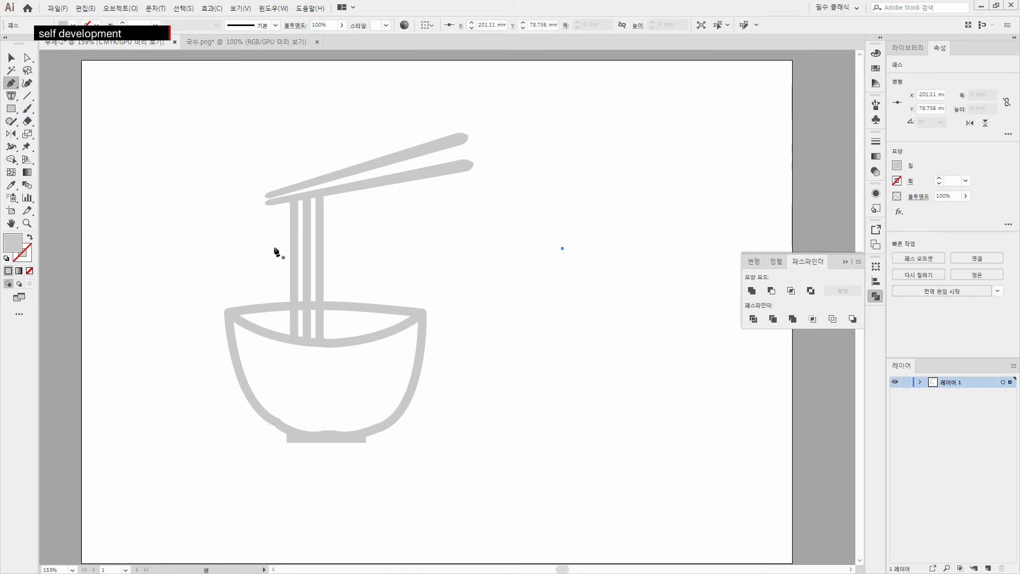
pyautogui.keyDown('ctrl'); pyautogui.click(397, 232); pyautogui.keyUp('ctrl')
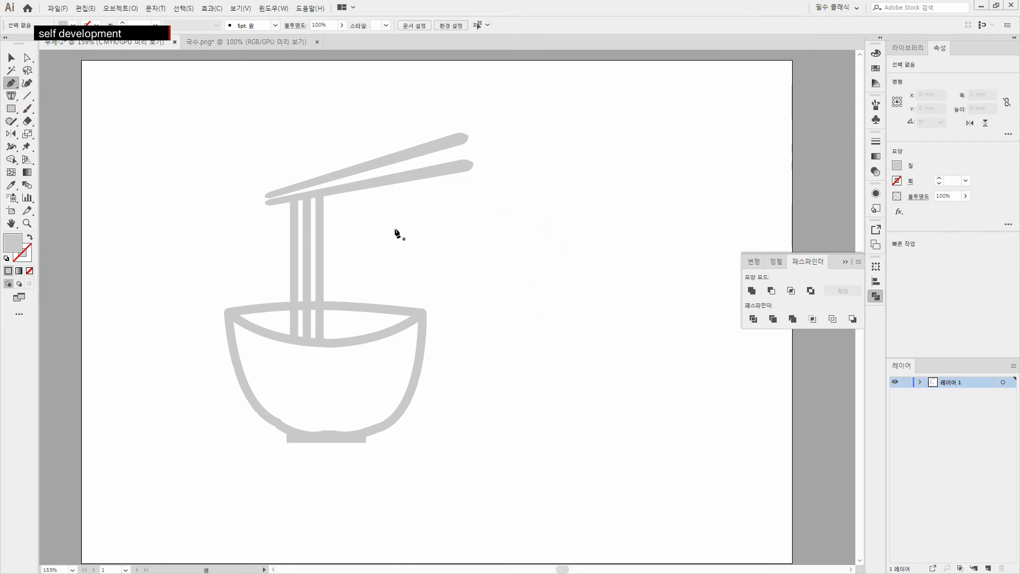
pyautogui.click(31, 240)
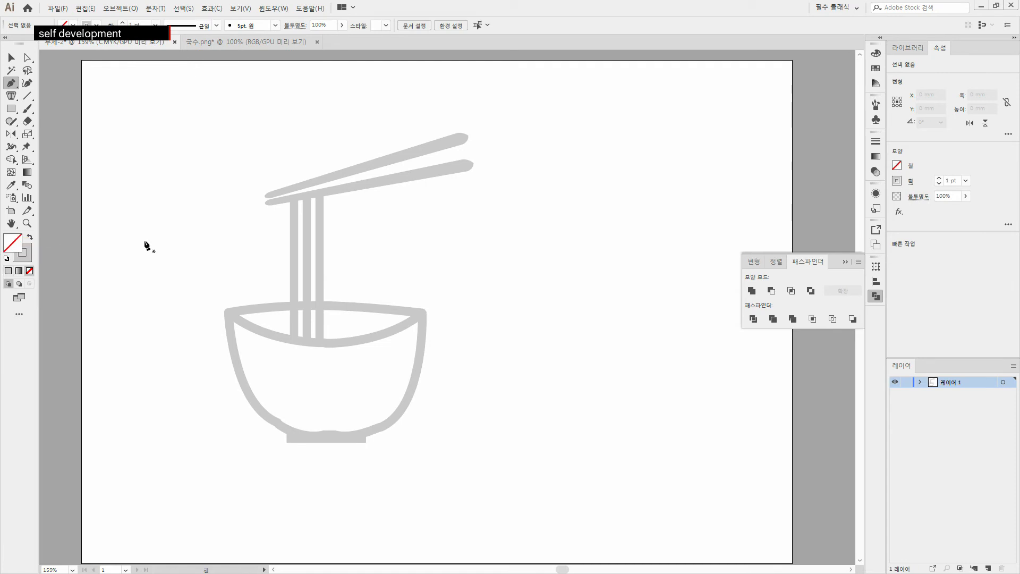
pyautogui.click(607, 331)
pyautogui.click(615, 263)
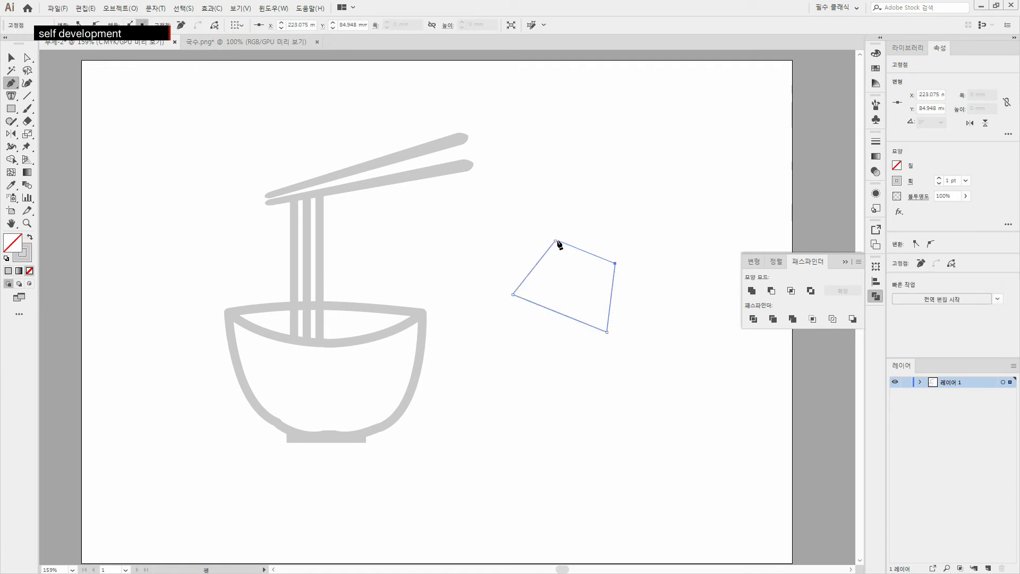
pyautogui.click(555, 242)
# - Set the four-sided path's stroke weight to 11 pt
pyautogui.click(938, 178)
pyautogui.click(939, 178)
pyautogui.click(938, 178)
pyautogui.click(939, 178)
pyautogui.click(938, 178)
pyautogui.click(939, 179)
pyautogui.click(939, 178)
pyautogui.click(939, 178)
pyautogui.click(939, 179)
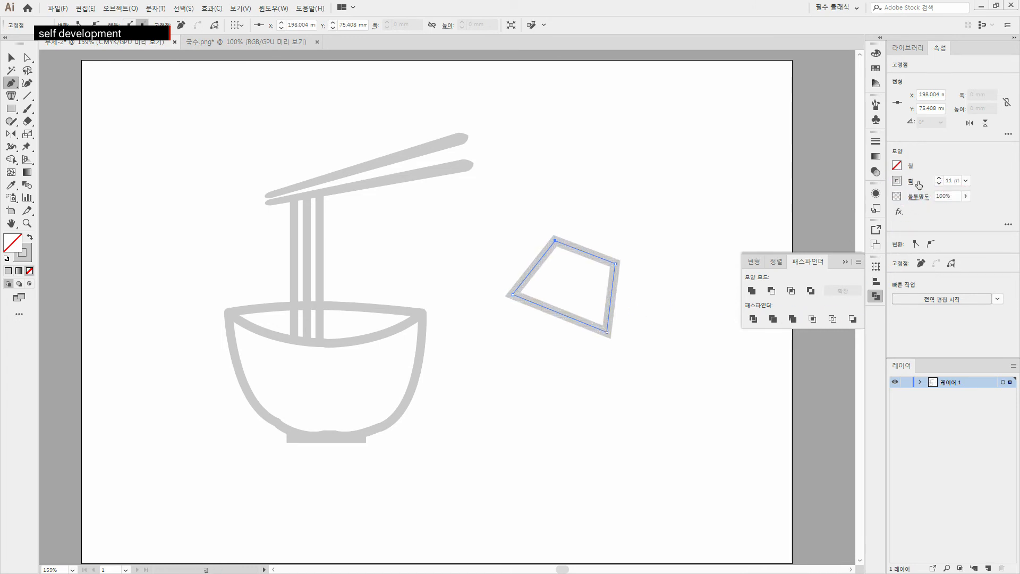
# - Flatten the transparency of the four-sided path with raster/vector balance 100 and all strokes converted to outlines
pyautogui.click(11, 57)
pyautogui.click(583, 412)
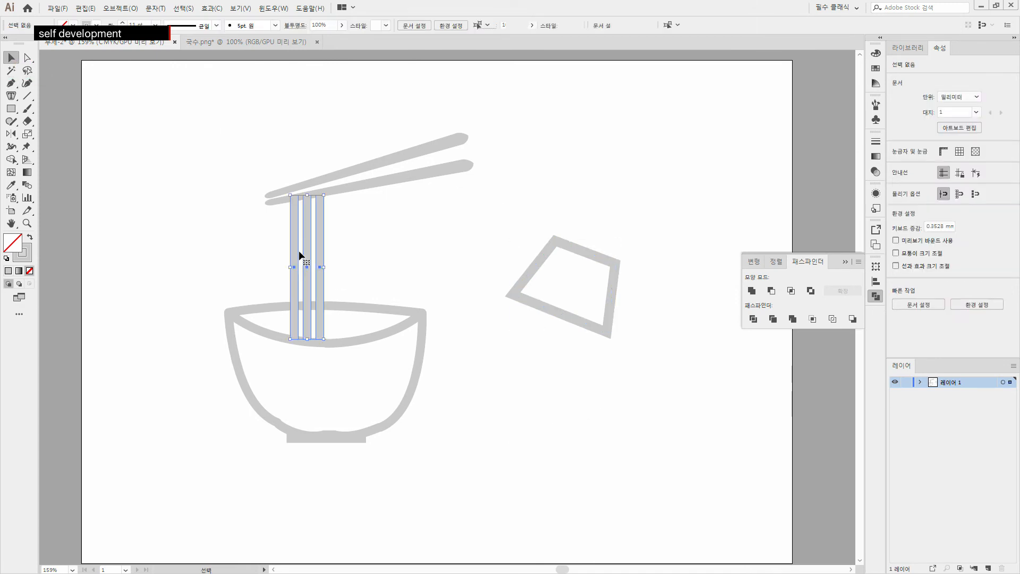
pyautogui.click(407, 253)
pyautogui.moveTo(502, 224); pyautogui.dragTo(651, 355)
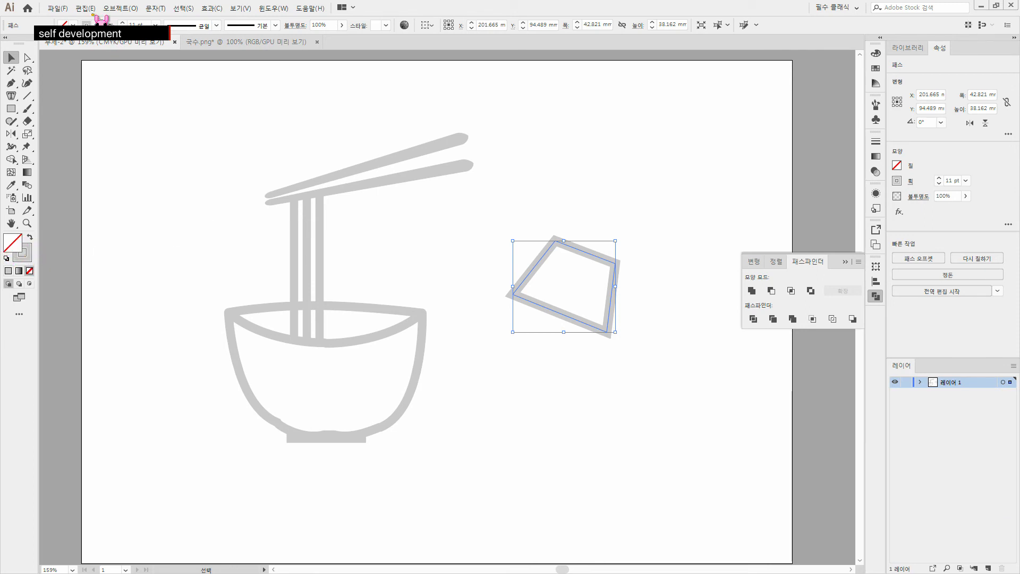
pyautogui.click(116, 9)
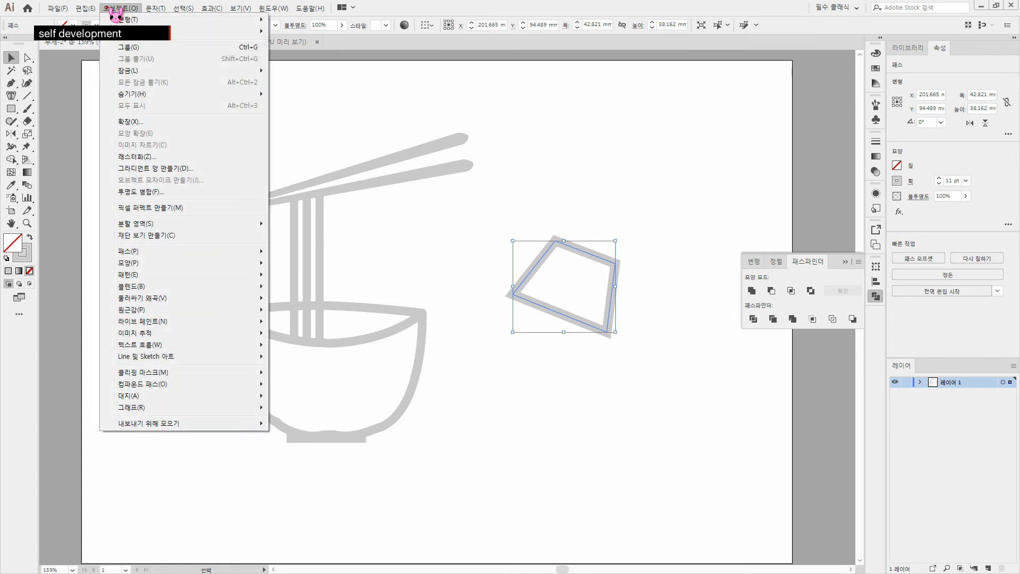
pyautogui.click(161, 193)
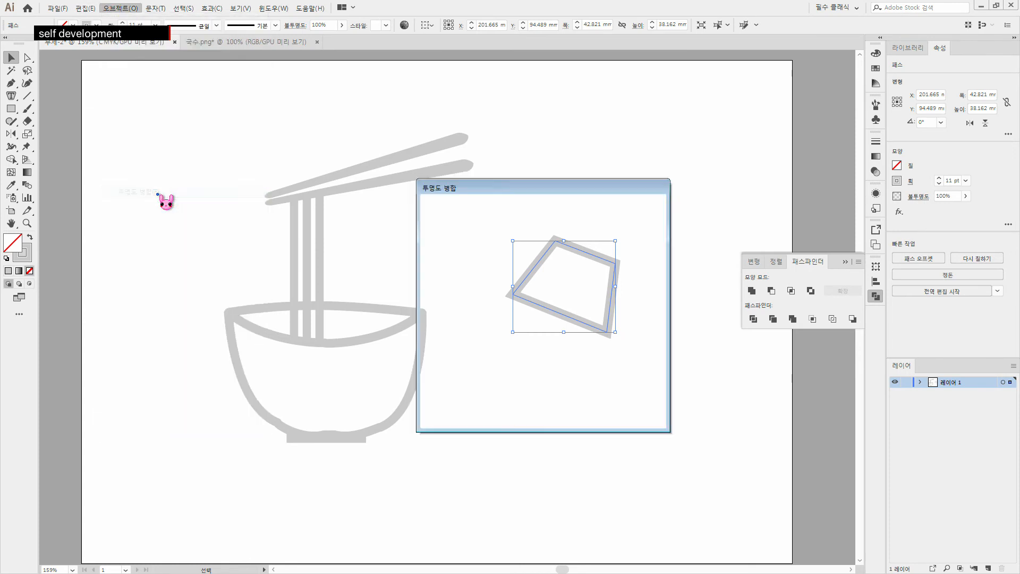
pyautogui.click(629, 227)
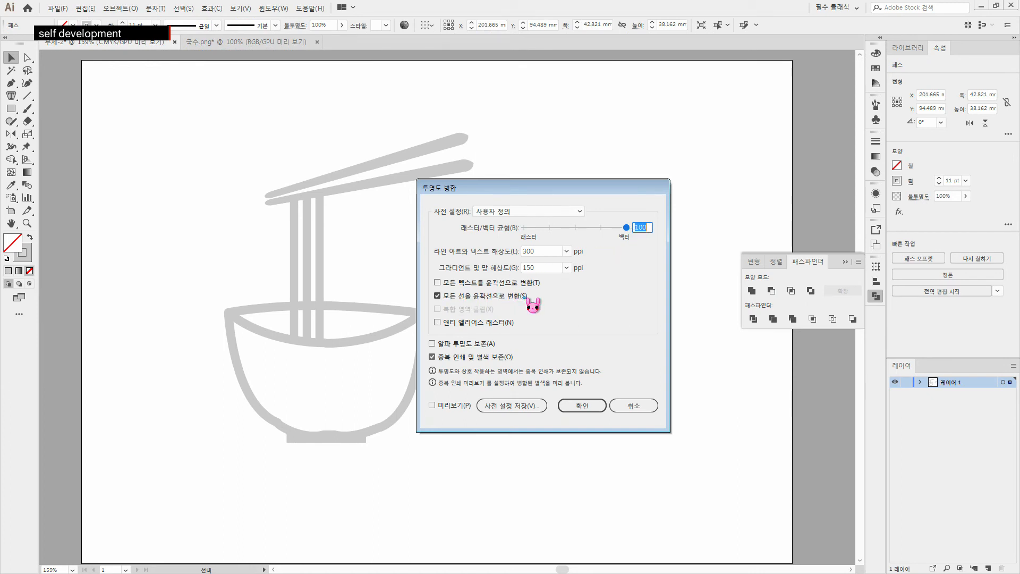
pyautogui.click(582, 405)
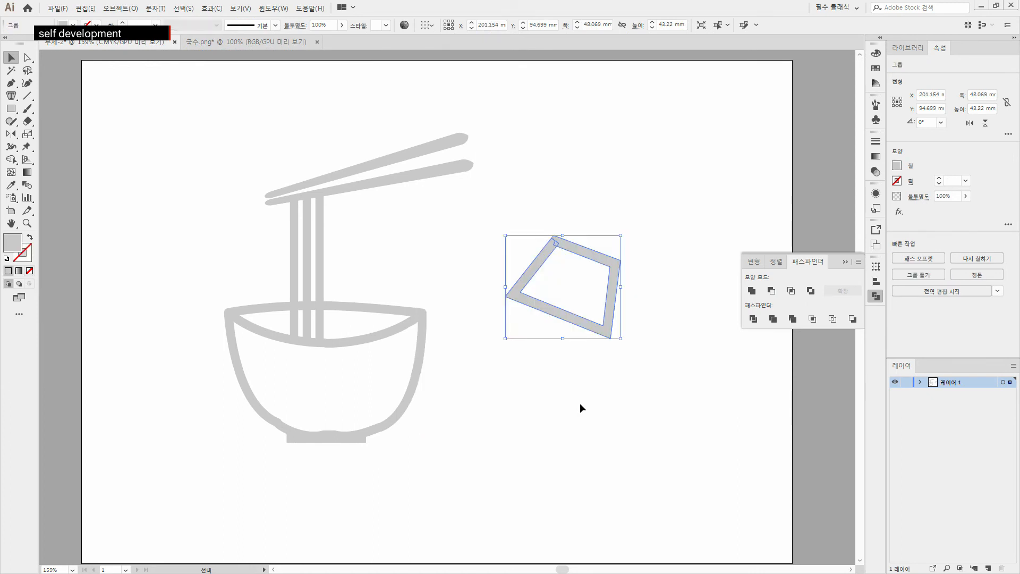
# - Select the outlined four-sided shape beside the bowl and delete it
pyautogui.click(601, 387)
pyautogui.click(557, 322)
pyautogui.click(610, 397)
pyautogui.click(581, 320)
pyautogui.moveTo(475, 207); pyautogui.dragTo(509, 215)
pyautogui.click(697, 422)
pyautogui.press('Delete')
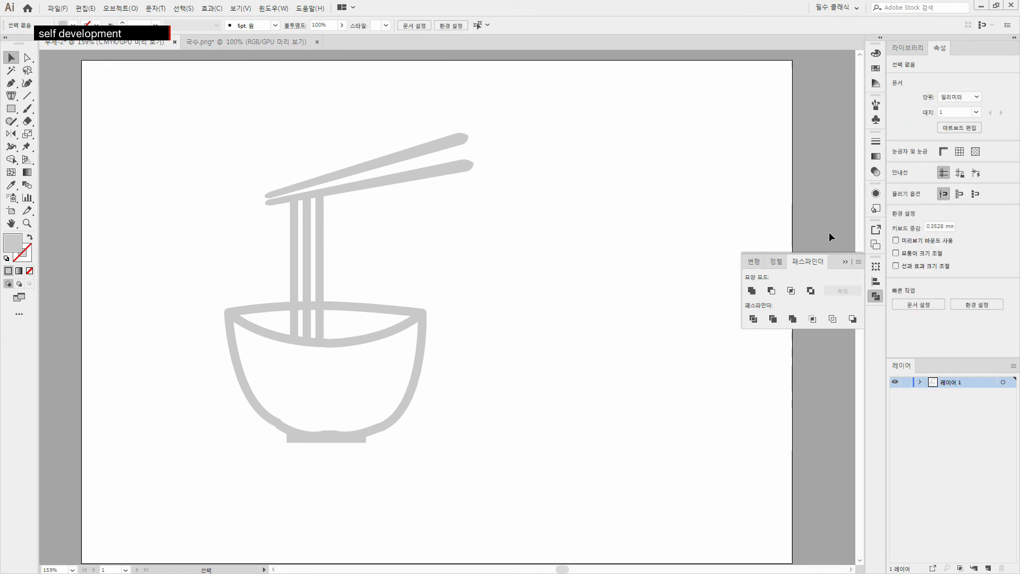
# - Collapse the Pathfinder panel and shorten the three noodle strands by lowering their upper ends
pyautogui.click(844, 262)
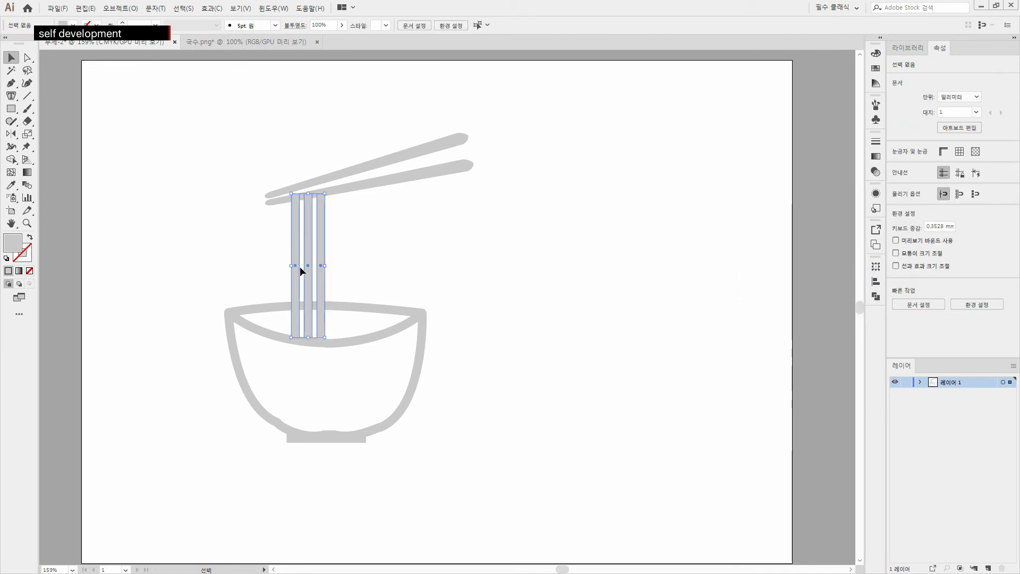
pyautogui.moveTo(287, 268); pyautogui.dragTo(331, 271)
pyautogui.hotkey('ctrl', 'z')
pyautogui.click(377, 244)
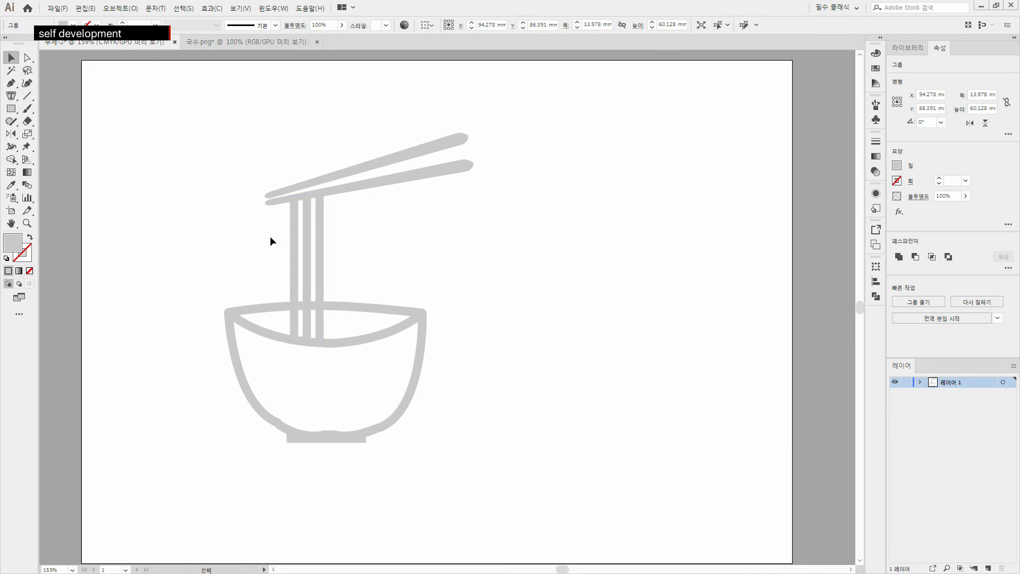
pyautogui.click(310, 253)
pyautogui.moveTo(308, 208); pyautogui.dragTo(307, 242)
pyautogui.click(400, 209)
# - Move both chopsticks down onto the noodle strands and nudge them up so the lower chopstick meets the strands' upper ends
pyautogui.click(390, 181)
pyautogui.moveTo(390, 181); pyautogui.dragTo(398, 237)
pyautogui.click(494, 282)
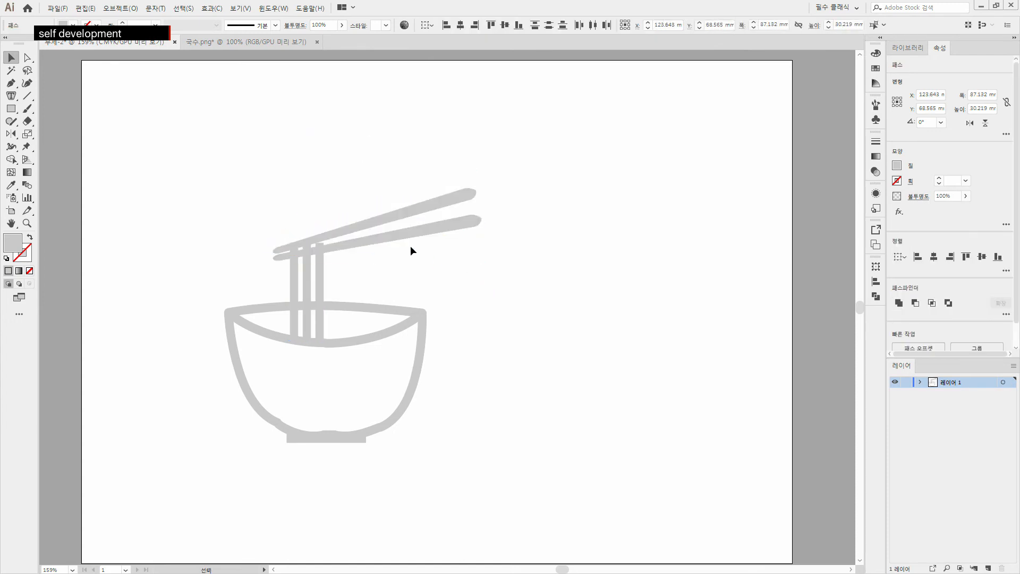
pyautogui.moveTo(387, 196); pyautogui.dragTo(425, 260)
pyautogui.press('Up')
pyautogui.press('Up')
pyautogui.press('Up')
pyautogui.press('Up')
pyautogui.press('Up')
pyautogui.press('Up')
pyautogui.press('Up')
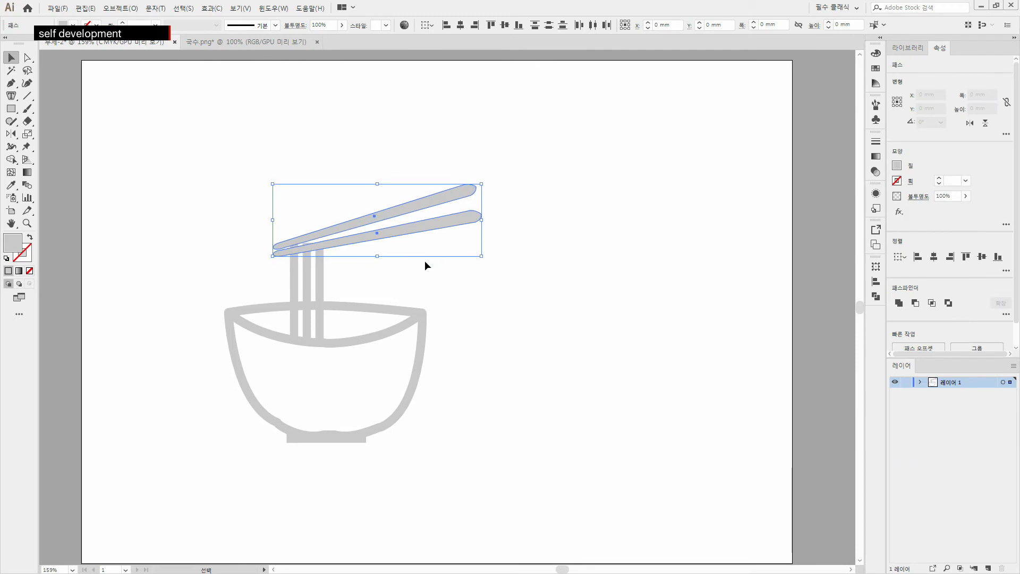
pyautogui.press('Up')
pyautogui.press('Up')
pyautogui.click(516, 307)
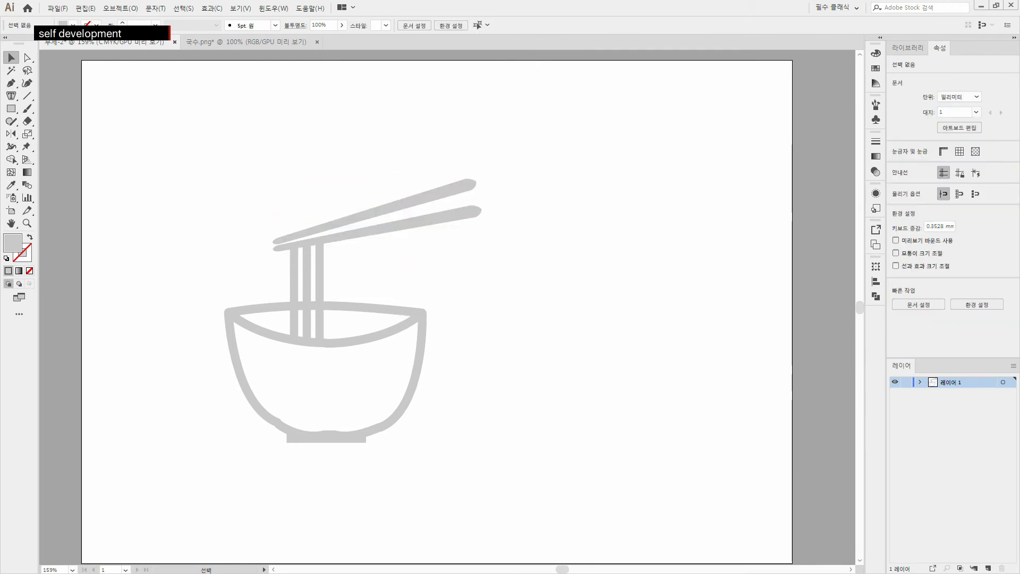
# - Select the whole noodle bowl icon and move it up on the artboard
pyautogui.moveTo(198, 188); pyautogui.dragTo(513, 489)
pyautogui.moveTo(415, 364); pyautogui.dragTo(413, 297)
pyautogui.click(582, 307)
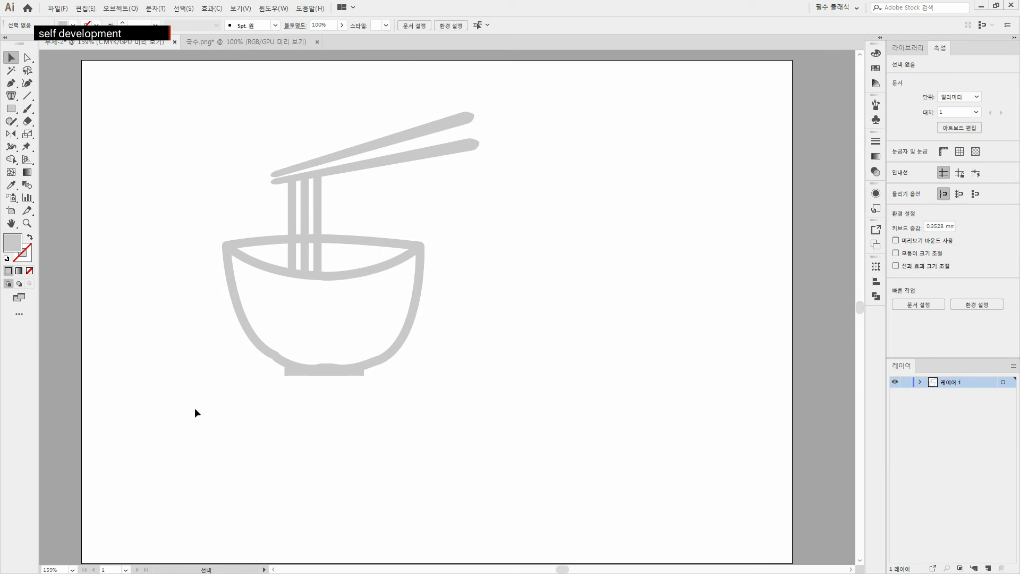
# - Start saving the document under a new name, try the Illustrator EPS format and return to Adobe Illustrator (*.AI)
pyautogui.click(65, 9)
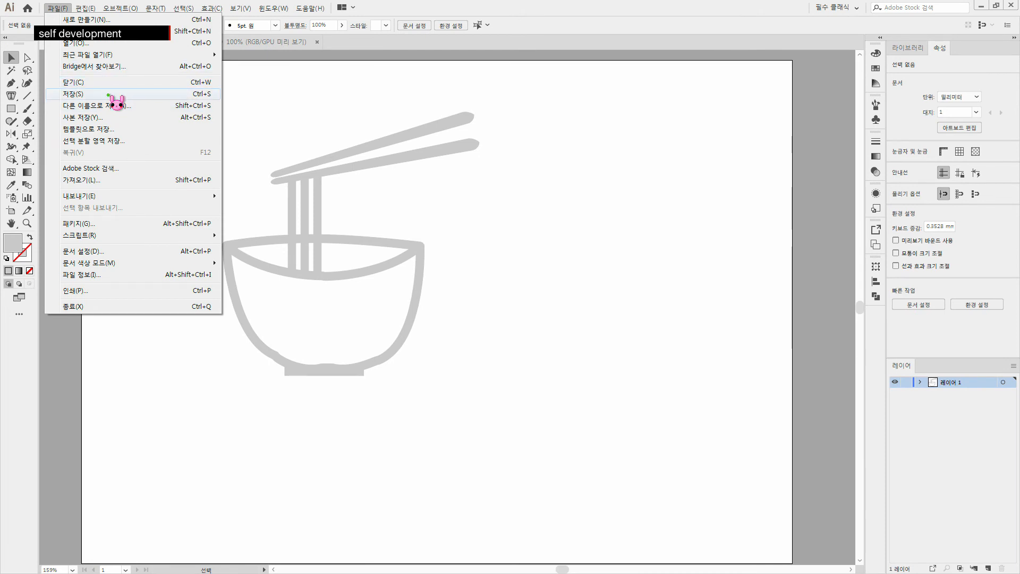
pyautogui.click(145, 106)
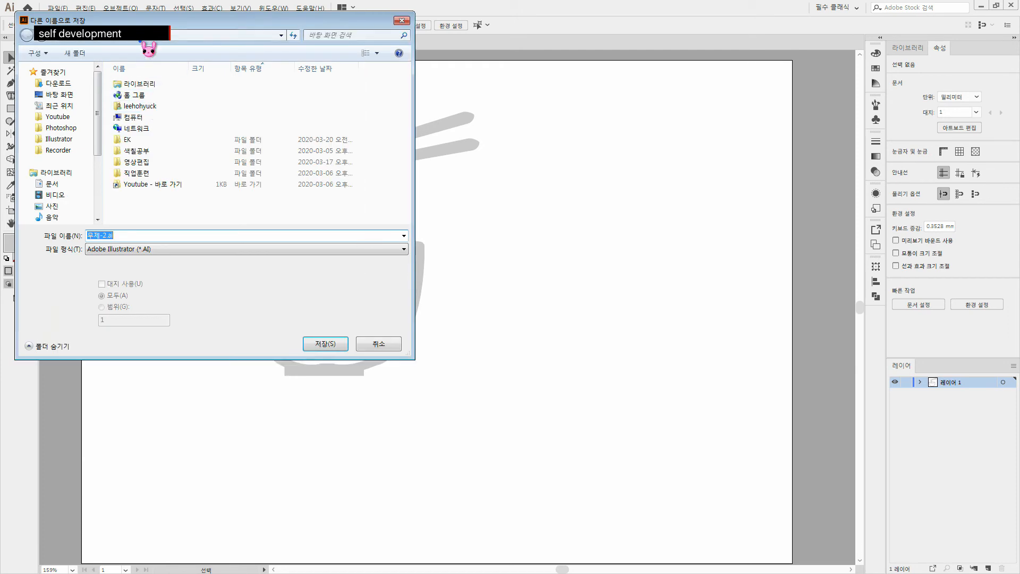
pyautogui.click(167, 288)
pyautogui.click(166, 300)
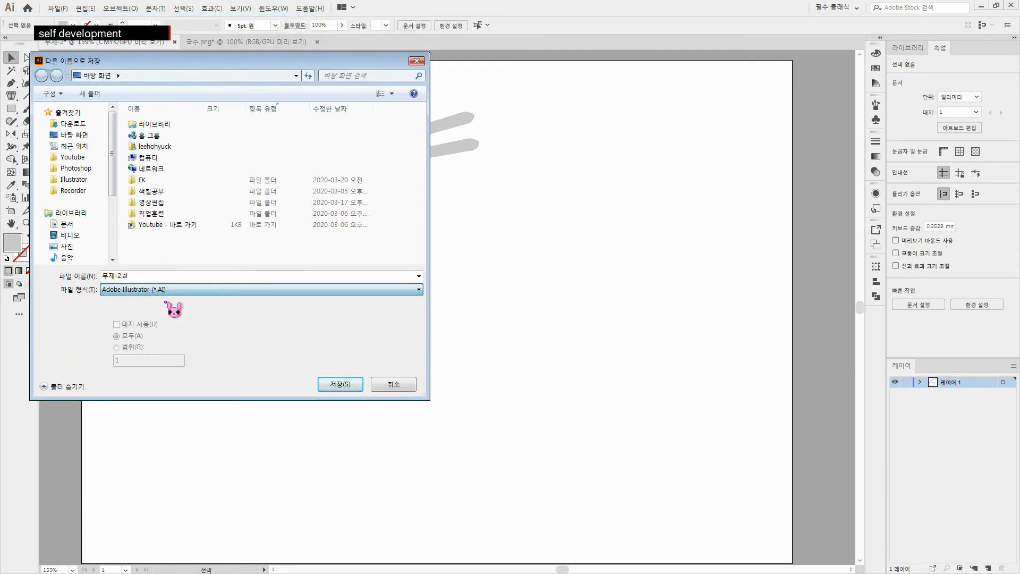
pyautogui.click(166, 291)
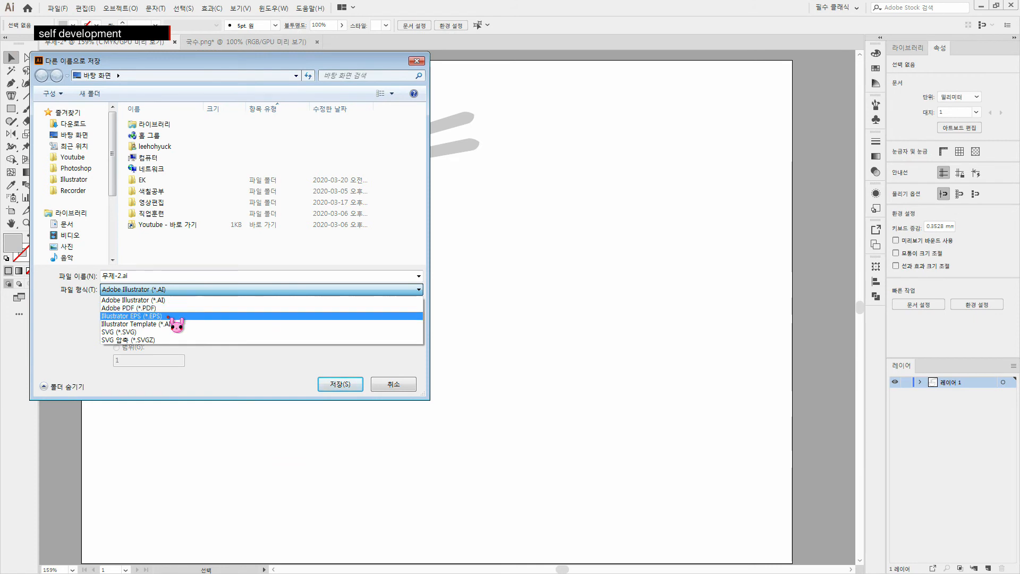
pyautogui.click(169, 316)
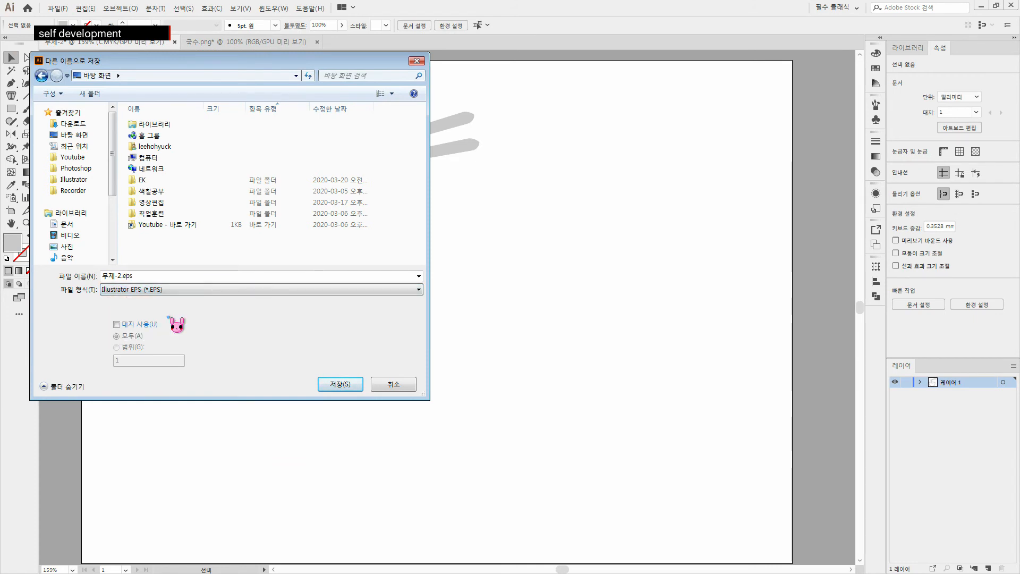
pyautogui.click(154, 276)
pyautogui.click(163, 288)
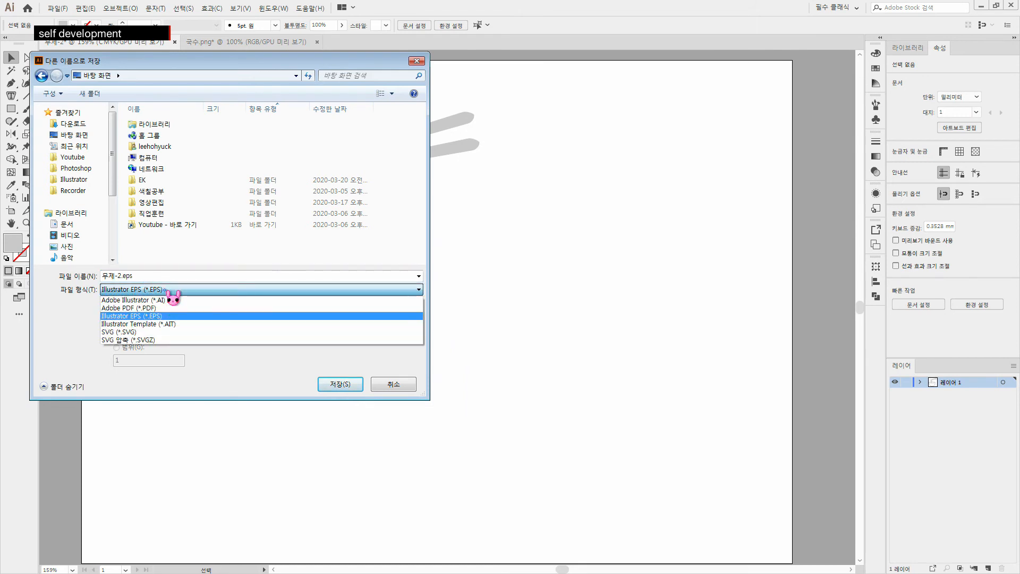
pyautogui.click(170, 300)
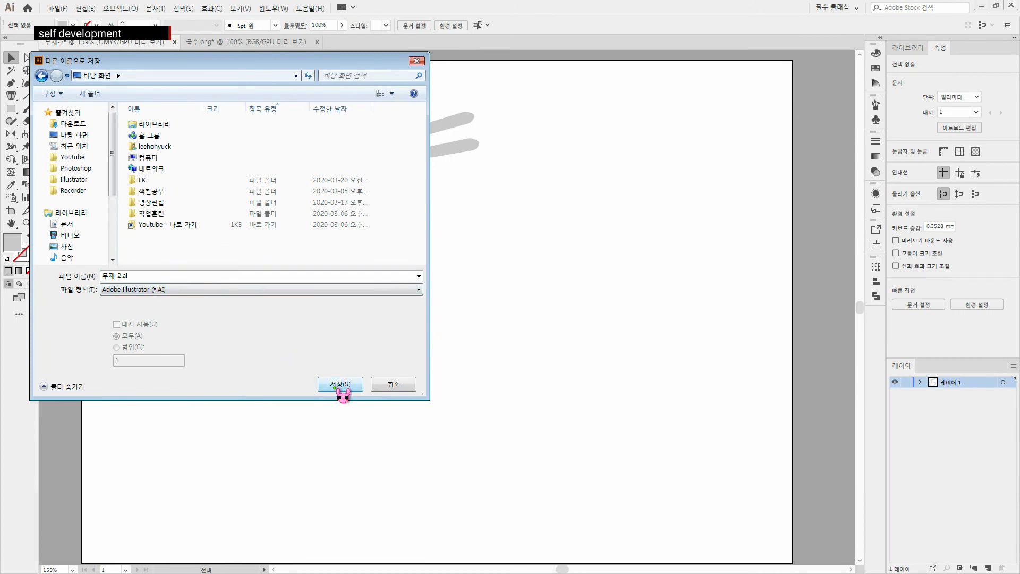
# - Name the file 국수 아이콘.ai and save it to the desktop
pyautogui.moveTo(118, 276); pyautogui.dragTo(130, 287)
pyautogui.click(120, 277)
pyautogui.hotkey('shift', 'Home')
pyautogui.write('rnrt')
pyautogui.write('국수 아이')
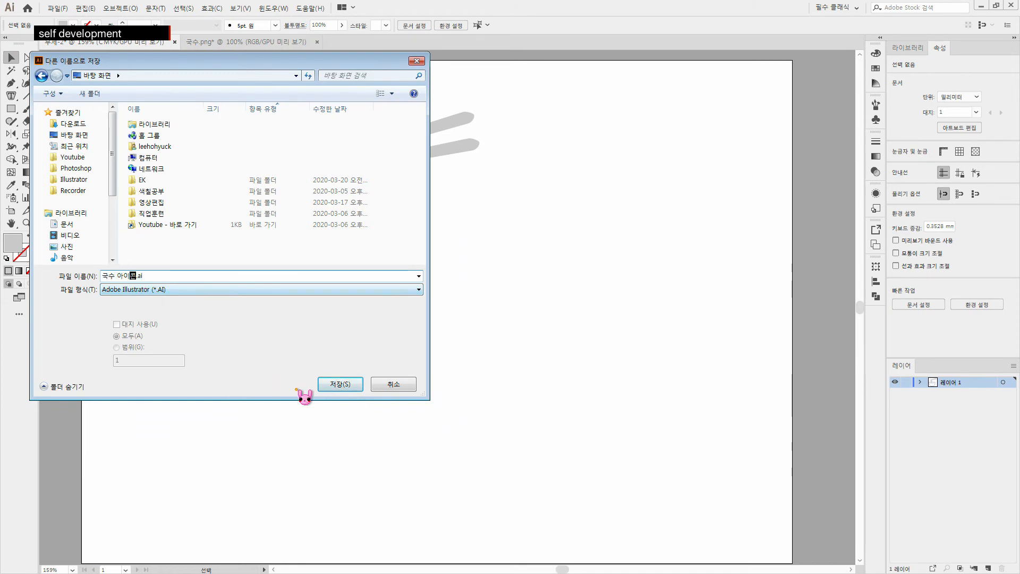
pyautogui.click(348, 389)
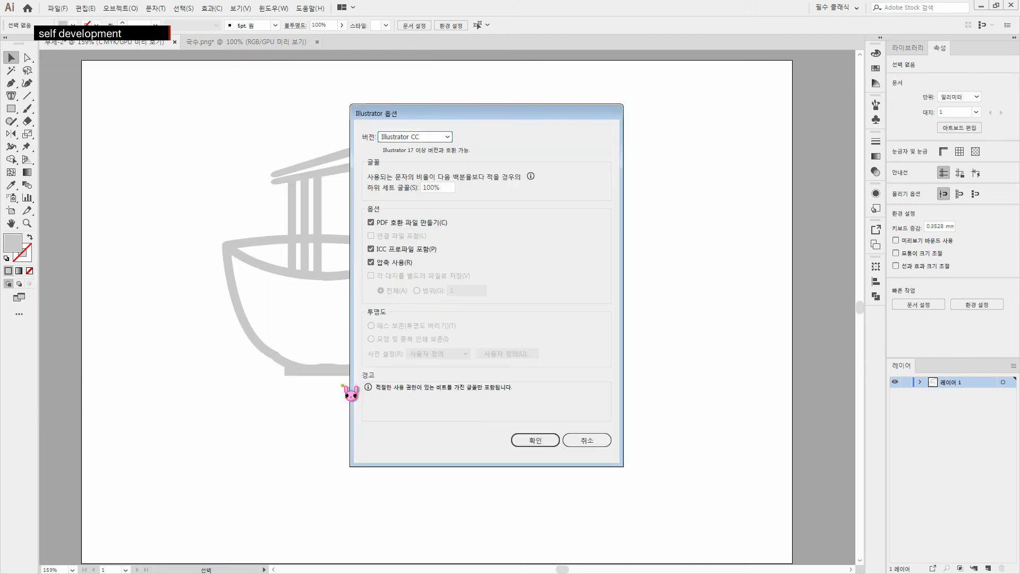
# - Set the saved file's compatibility version to Illustrator 8 and complete the save in the legacy format
pyautogui.moveTo(468, 117); pyautogui.dragTo(358, 125)
pyautogui.click(339, 144)
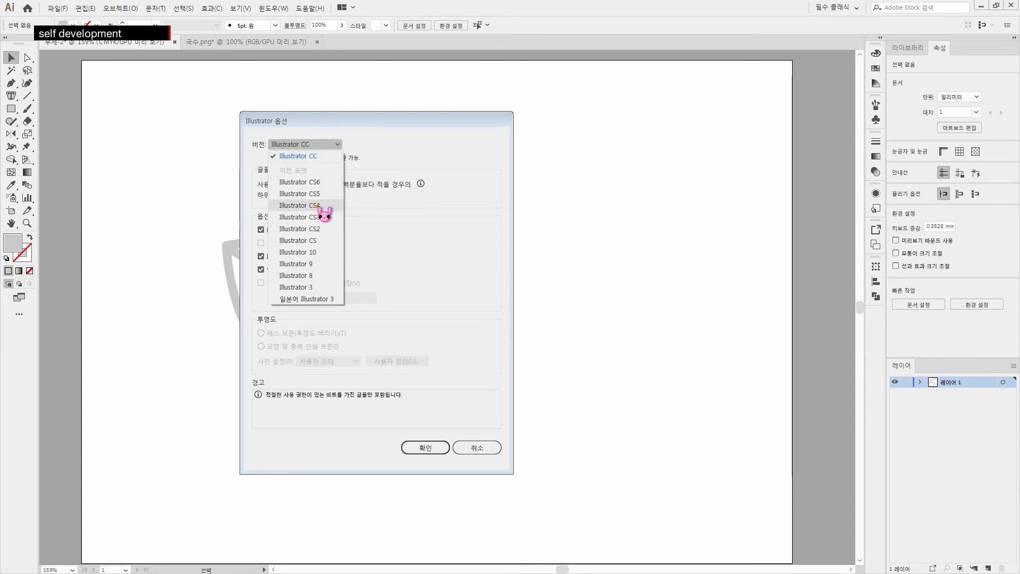
pyautogui.click(310, 276)
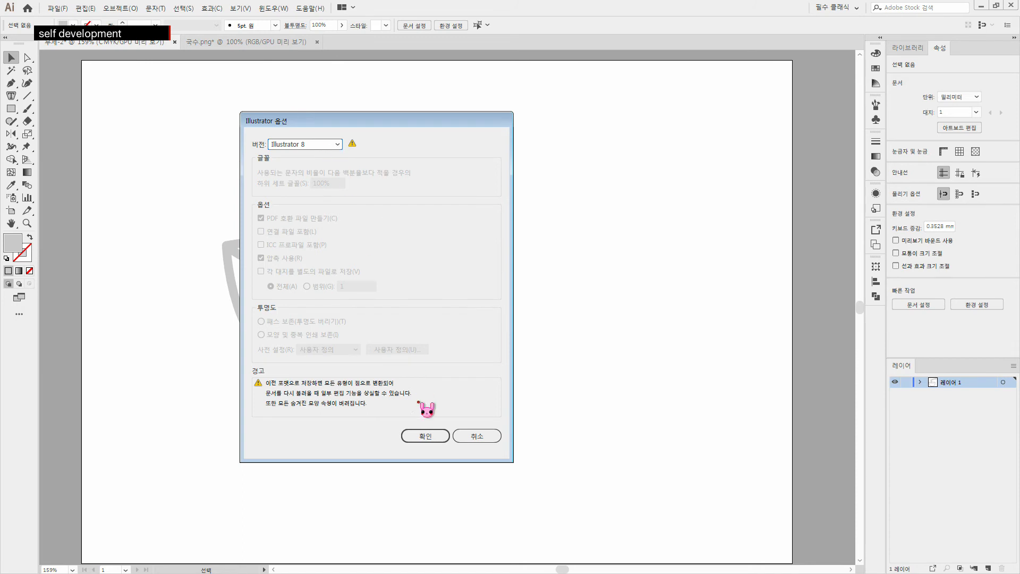
pyautogui.click(426, 436)
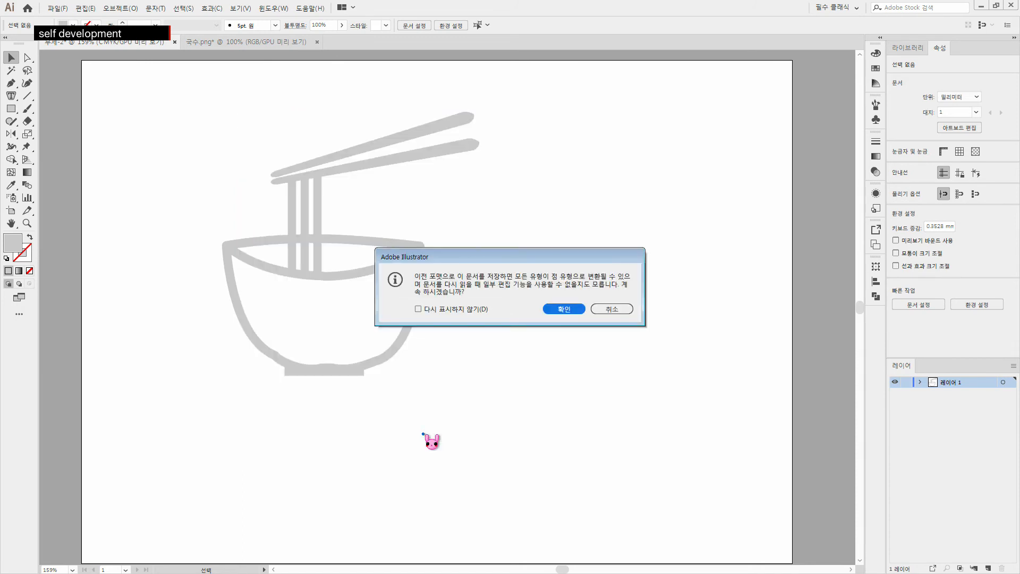
pyautogui.click(570, 309)
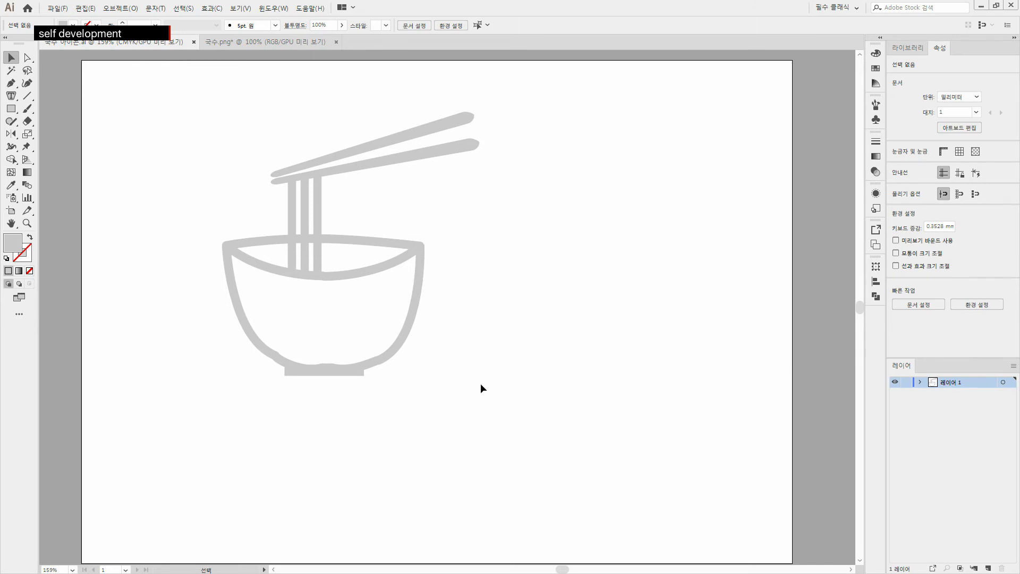
# - Select the whole noodle bowl icon and set its fill colour to C 0%, M 0%, Y 0%, K 100%
pyautogui.click(326, 180)
pyautogui.moveTo(195, 95); pyautogui.dragTo(482, 419)
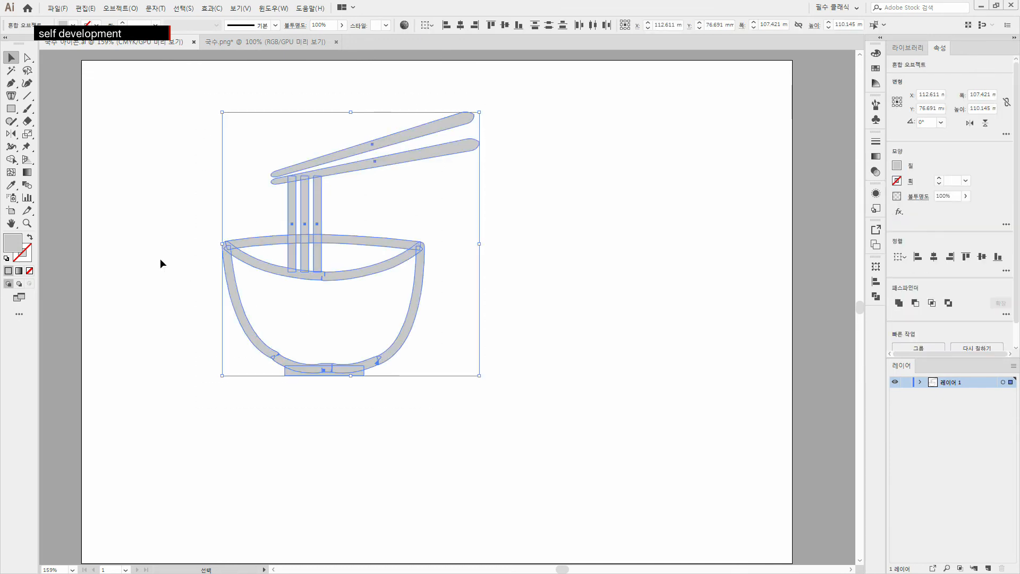
pyautogui.doubleClick(14, 245)
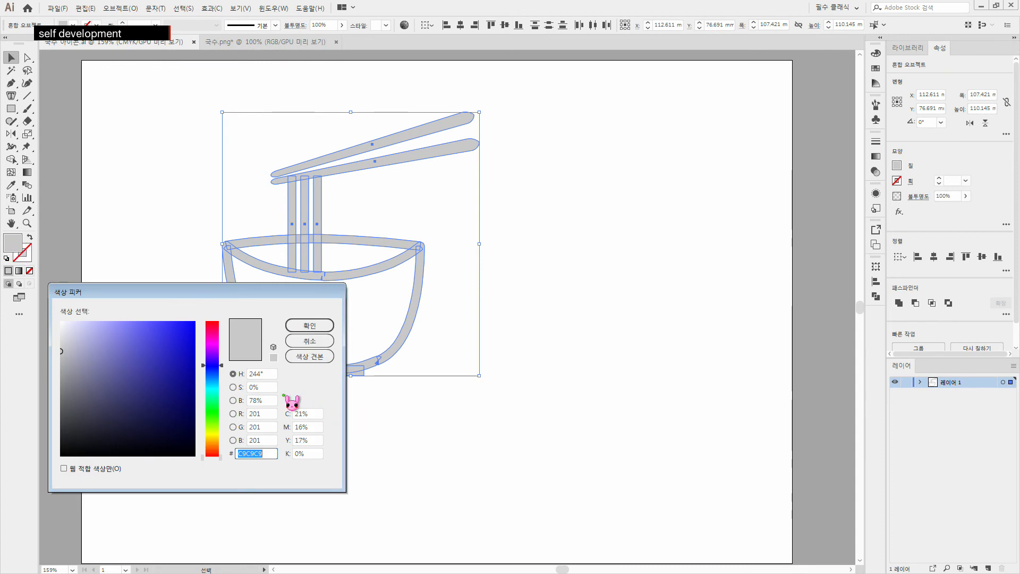
pyautogui.click(295, 415)
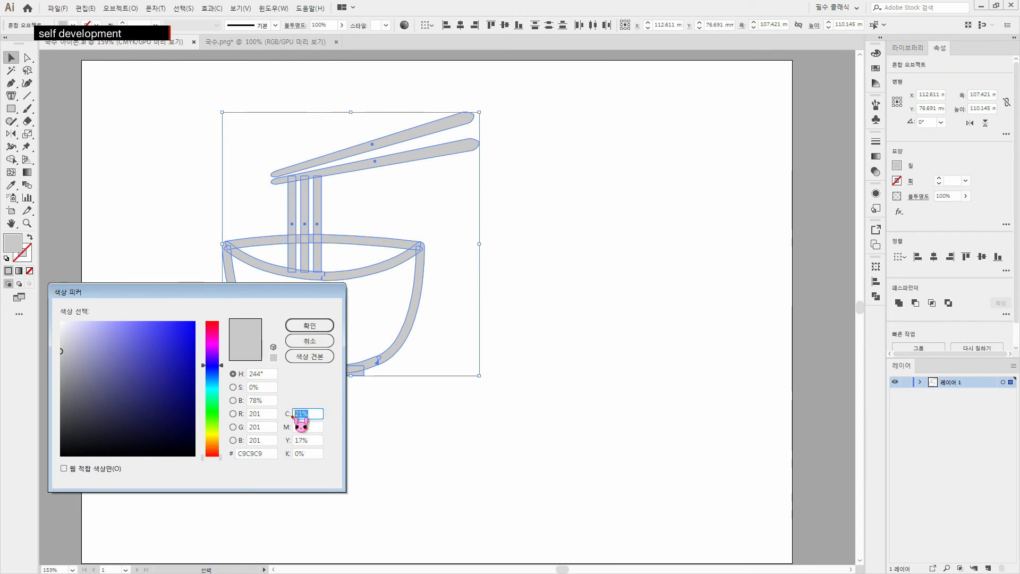
pyautogui.write('00')
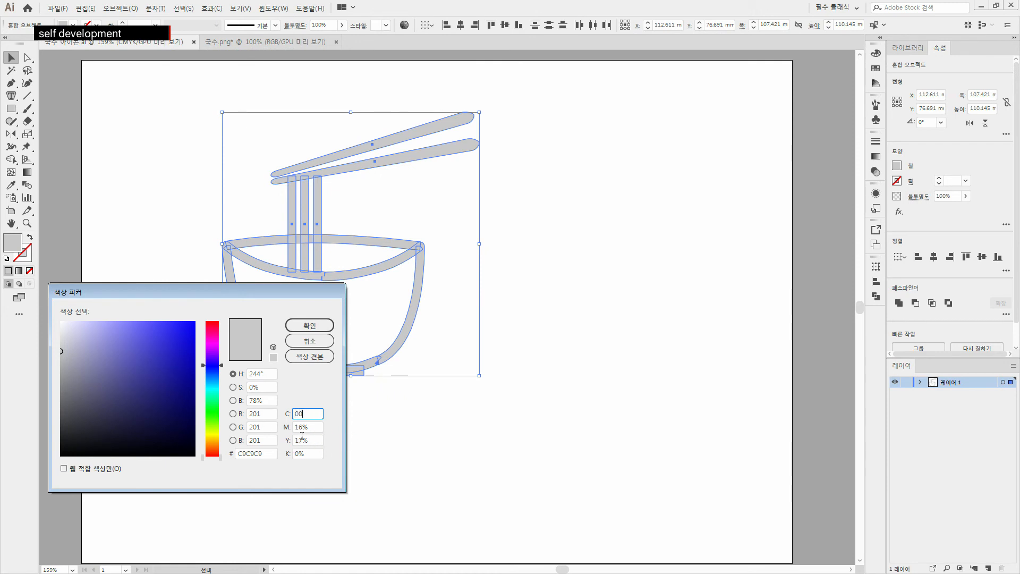
pyautogui.press('Tab')
pyautogui.write('0')
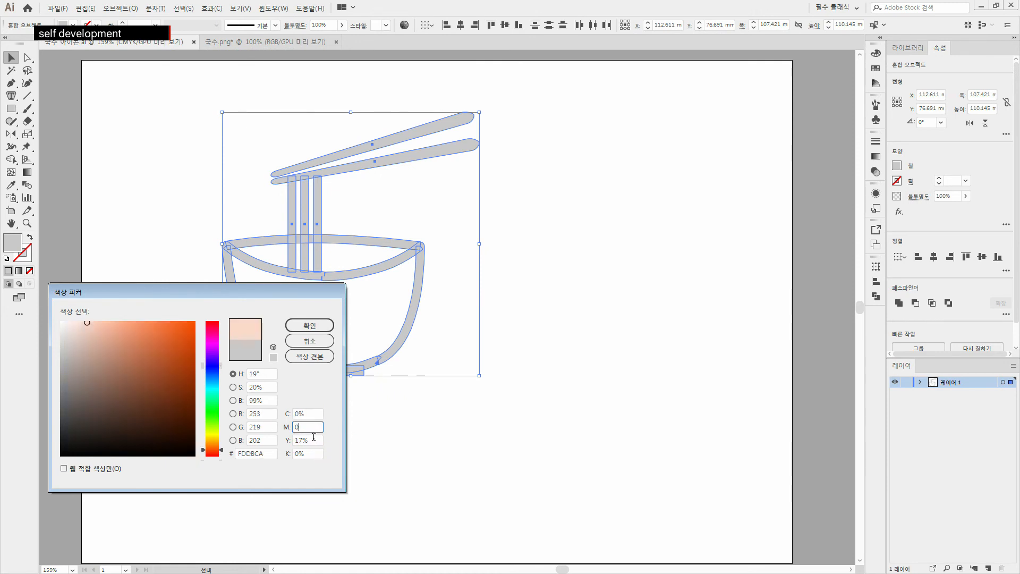
pyautogui.press('Tab')
pyautogui.write('0')
pyautogui.click(315, 454)
pyautogui.write('100')
pyautogui.click(318, 440)
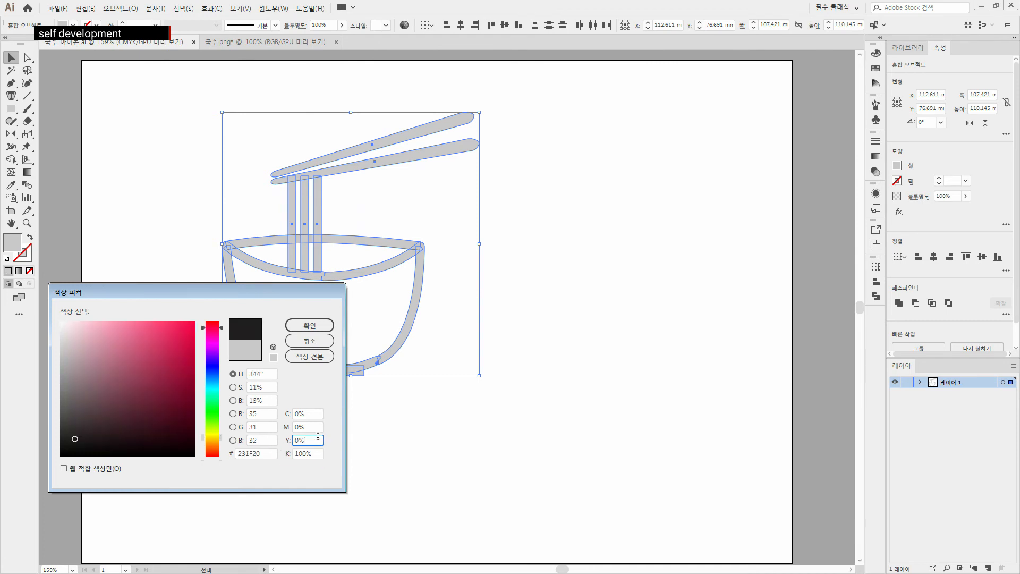
pyautogui.click(317, 327)
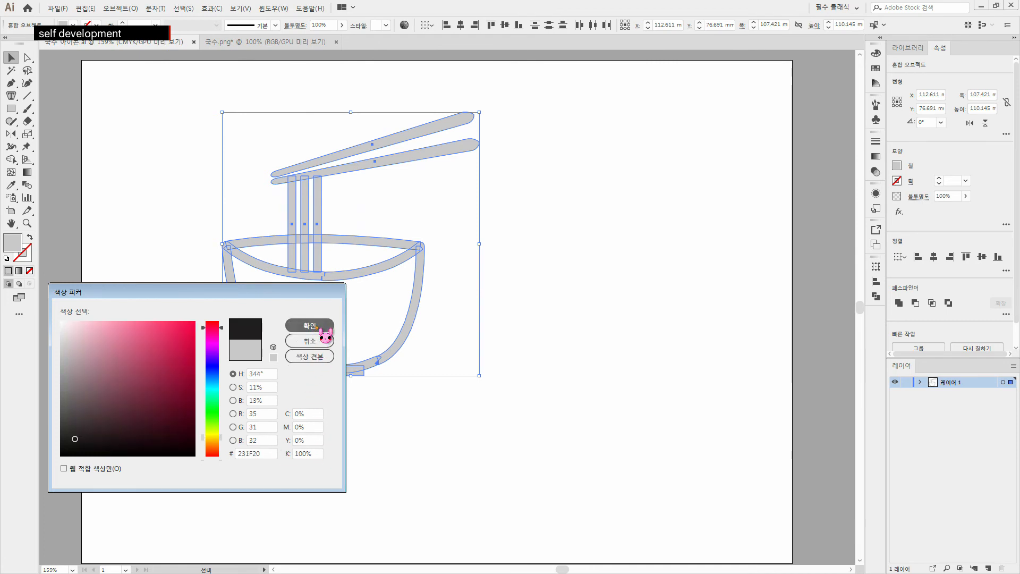
pyautogui.click(485, 449)
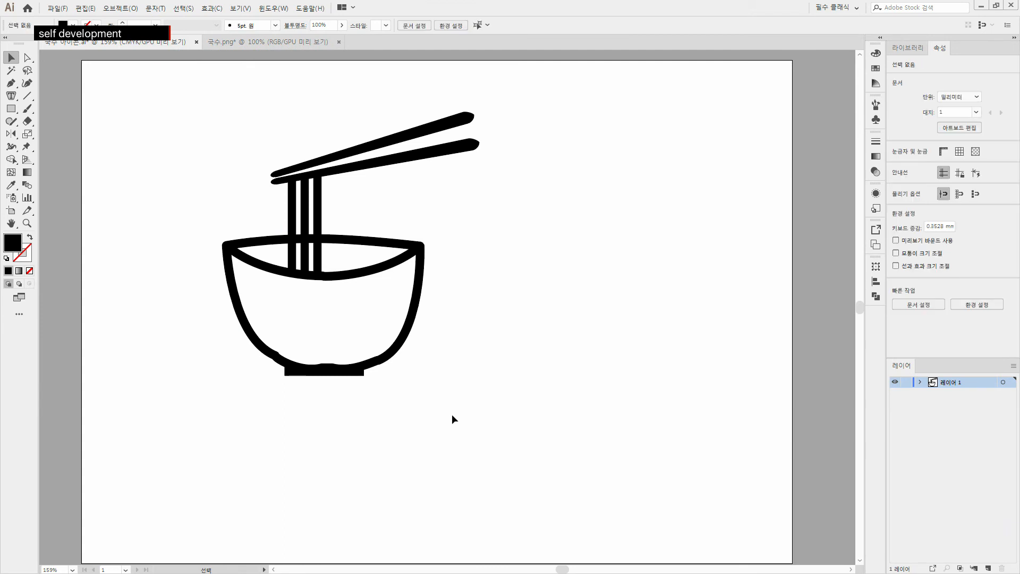
# - Check the C, M, Y and K values of the current fill colour and close the colour picker without changing them
pyautogui.doubleClick(23, 255)
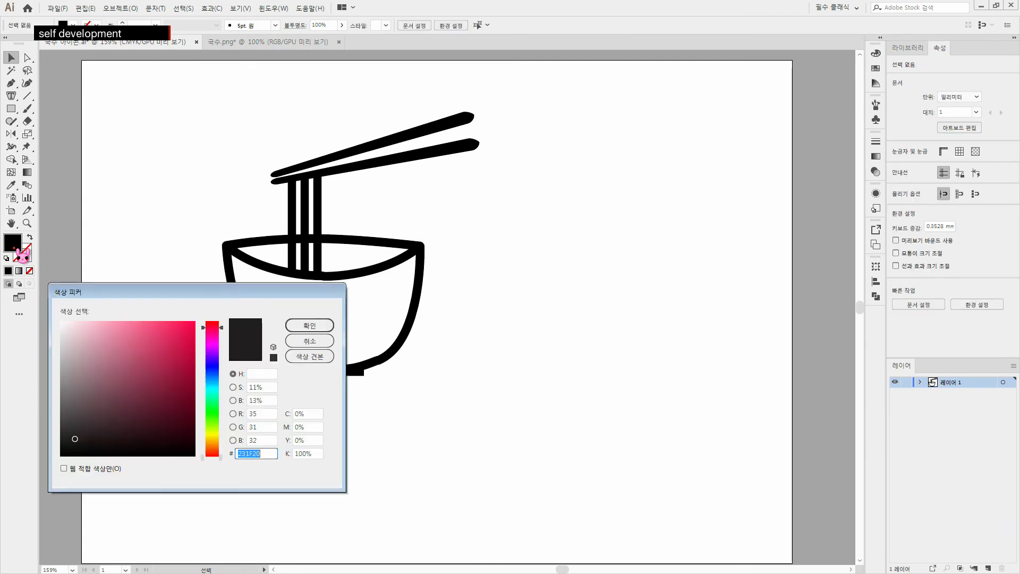
pyautogui.click(315, 455)
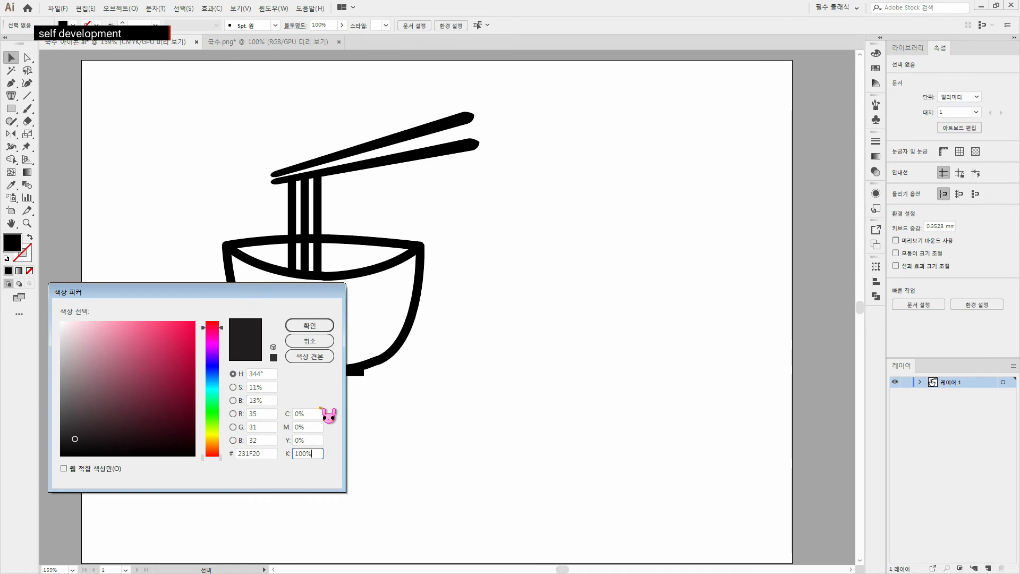
pyautogui.click(317, 413)
pyautogui.click(317, 428)
pyautogui.click(312, 452)
pyautogui.click(309, 441)
pyautogui.click(316, 454)
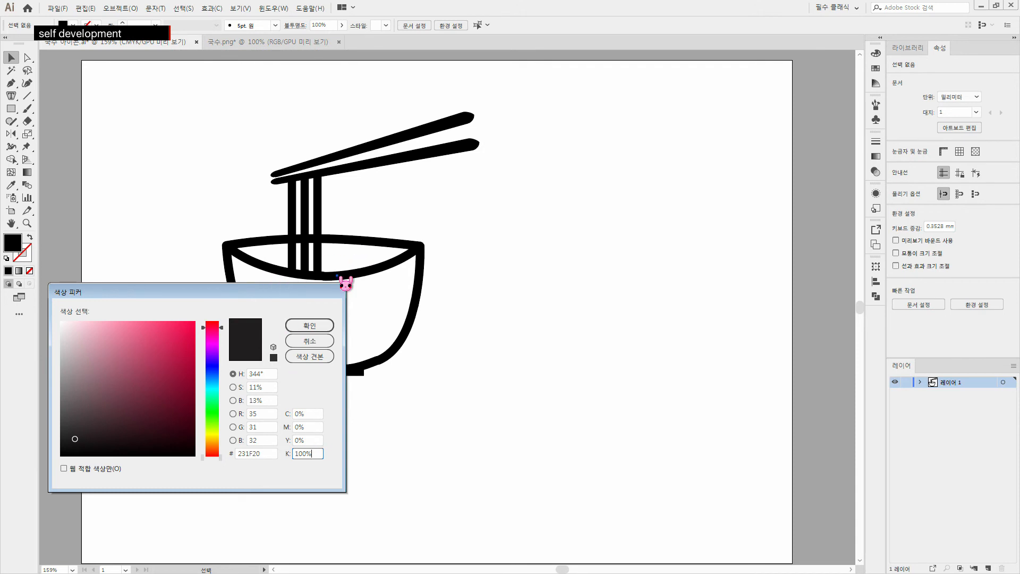
pyautogui.click(327, 345)
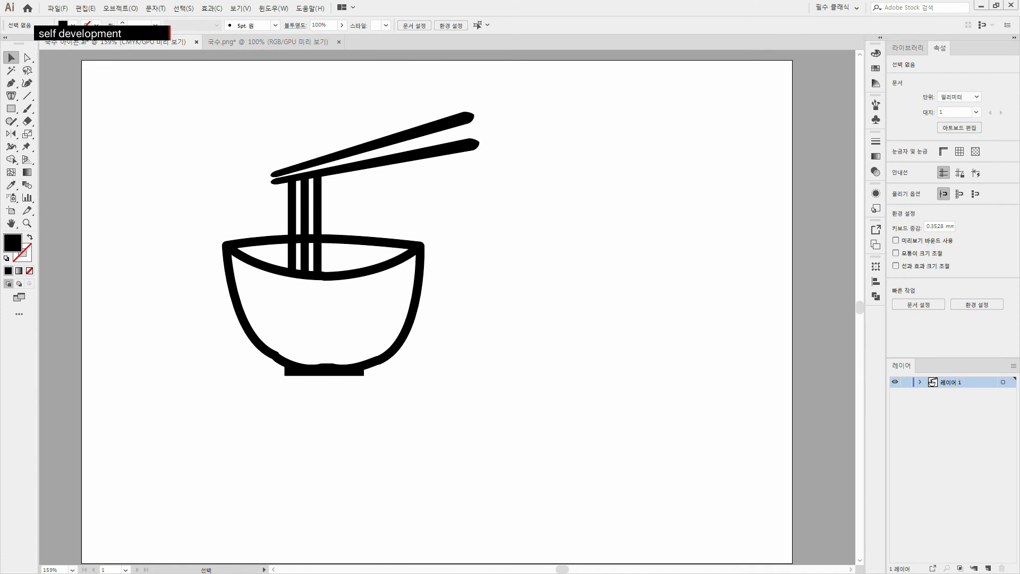
# - Select the whole noodle bowl icon and delete it from the artboard
pyautogui.click(312, 373)
pyautogui.click(310, 402)
pyautogui.moveTo(201, 141); pyautogui.dragTo(585, 428)
pyautogui.press('Delete')
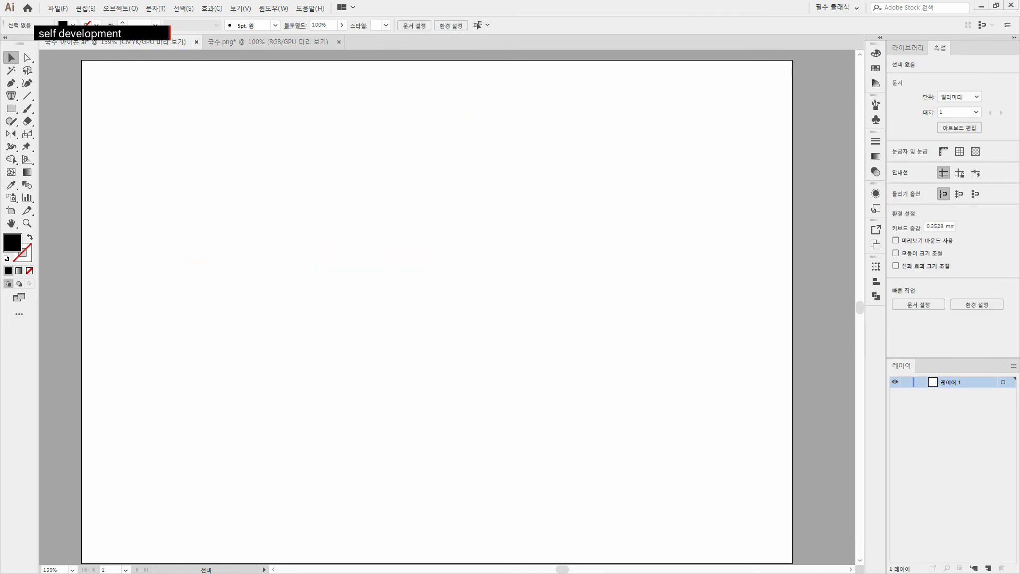
# - Add a point text line reading "일러스트를 공부합시다 ^^" in the upper part of the artboard
pyautogui.click(13, 96)
pyautogui.rightClick(19, 98)
pyautogui.click(35, 97)
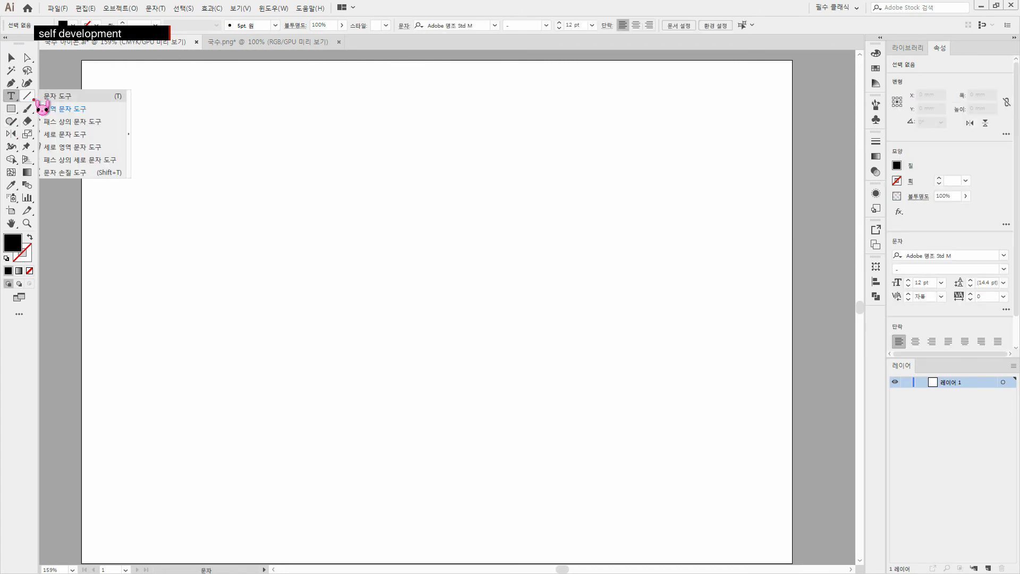
pyautogui.click(285, 157)
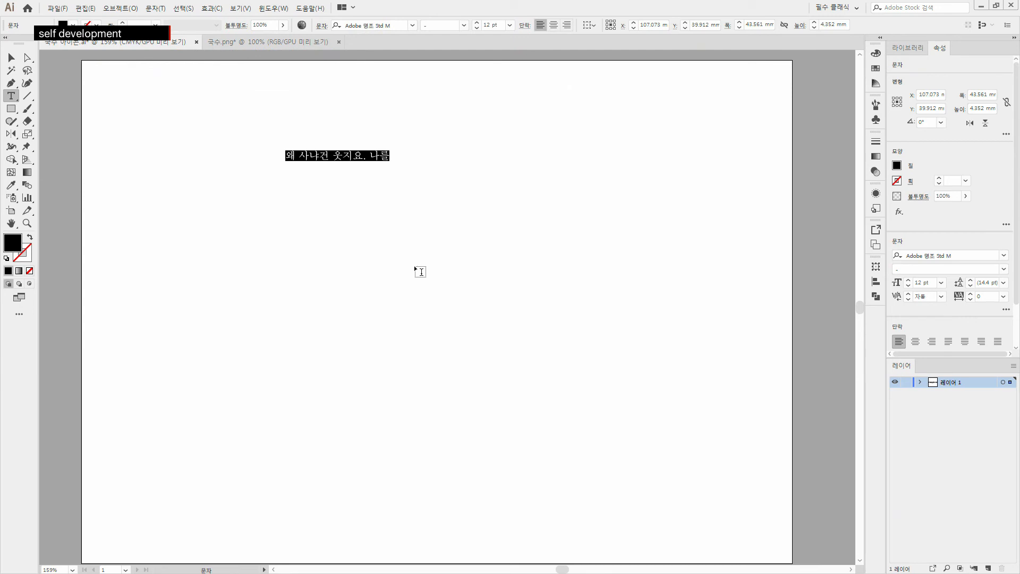
pyautogui.write('일러스트ㅔ')
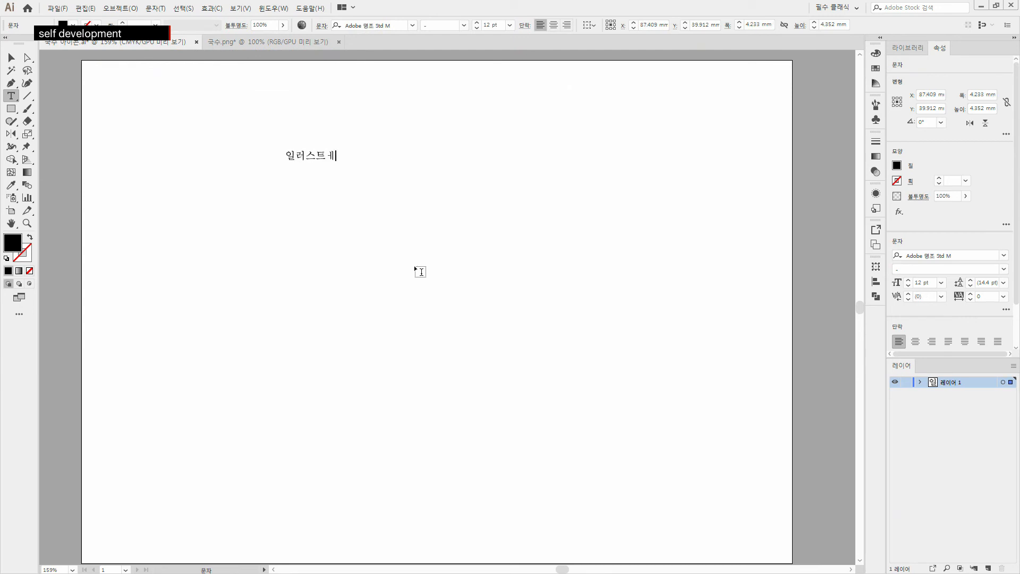
pyautogui.write('를 공비합시대')
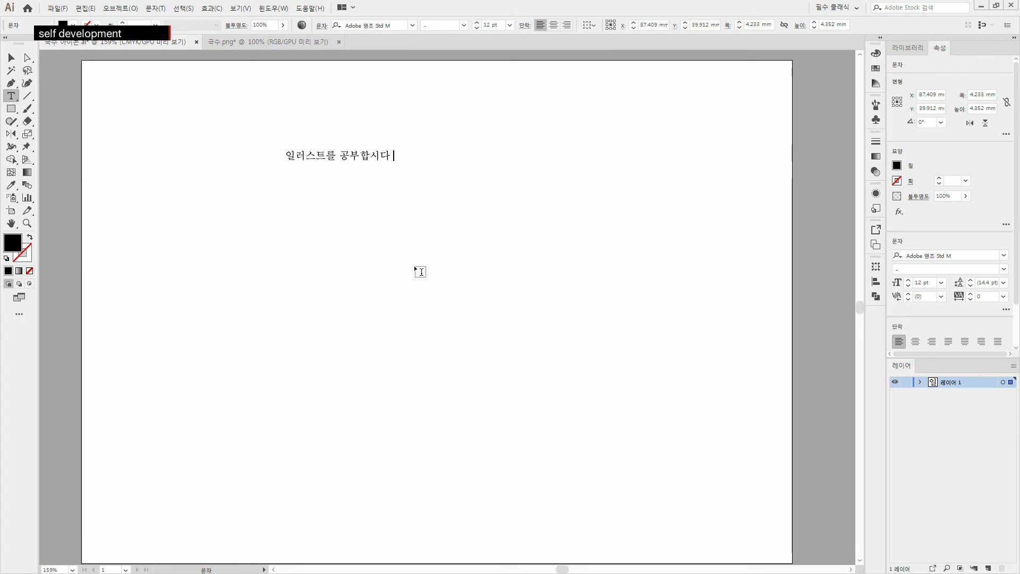
pyautogui.press('BackSpace')
pyautogui.write('^^')
pyautogui.press('Return')
pyautogui.click(11, 58)
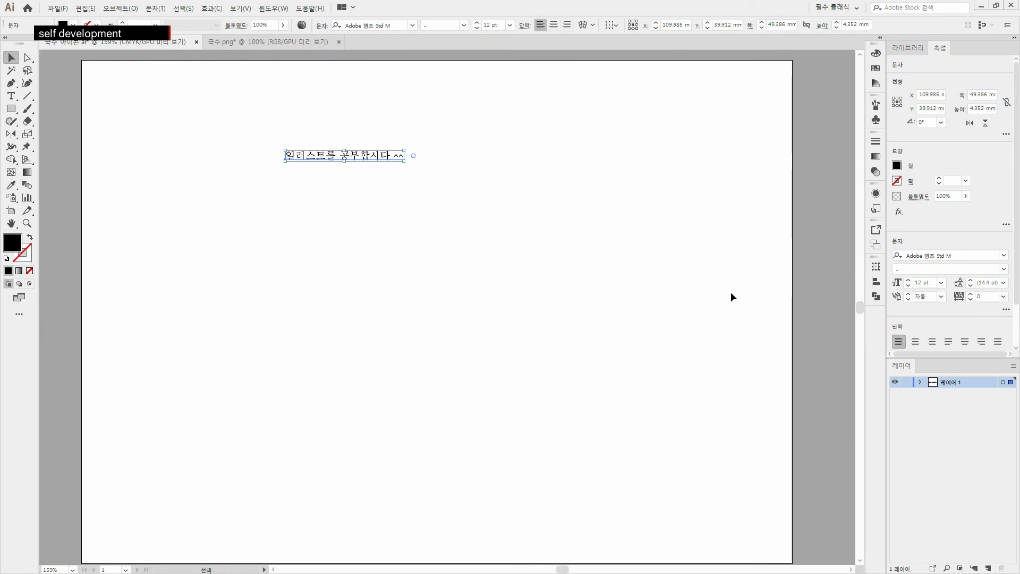
# - Select all the characters of the text line with the Type tool
pyautogui.moveTo(266, 132); pyautogui.dragTo(456, 218)
pyautogui.click(332, 187)
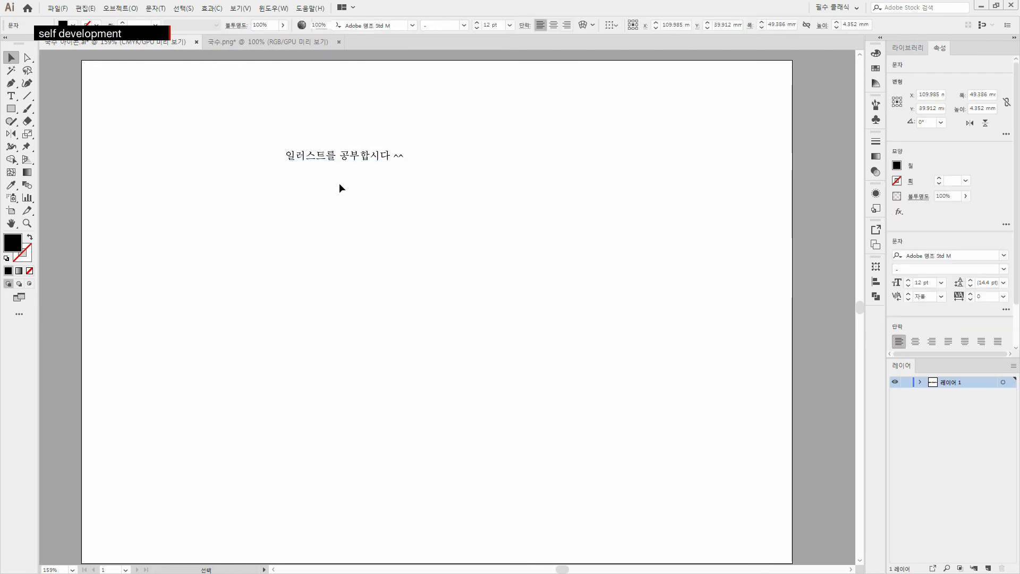
pyautogui.click(366, 156)
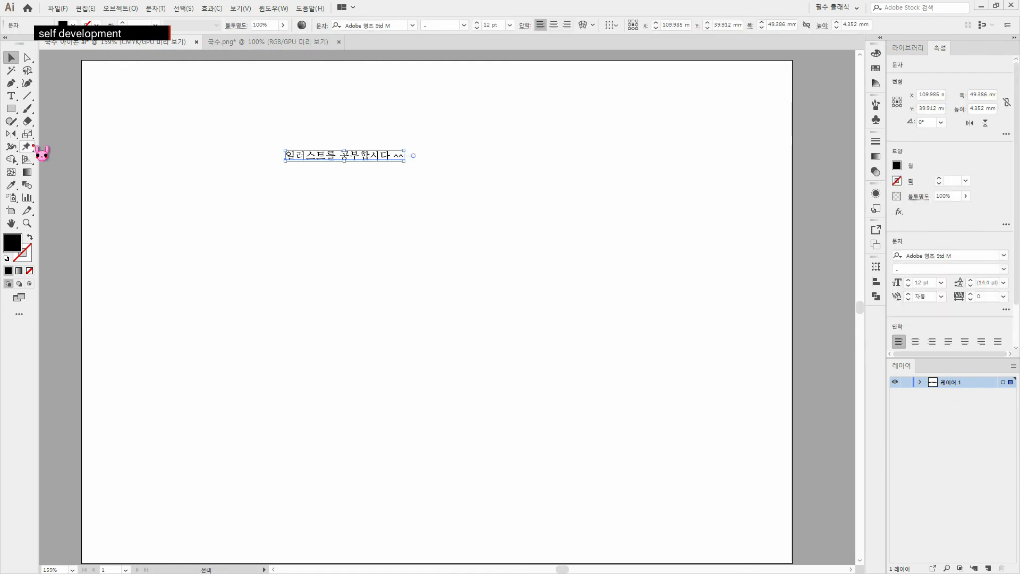
pyautogui.click(11, 96)
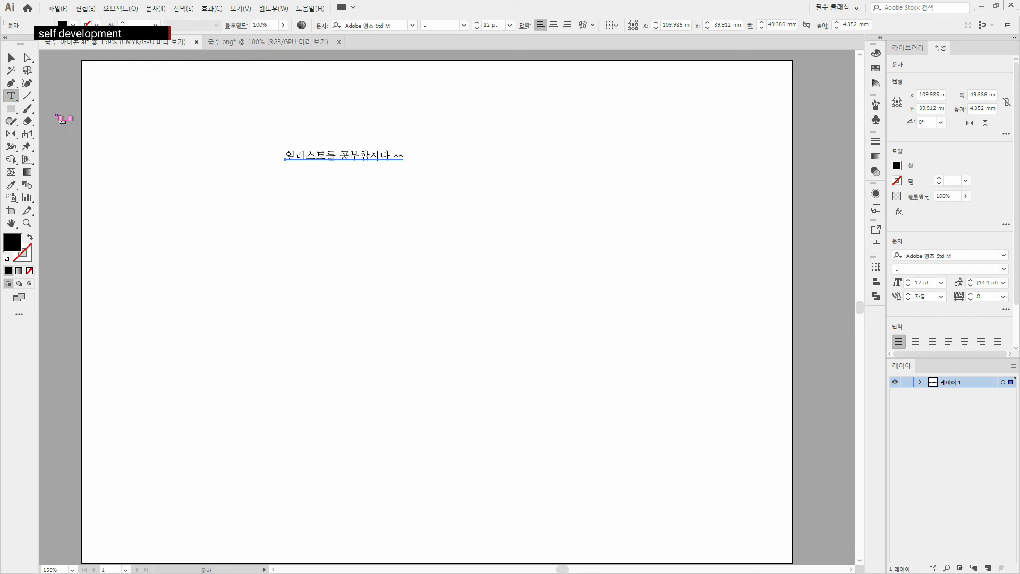
pyautogui.click(360, 154)
pyautogui.hotkey('ctrl', 'a')
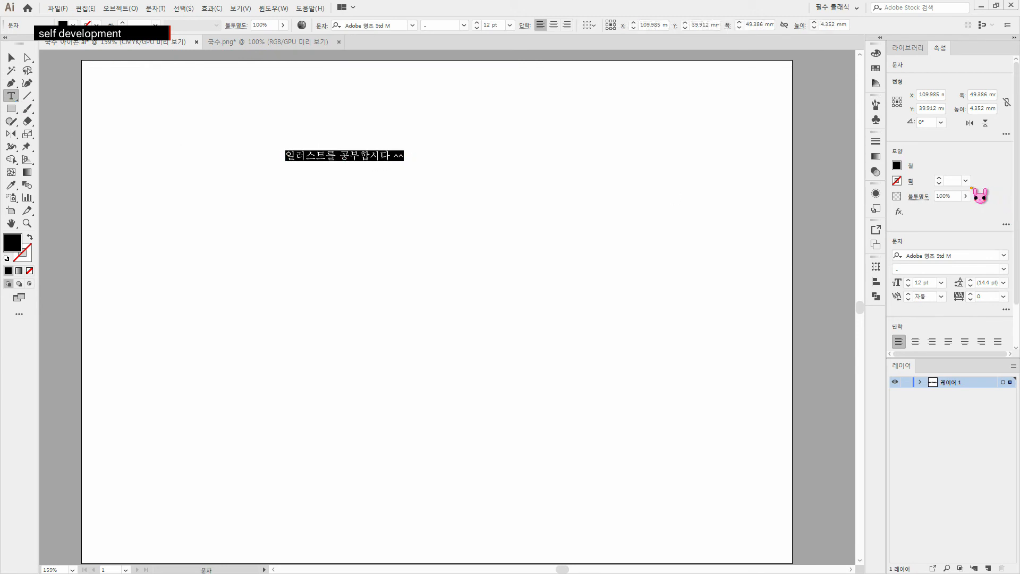
# - Try different stroke weights on the selected text and set the stroke weight back to 0
pyautogui.click(939, 179)
pyautogui.click(940, 183)
pyautogui.click(940, 184)
pyautogui.click(940, 183)
pyautogui.click(940, 183)
pyautogui.click(940, 183)
pyautogui.click(953, 181)
pyautogui.doubleClick(959, 181)
pyautogui.write('0')
pyautogui.press('Return')
# - Increase the font size of the selected text to 25 pt
pyautogui.click(909, 281)
pyautogui.click(909, 280)
pyautogui.click(908, 280)
pyautogui.click(909, 280)
pyautogui.click(909, 280)
pyautogui.click(909, 281)
pyautogui.click(909, 281)
pyautogui.click(909, 281)
pyautogui.click(908, 280)
pyautogui.click(908, 280)
pyautogui.click(908, 280)
pyautogui.click(908, 281)
pyautogui.click(909, 280)
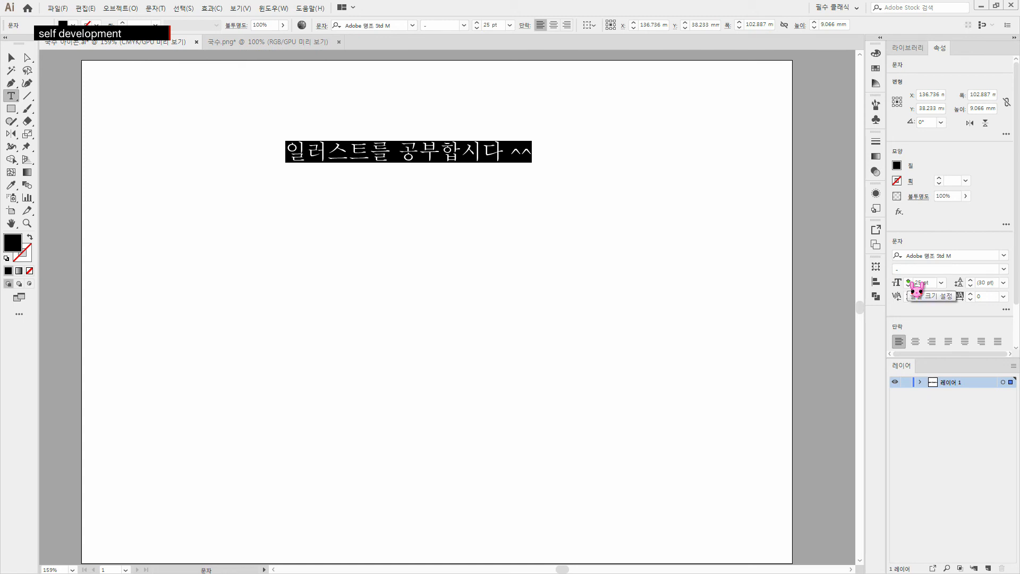
# - Change the text's font to HY견명조 and deselect the characters
pyautogui.click(412, 25)
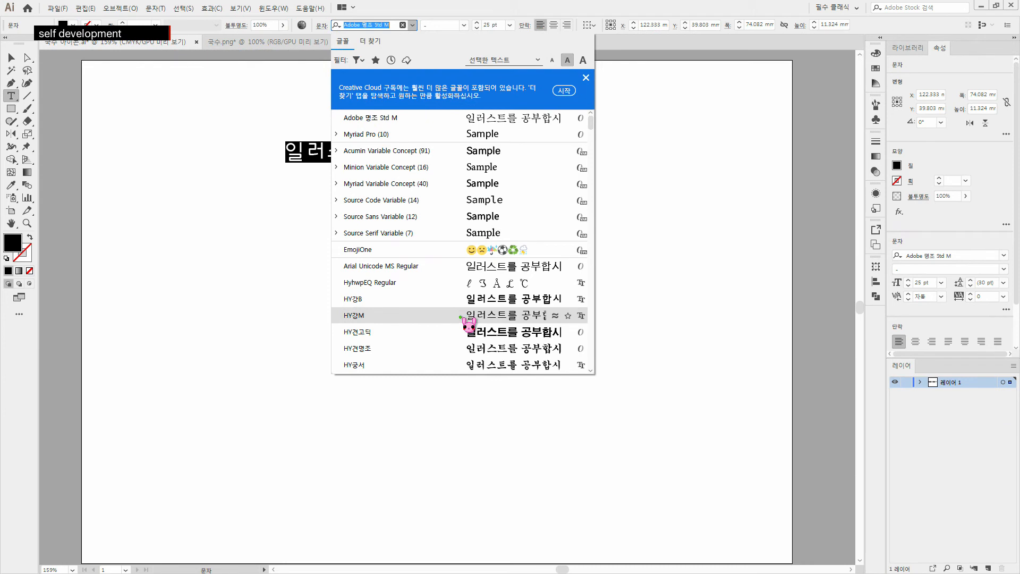
pyautogui.click(463, 348)
pyautogui.click(406, 151)
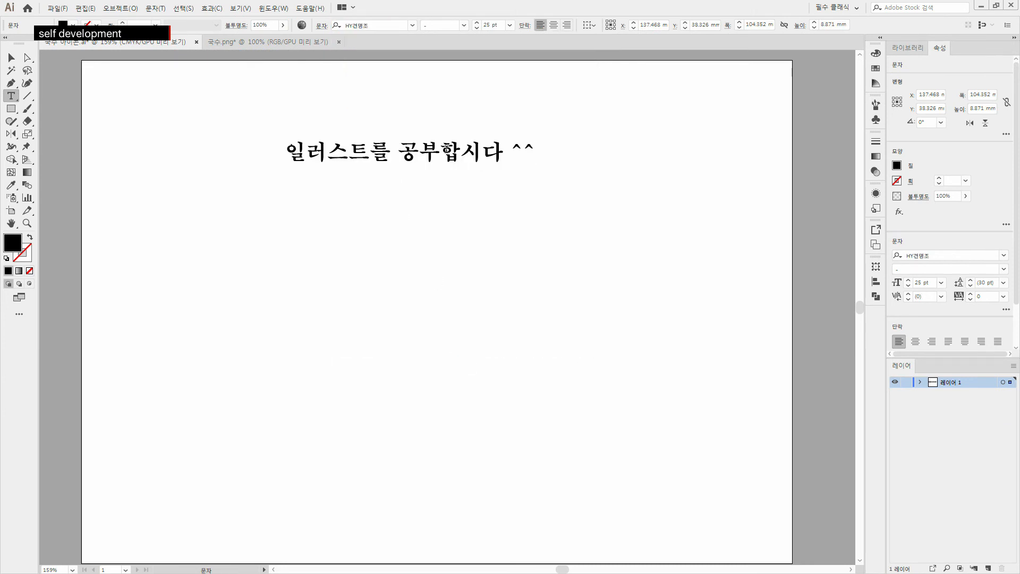
# - Select the whole text line, try tighter and wider letter spacing, and leave the tracking at 40
pyautogui.tripleClick(448, 148)
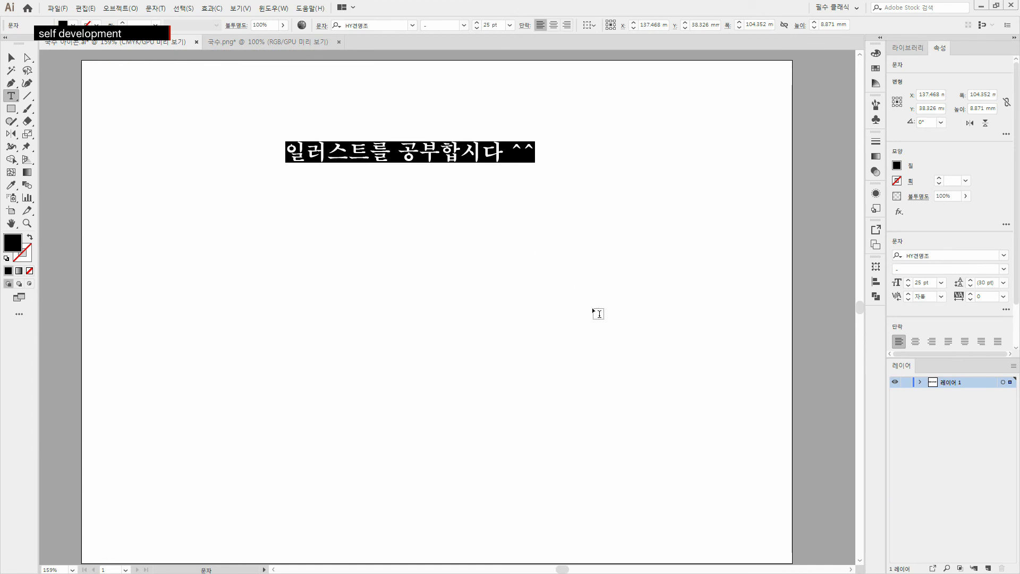
pyautogui.hotkey('alt', 'Left')
pyautogui.hotkey('alt', 'Left')
pyautogui.hotkey('alt', 'Left')
pyautogui.hotkey('alt', 'Left')
pyautogui.hotkey('alt', 'Left')
pyautogui.hotkey('alt', 'Right')
pyautogui.hotkey('alt', 'Right')
pyautogui.hotkey('alt', 'Right')
pyautogui.hotkey('alt', 'Right')
pyautogui.hotkey('alt', 'Right')
pyautogui.hotkey('alt', 'Right')
pyautogui.hotkey('alt', 'Right')
pyautogui.hotkey('alt', 'Right')
pyautogui.hotkey('alt', 'Right')
pyautogui.hotkey('alt', 'Right')
pyautogui.hotkey('alt', 'Left')
pyautogui.hotkey('alt', 'Left')
pyautogui.hotkey('alt', 'Left')
pyautogui.hotkey('alt', 'Left')
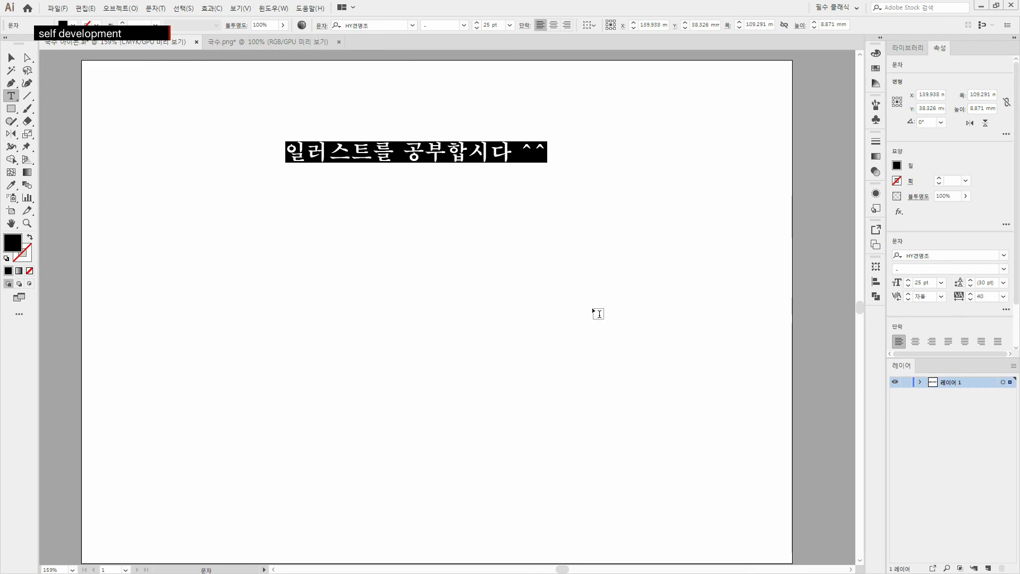
# - Add a second line reading "행간을 조절 합니다." below the first and remove any stray placeholder text
pyautogui.click(481, 152)
pyautogui.press('End')
pyautogui.press('Return')
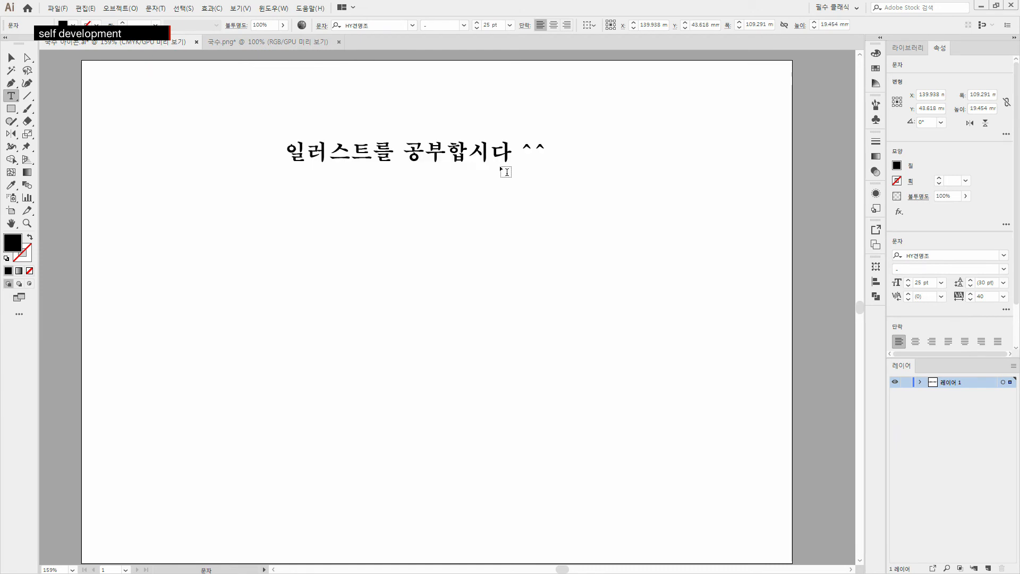
pyautogui.write('행간을 좆')
pyautogui.write('절 합니다.')
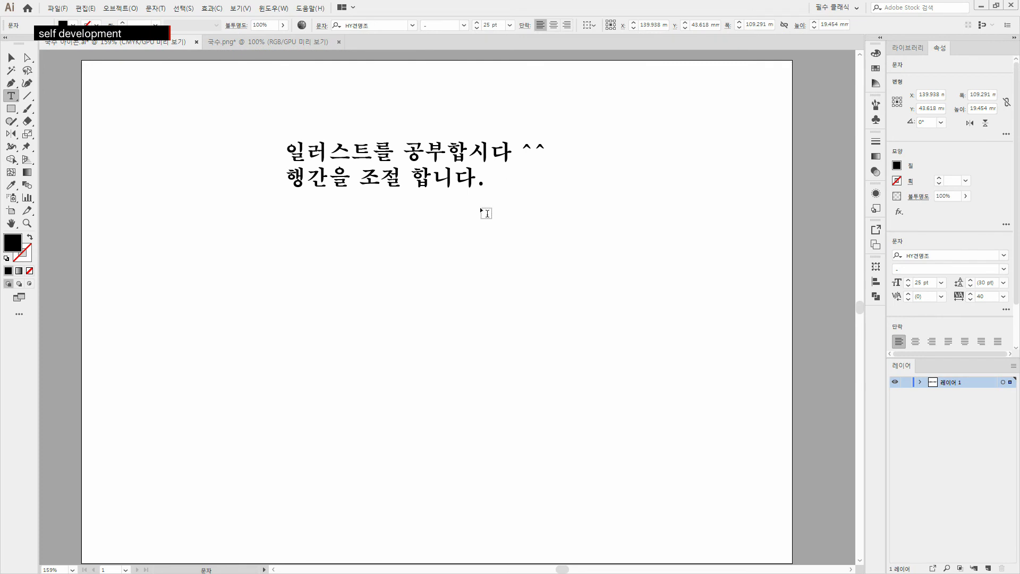
pyautogui.click(490, 176)
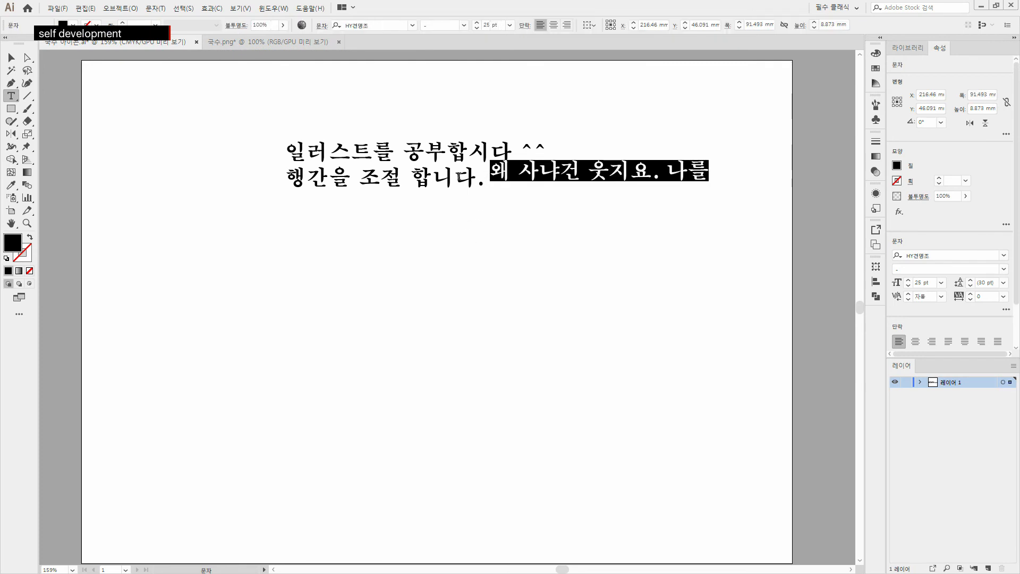
pyautogui.hotkey('ctrl', 'z')
# - Select the two-line text object and move it down and to the left, to about X 118 mm, Y 61 mm
pyautogui.click(11, 57)
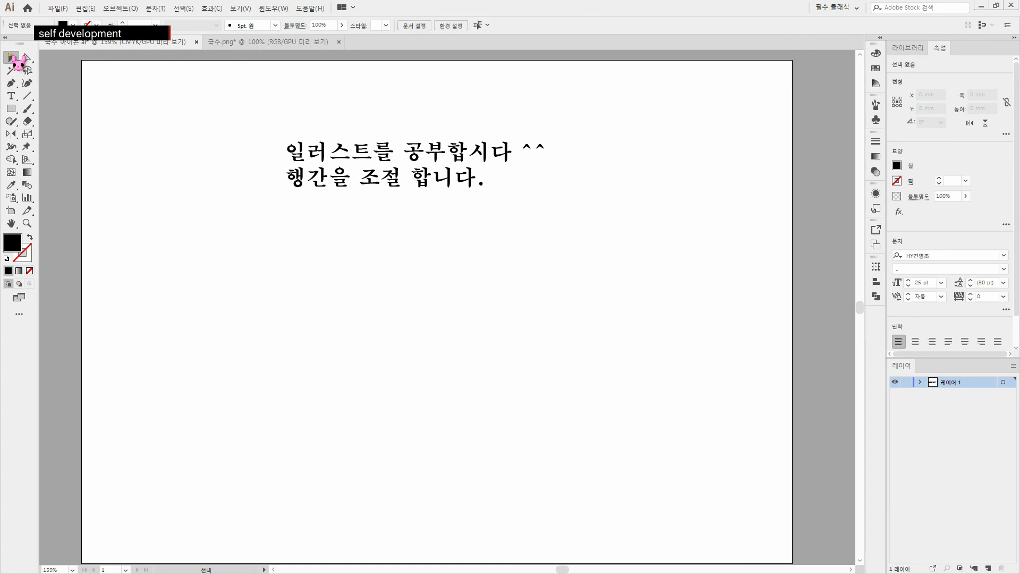
pyautogui.click(477, 181)
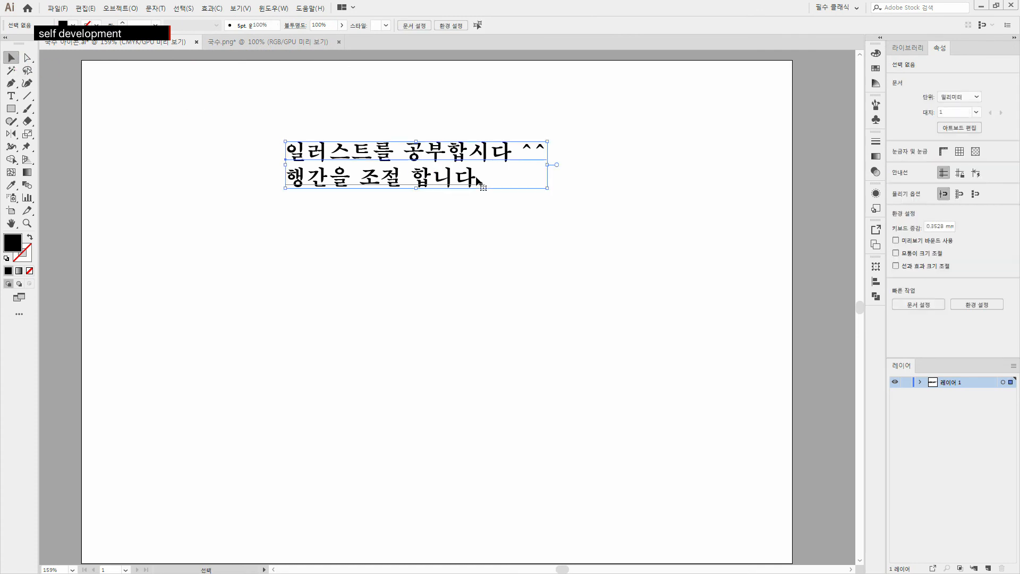
pyautogui.click(245, 105)
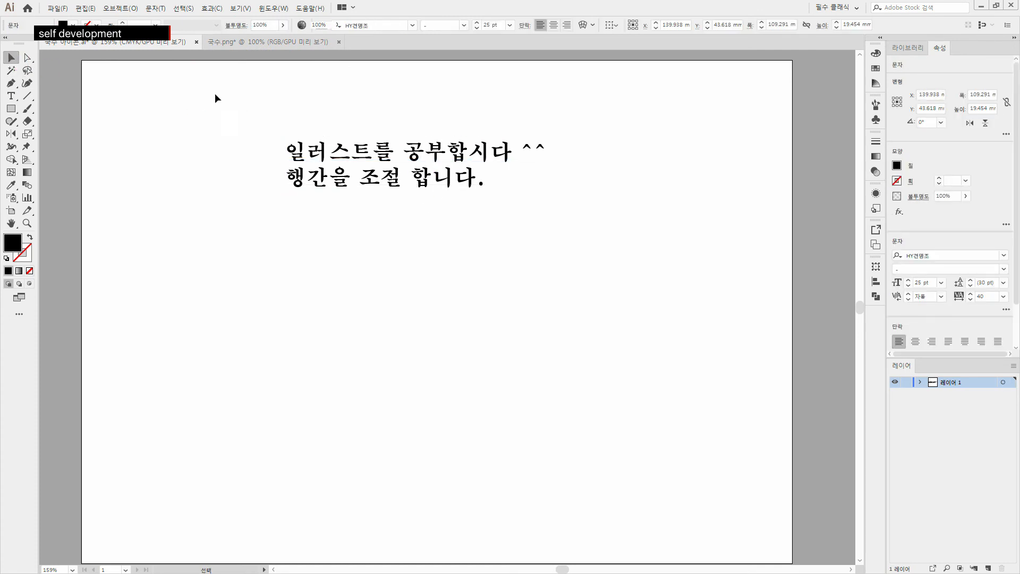
pyautogui.moveTo(516, 209); pyautogui.dragTo(192, 84)
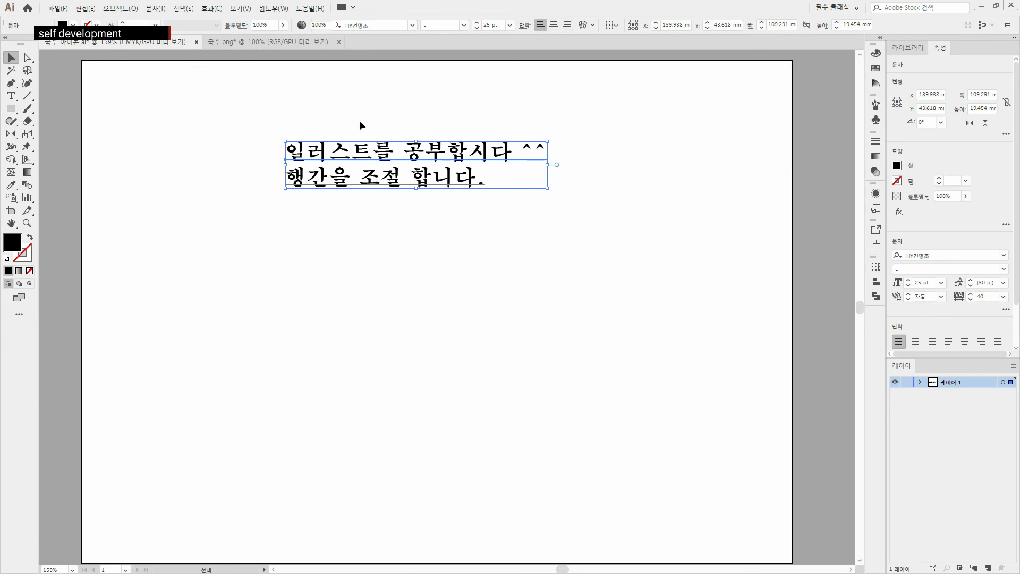
pyautogui.moveTo(455, 173); pyautogui.dragTo(401, 214)
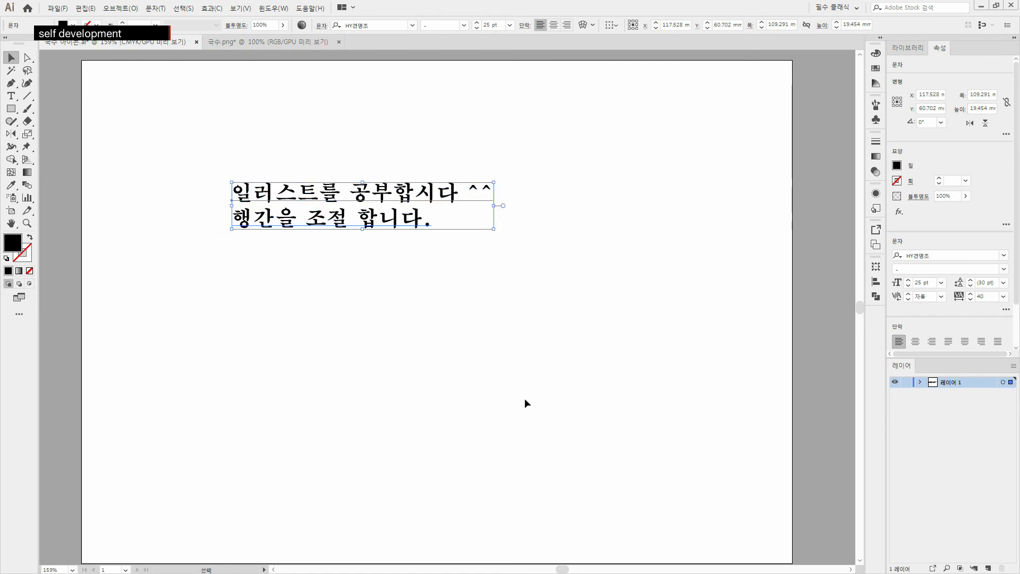
# - Try wider and tighter line spacing on the two-line text and leave the leading at 28 pt
pyautogui.hotkey('alt', 'Down')
pyautogui.hotkey('alt', 'Down')
pyautogui.hotkey('alt', 'Down')
pyautogui.hotkey('alt', 'Down')
pyautogui.hotkey('alt', 'Down')
pyautogui.hotkey('alt', 'Down')
pyautogui.hotkey('alt', 'Down')
pyautogui.hotkey('alt', 'Down')
pyautogui.hotkey('alt', 'Down')
pyautogui.hotkey('alt', 'Up')
pyautogui.hotkey('alt', 'Up')
pyautogui.hotkey('alt', 'Up')
pyautogui.hotkey('alt', 'Up')
pyautogui.hotkey('alt', 'Up')
pyautogui.hotkey('alt', 'Up')
pyautogui.hotkey('alt', 'Up')
pyautogui.hotkey('alt', 'Up')
pyautogui.hotkey('alt', 'Up')
pyautogui.hotkey('alt', 'Down')
pyautogui.hotkey('alt', 'Down')
pyautogui.hotkey('alt', 'Up')
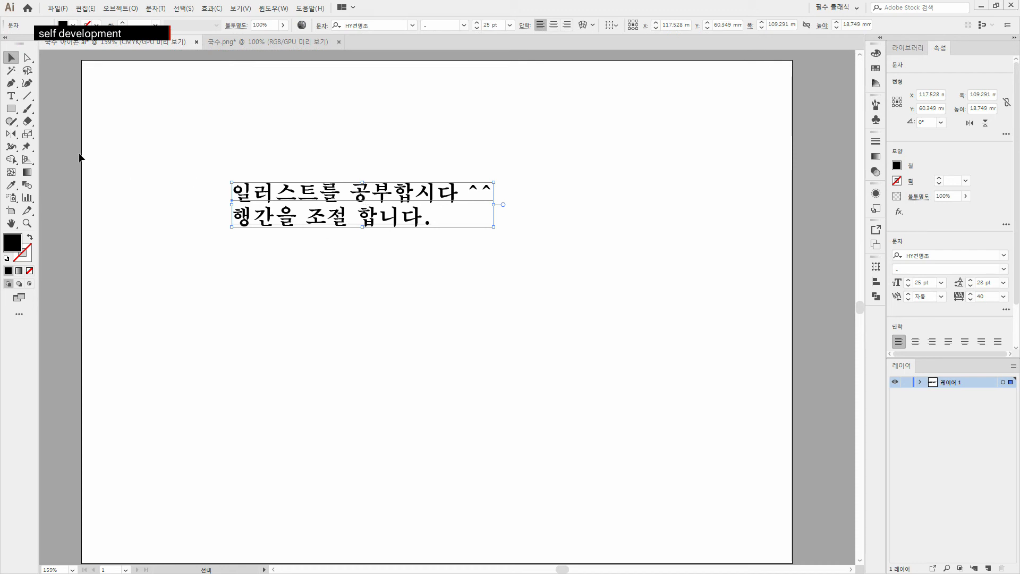
pyautogui.click(11, 95)
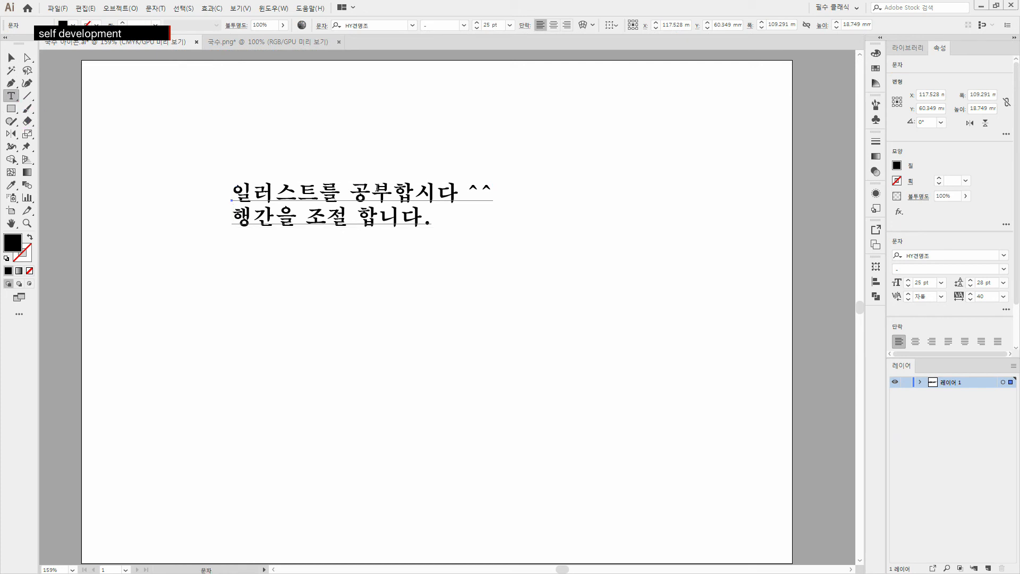
pyautogui.click(433, 207)
pyautogui.press('Escape')
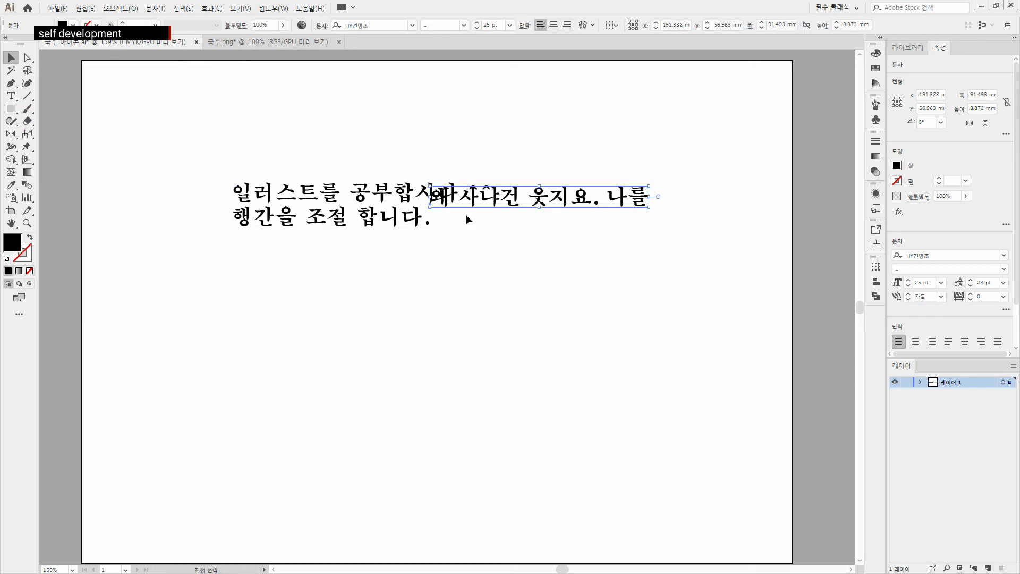
pyautogui.press('Delete')
# - Try entering the two-line text for editing straight from object selection, leave text editing and reselect the text object
pyautogui.click(402, 197)
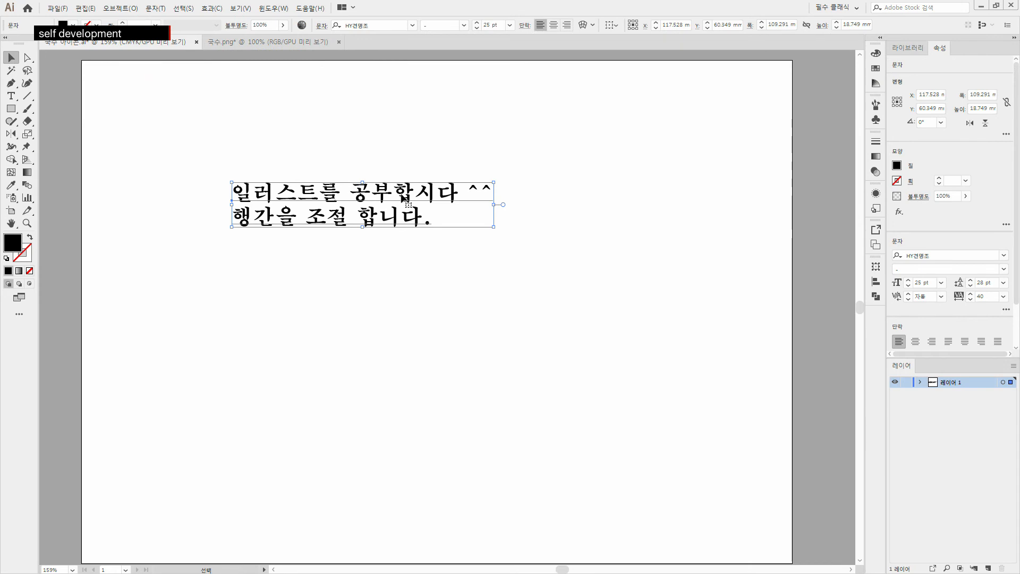
pyautogui.doubleClick(402, 191)
pyautogui.click(11, 58)
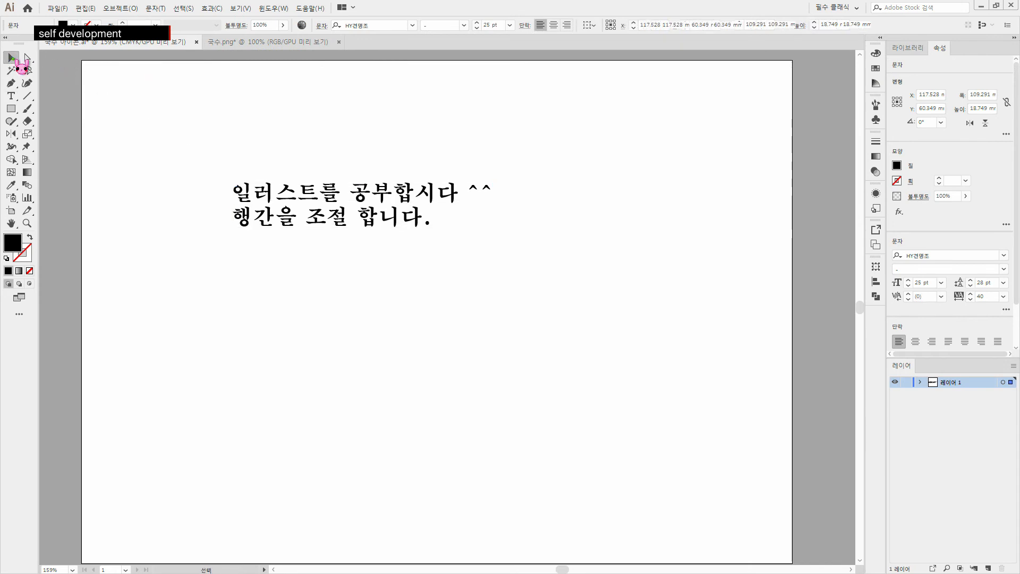
pyautogui.doubleClick(413, 194)
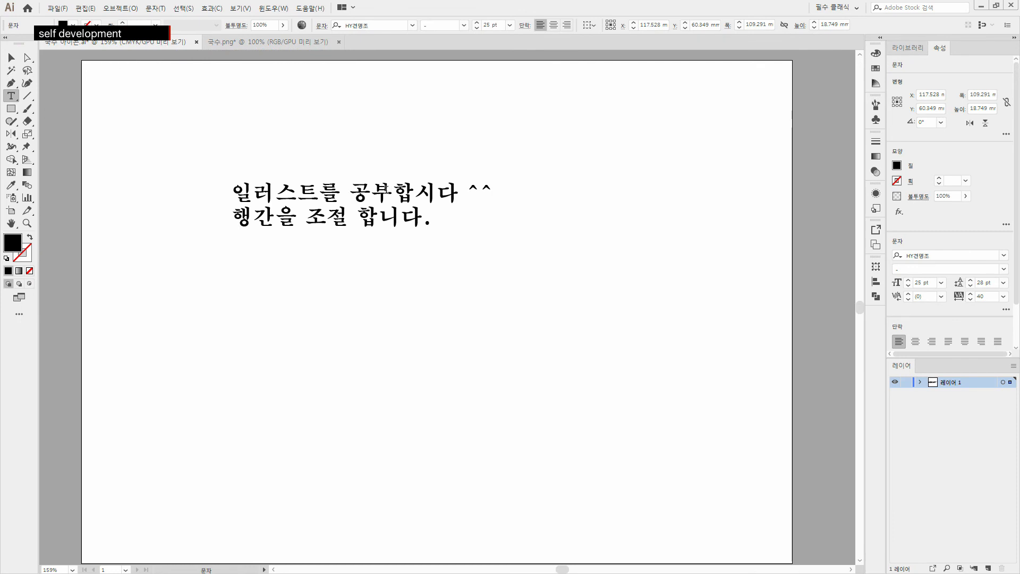
pyautogui.click(11, 57)
pyautogui.click(276, 309)
pyautogui.click(383, 197)
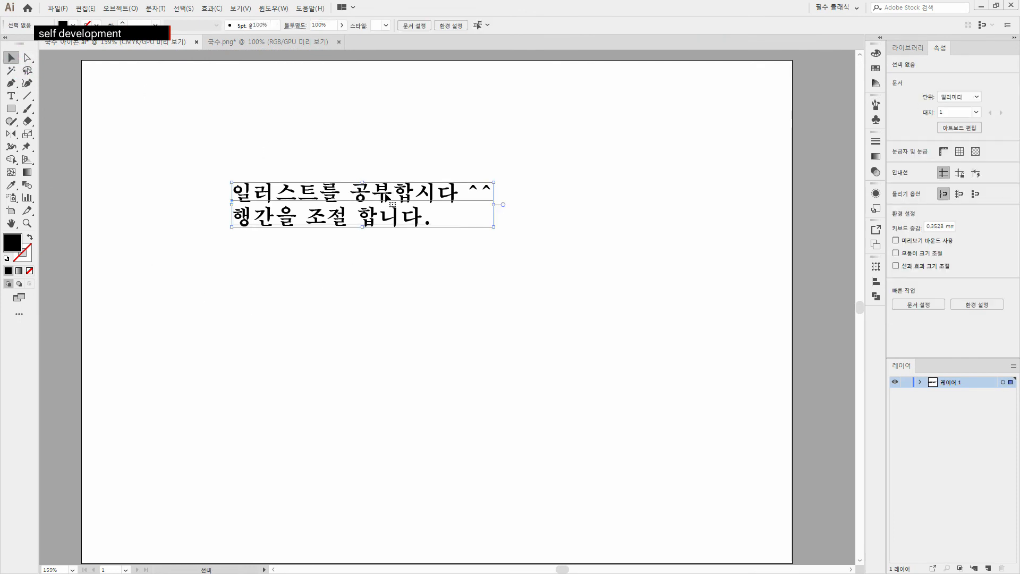
# - Select the whole first line of the text, reduce its font size to 13 pt and deselect the text
pyautogui.press('t')
pyautogui.click(393, 194)
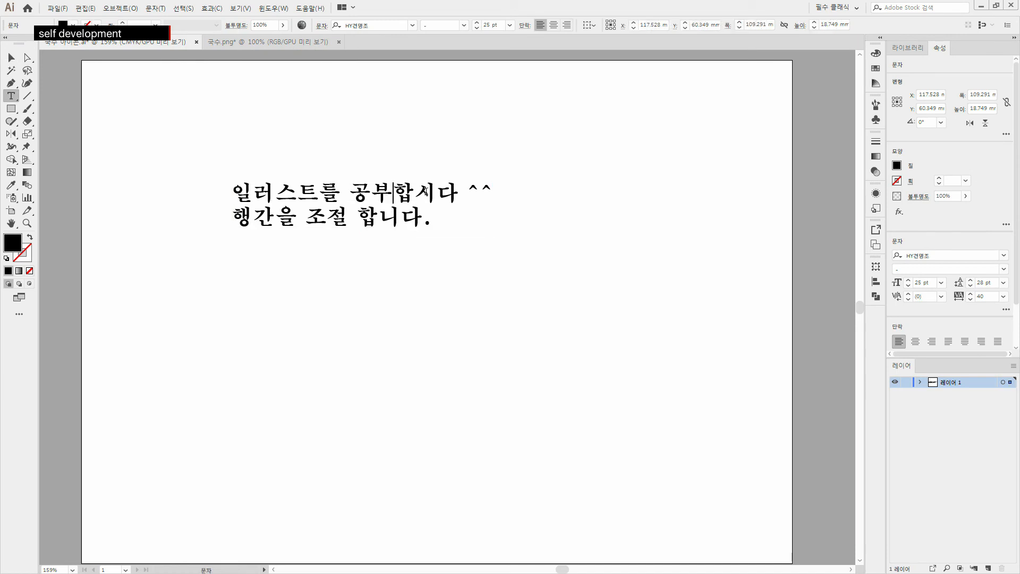
pyautogui.moveTo(443, 193); pyautogui.dragTo(348, 192)
pyautogui.click(388, 192)
pyautogui.tripleClick(388, 192)
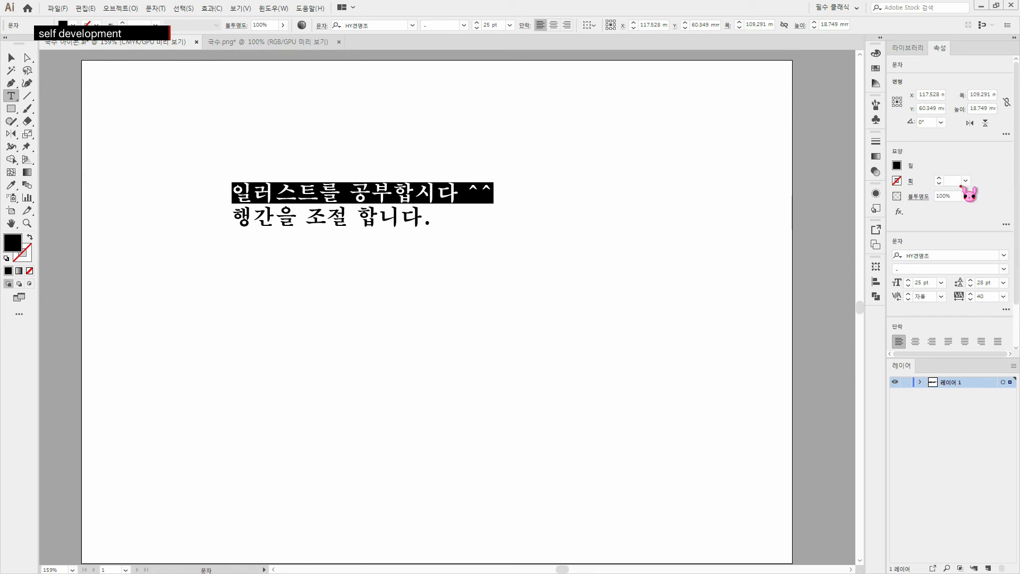
pyautogui.click(908, 286)
pyautogui.click(908, 285)
pyautogui.click(908, 285)
pyautogui.click(908, 285)
pyautogui.click(908, 285)
pyautogui.click(908, 285)
pyautogui.click(908, 285)
pyautogui.click(907, 285)
pyautogui.click(908, 285)
pyautogui.click(908, 285)
pyautogui.click(908, 285)
pyautogui.click(908, 286)
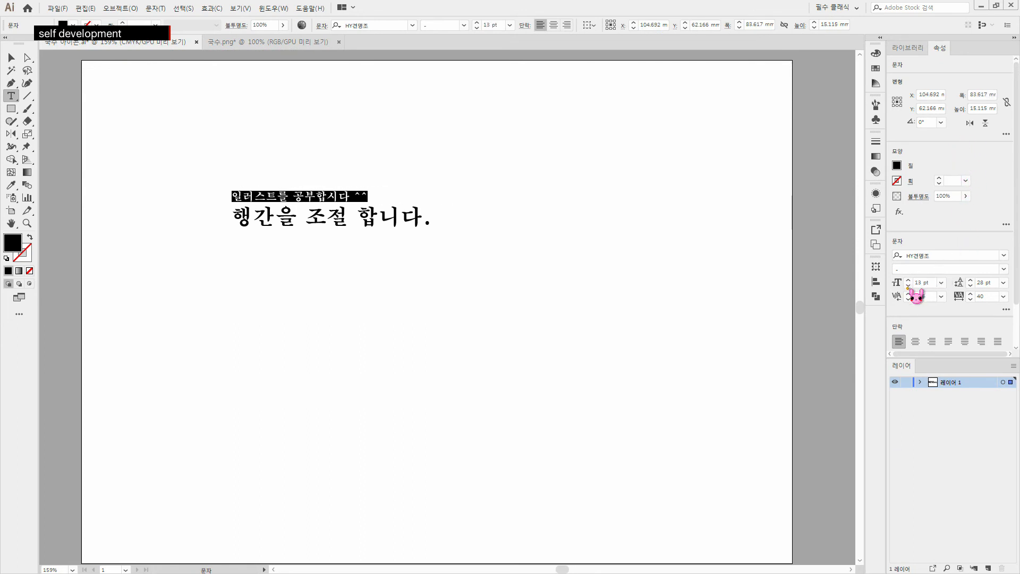
pyautogui.keyDown('ctrl'); pyautogui.click(385, 273); pyautogui.keyUp('ctrl')
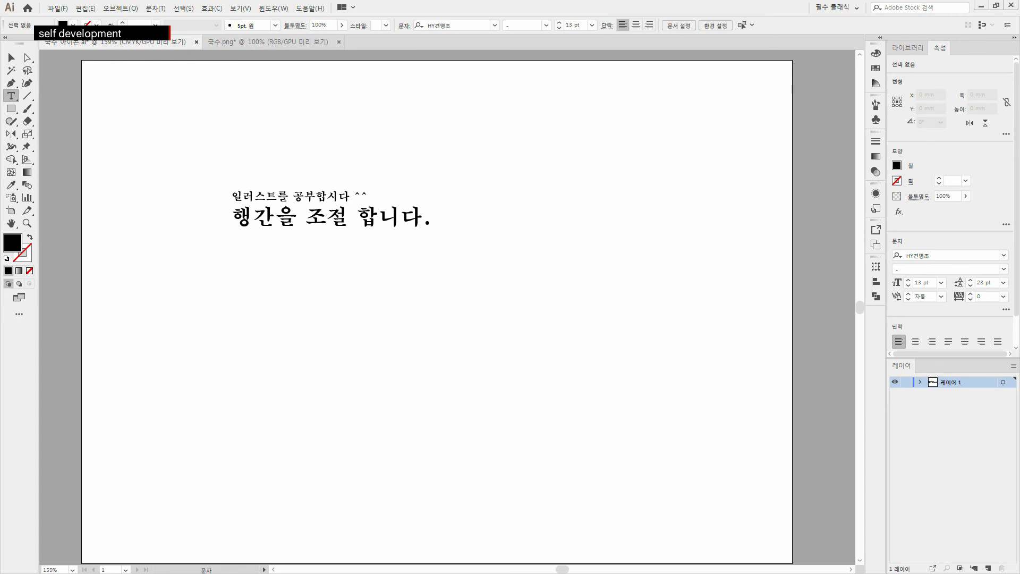
# - Select the two-line text object and delete it from the artboard
pyautogui.click(11, 57)
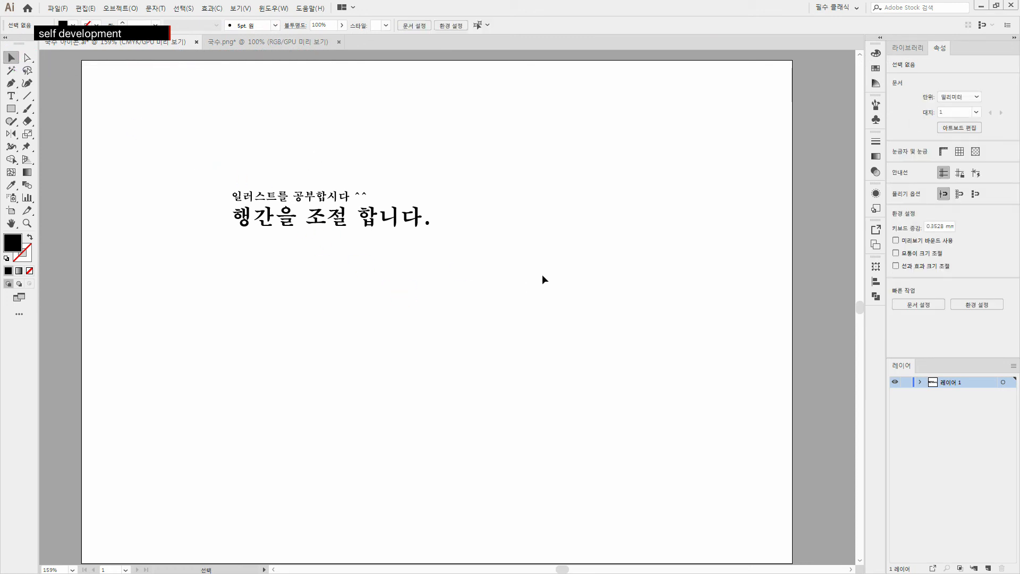
pyautogui.click(295, 206)
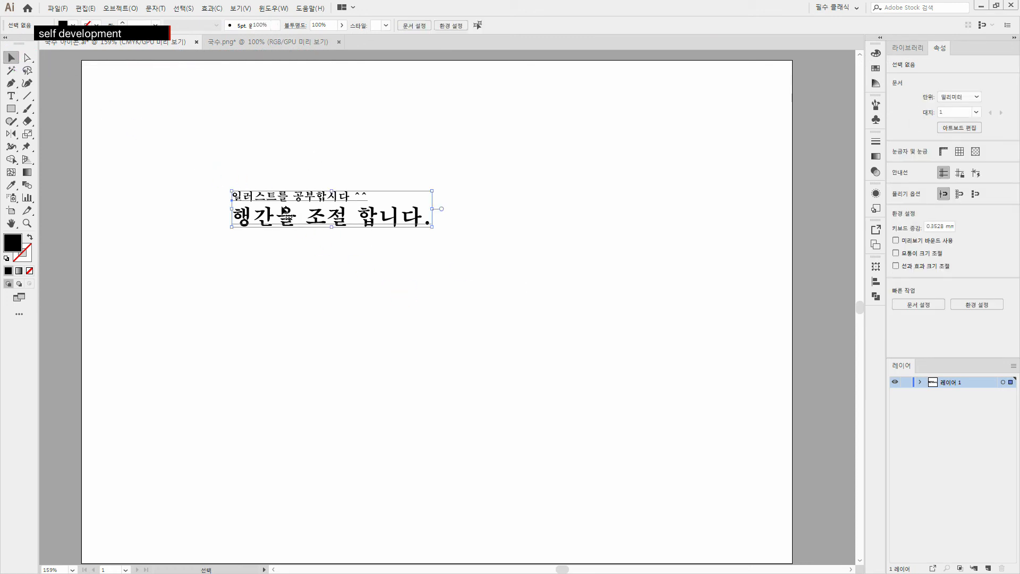
pyautogui.click(471, 265)
pyautogui.click(325, 217)
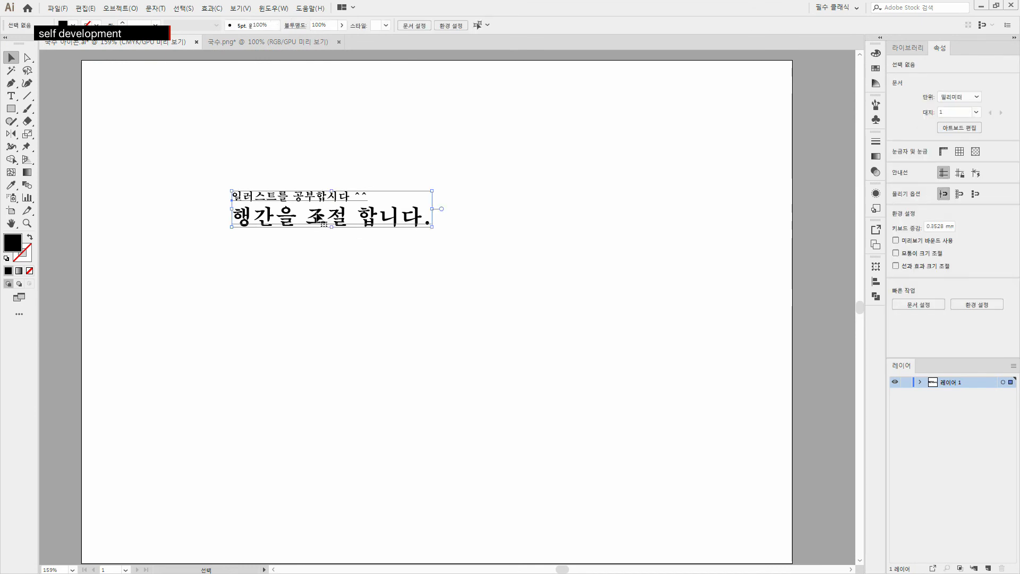
pyautogui.press('Delete')
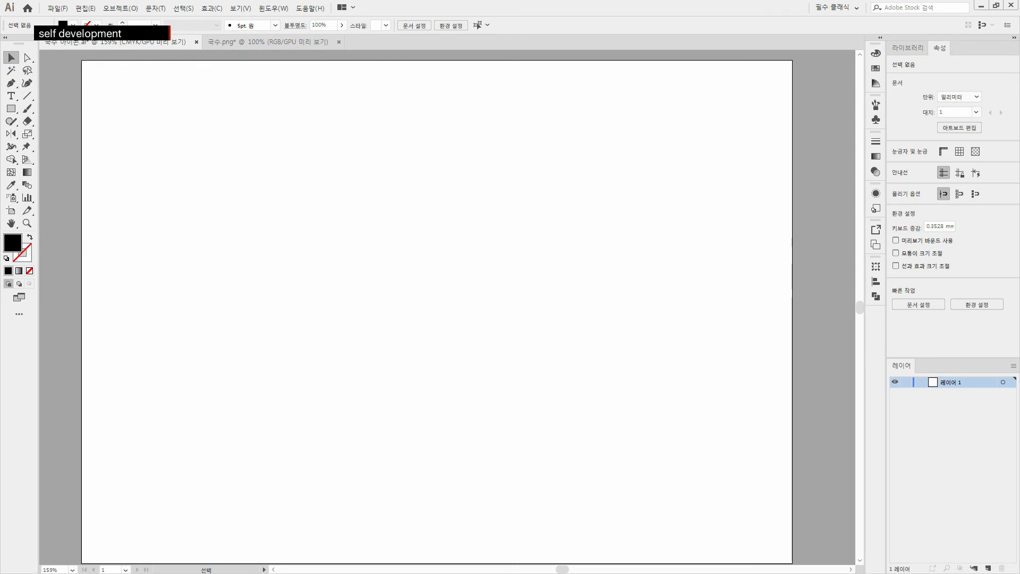
# - Draw a horizontal line about 77 mm long in the upper part of the artboard with the Line Segment tool
pyautogui.click(34, 97)
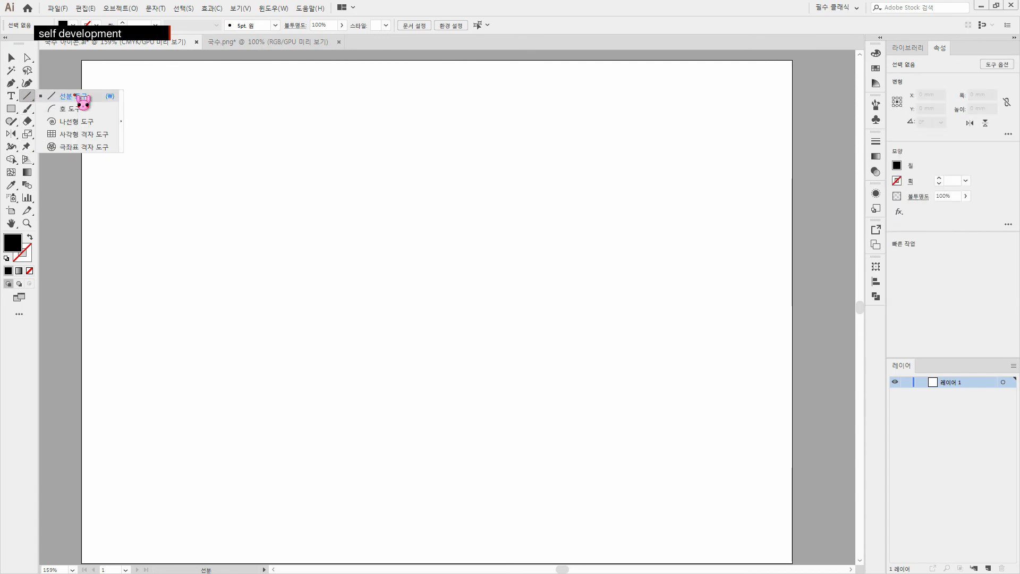
pyautogui.click(79, 98)
pyautogui.moveTo(235, 183); pyautogui.dragTo(370, 182)
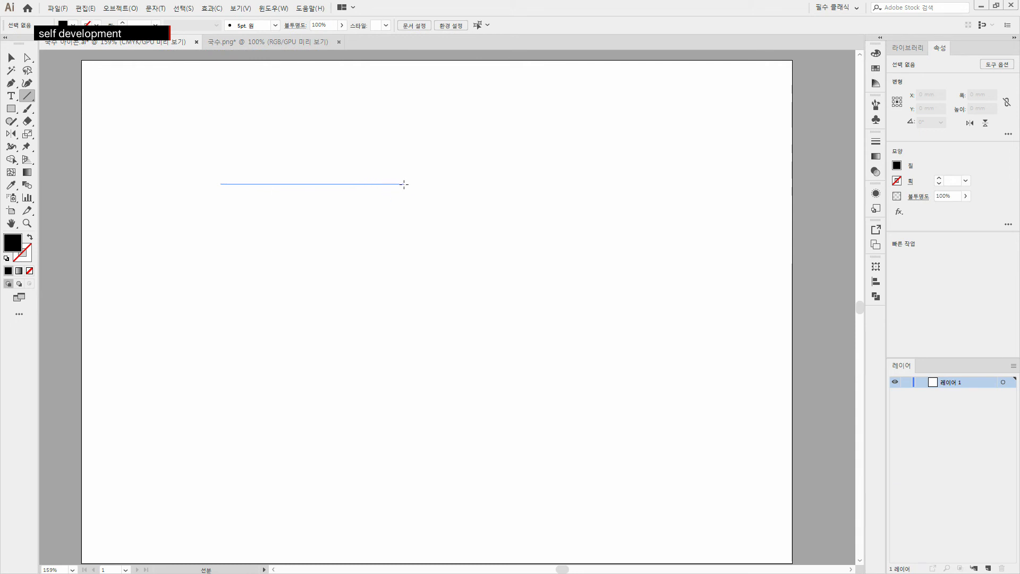
pyautogui.moveTo(403, 184); pyautogui.dragTo(404, 183)
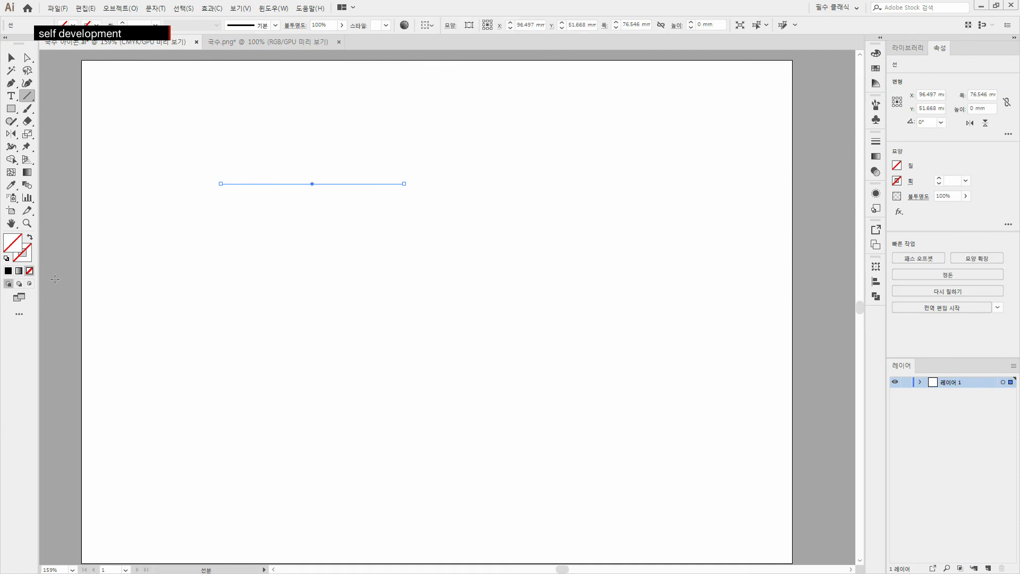
# - Give the line a blue stroke using colour 2238D6 and deselect it
pyautogui.doubleClick(24, 257)
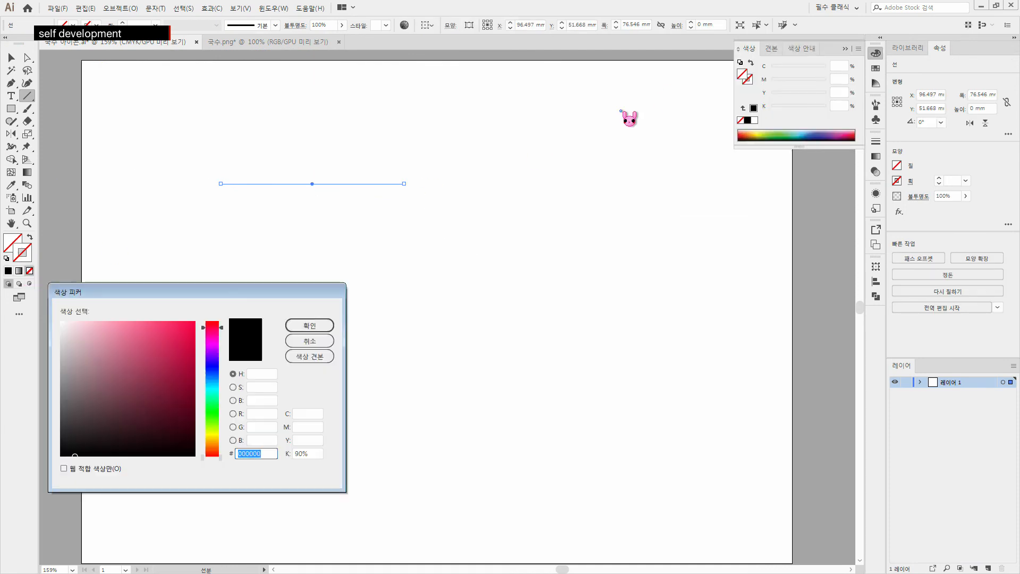
pyautogui.click(213, 363)
pyautogui.click(173, 344)
pyautogui.moveTo(174, 343); pyautogui.dragTo(173, 343)
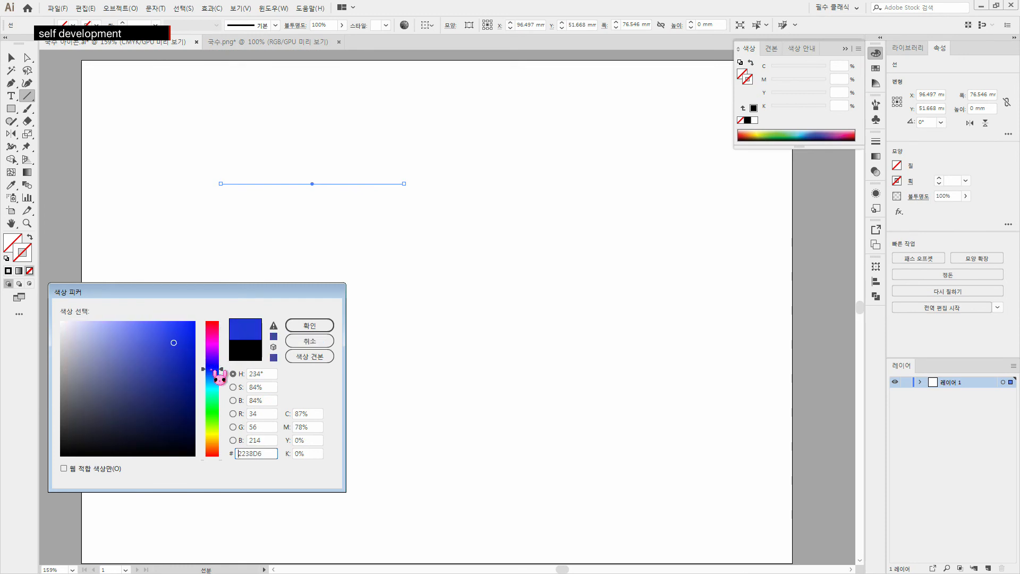
pyautogui.click(309, 326)
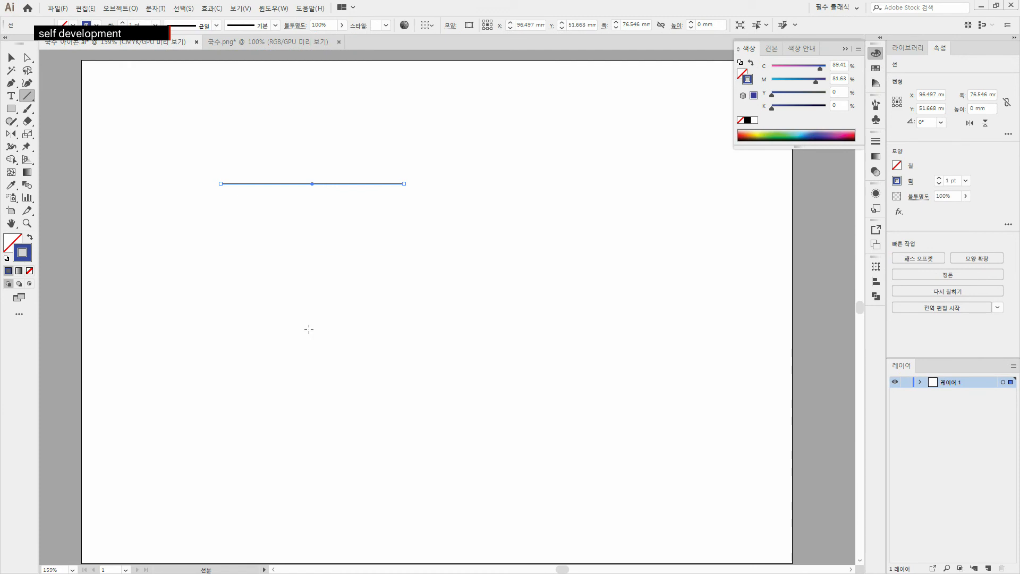
pyautogui.click(431, 238)
pyautogui.click(527, 287)
pyautogui.click(13, 58)
pyautogui.click(447, 279)
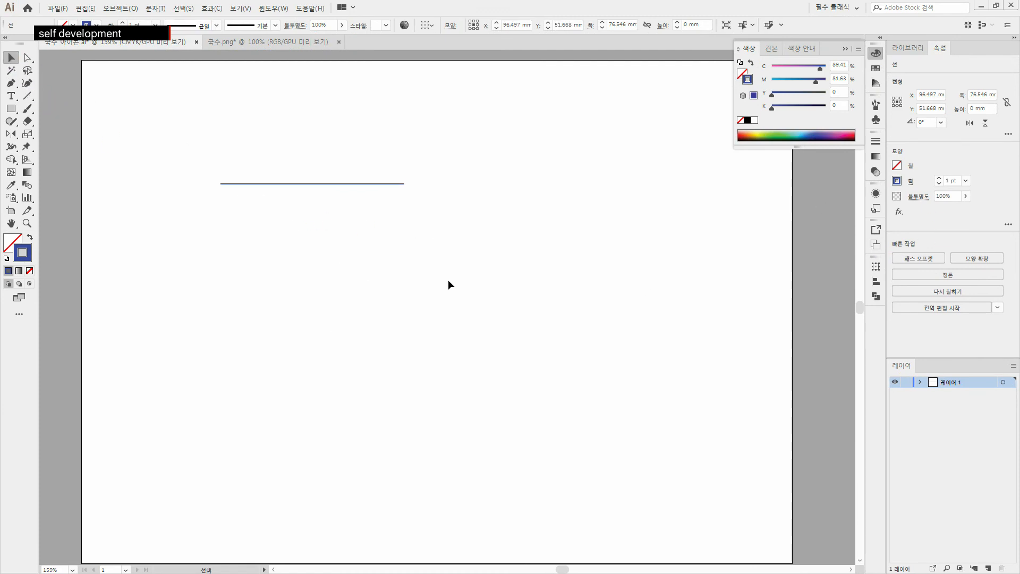
# - Select the blue line and set its stroke weight to 10 pt and its opacity to 50%
pyautogui.moveTo(274, 129); pyautogui.dragTo(374, 236)
pyautogui.click(939, 178)
pyautogui.click(939, 178)
pyautogui.click(939, 178)
pyautogui.click(939, 179)
pyautogui.click(939, 179)
pyautogui.click(939, 179)
pyautogui.click(939, 178)
pyautogui.click(939, 178)
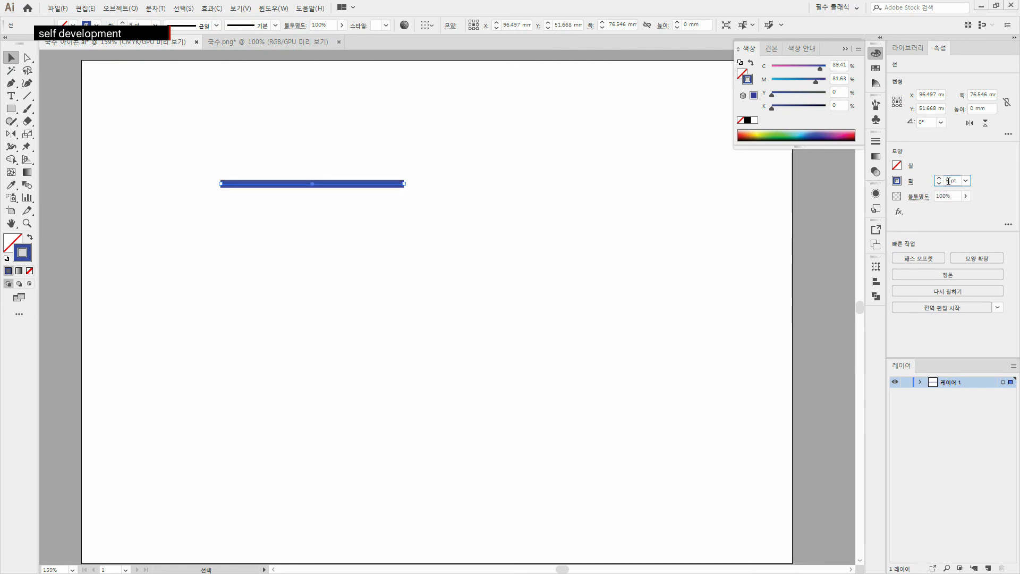
pyautogui.click(939, 178)
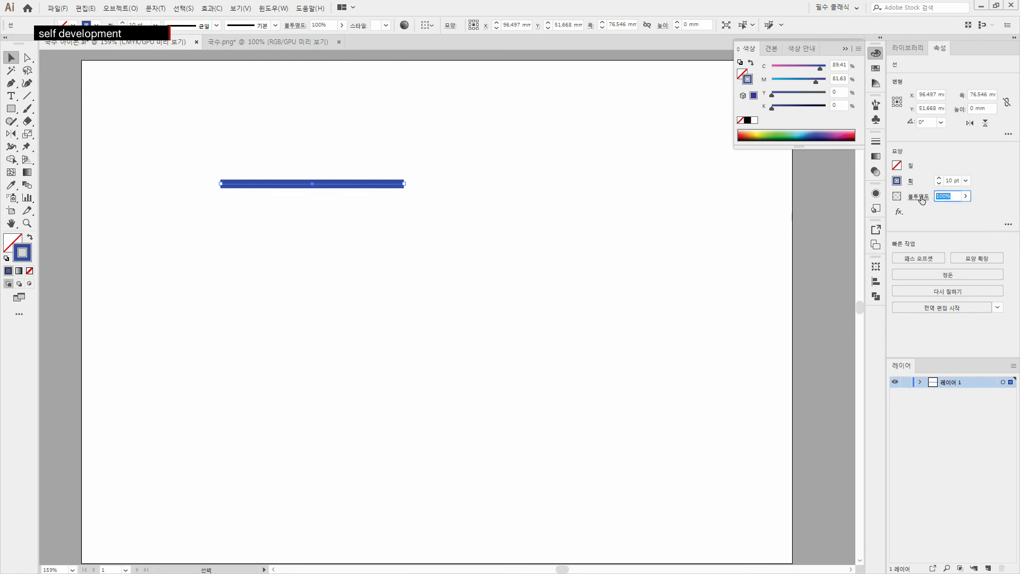
pyautogui.write('50')
pyautogui.press('Return')
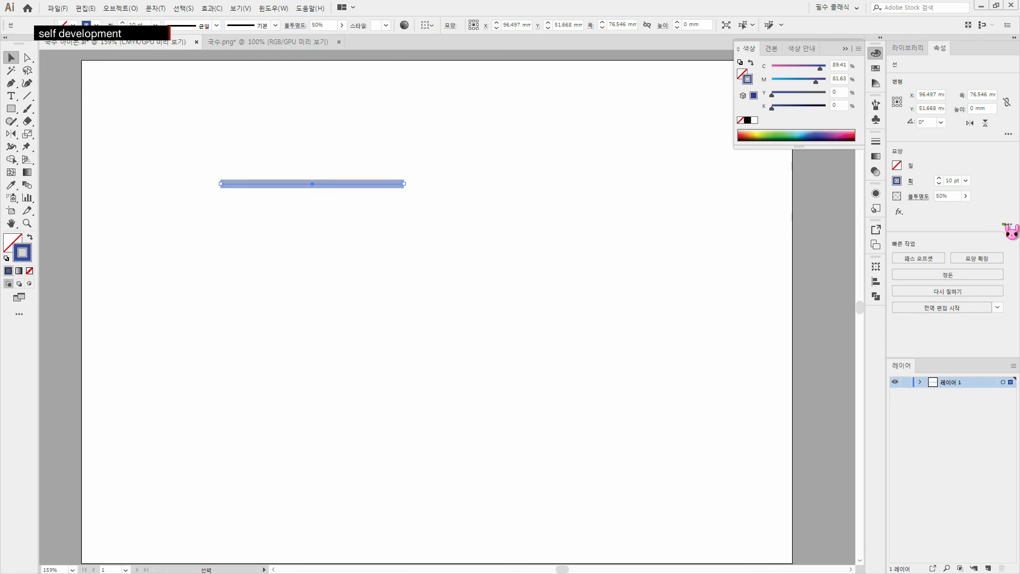
# - Try the Arc Lower (아래 부채꼴) warp effect on the line and undo it
pyautogui.click(900, 212)
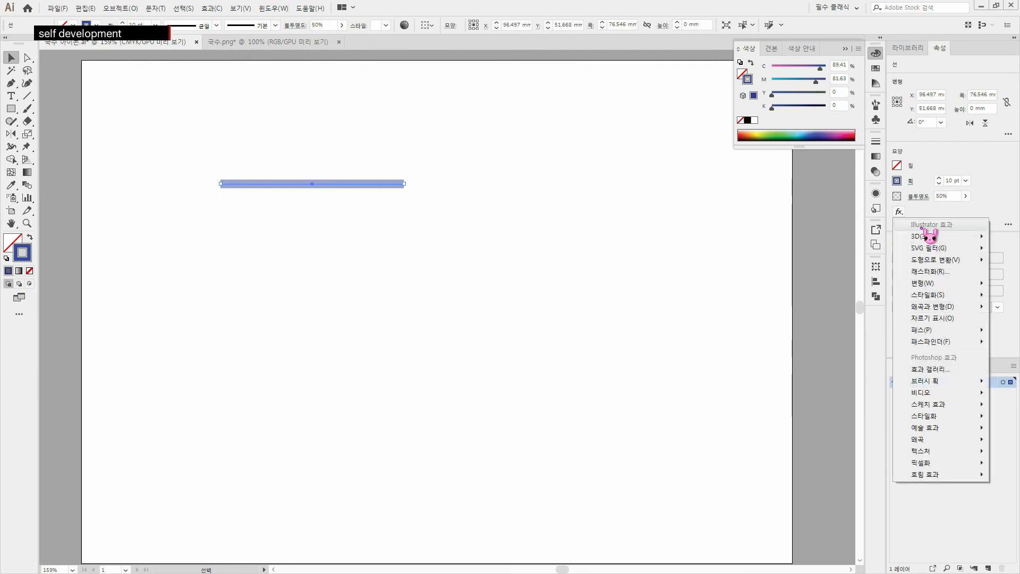
pyautogui.moveTo(962, 286)
pyautogui.click(823, 294)
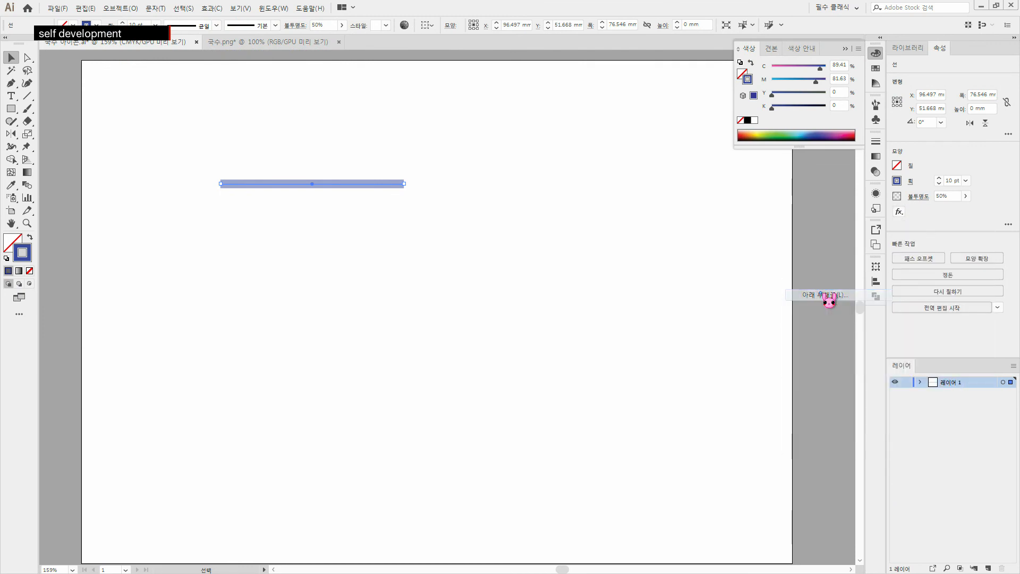
pyautogui.click(531, 350)
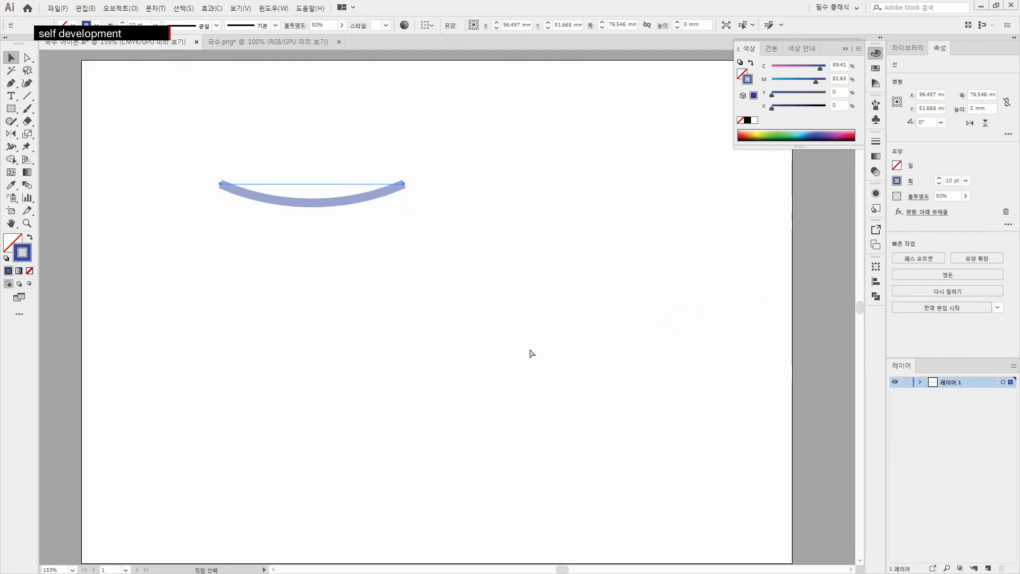
pyautogui.hotkey('ctrl', 'x')
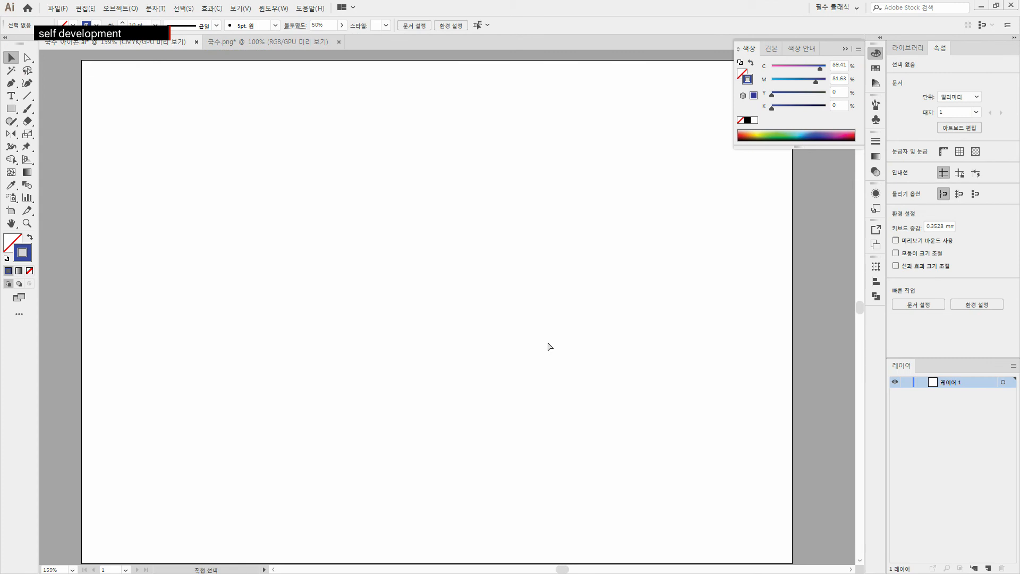
pyautogui.hotkey('ctrl', 'f')
pyautogui.hotkey('ctrl', 'z')
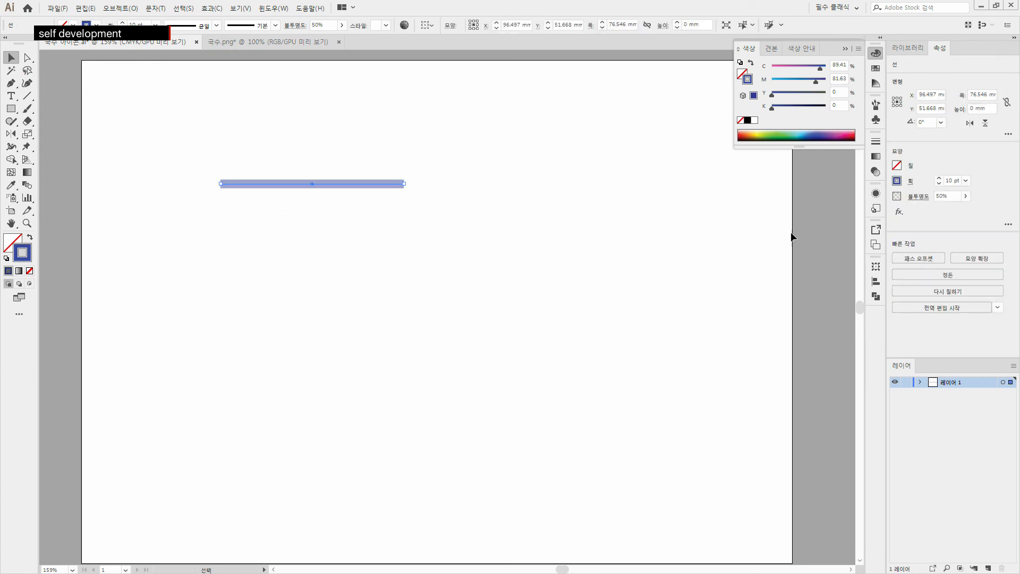
# - Look through the available effects, the line's appearance attributes and the graphic styles
pyautogui.click(898, 211)
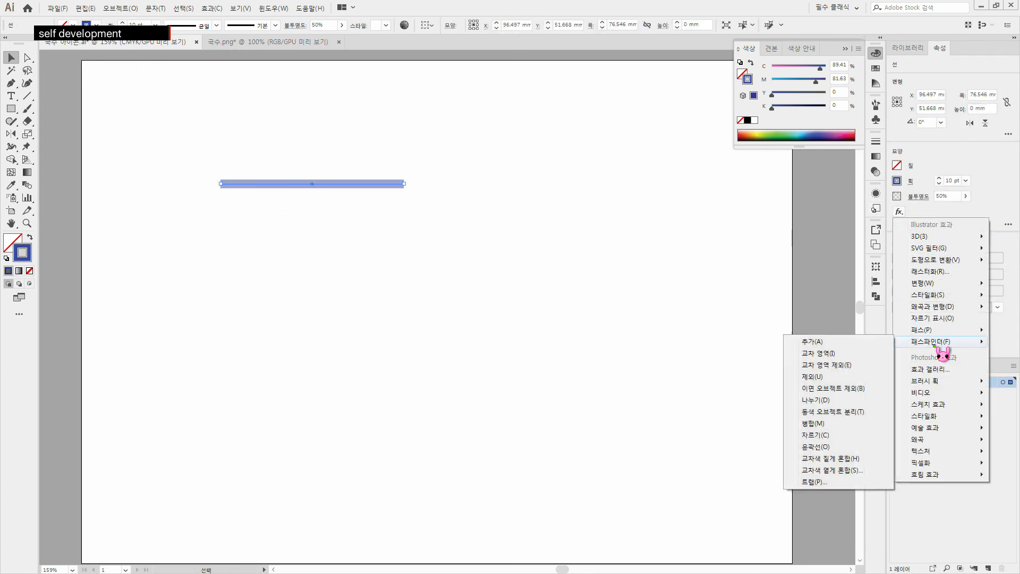
pyautogui.moveTo(937, 382)
pyautogui.click(986, 205)
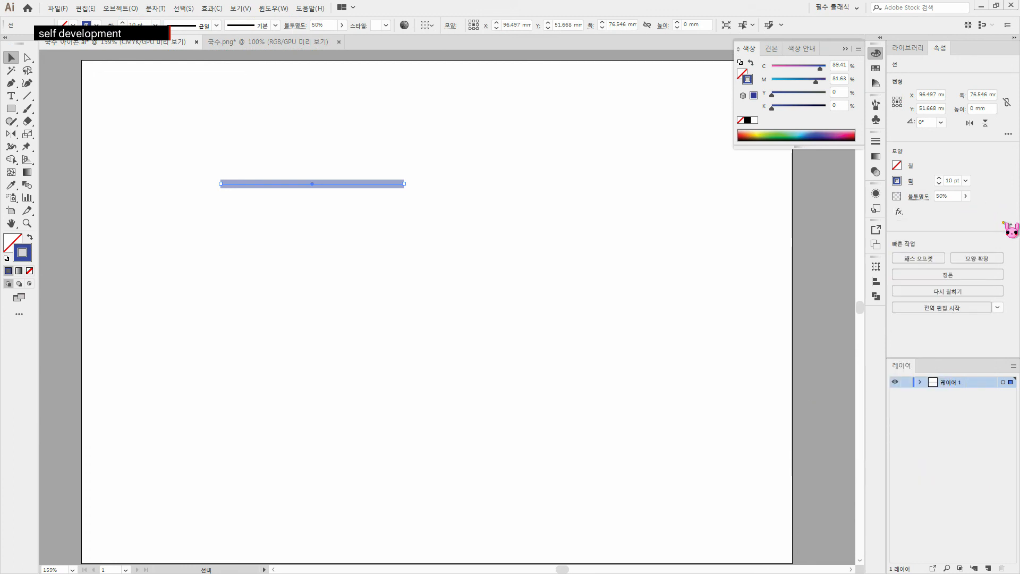
pyautogui.click(1006, 224)
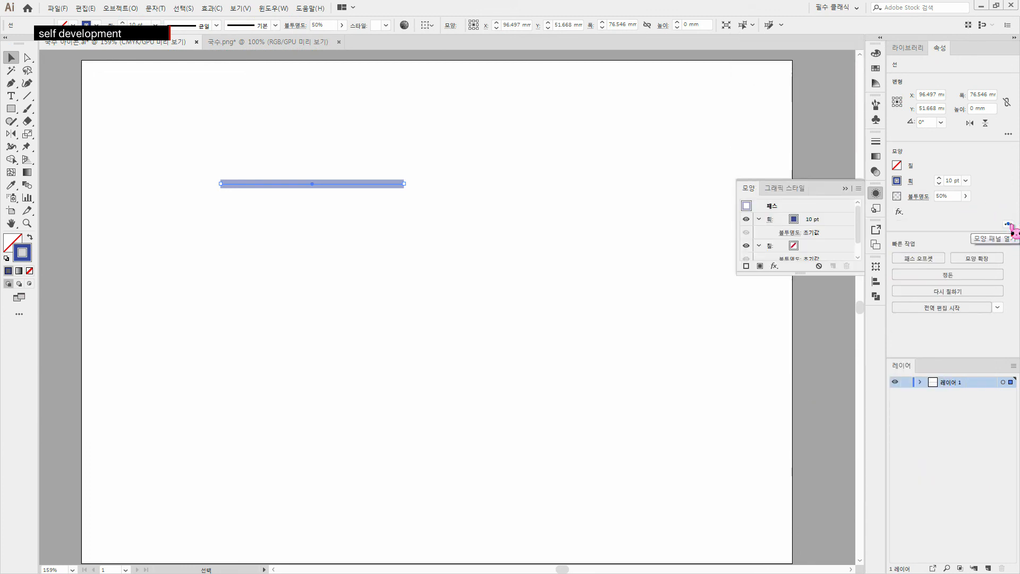
pyautogui.click(788, 188)
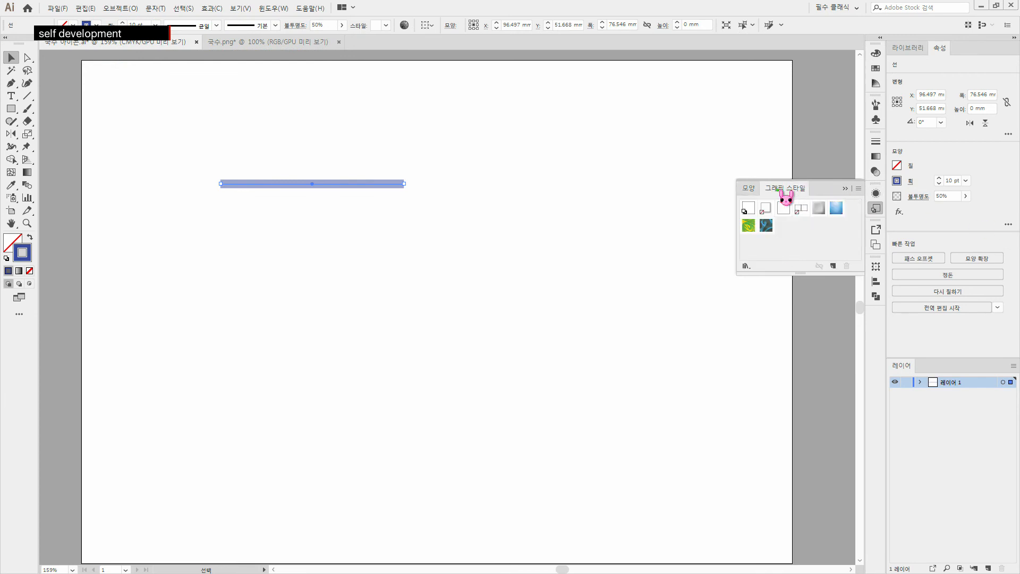
pyautogui.click(749, 189)
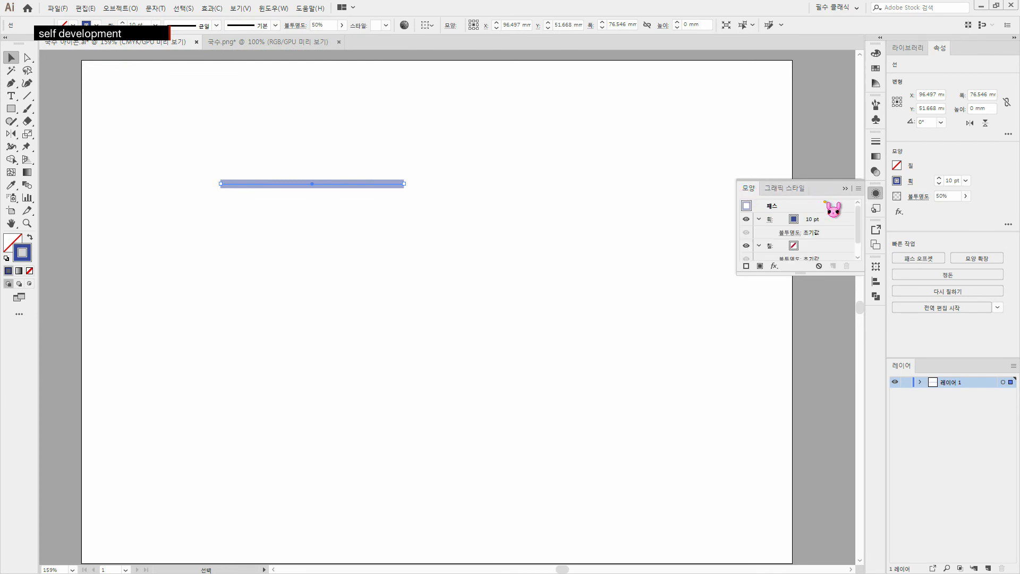
# - Enlarge the appearance attributes view and set the line's stroke weight to 9 pt there
pyautogui.scroll(-2, 829, 212)
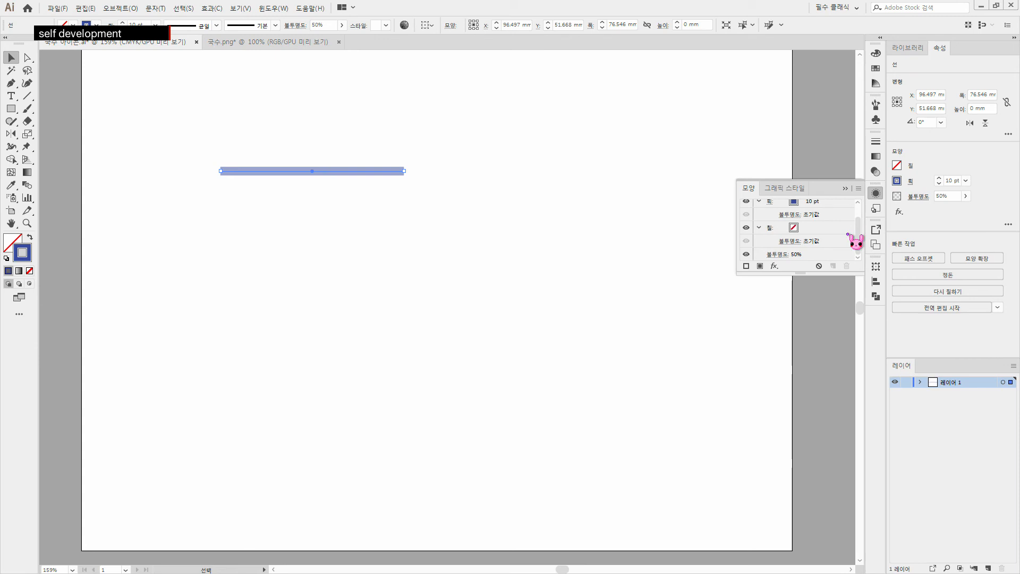
pyautogui.moveTo(802, 275); pyautogui.dragTo(800, 357)
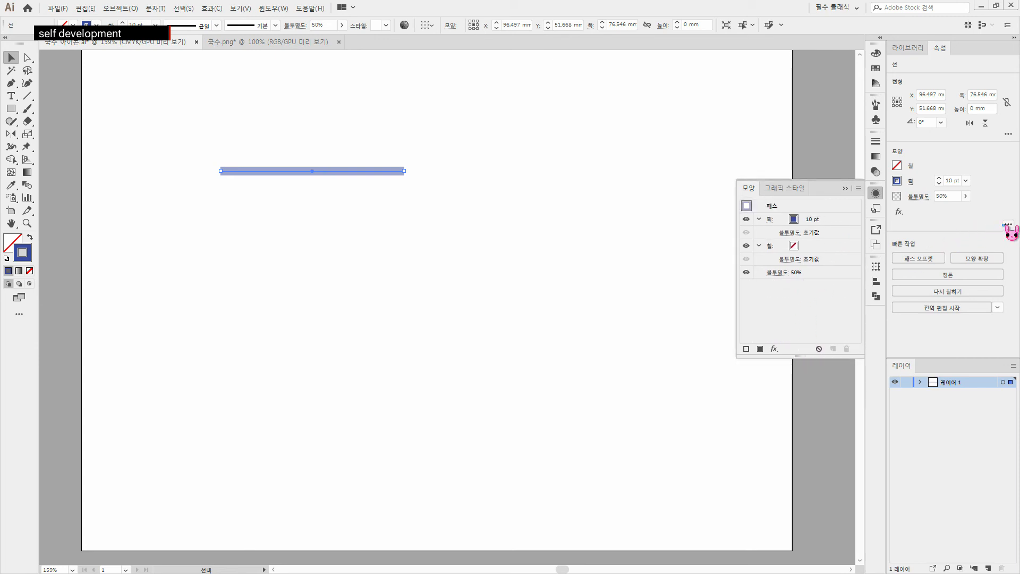
pyautogui.click(804, 219)
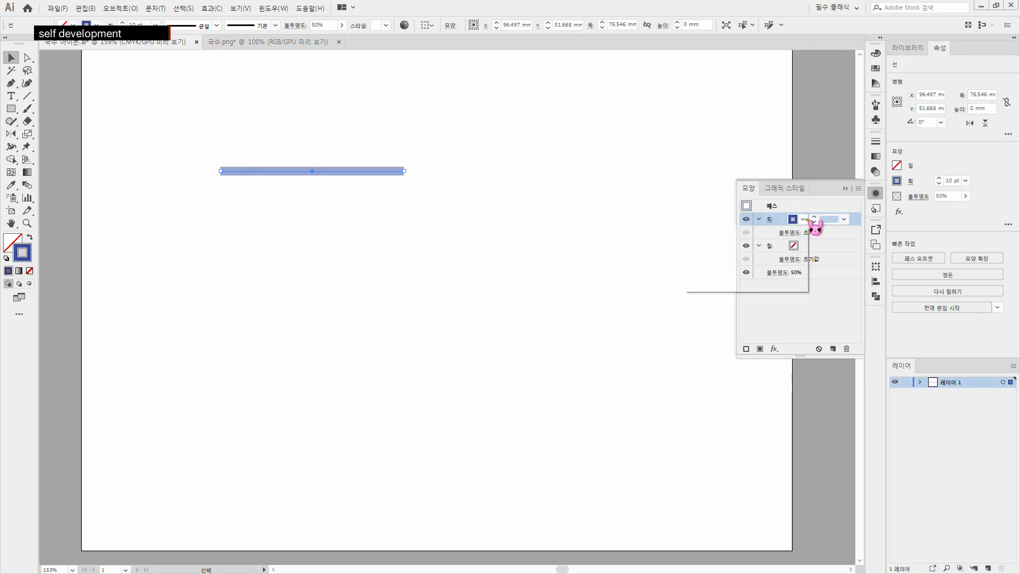
pyautogui.click(815, 222)
pyautogui.click(815, 222)
pyautogui.click(815, 222)
pyautogui.click(815, 222)
pyautogui.click(815, 222)
pyautogui.click(814, 222)
pyautogui.click(815, 216)
pyautogui.click(815, 217)
pyautogui.click(815, 217)
pyautogui.click(815, 216)
pyautogui.click(815, 216)
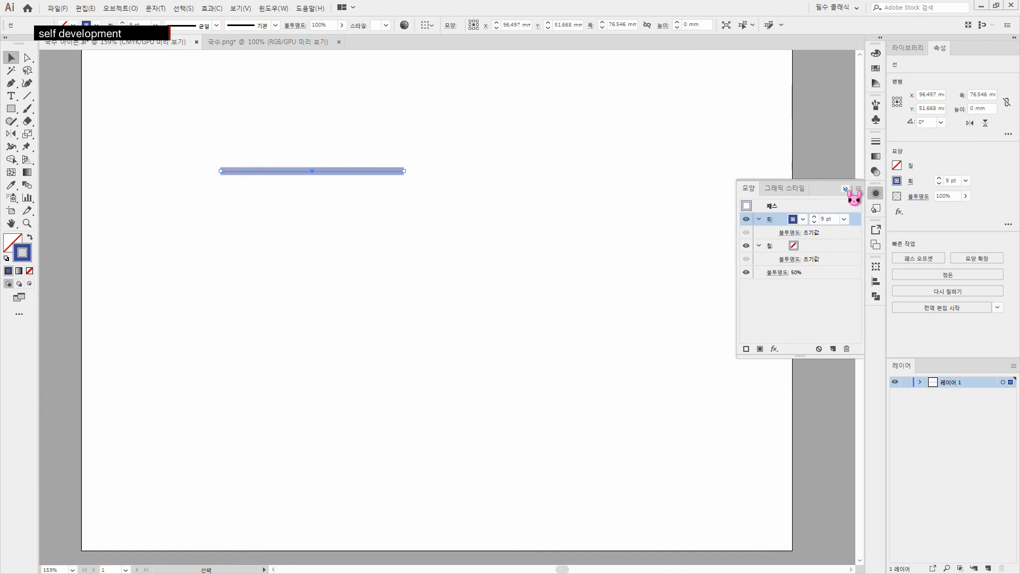
# - Reset the line to the default graphic style and close the graphic style options
pyautogui.click(802, 190)
pyautogui.click(766, 225)
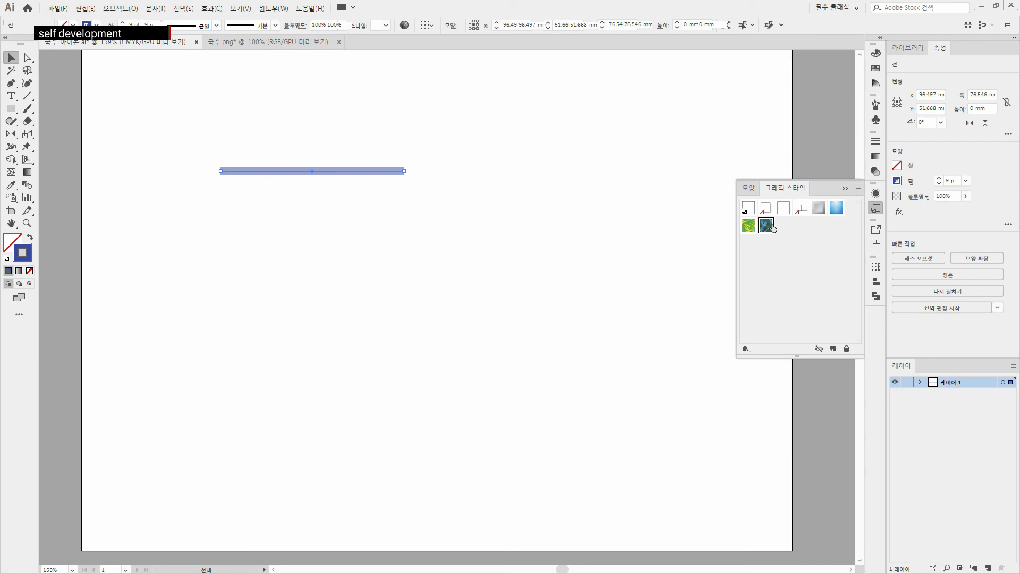
pyautogui.click(748, 208)
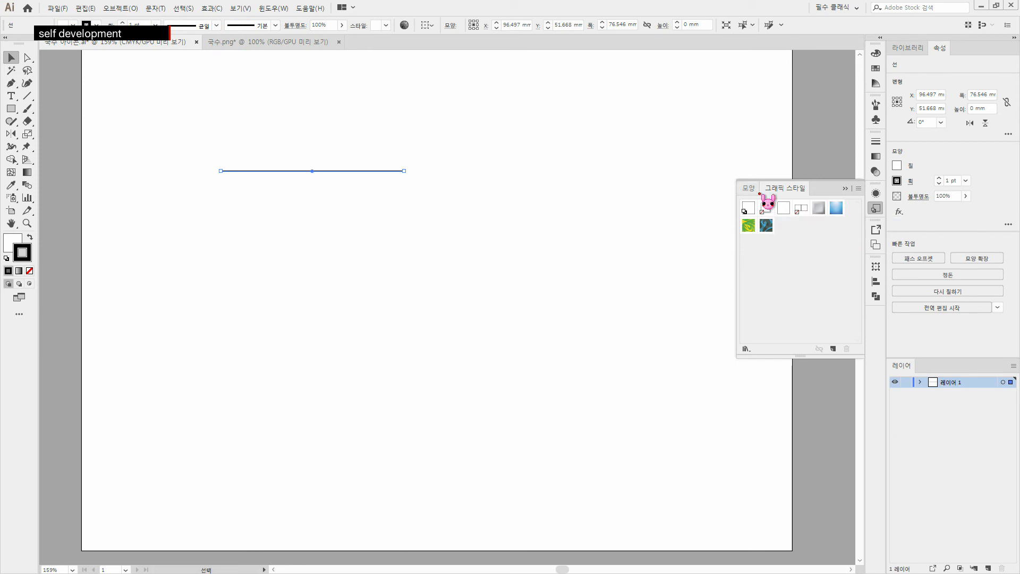
pyautogui.click(753, 189)
pyautogui.click(845, 188)
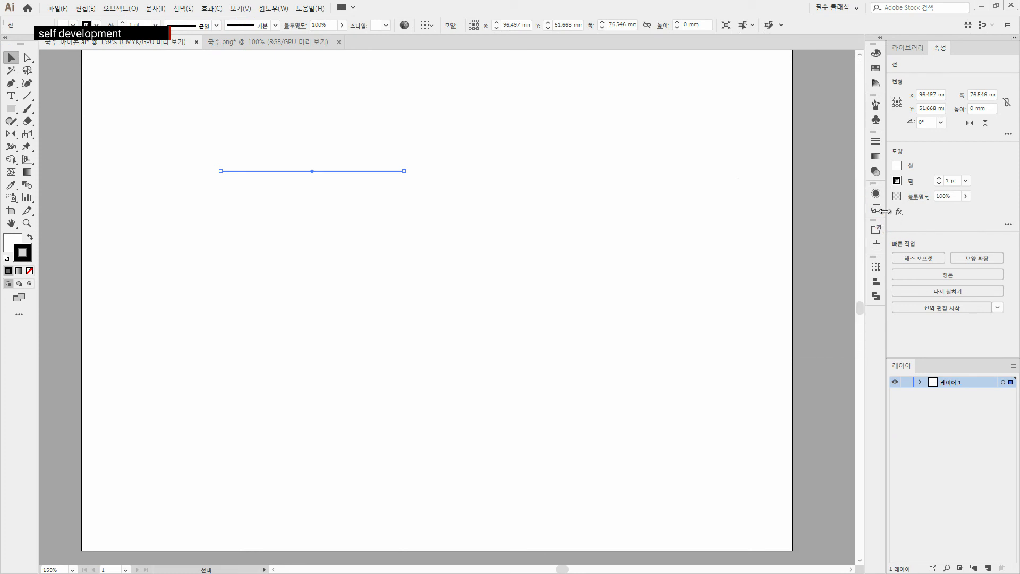
# - Increase the line's stroke weight to 10 pt
pyautogui.click(939, 178)
pyautogui.click(939, 177)
pyautogui.click(938, 178)
pyautogui.click(938, 178)
pyautogui.click(939, 179)
pyautogui.click(939, 179)
pyautogui.click(938, 178)
pyautogui.click(939, 179)
pyautogui.click(938, 178)
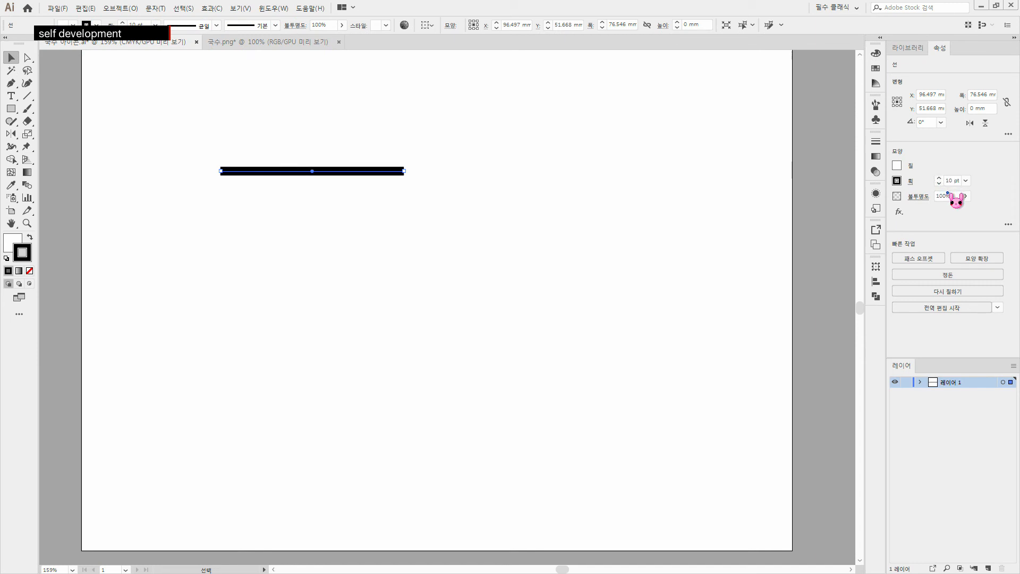
# - Recolour the line's stroke to blue 2A2ADB and set its opacity to 50%
pyautogui.doubleClick(22, 253)
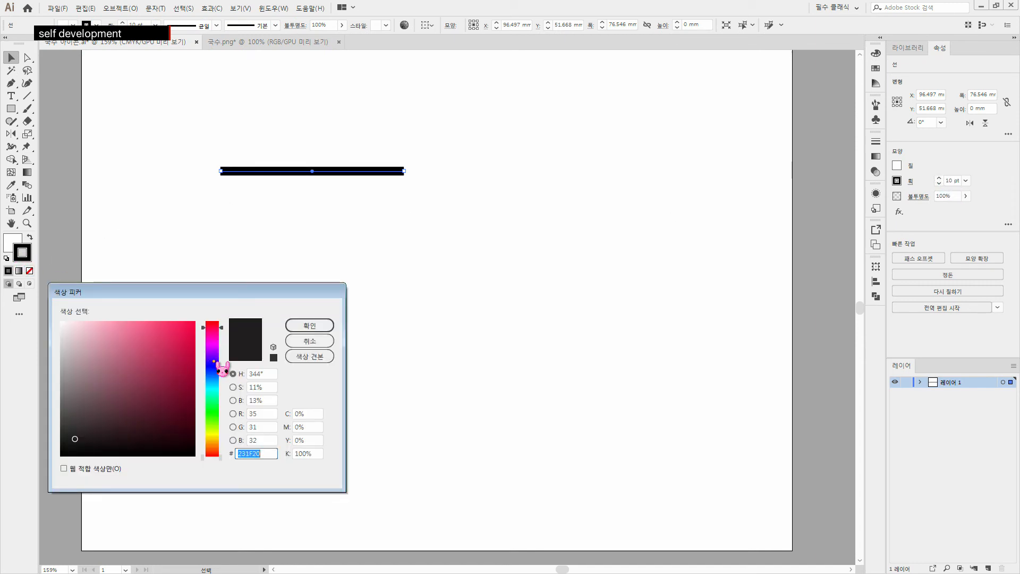
pyautogui.moveTo(221, 360); pyautogui.dragTo(223, 373)
pyautogui.click(169, 340)
pyautogui.click(310, 326)
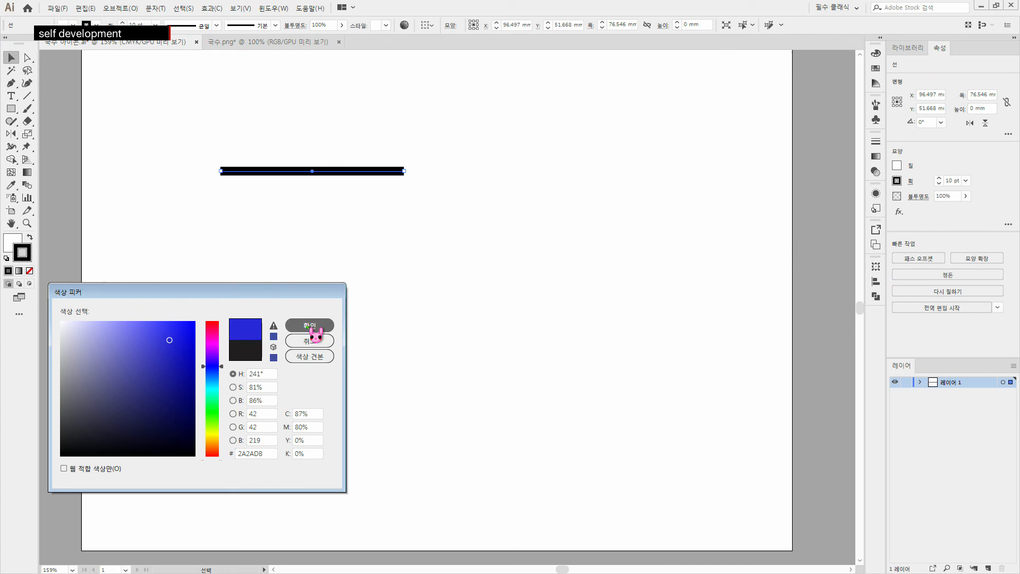
pyautogui.moveTo(950, 196); pyautogui.dragTo(869, 200)
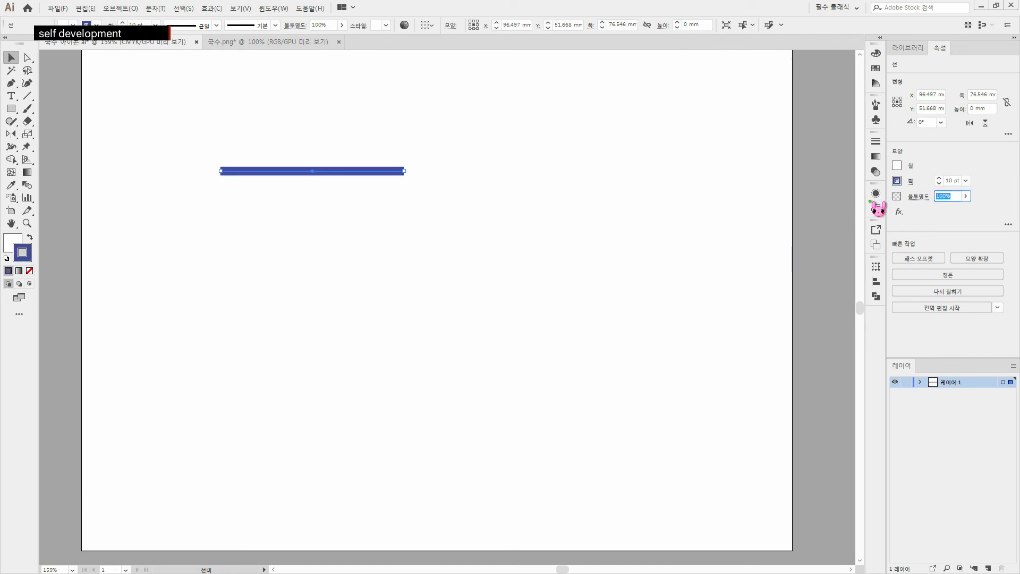
pyautogui.write('50')
pyautogui.press('Return')
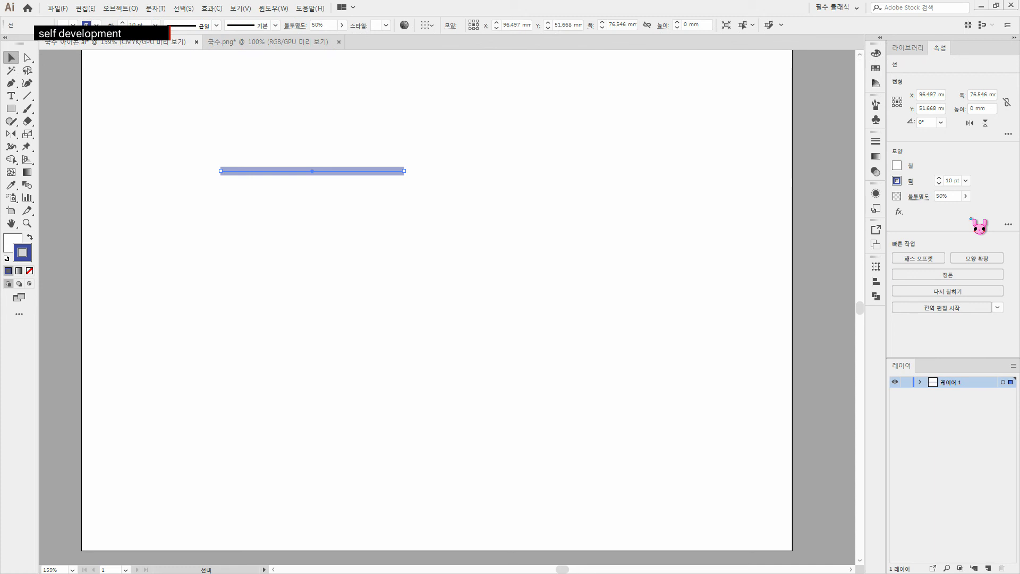
# - Examine the line's appearance attributes, the additional appearance options, the graphic styles and the available effects
pyautogui.click(1008, 224)
pyautogui.click(858, 189)
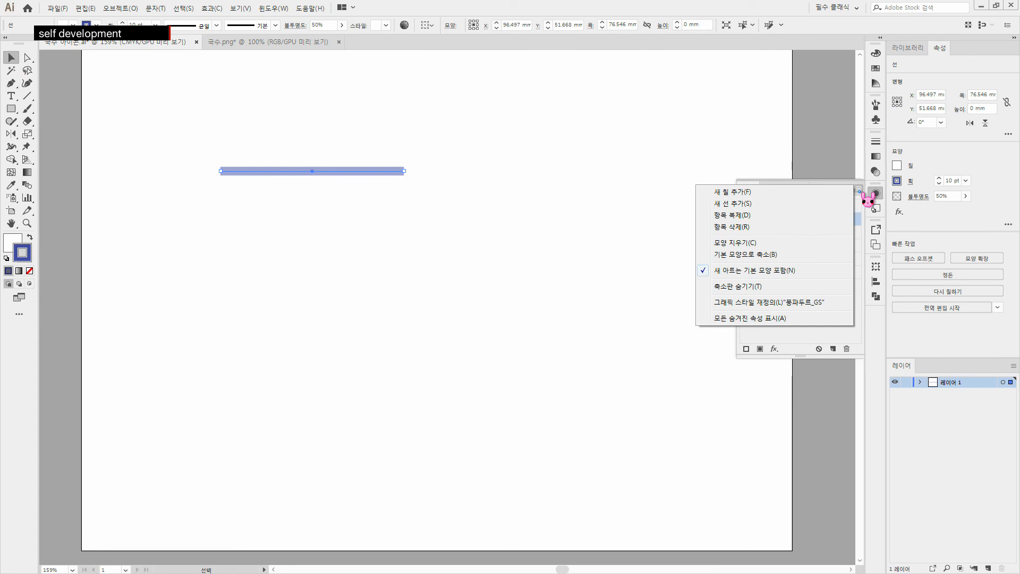
pyautogui.click(858, 189)
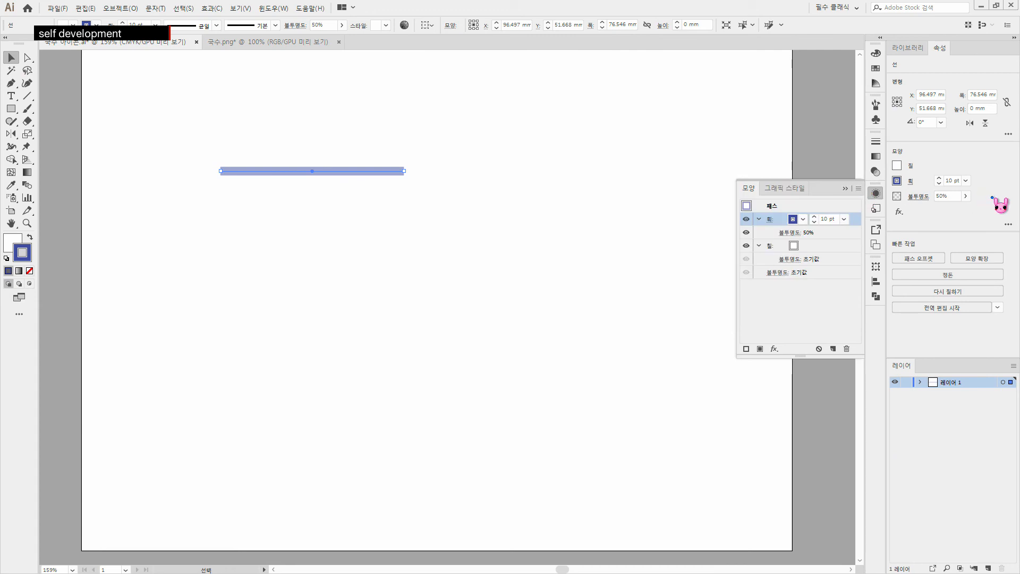
pyautogui.click(844, 188)
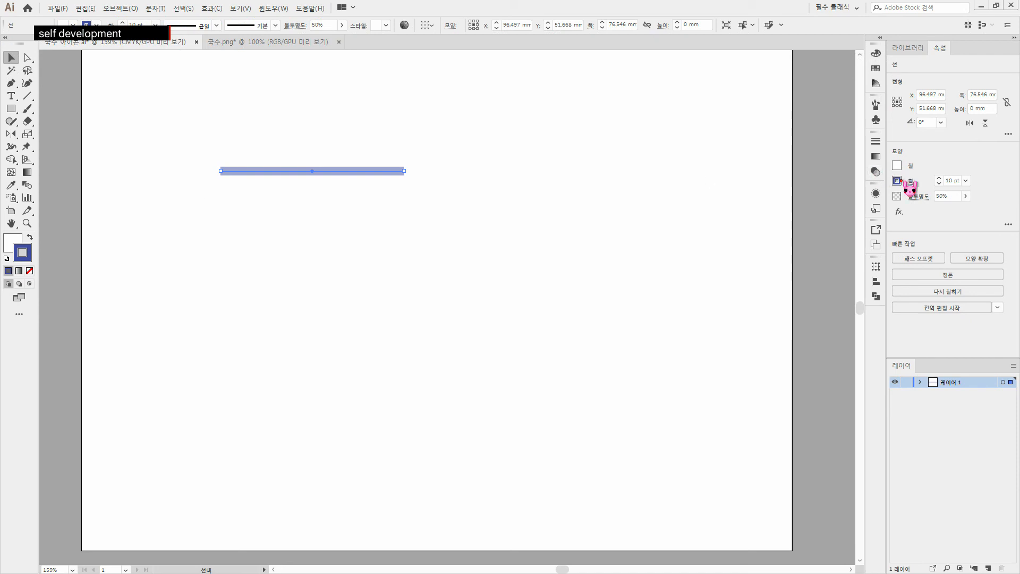
pyautogui.click(1008, 223)
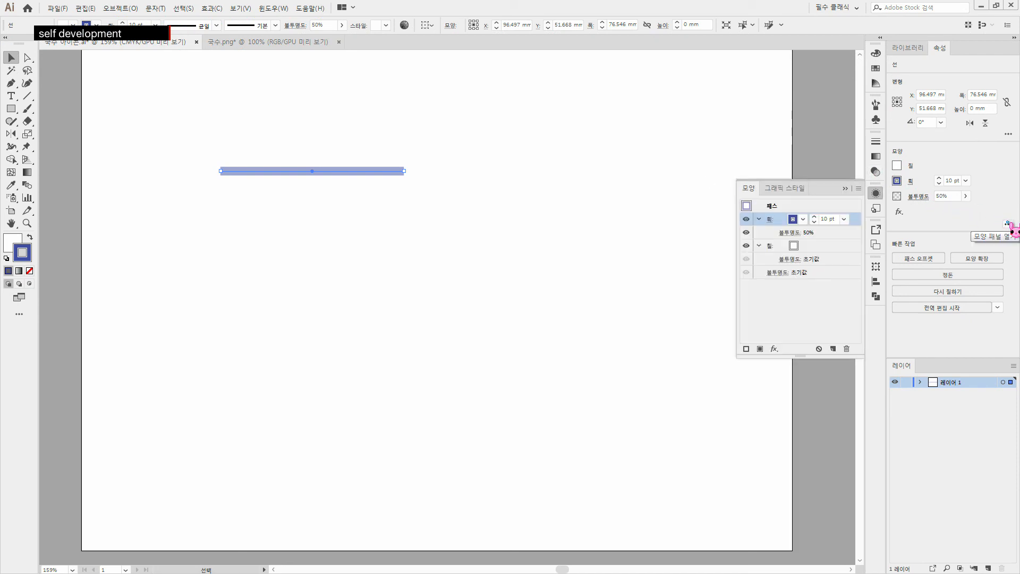
pyautogui.click(781, 188)
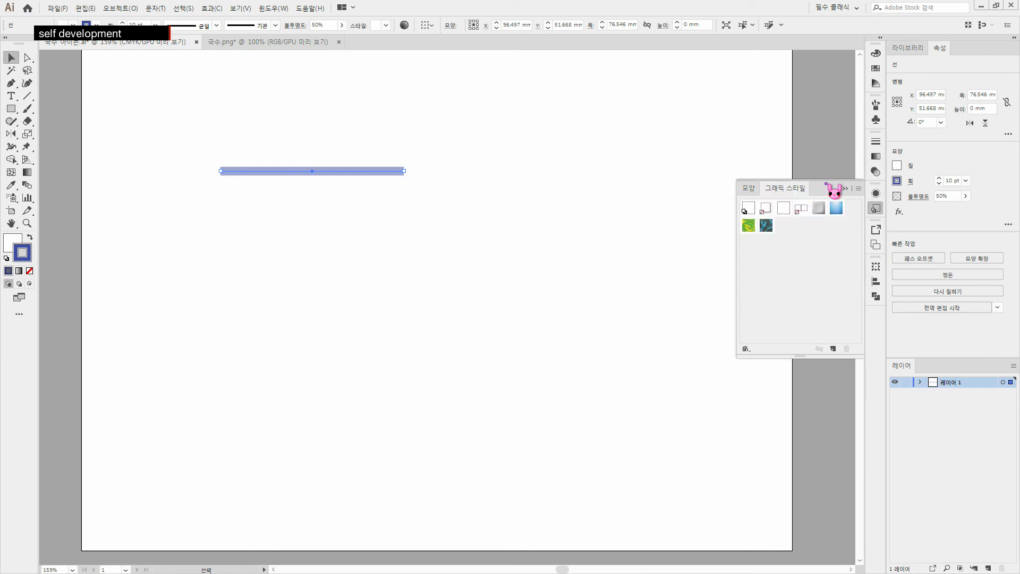
pyautogui.click(858, 188)
pyautogui.click(749, 189)
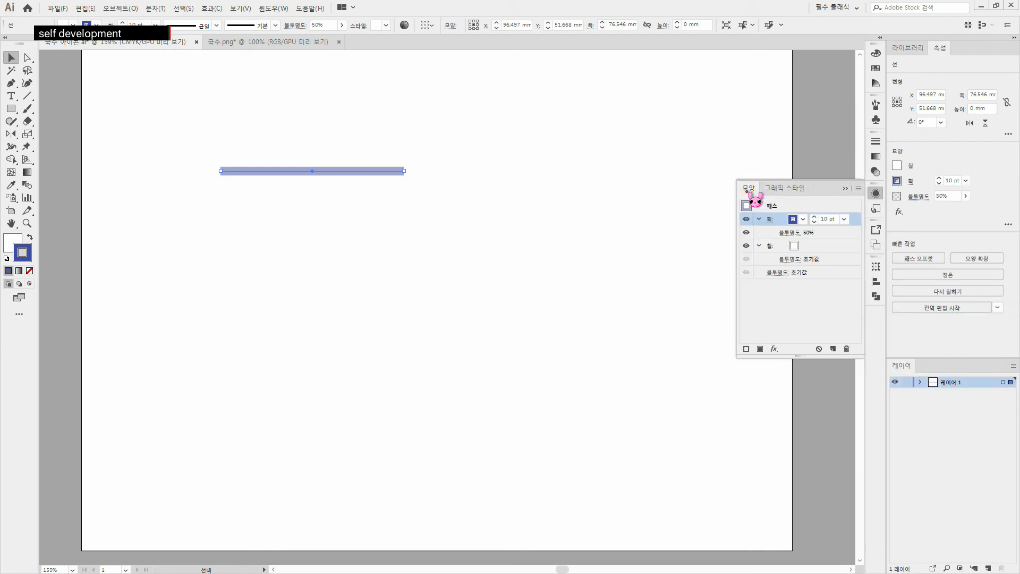
pyautogui.click(858, 189)
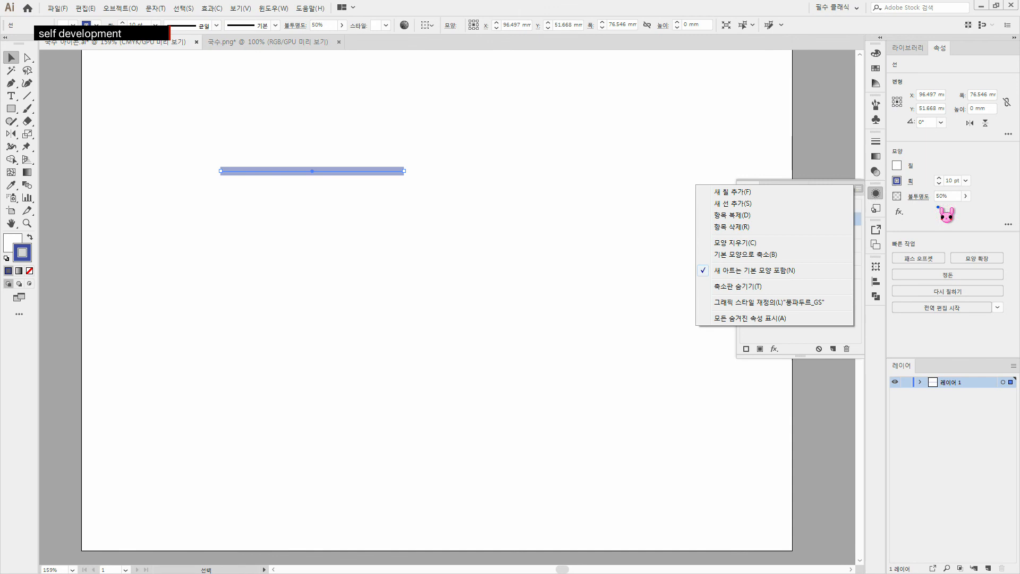
pyautogui.click(965, 210)
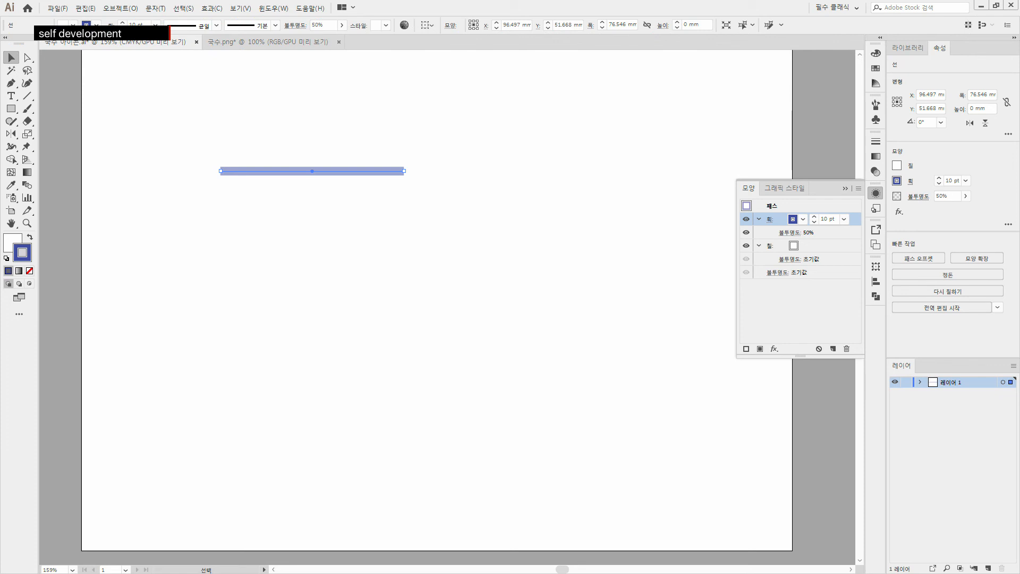
pyautogui.click(899, 211)
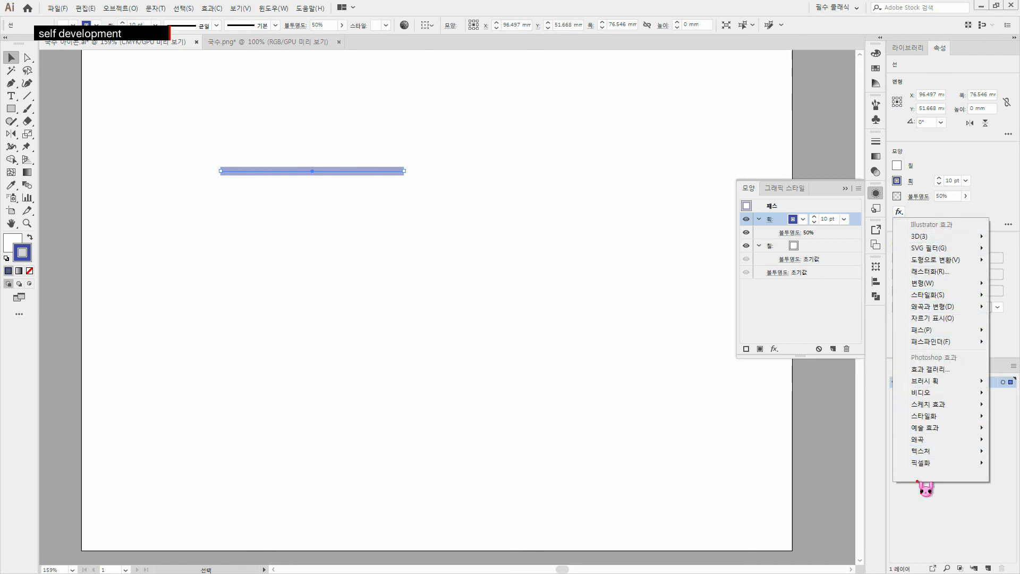
pyautogui.click(571, 326)
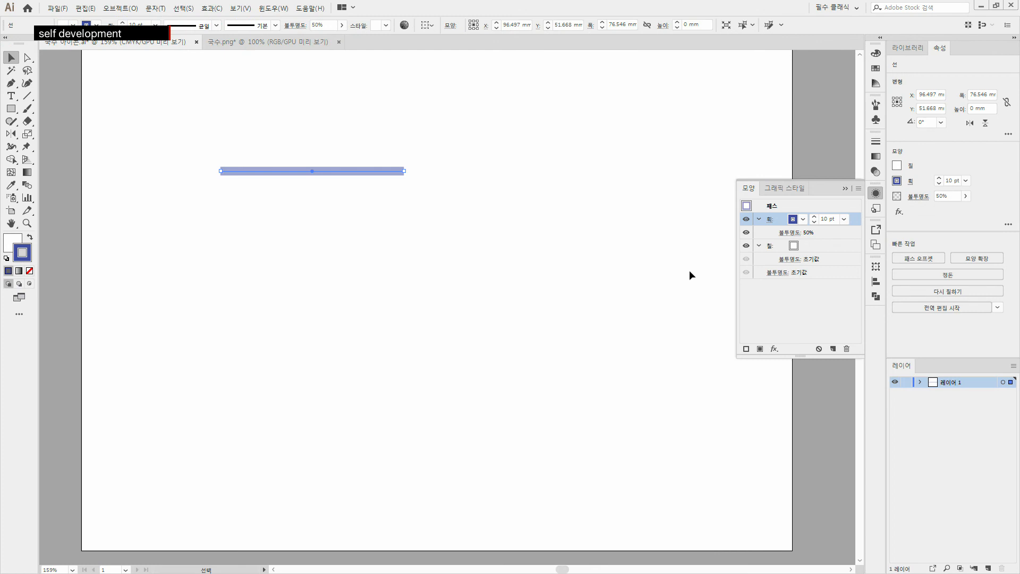
pyautogui.click(845, 189)
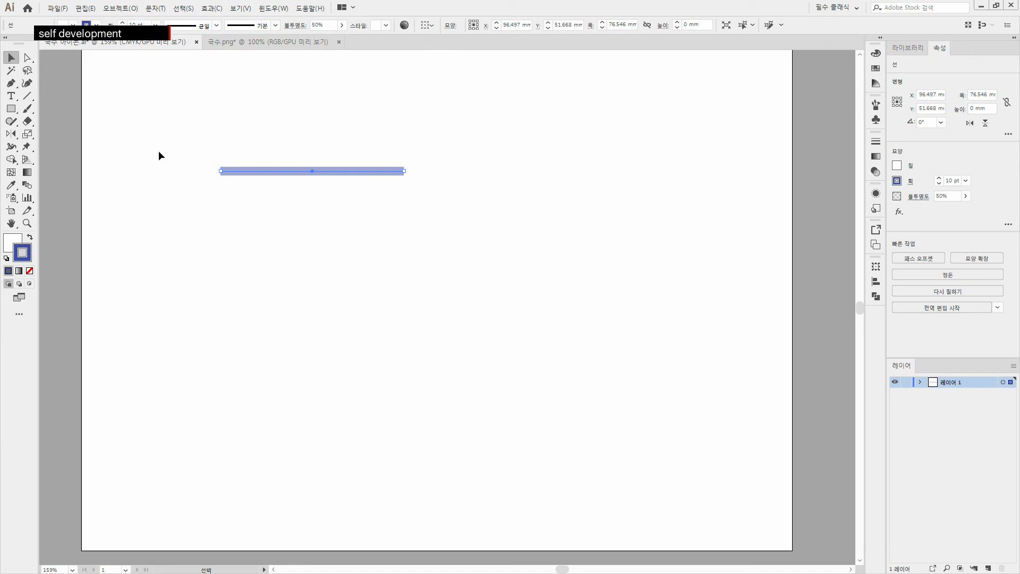
# - Open the line's stroke settings, try the round cap on its ends and return to the butt cap
pyautogui.click(875, 141)
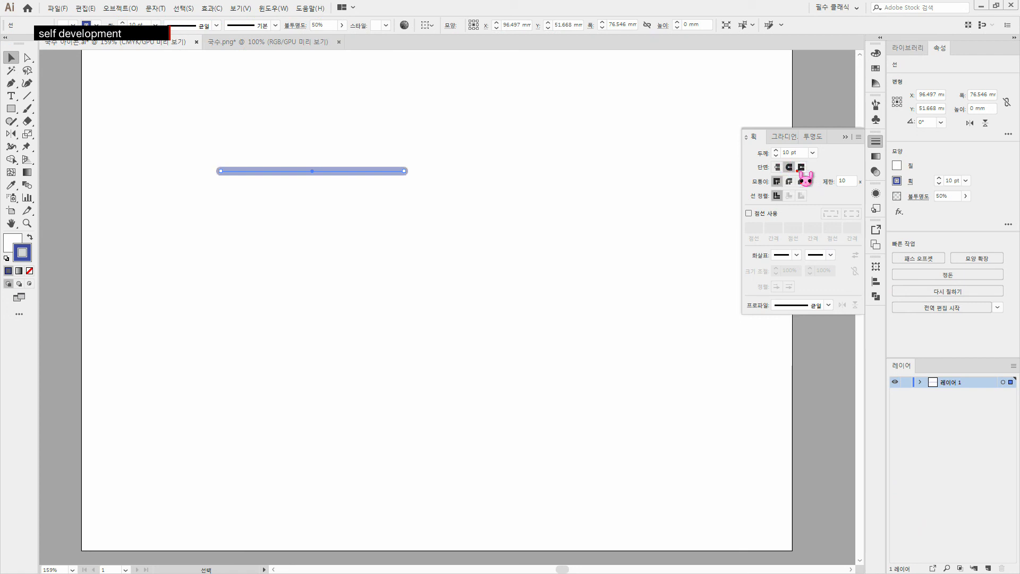
pyautogui.click(789, 167)
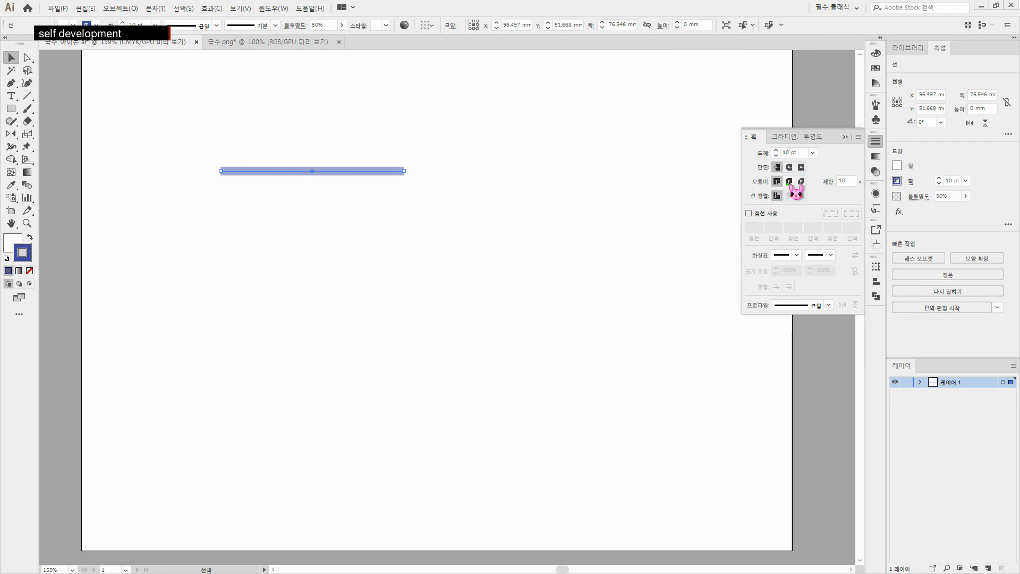
# - Draw an open V-shaped path with the Pen tool below the line, about 29 mm wide and 12 mm high, with a horizontal upper arm
pyautogui.press('p')
pyautogui.hotkey('ctrl', 'shift', 'a')
pyautogui.click(394, 259)
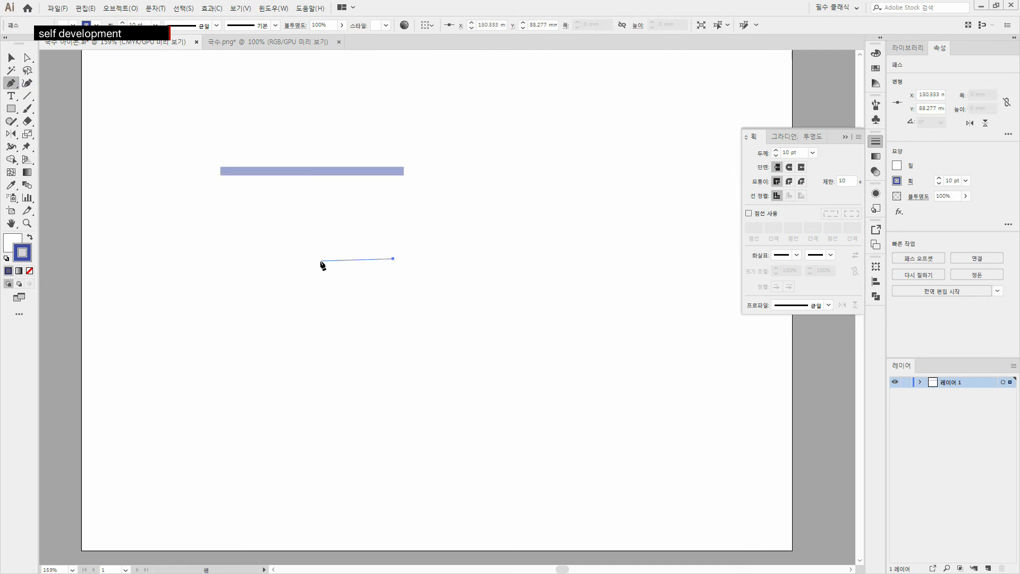
pyautogui.click(320, 260)
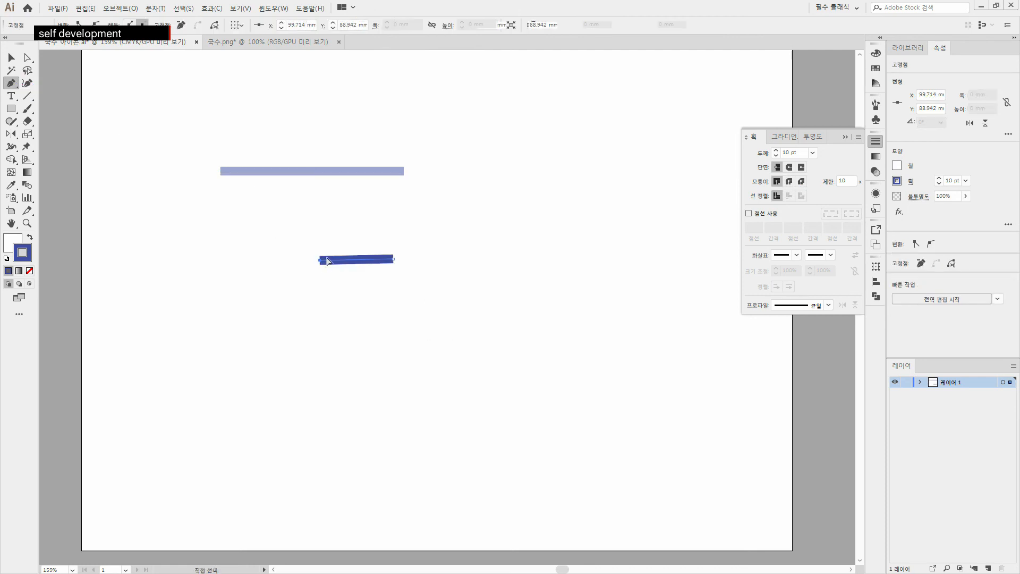
pyautogui.hotkey('ctrl', 'z')
pyautogui.click(325, 260)
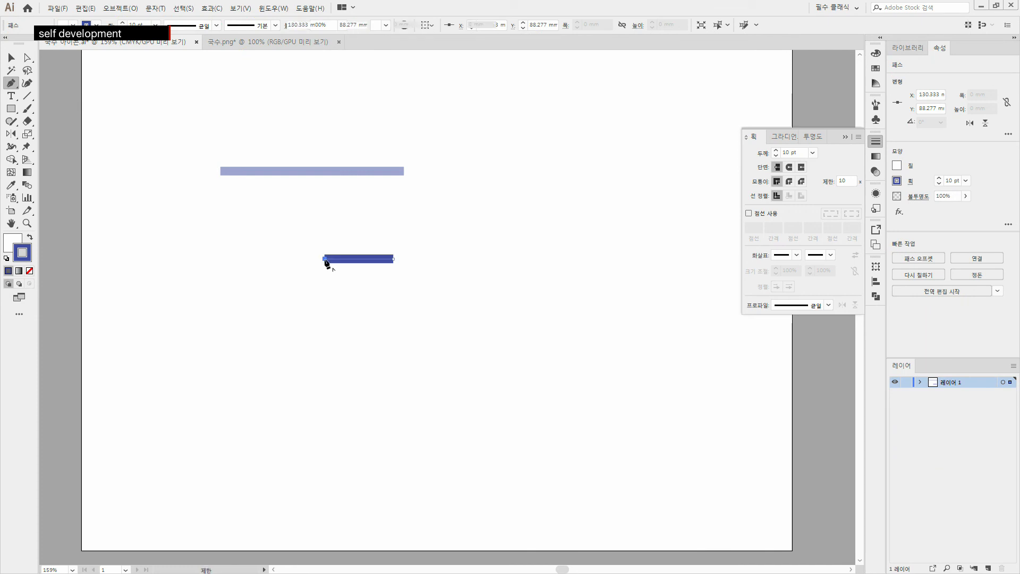
pyautogui.click(385, 288)
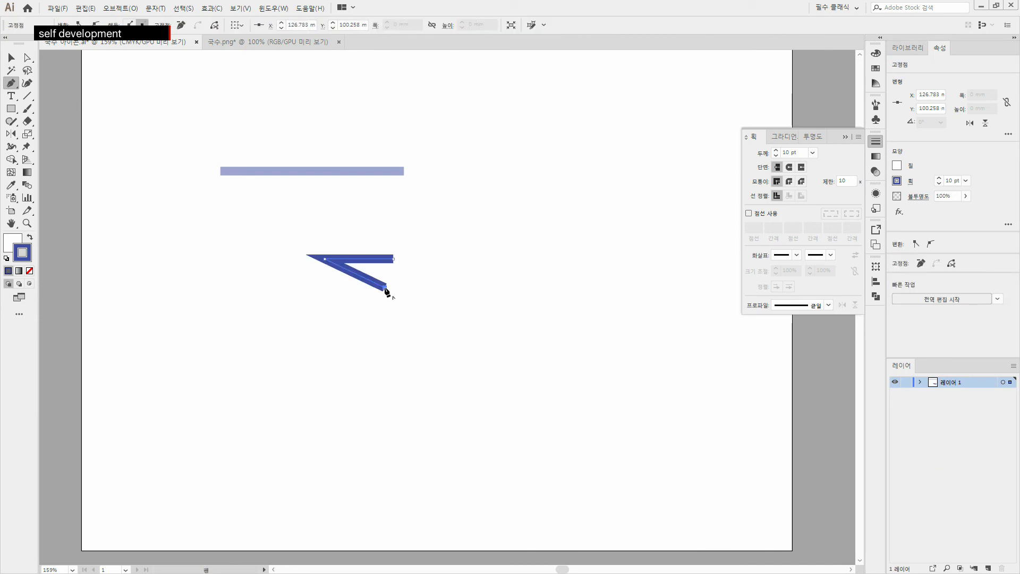
pyautogui.click(497, 278)
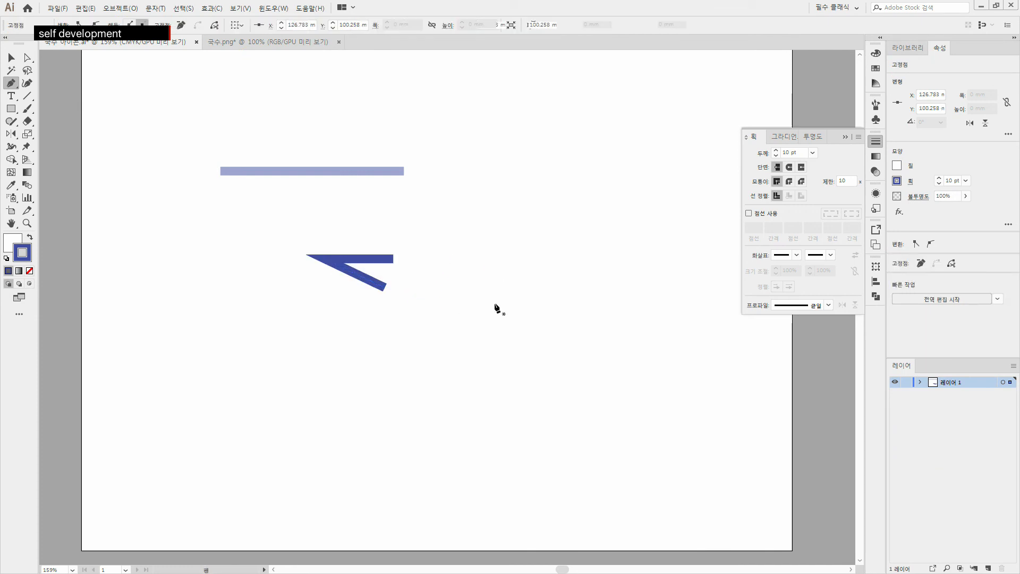
pyautogui.hotkey('ctrl', 'z')
# - Select the V-shaped path, try the bevel and miter joins on its corner, and set it to round join
pyautogui.click(11, 58)
pyautogui.click(283, 247)
pyautogui.click(378, 278)
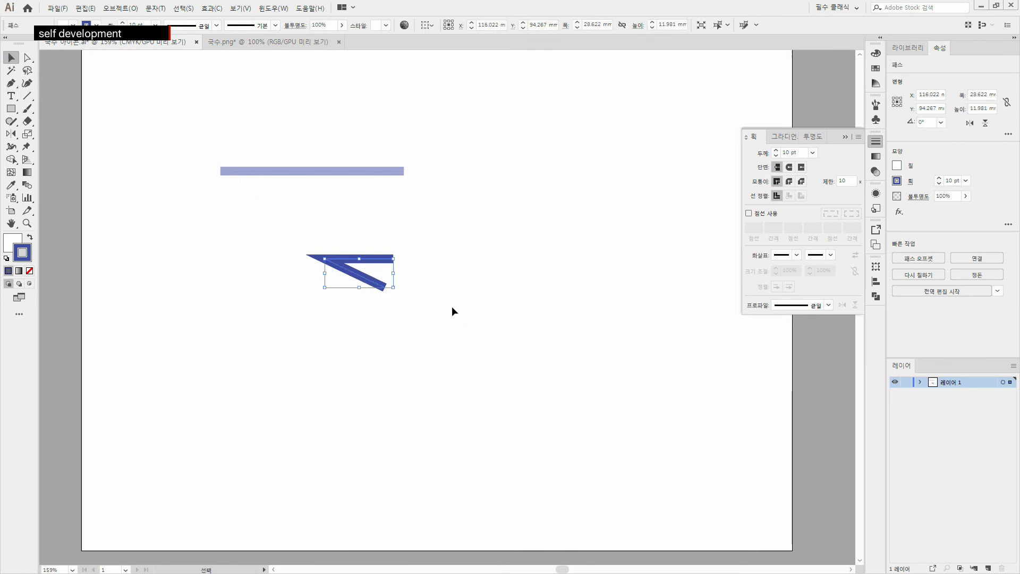
pyautogui.click(801, 181)
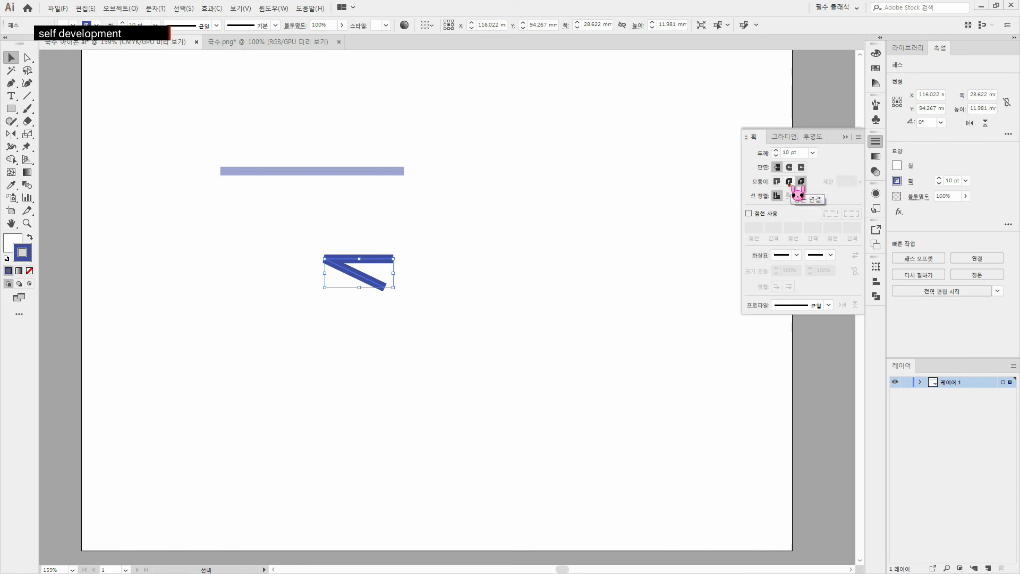
pyautogui.click(778, 181)
pyautogui.click(788, 181)
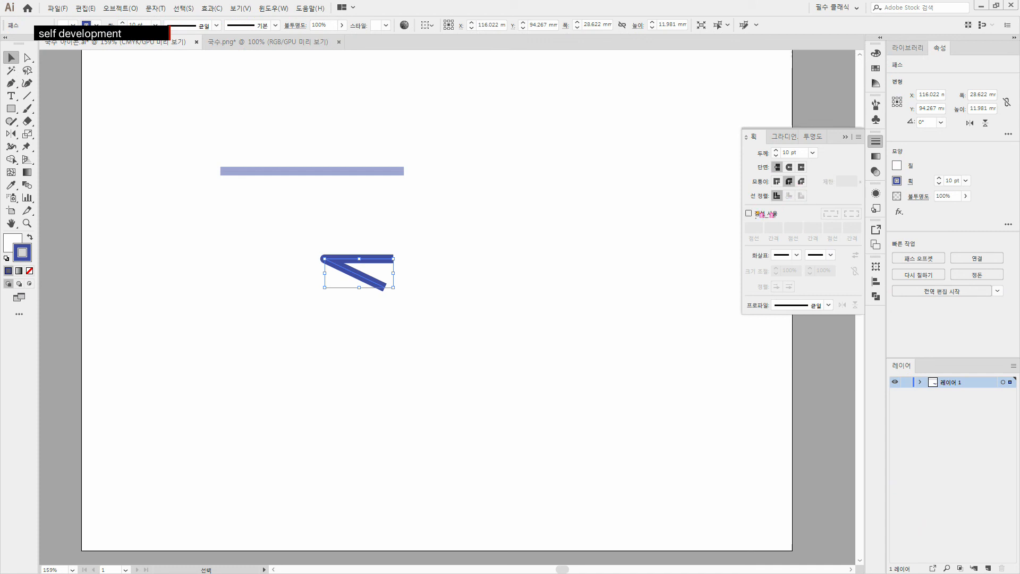
# - Select the pale blue horizontal line and give it a dashed stroke with 12 pt dashes
pyautogui.click(367, 209)
pyautogui.moveTo(250, 124); pyautogui.dragTo(359, 208)
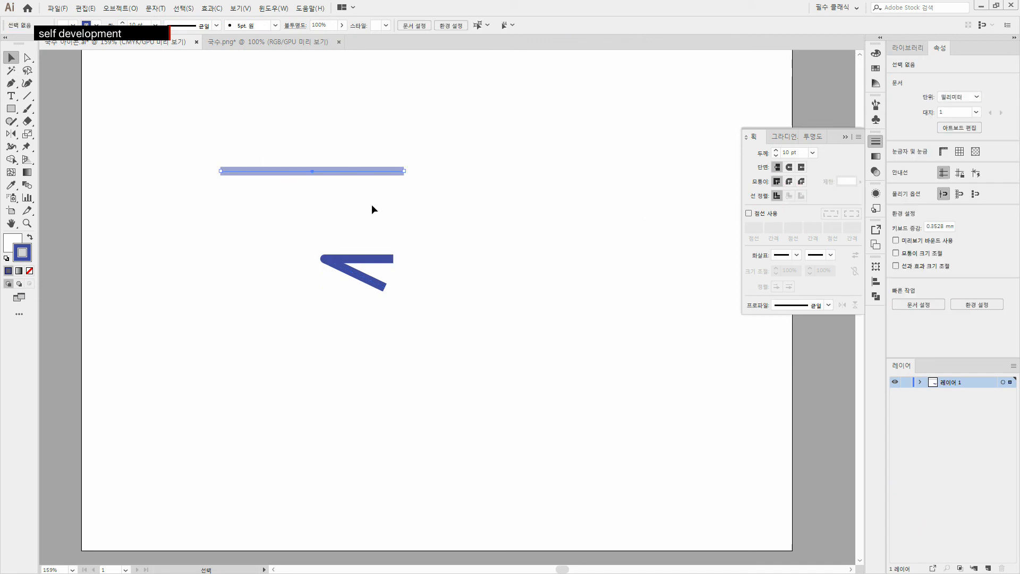
pyautogui.click(749, 213)
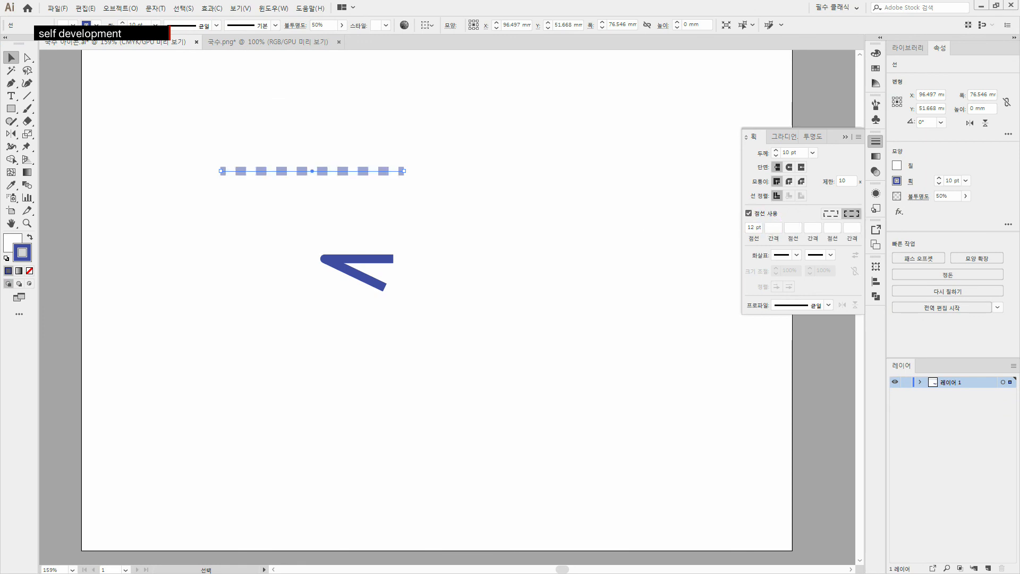
# - Set the dashed horizontal line's dash length to 3 pt and its gap to 20 pt
pyautogui.click(756, 237)
pyautogui.click(754, 228)
pyautogui.press('BackSpace')
pyautogui.press('BackSpace')
pyautogui.write('3')
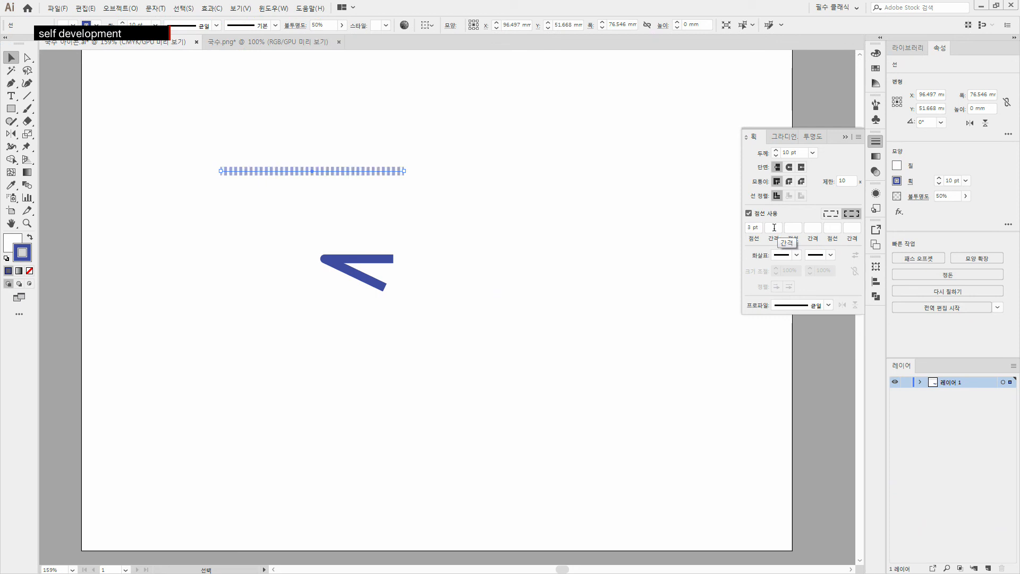
pyautogui.click(774, 227)
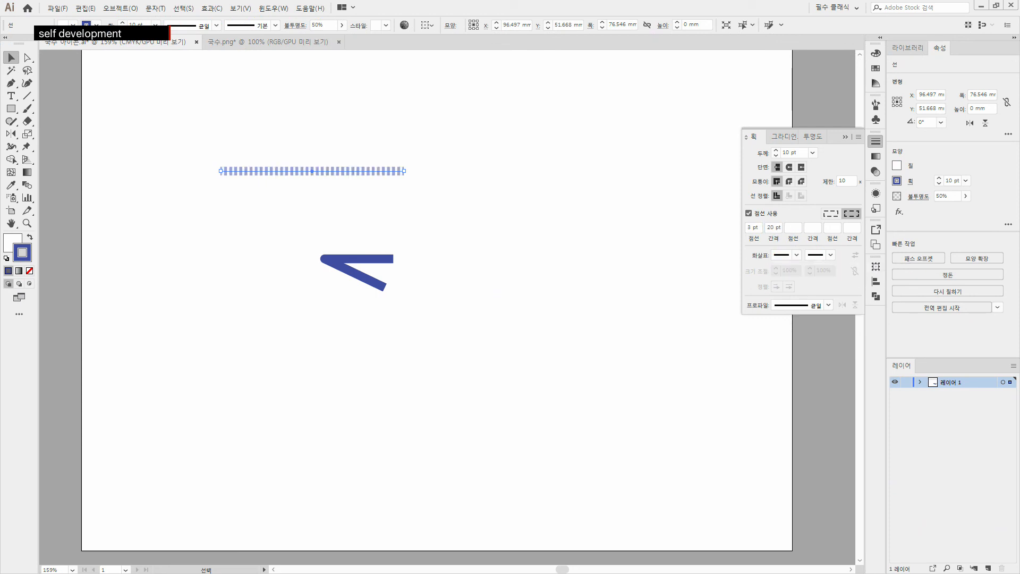
pyautogui.write('20')
pyautogui.press('Return')
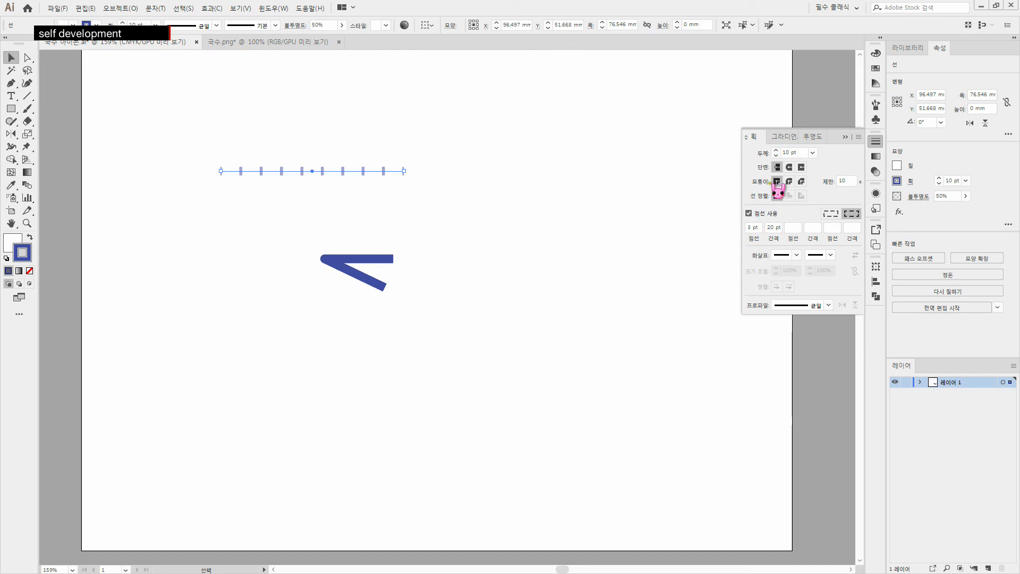
# - Turn the dashes into round dots by using a round cap, an 11 pt stroke weight and a 1 pt dash length
pyautogui.click(776, 150)
pyautogui.click(790, 167)
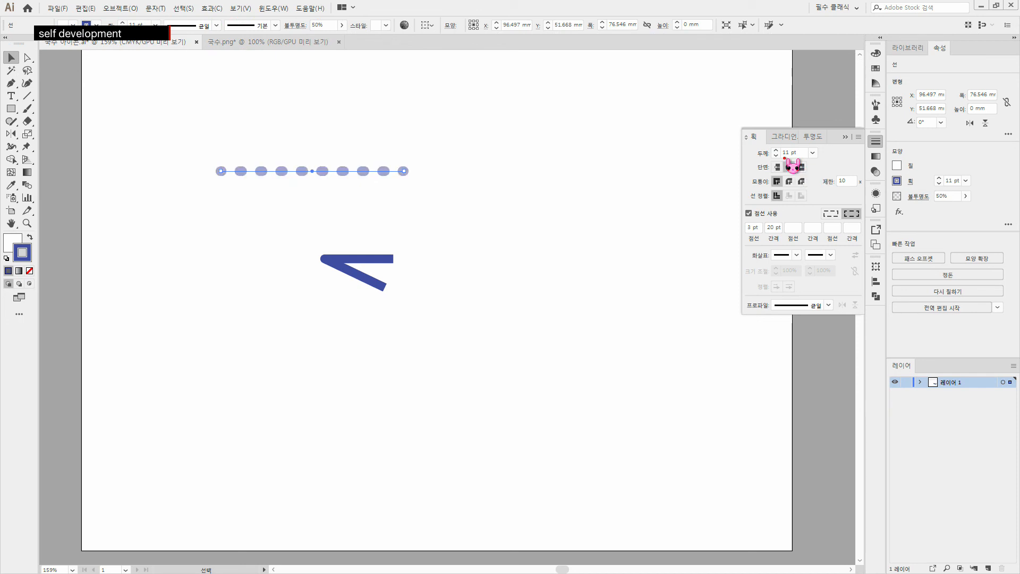
pyautogui.click(776, 155)
pyautogui.click(776, 156)
pyautogui.click(775, 150)
pyautogui.click(775, 151)
pyautogui.doubleClick(750, 227)
pyautogui.write('1')
pyautogui.press('Return')
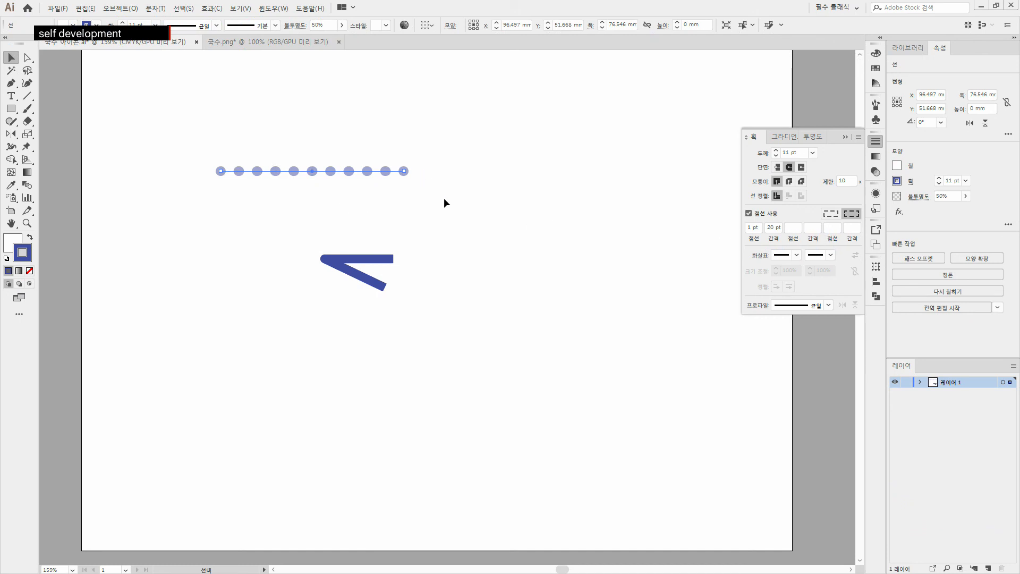
# - Draw a circle about 40 mm in diameter with the Ellipse tool, to the right of the V-shaped path
pyautogui.click(11, 109)
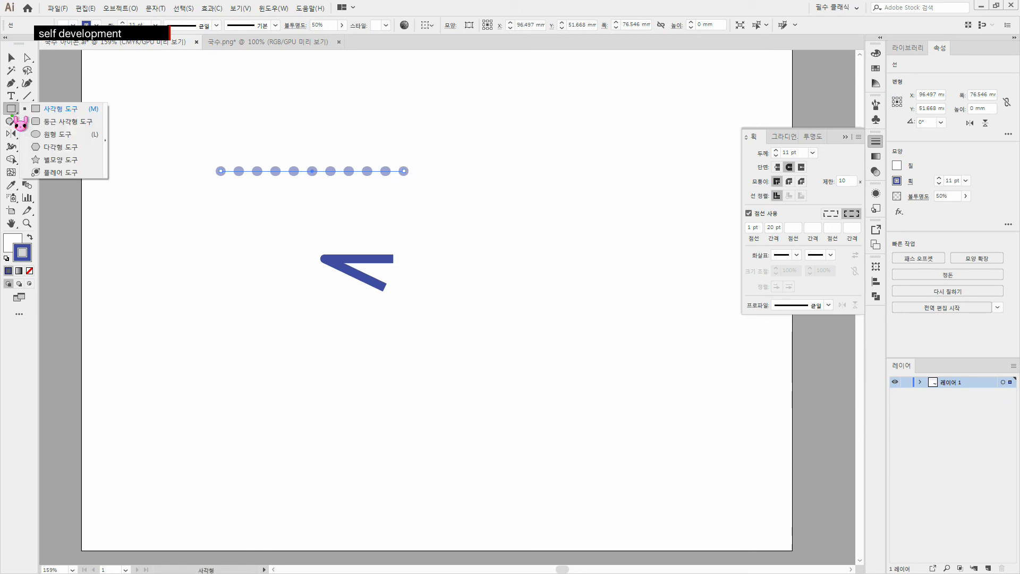
pyautogui.click(45, 134)
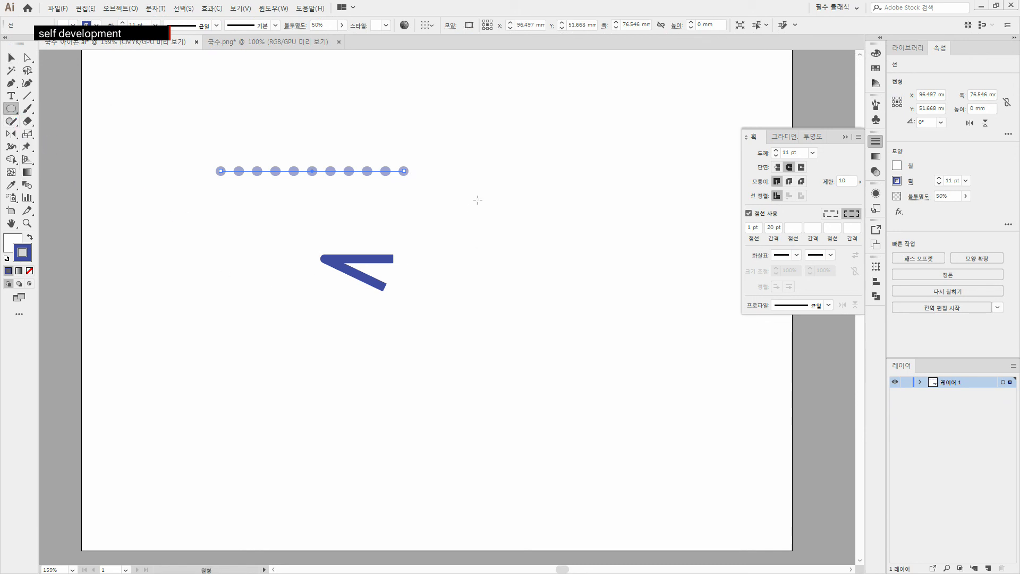
pyautogui.moveTo(476, 217); pyautogui.dragTo(572, 299)
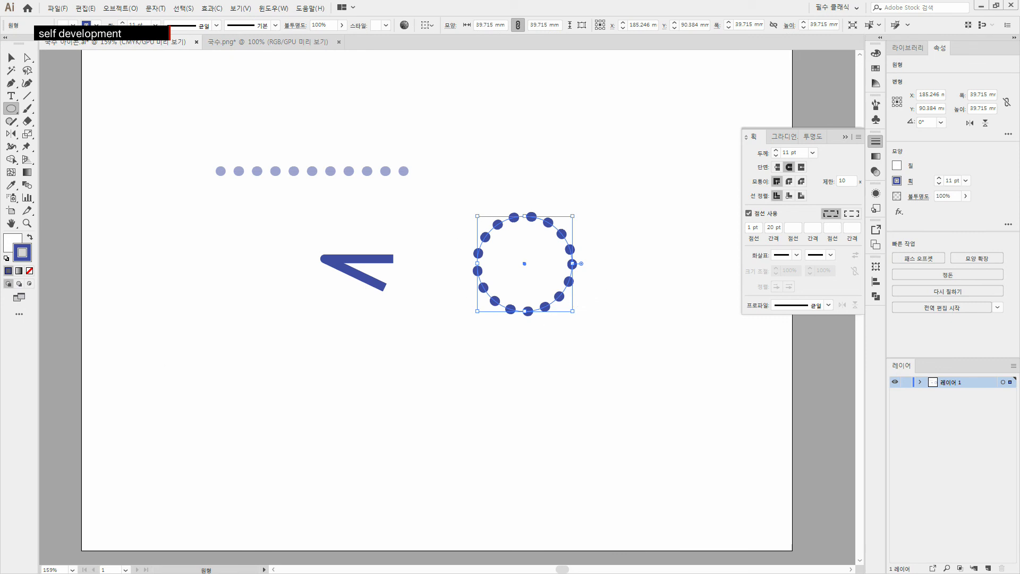
# - Add a text line made of a long row of periods and place it below and left of the V-shaped path
pyautogui.click(11, 96)
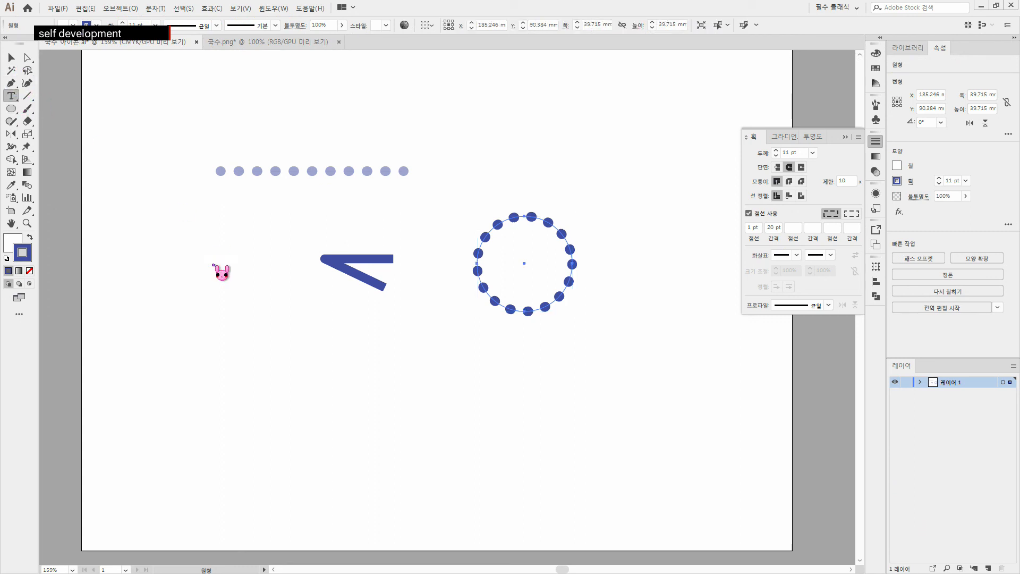
pyautogui.click(211, 298)
pyautogui.write('..................')
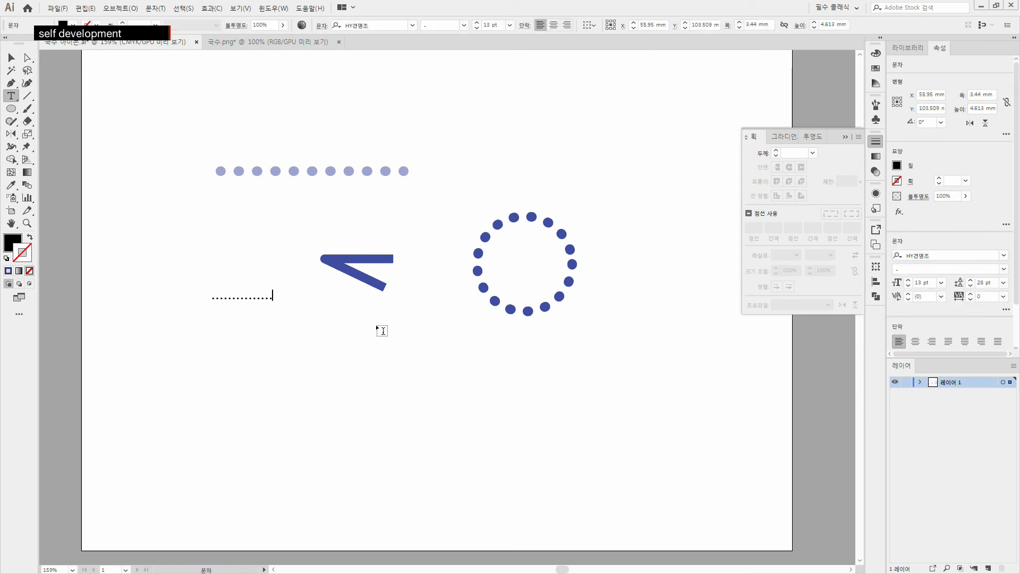
pyautogui.write('..........')
pyautogui.click(11, 57)
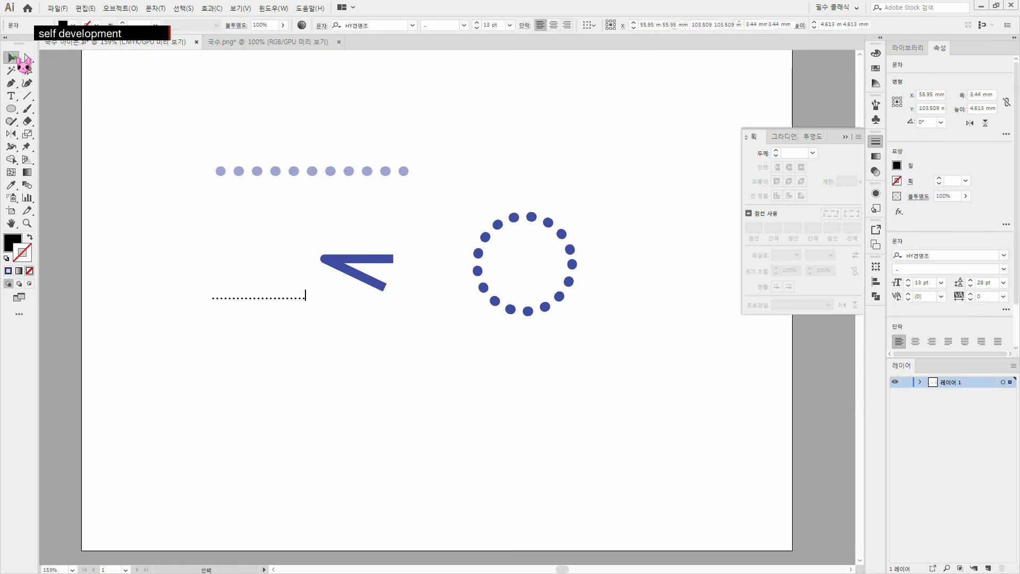
pyautogui.moveTo(241, 309); pyautogui.dragTo(226, 323)
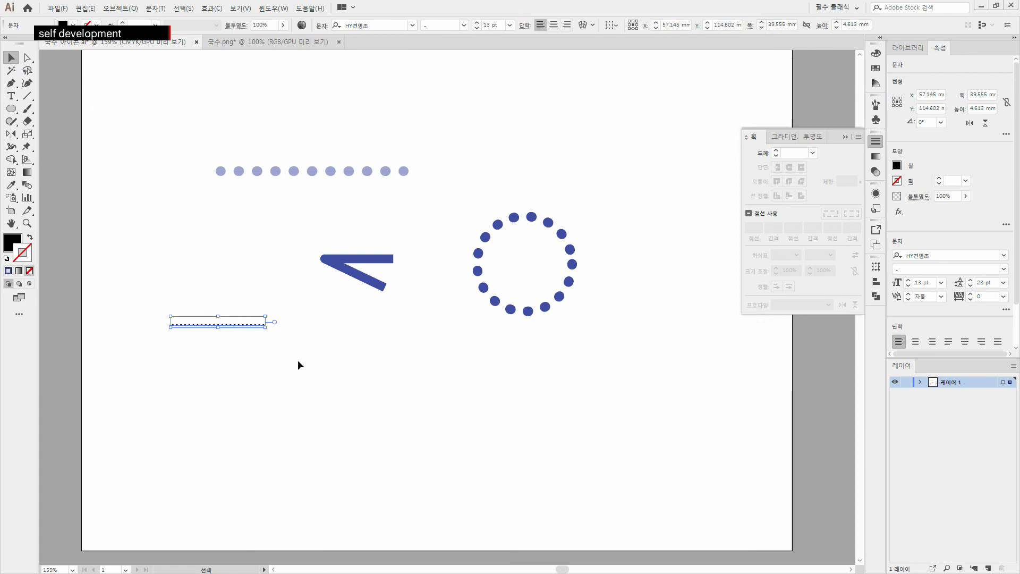
# - Widen the tracking of the period text until the dots are clearly spaced apart, and deselect it
pyautogui.hotkey('alt', 'Right')
pyautogui.hotkey('alt', 'Right')
pyautogui.hotkey('alt', 'Right')
pyautogui.hotkey('alt', 'Right')
pyautogui.hotkey('alt', 'Right')
pyautogui.hotkey('alt', 'Right')
pyautogui.hotkey('alt', 'Right')
pyautogui.hotkey('alt', 'Right')
pyautogui.hotkey('alt', 'Right')
pyautogui.hotkey('alt', 'Right')
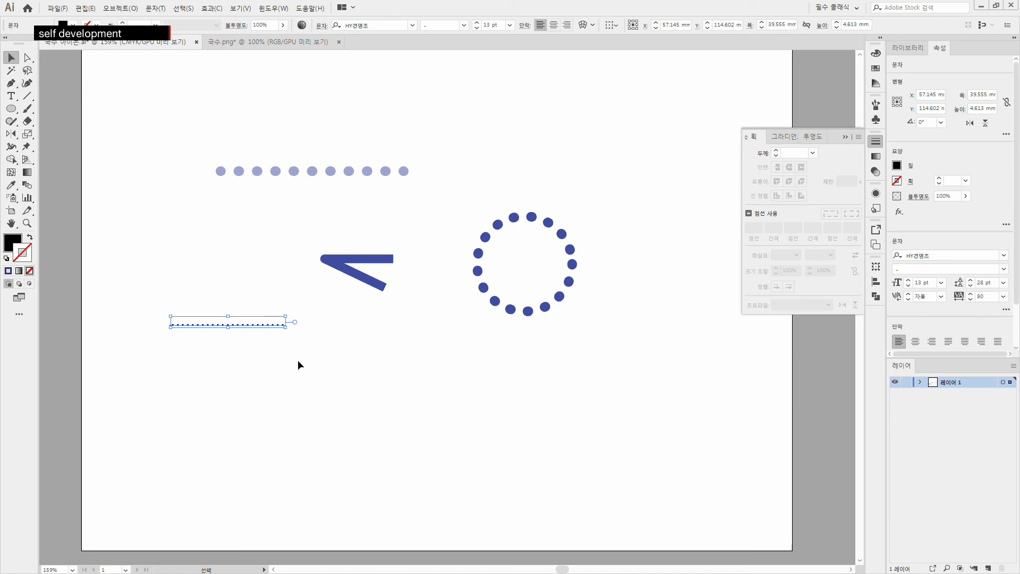
pyautogui.hotkey('alt', 'Right')
pyautogui.hotkey('alt', 'Right')
pyautogui.hotkey('alt', 'Right')
pyautogui.hotkey('alt', 'Right')
pyautogui.hotkey('alt', 'Right')
pyautogui.click(298, 363)
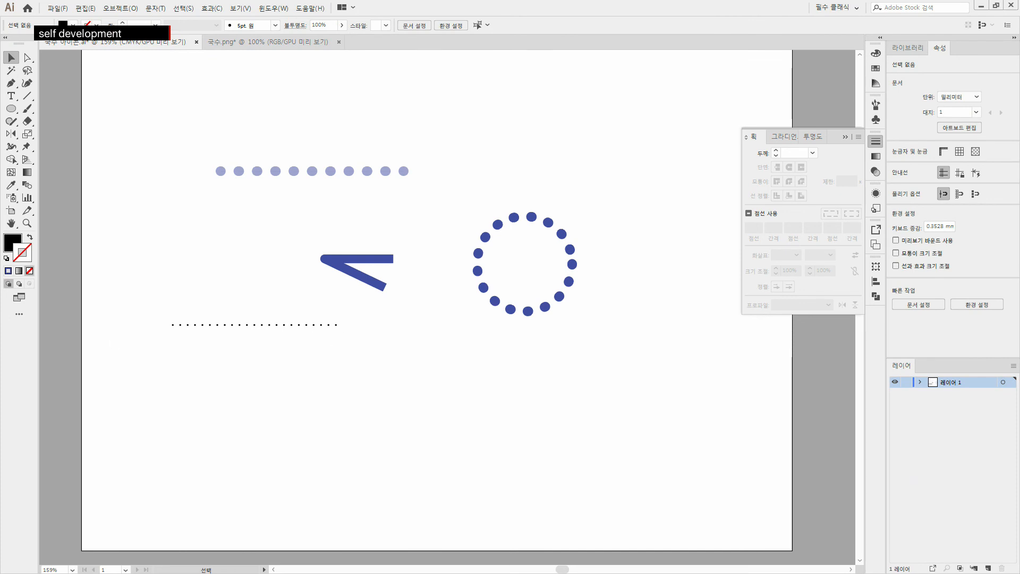
# - Clear all artwork and draw a closed irregular six-sided shape with the Pen tool, about 43 mm wide and 35 mm high
pyautogui.hotkey('ctrl', 'a')
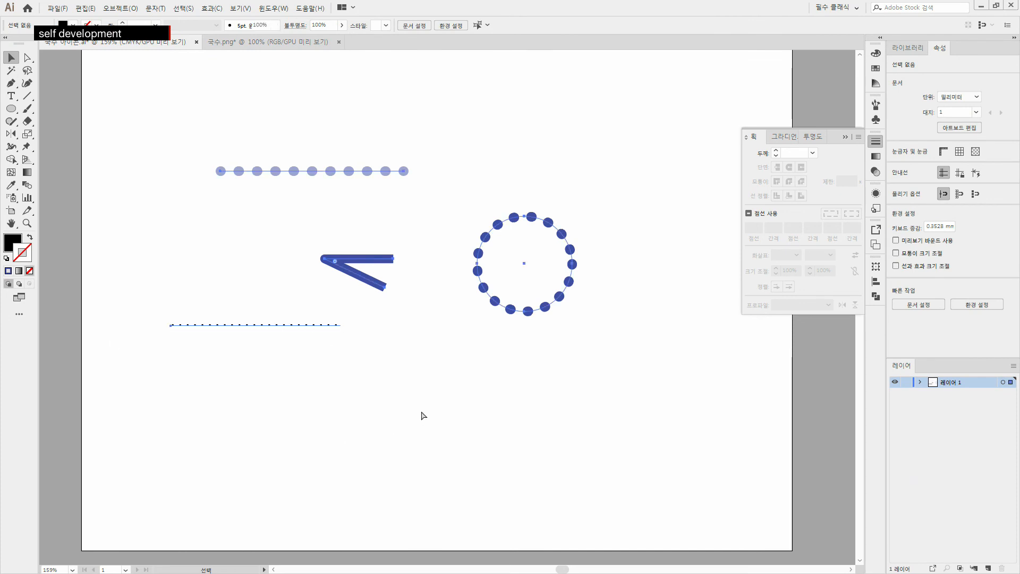
pyautogui.press('Delete')
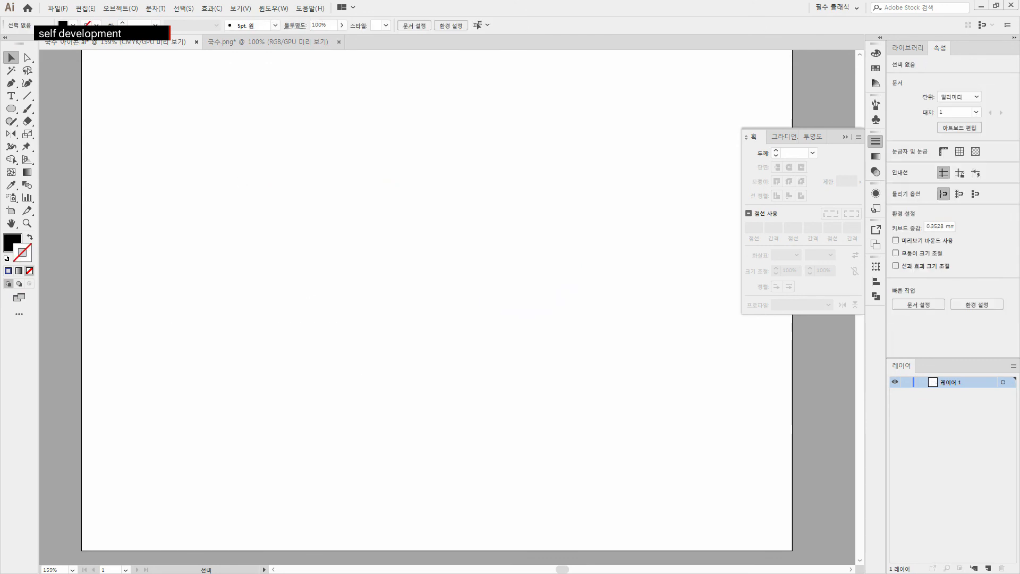
pyautogui.click(11, 83)
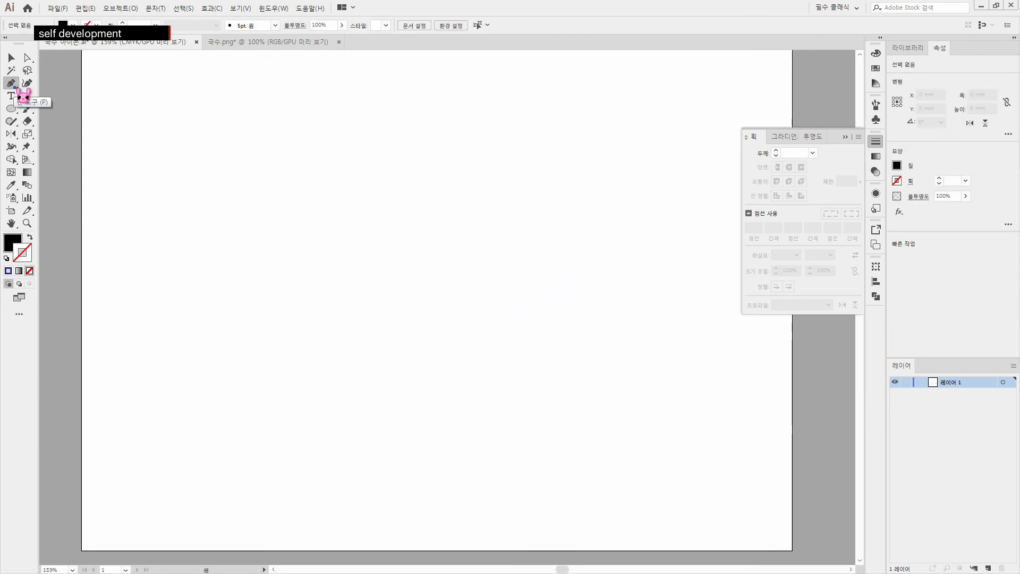
pyautogui.rightClick(15, 87)
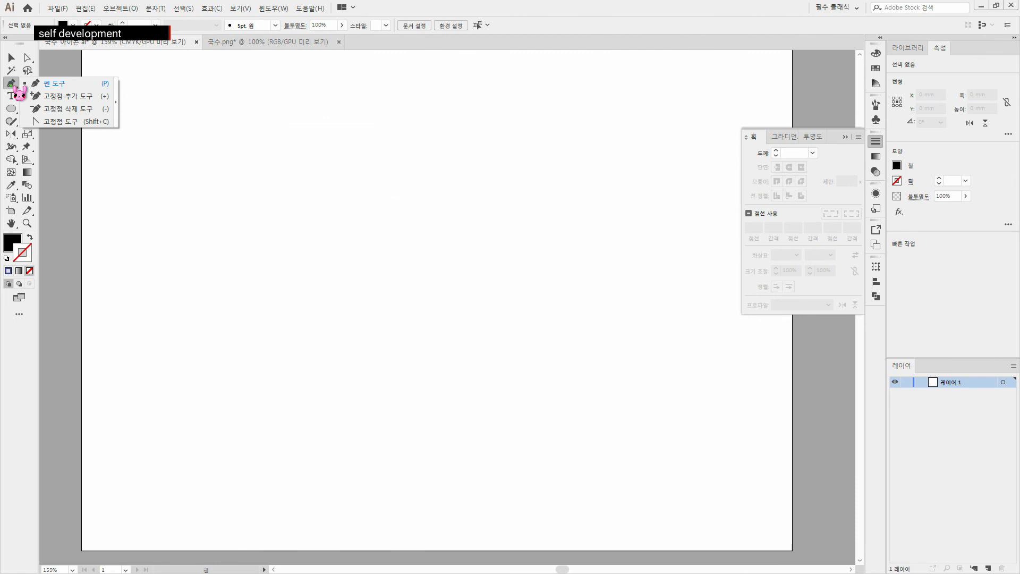
pyautogui.click(62, 85)
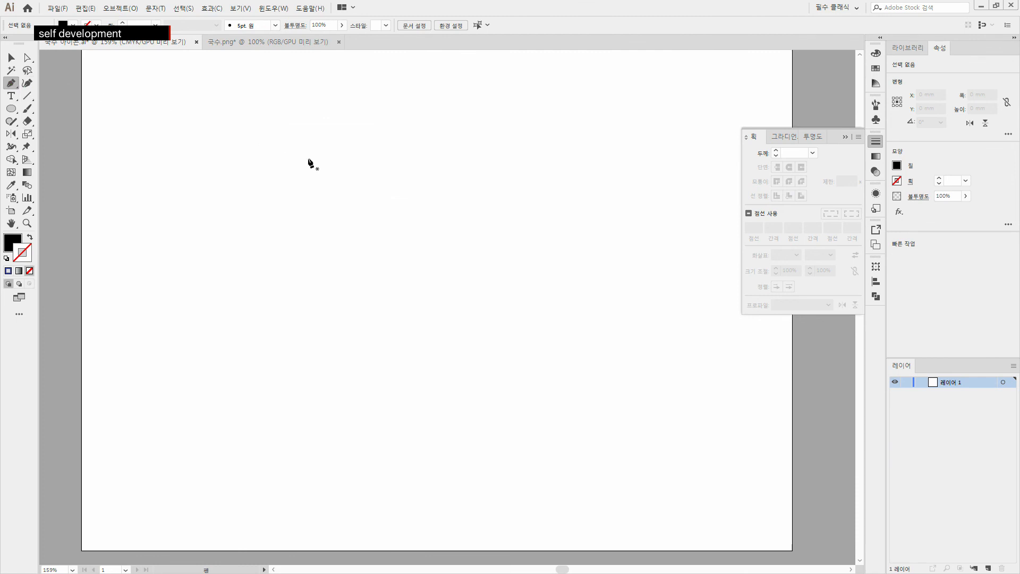
pyautogui.click(271, 170)
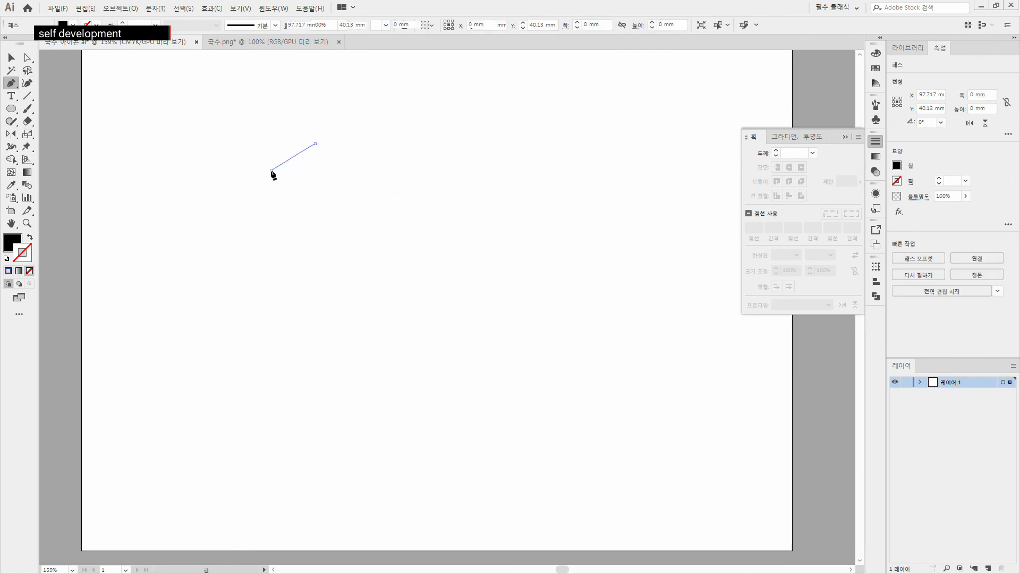
pyautogui.click(303, 223)
pyautogui.click(353, 223)
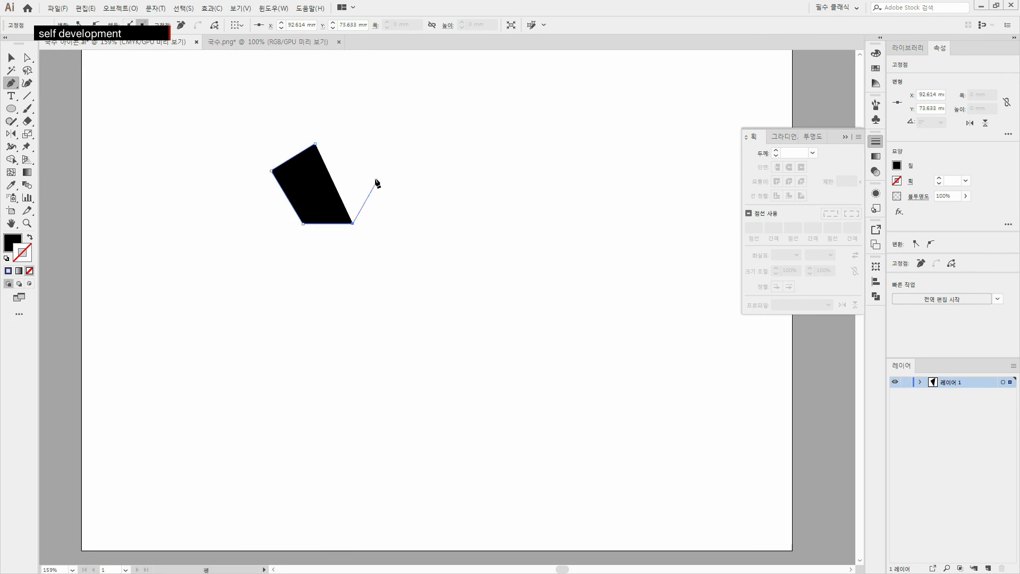
pyautogui.click(373, 167)
pyautogui.click(348, 141)
pyautogui.click(315, 144)
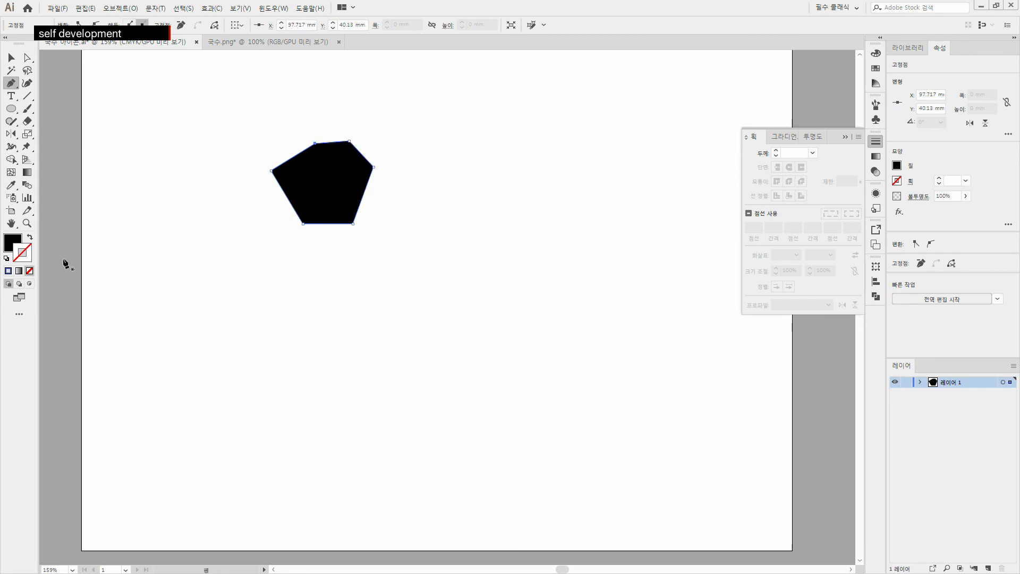
# - Swap the shape's fill and stroke so only an outline remains, and set the stroke colour to blue-violet 4522D6
pyautogui.click(28, 239)
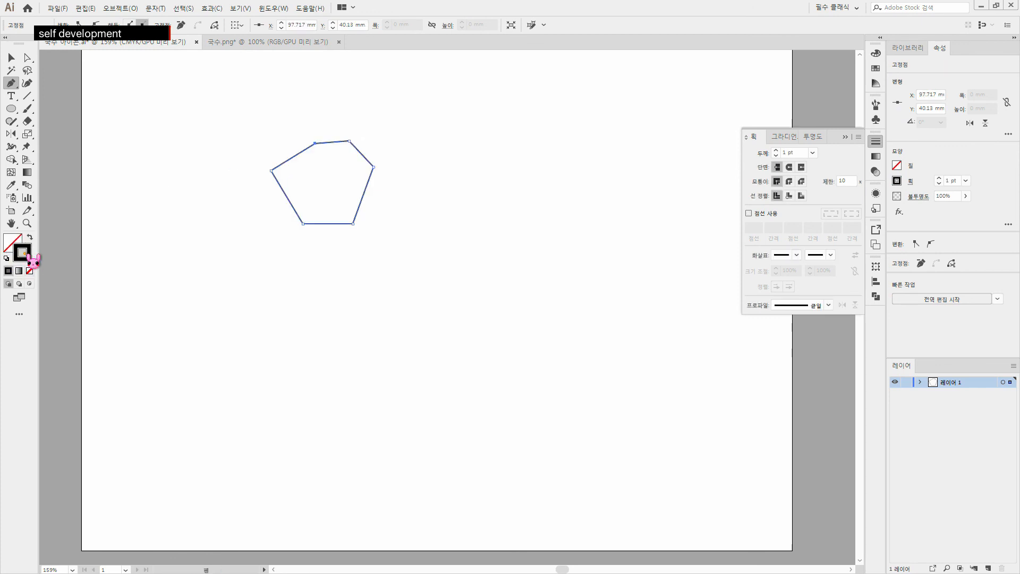
pyautogui.doubleClick(23, 253)
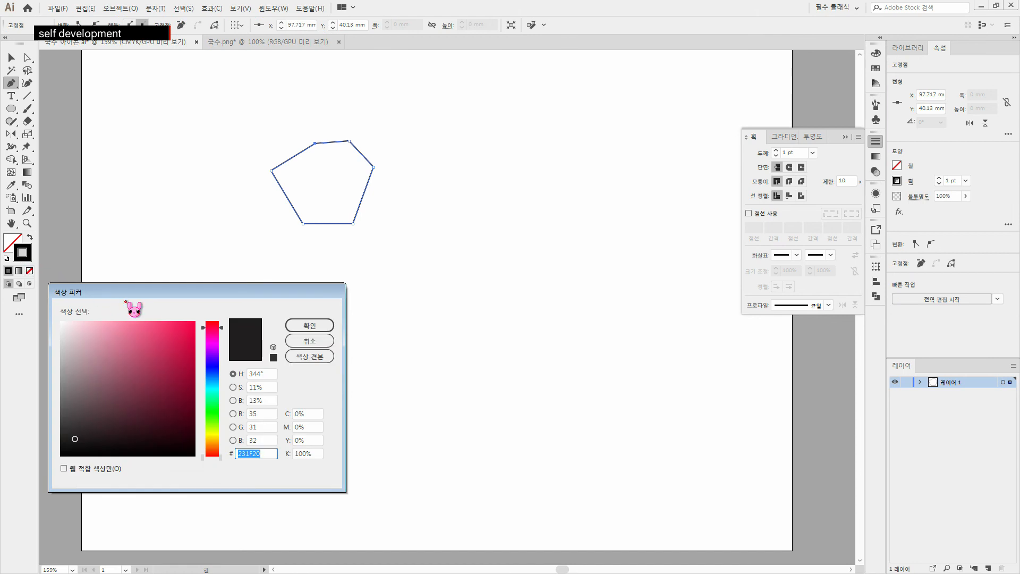
pyautogui.click(221, 369)
pyautogui.click(182, 349)
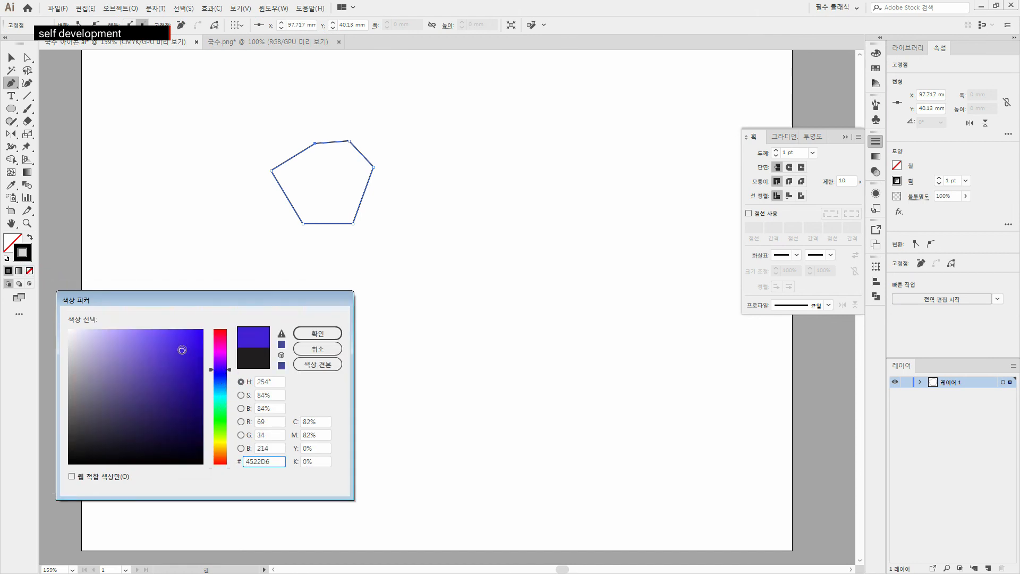
pyautogui.click(317, 333)
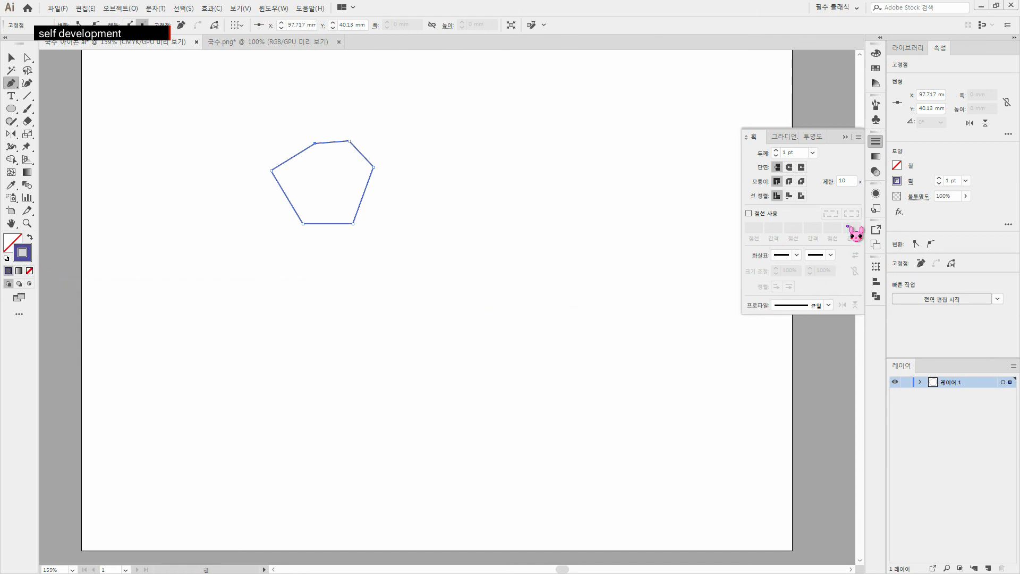
# - Increase the six-sided outline's stroke weight and settle on 10 pt
pyautogui.click(938, 178)
pyautogui.click(938, 178)
pyautogui.click(938, 178)
pyautogui.click(938, 178)
pyautogui.click(938, 179)
pyautogui.click(938, 178)
pyautogui.click(938, 179)
pyautogui.click(938, 178)
pyautogui.click(938, 178)
pyautogui.click(938, 179)
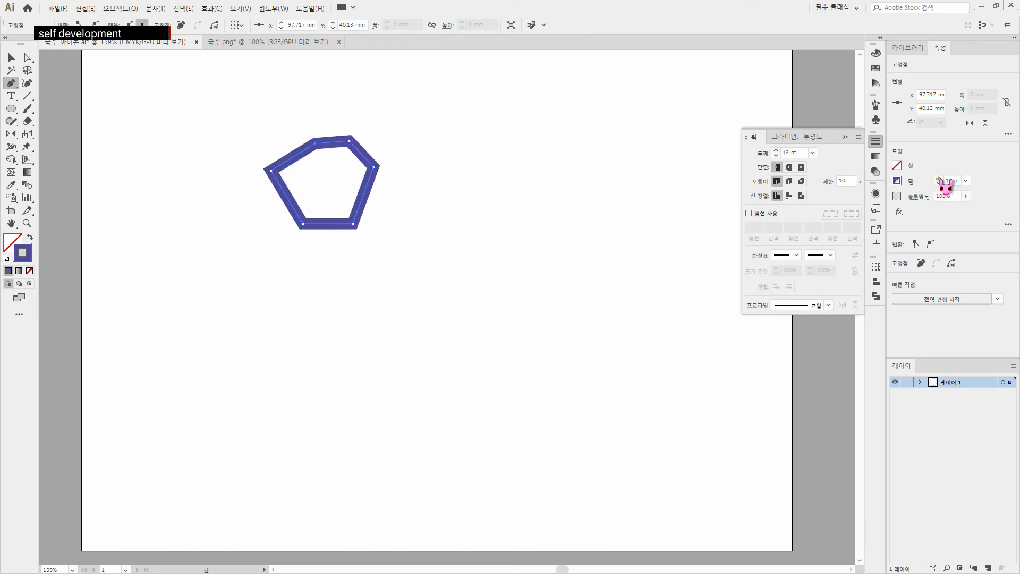
pyautogui.click(939, 183)
pyautogui.click(938, 182)
pyautogui.click(938, 183)
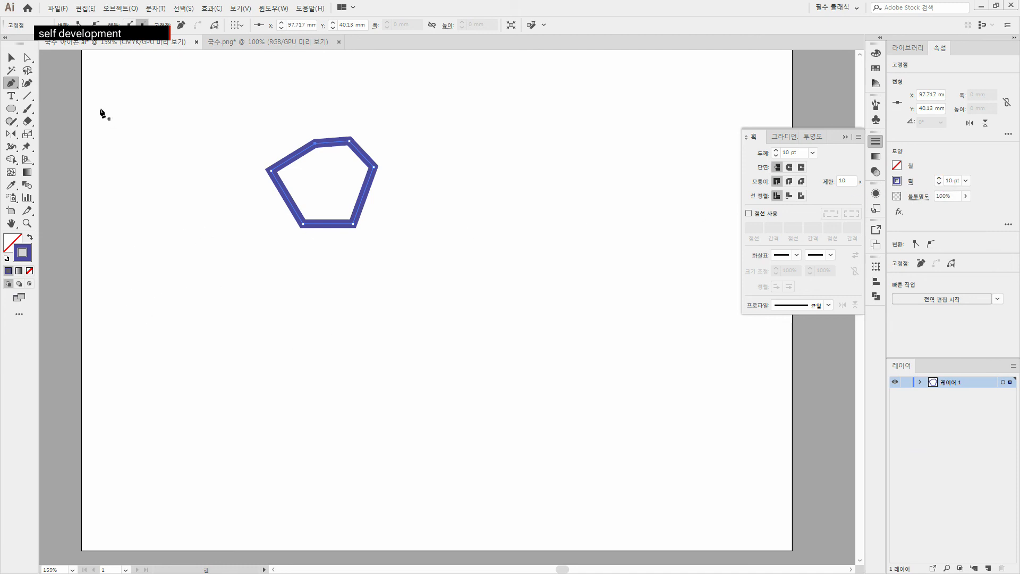
# - Select the two upper-right anchor points of the outline with the Lasso tool and delete them
pyautogui.click(27, 70)
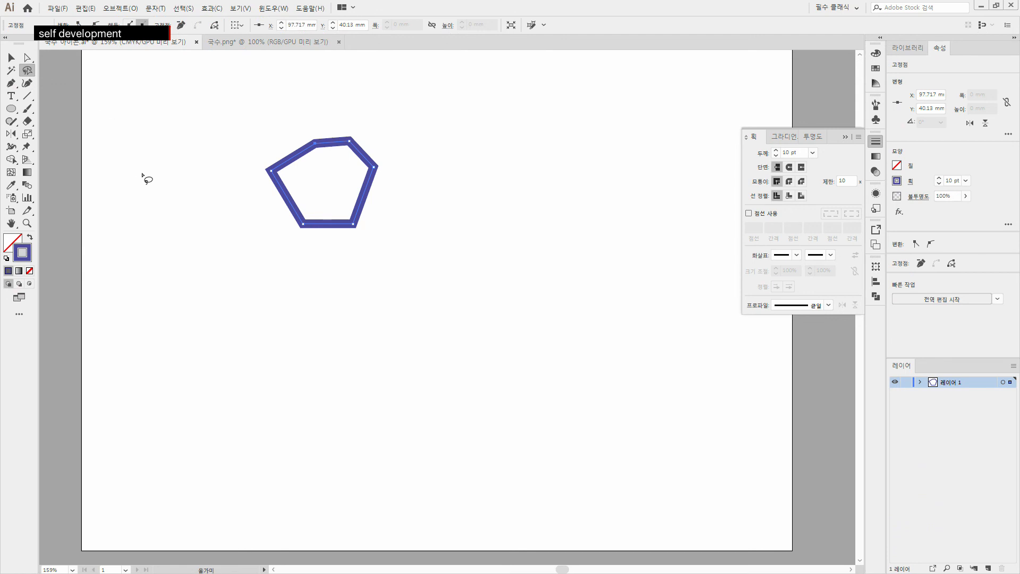
pyautogui.click(438, 272)
pyautogui.moveTo(371, 118)
pyautogui.mouseDown()
pyautogui.moveTo(331, 149)
pyautogui.moveTo(350, 186)
pyautogui.moveTo(380, 196)
pyautogui.moveTo(421, 180)
pyautogui.moveTo(435, 145)
pyautogui.moveTo(411, 117)
pyautogui.moveTo(369, 122)
pyautogui.mouseUp()
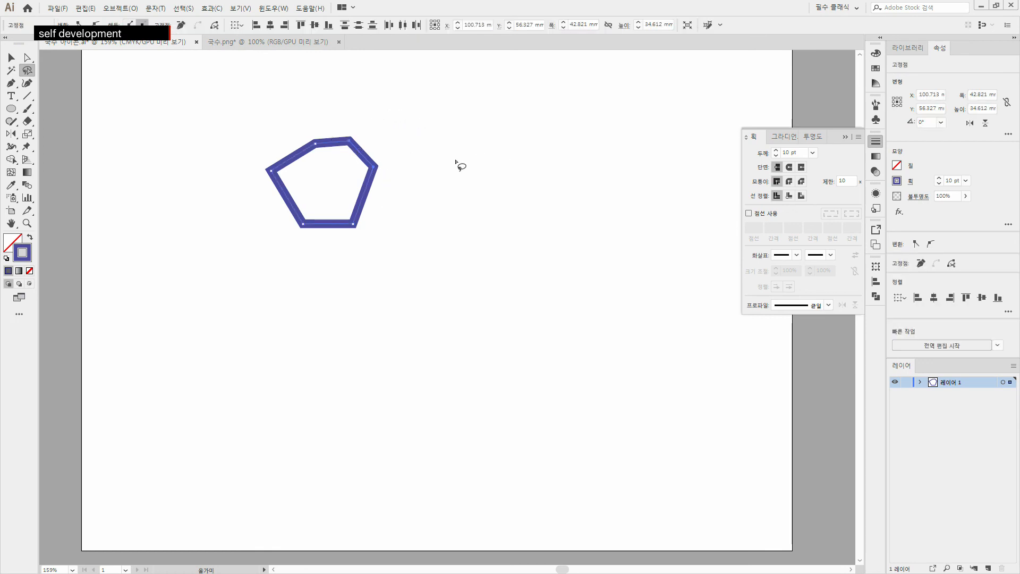
pyautogui.press('Delete')
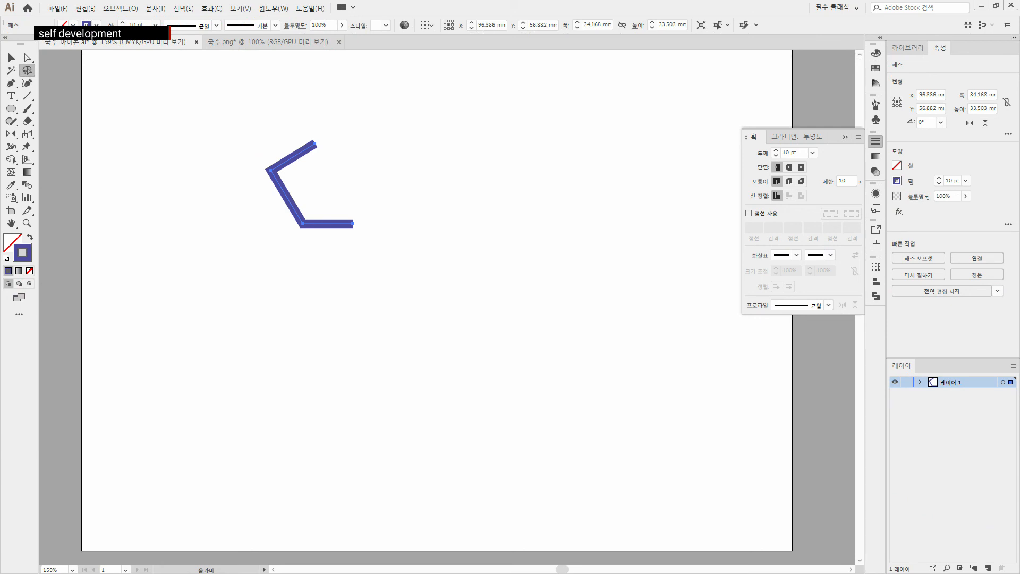
# - Deselect the open path, swap fill and stroke, and draw two Polygon-tool hexagons below it, about 40 by 42 mm and 50 by 43 mm
pyautogui.click(12, 70)
pyautogui.click(189, 330)
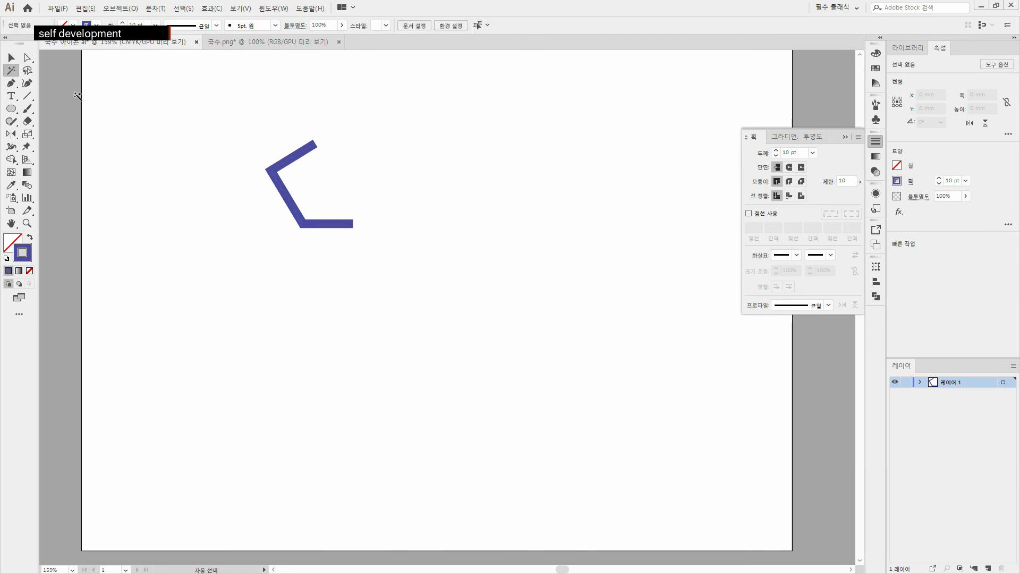
pyautogui.click(16, 59)
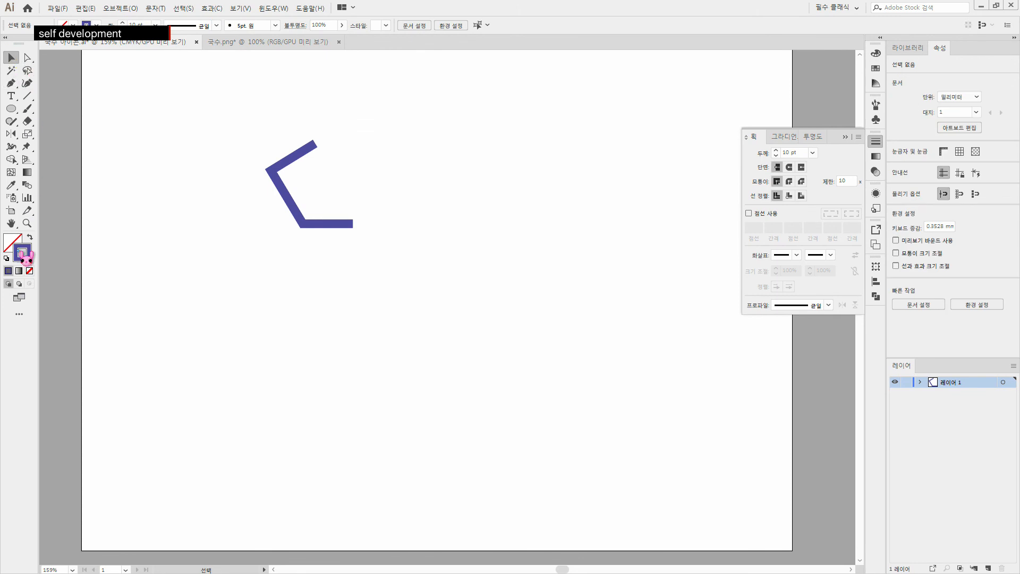
pyautogui.click(31, 236)
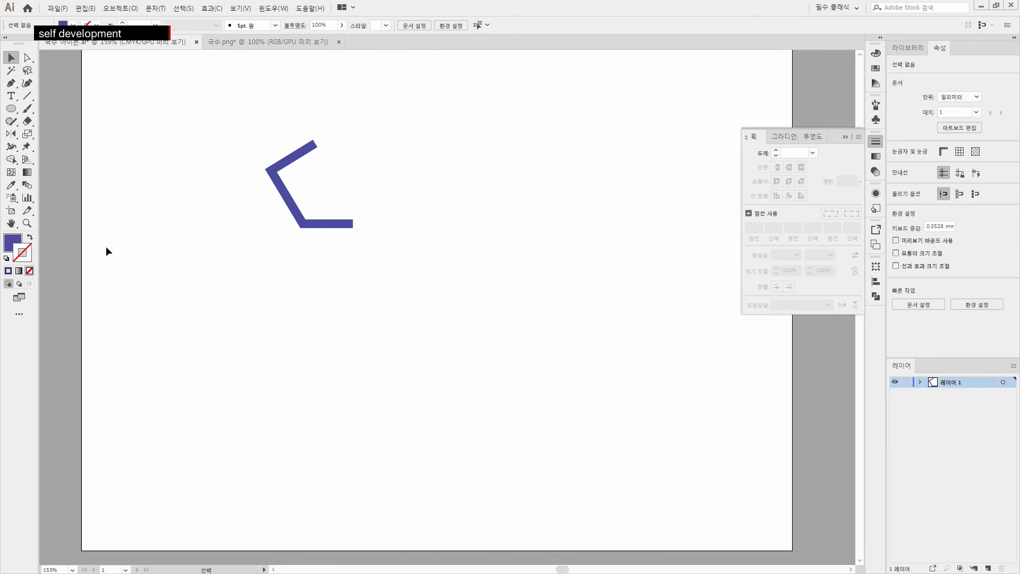
pyautogui.click(11, 109)
pyautogui.click(16, 112)
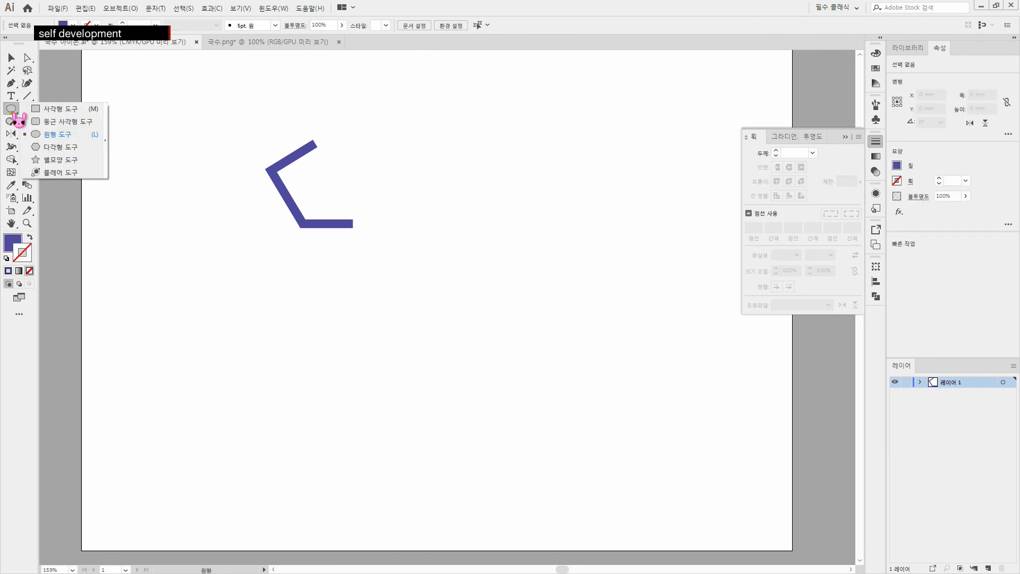
pyautogui.click(43, 144)
pyautogui.moveTo(203, 285); pyautogui.dragTo(243, 317)
pyautogui.moveTo(450, 303); pyautogui.dragTo(480, 354)
# - Use the Magic Wand to select the matching filled hexagons, the open stroked path, and the filled hexagons again
pyautogui.click(11, 70)
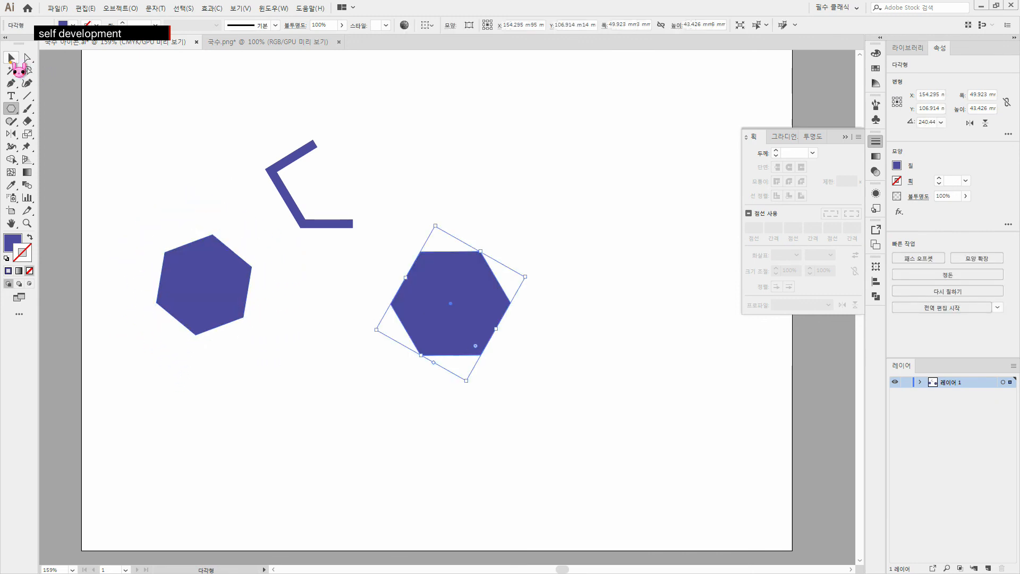
pyautogui.click(91, 89)
pyautogui.click(194, 285)
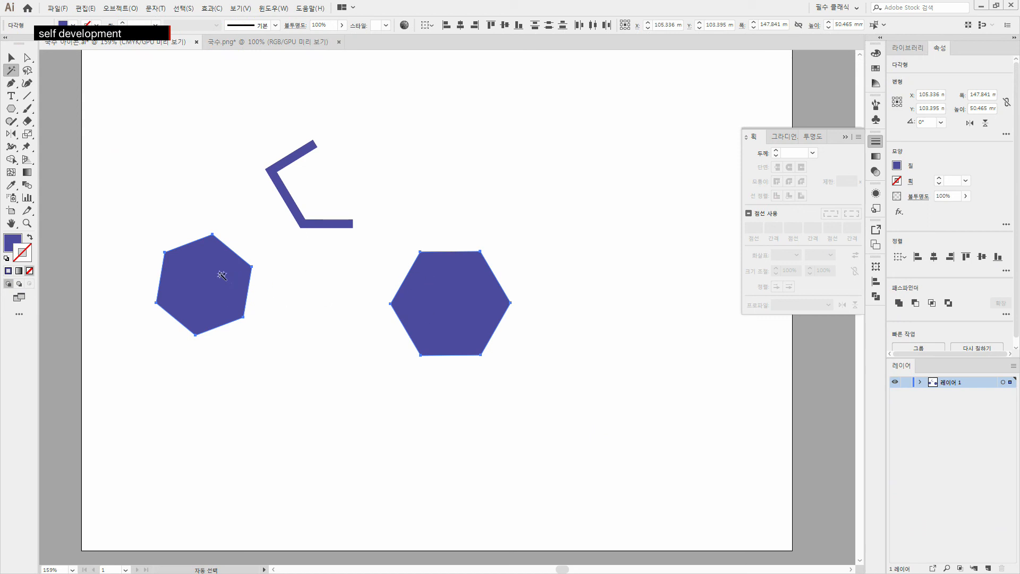
pyautogui.click(302, 224)
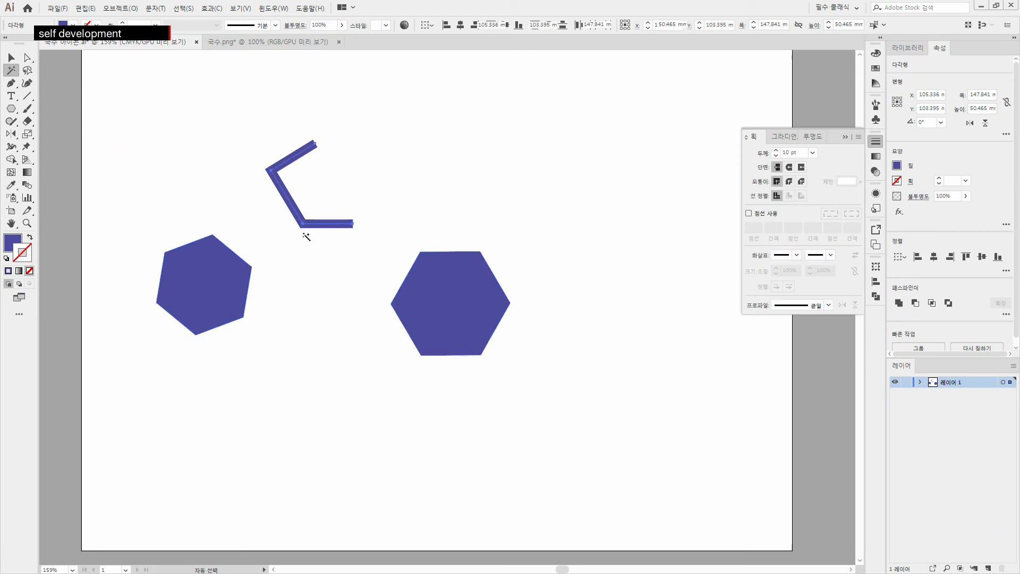
pyautogui.click(220, 289)
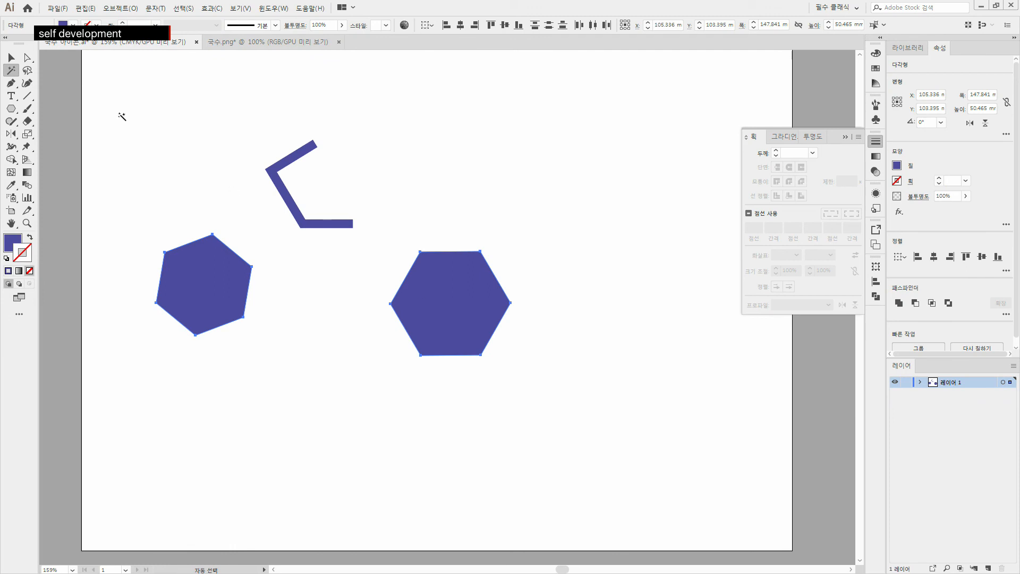
# - Draw a smaller hexagon above the right one, about 24 mm wide and 28 mm high, and set its fill to magenta
pyautogui.click(11, 108)
pyautogui.moveTo(478, 92); pyautogui.dragTo(493, 109)
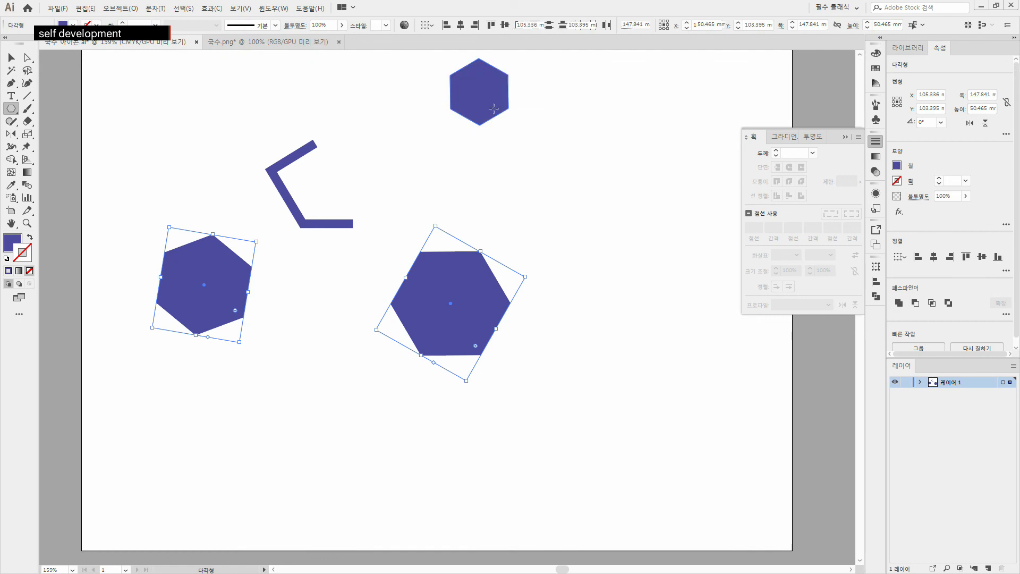
pyautogui.click(21, 246)
pyautogui.doubleClick(21, 246)
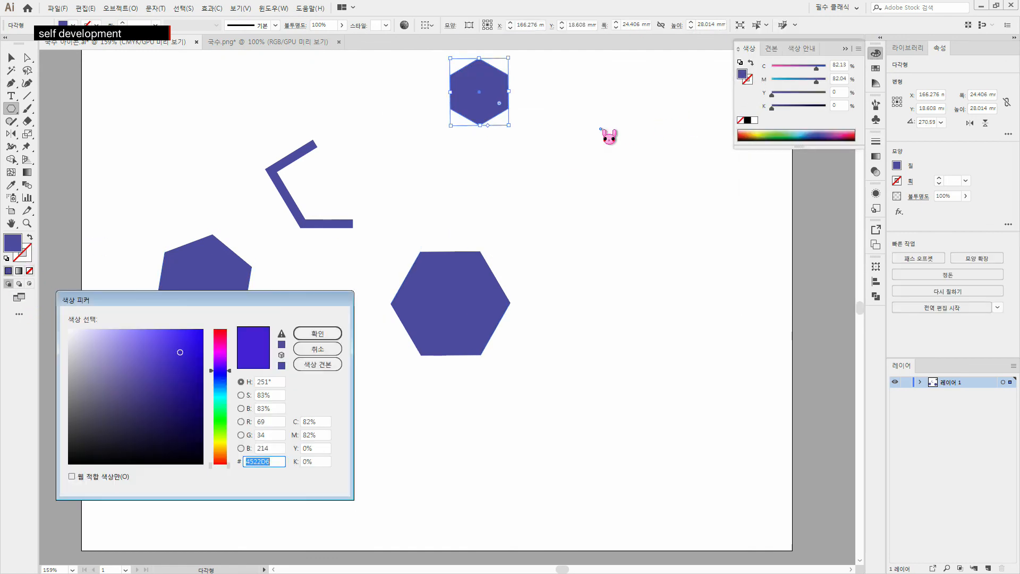
pyautogui.click(219, 349)
pyautogui.click(313, 333)
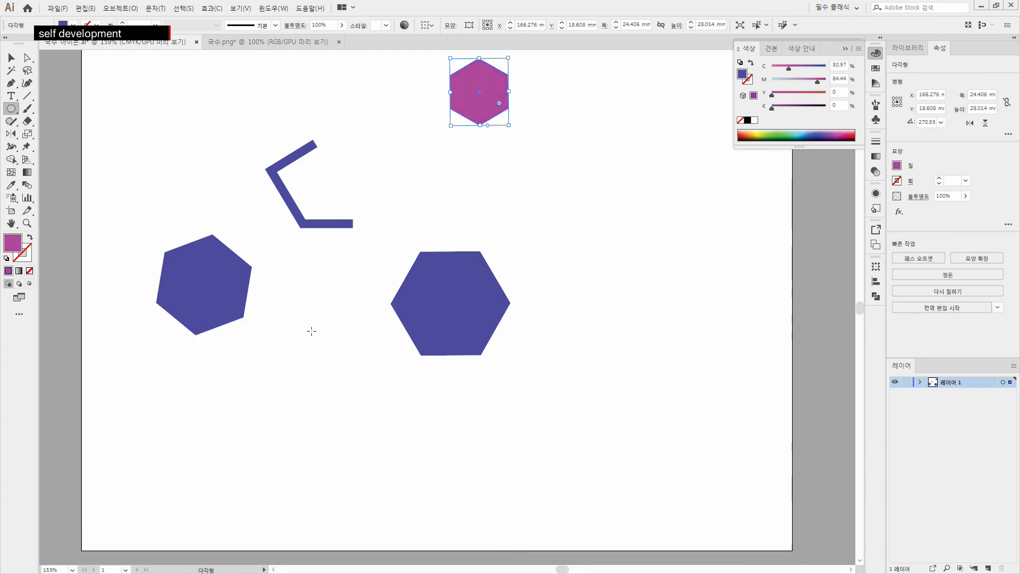
# - Compare Magic Wand selections by fill colour on the blue-violet hexagons and the magenta hexagon, and deselect everything
pyautogui.click(11, 70)
pyautogui.click(215, 293)
pyautogui.click(481, 91)
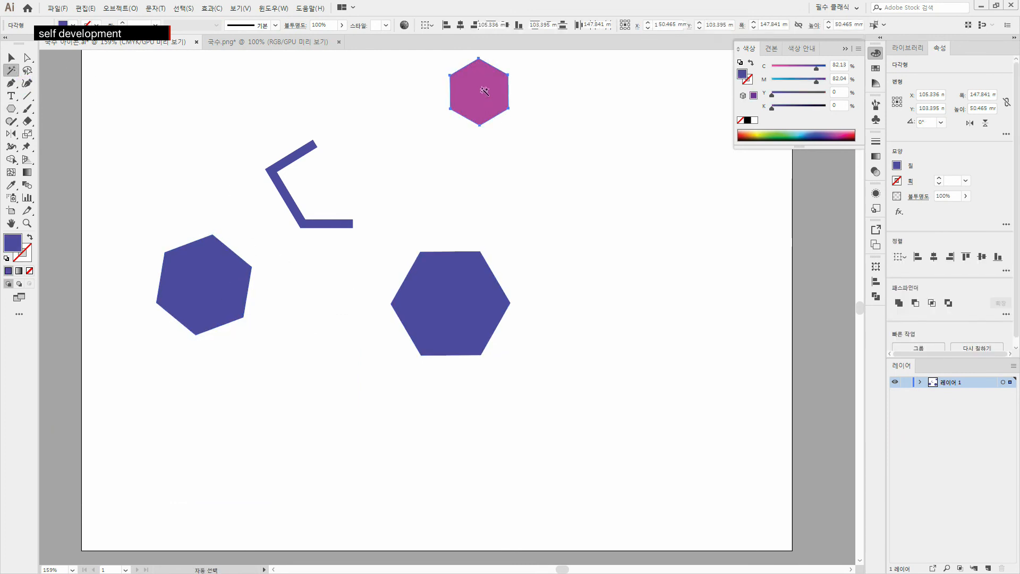
pyautogui.click(470, 297)
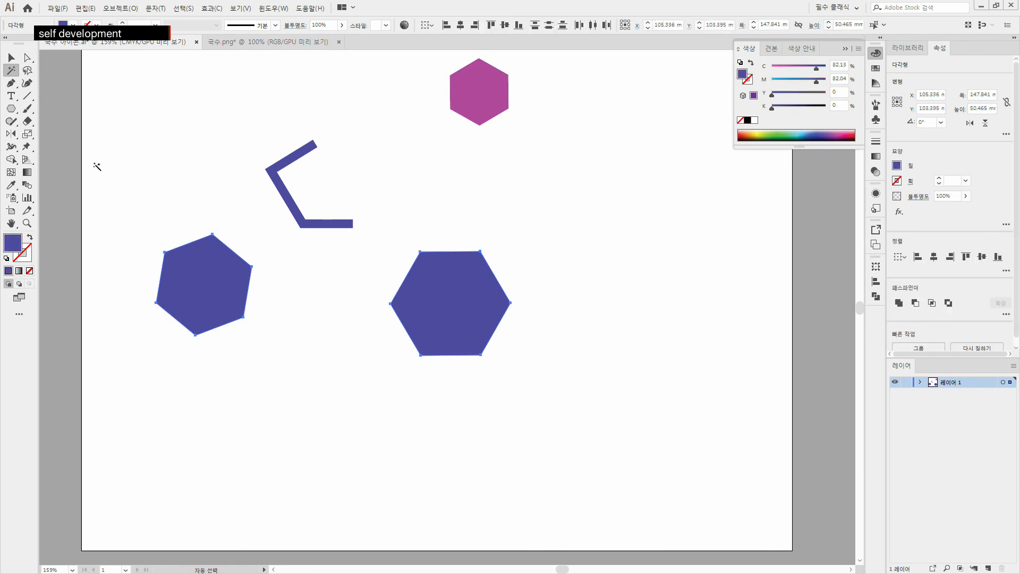
pyautogui.click(12, 57)
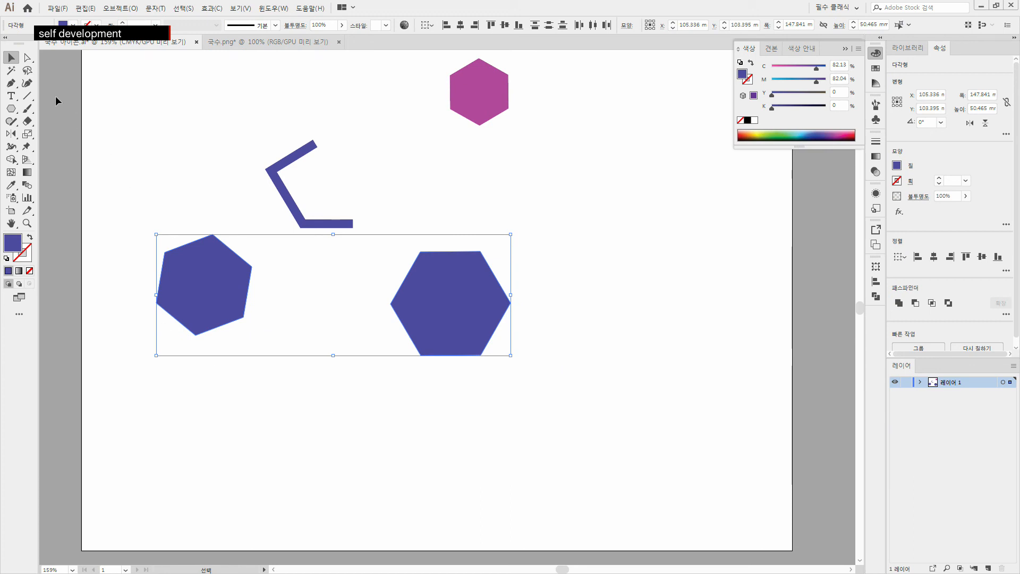
pyautogui.click(306, 427)
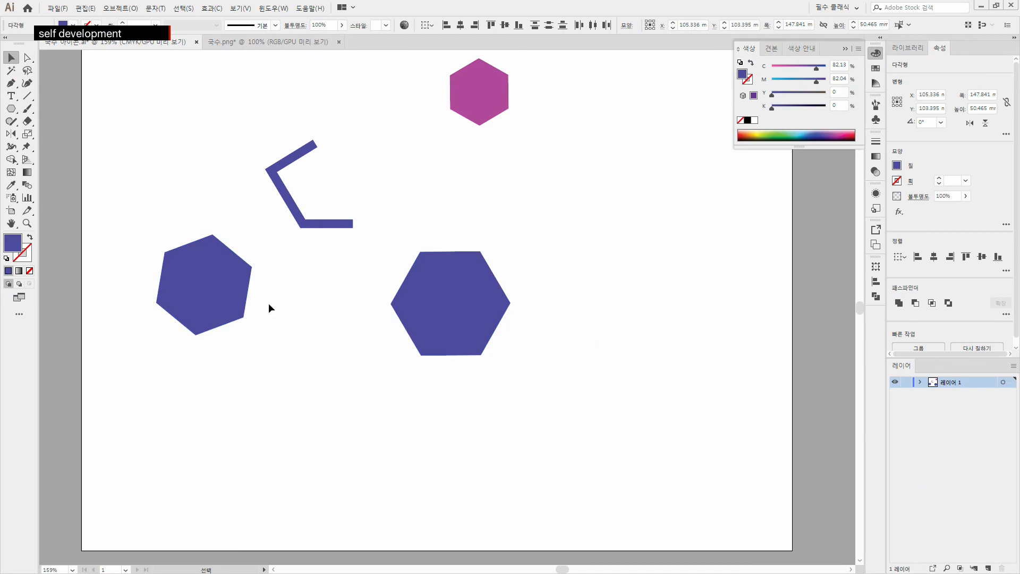
# - Convert the left blue-violet hexagon into a text area with the Area Type tool, starting from its edge
pyautogui.click(11, 96)
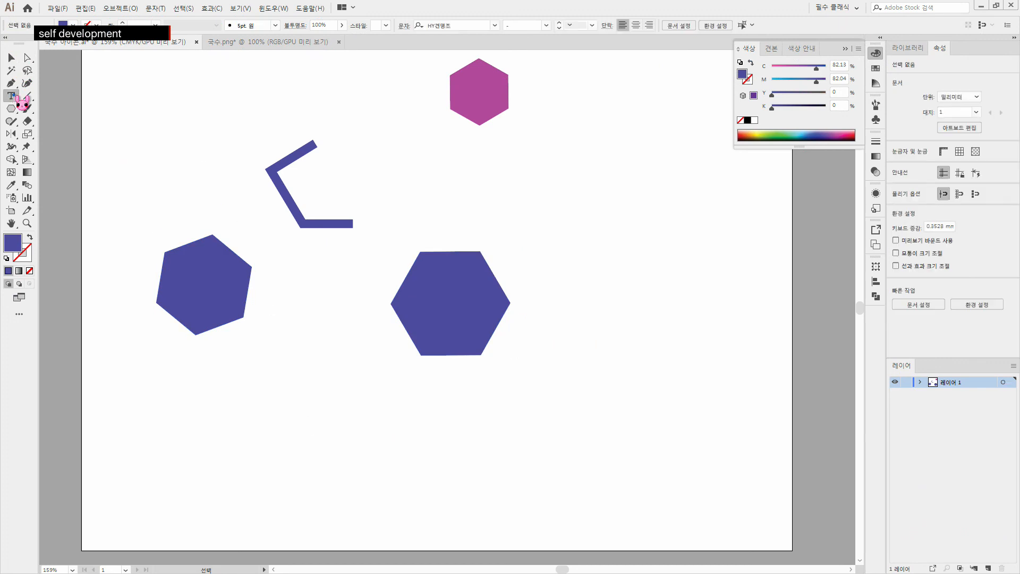
pyautogui.click(11, 96)
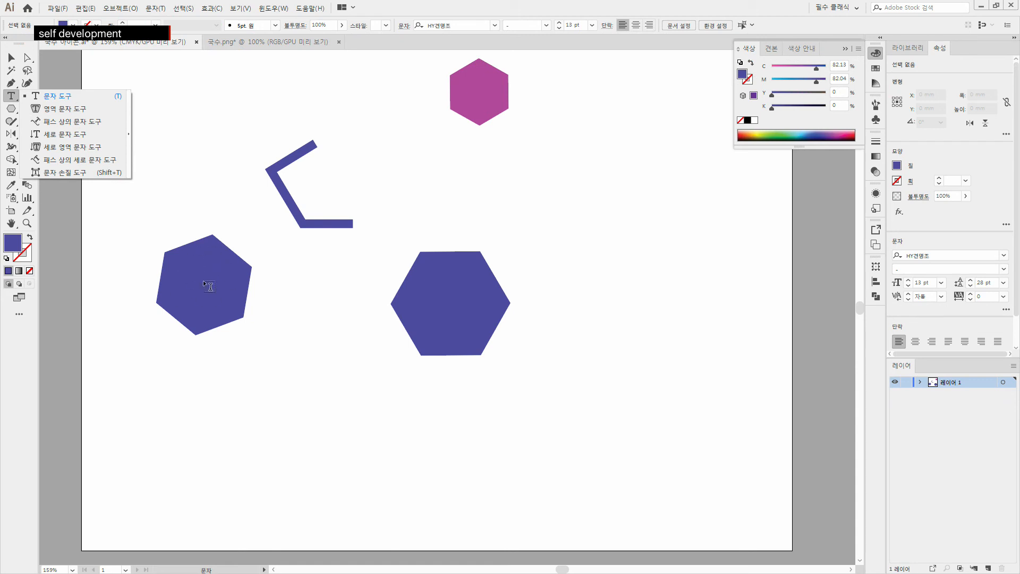
pyautogui.click(89, 109)
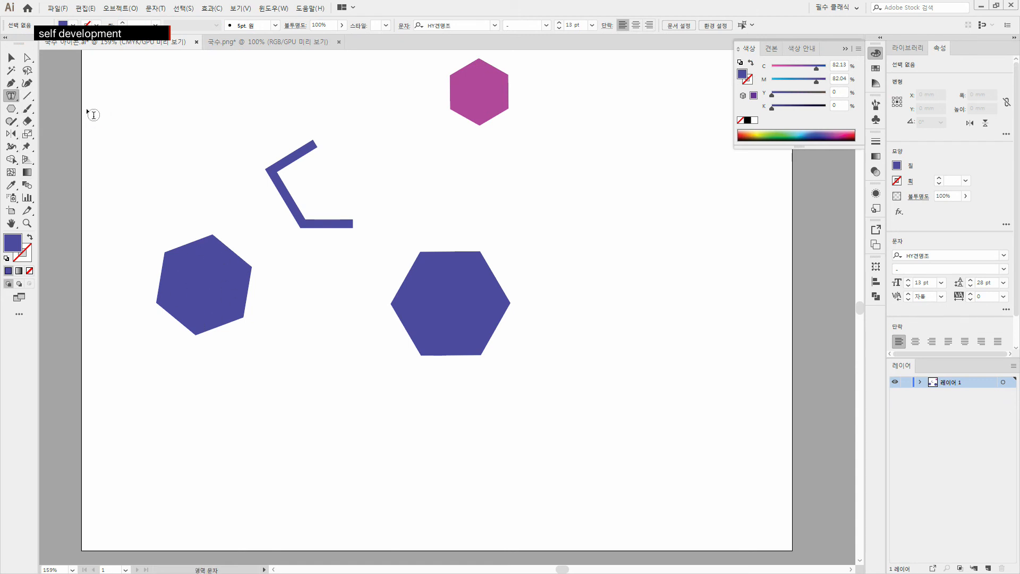
pyautogui.click(210, 292)
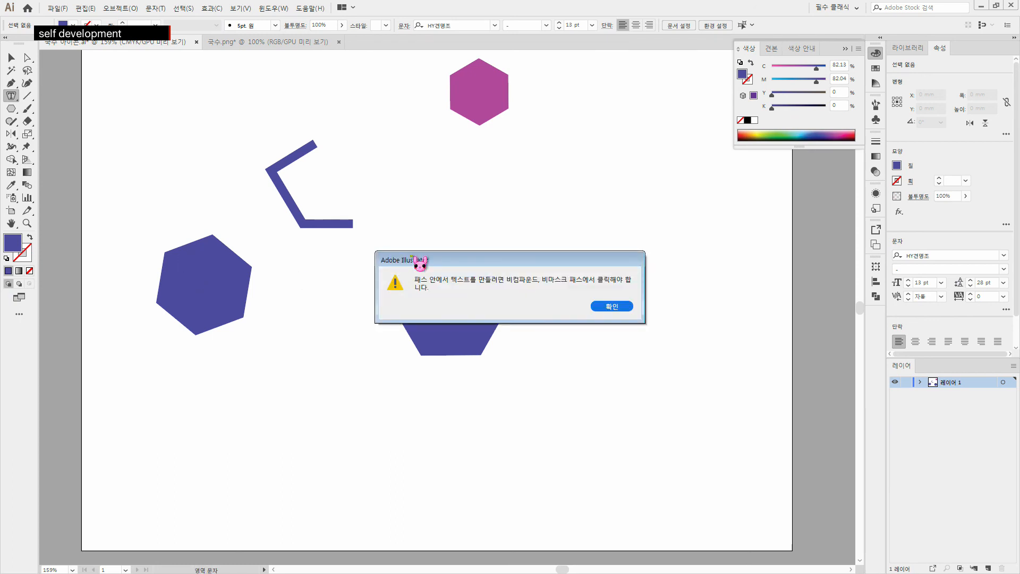
pyautogui.moveTo(442, 263); pyautogui.dragTo(394, 238)
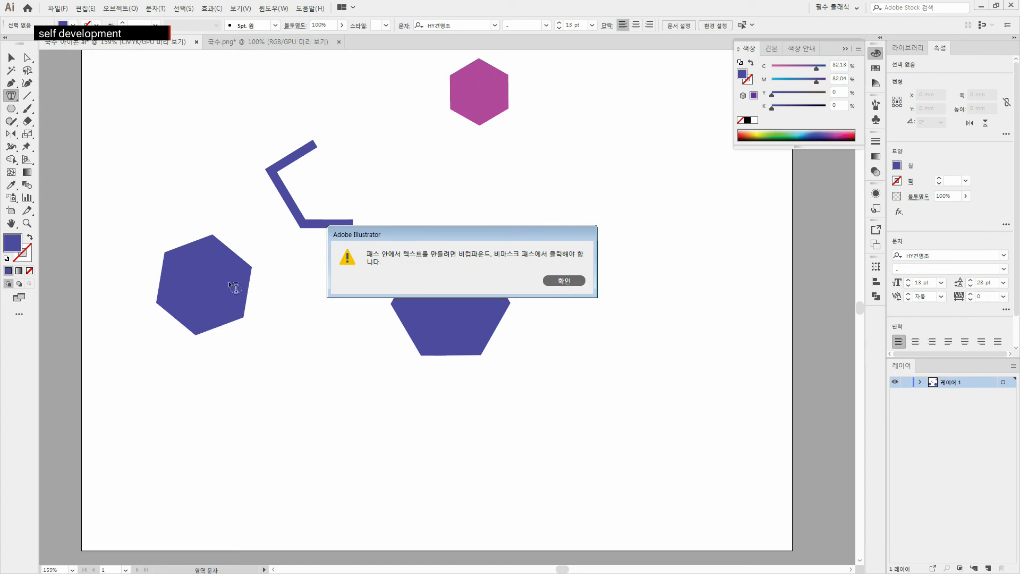
pyautogui.press('Return')
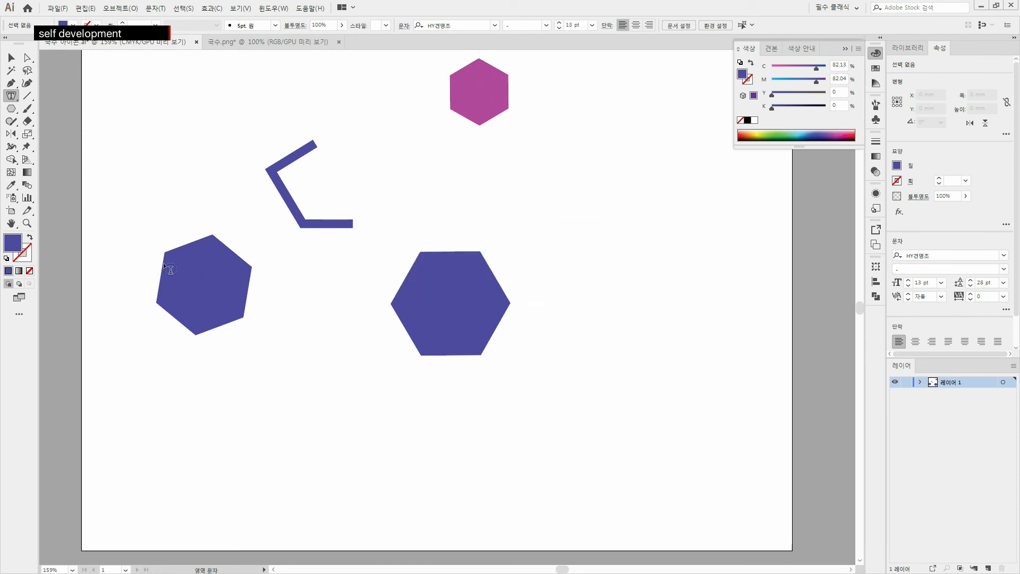
pyautogui.click(164, 266)
pyautogui.click(228, 271)
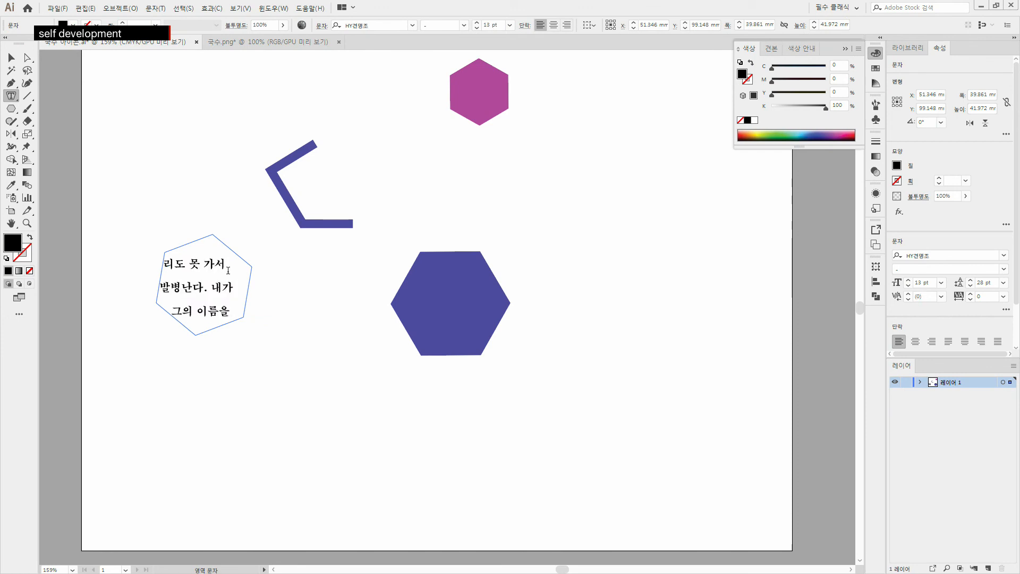
# - Replace the hexagon's placeholder text with "일러스트레이터를 공부합시다 ^^" and leave text editing
pyautogui.hotkey('ctrl', 'a')
pyautogui.press('Delete')
pyautogui.write('일러스트레')
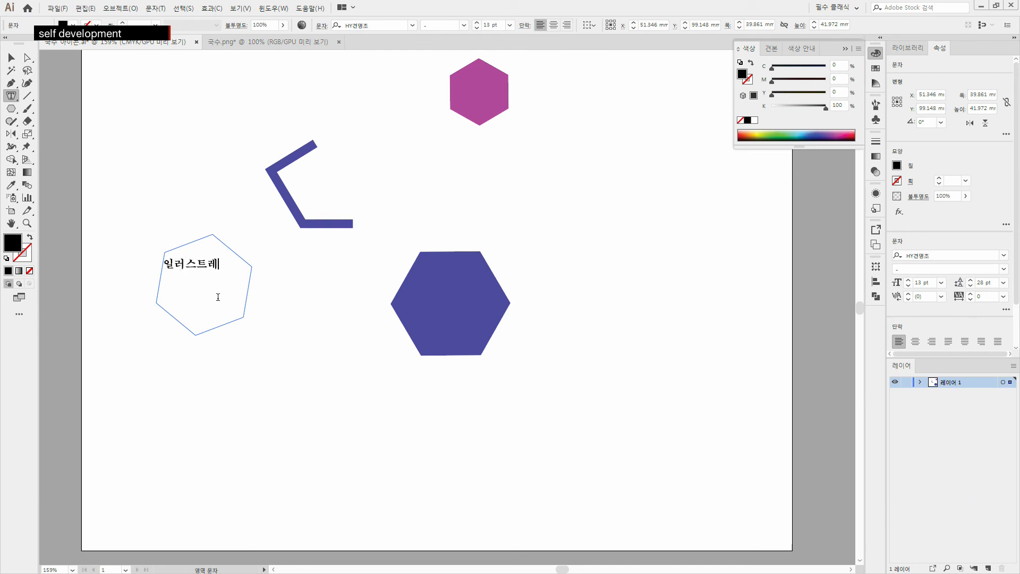
pyautogui.write('이터를 공부합시다 ^^')
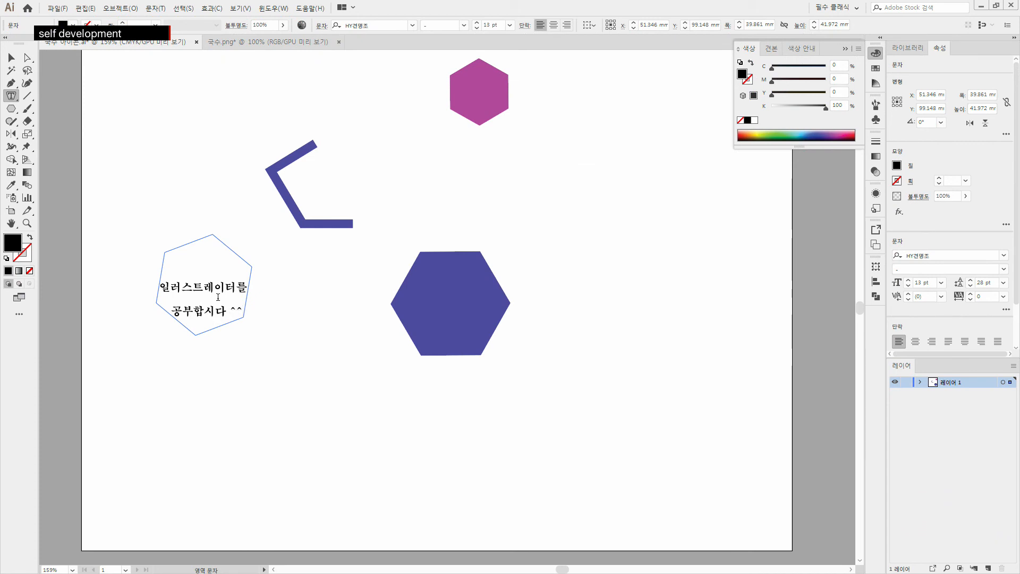
pyautogui.press('Escape')
pyautogui.click(236, 310)
# - Switch the hexagonal text between object selection and text editing, and deselect it
pyautogui.click(12, 58)
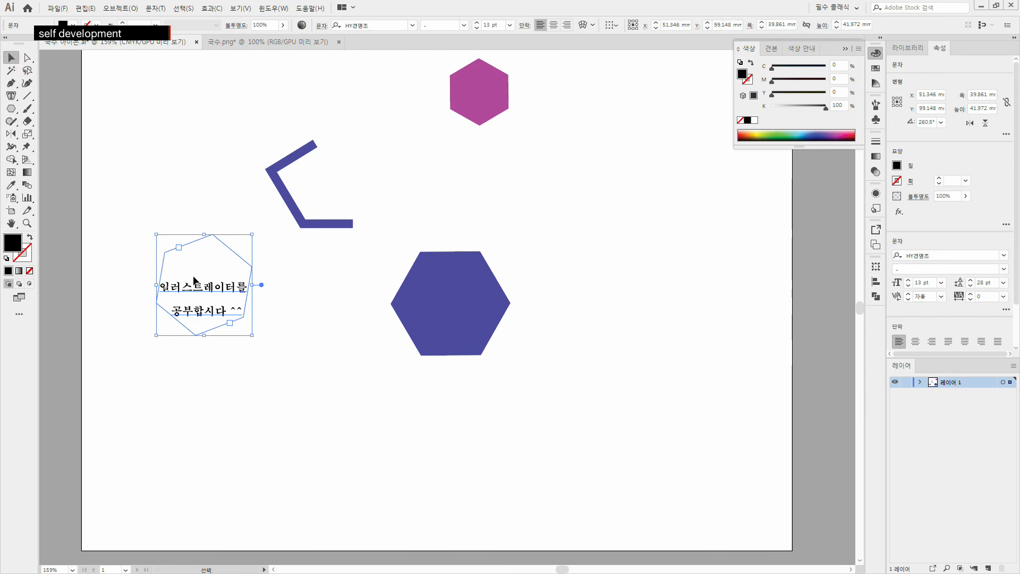
pyautogui.doubleClick(196, 282)
pyautogui.doubleClick(12, 57)
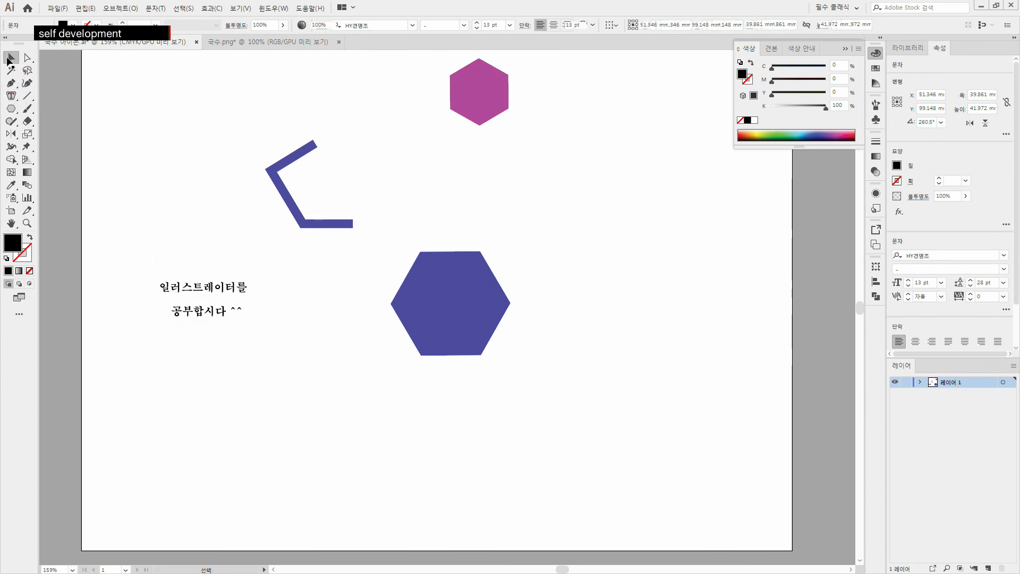
pyautogui.click(564, 372)
pyautogui.click(198, 290)
pyautogui.doubleClick(199, 287)
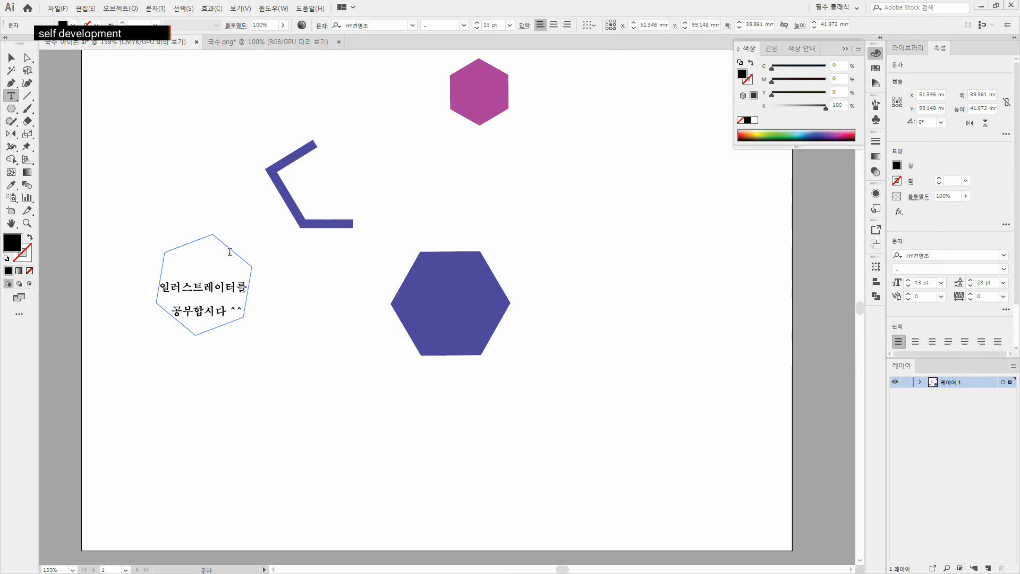
pyautogui.click(212, 318)
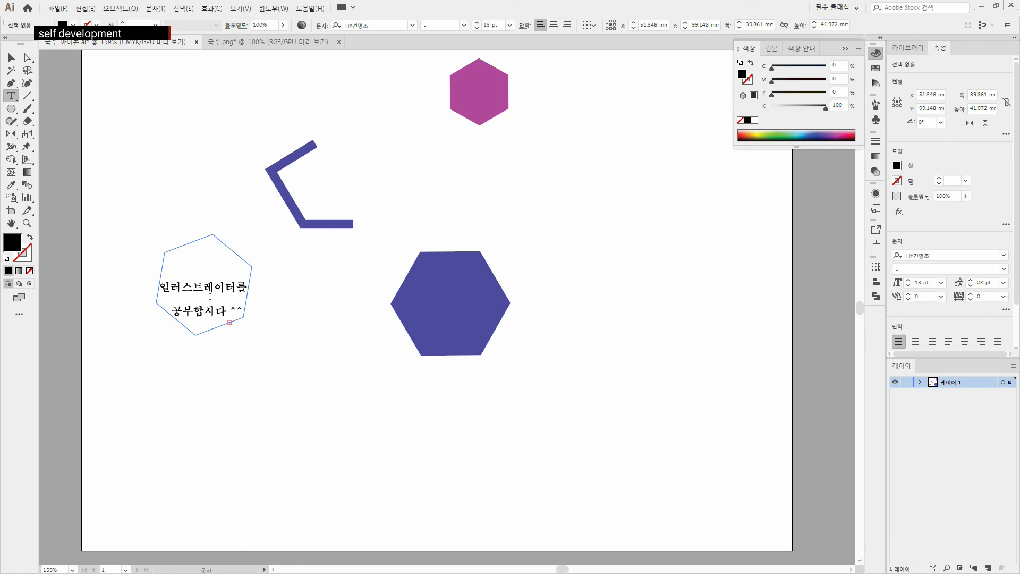
pyautogui.click(11, 57)
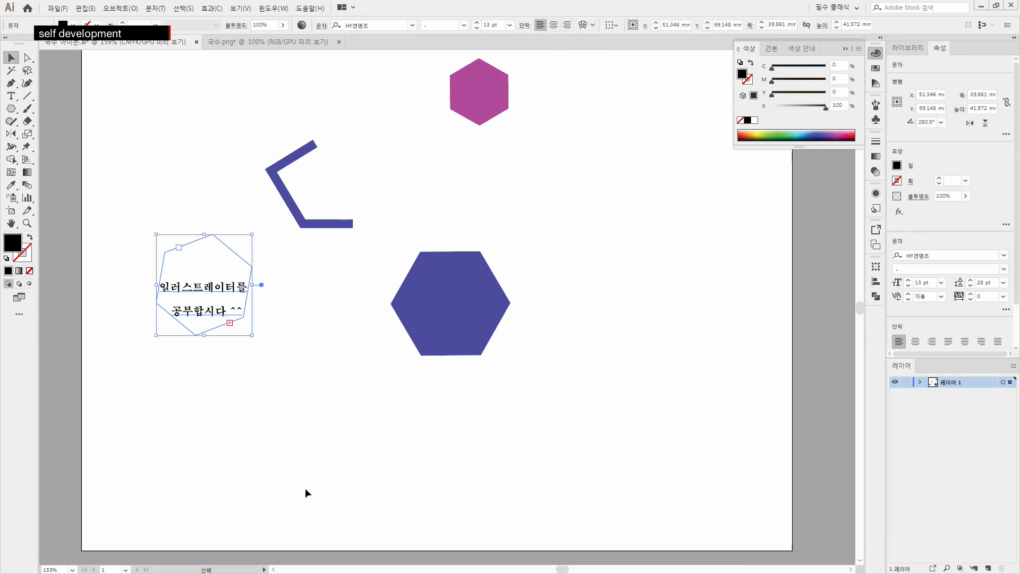
pyautogui.click(264, 356)
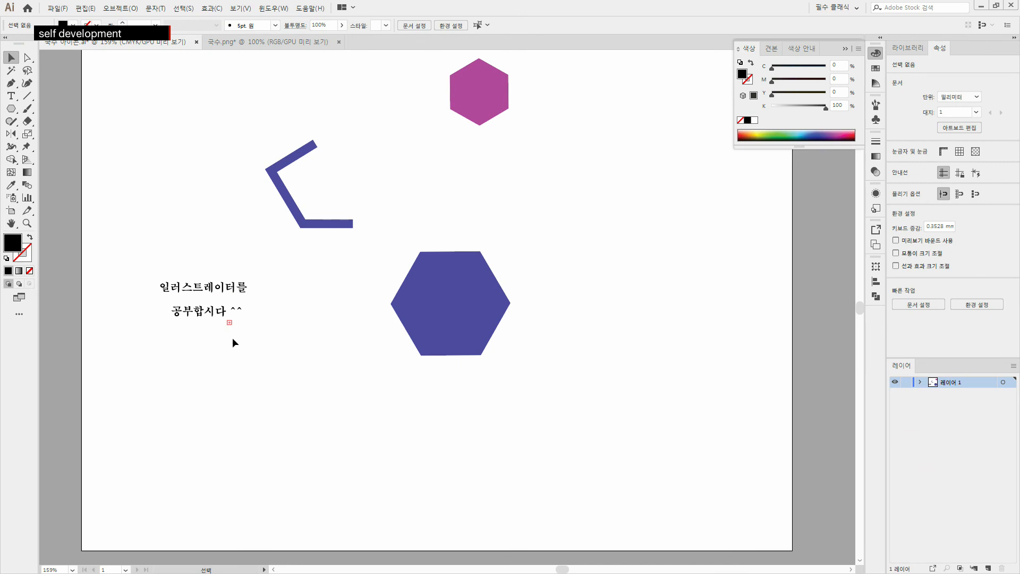
# - Reopen the hexagonal text for editing and try replacing part of its second line with "111111111"
pyautogui.doubleClick(216, 305)
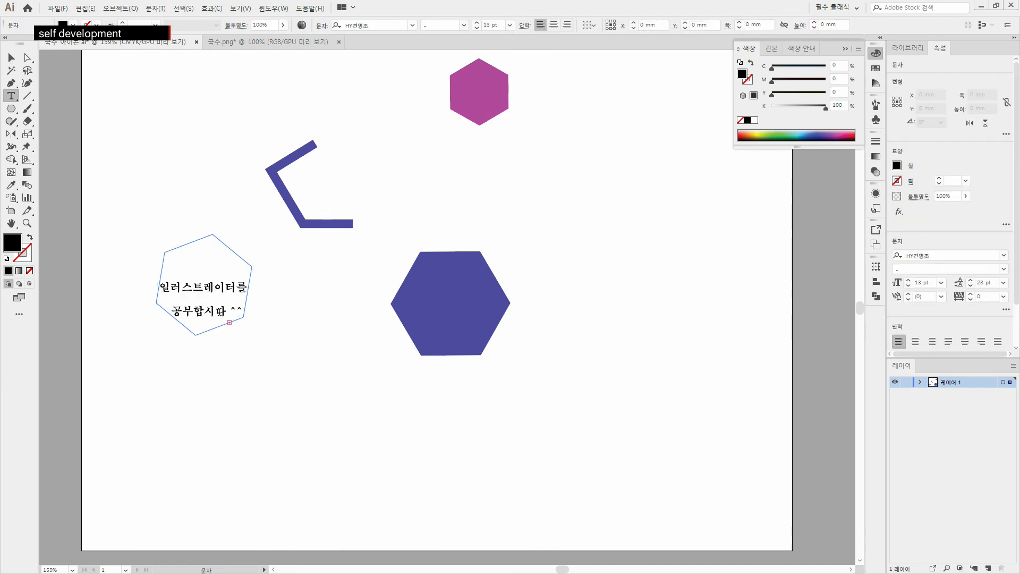
pyautogui.press('Escape')
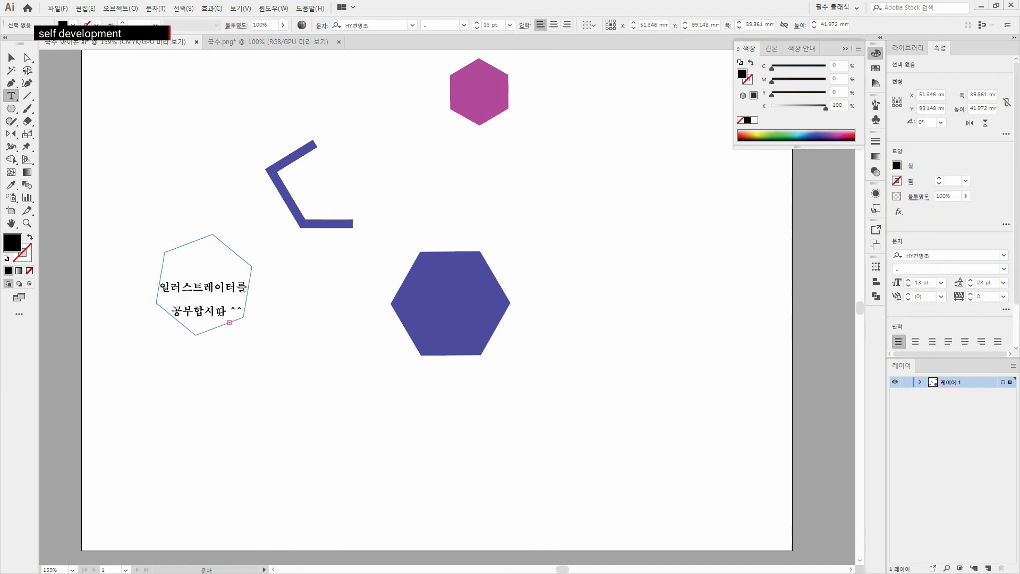
pyautogui.doubleClick(206, 308)
pyautogui.click(206, 310)
pyautogui.press('BackSpace')
pyautogui.press('BackSpace')
pyautogui.write('111111111')
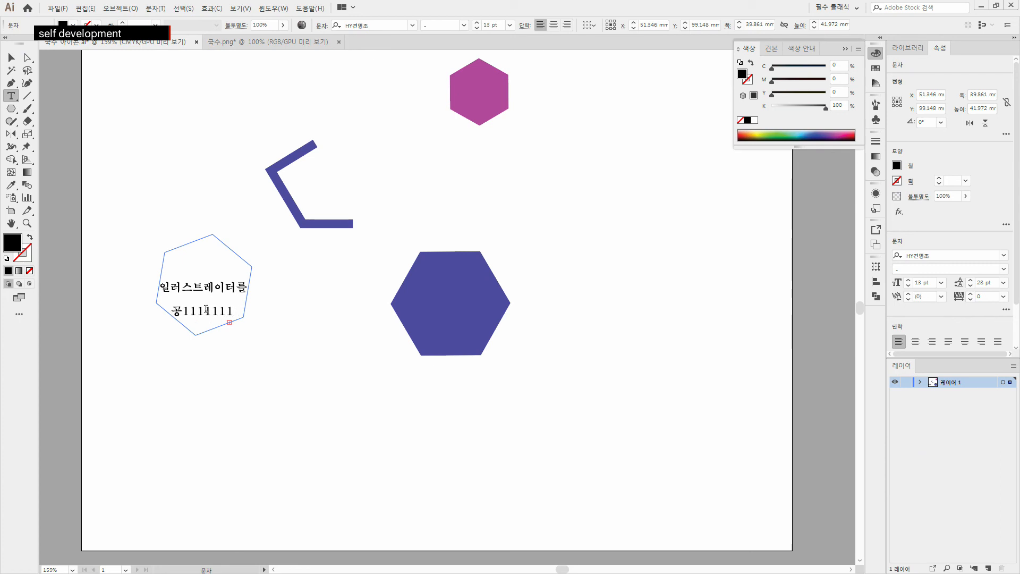
pyautogui.keyDown('ctrl'); pyautogui.click(232, 414); pyautogui.keyUp('ctrl')
# - Undo the trial text edits to restore "공부합시다 ^^" on the second line, and deselect the text
pyautogui.hotkey('ctrl', 'z')
pyautogui.hotkey('ctrl', 'z')
pyautogui.hotkey('ctrl', 'z')
pyautogui.hotkey('ctrl', 'z')
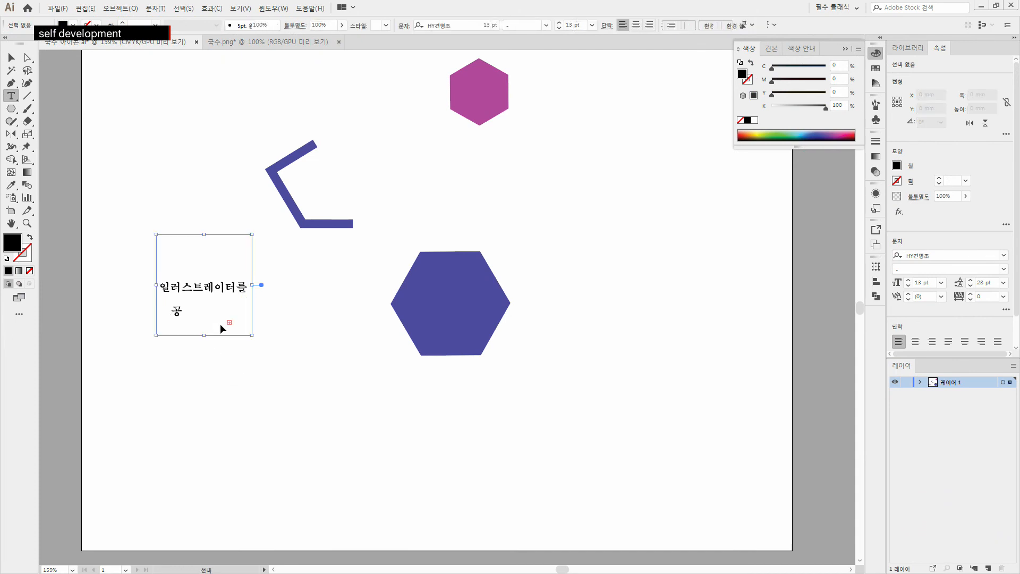
pyautogui.keyDown('ctrl'); pyautogui.click(301, 412); pyautogui.keyUp('ctrl')
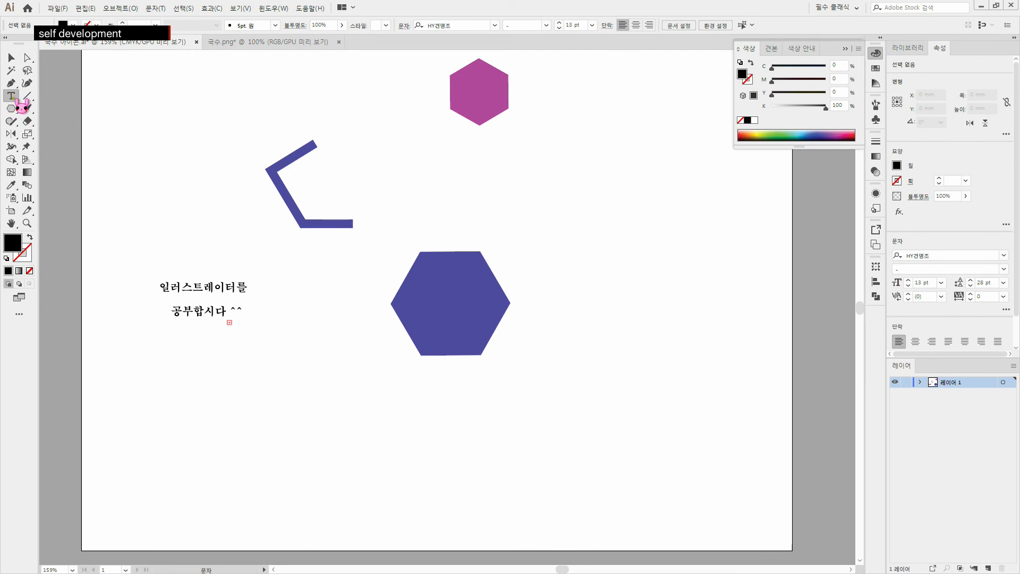
# - Draw an S-shaped curve about 80 mm wide with the Pen tool below the hexagonal text, and swap its fill and stroke
pyautogui.click(12, 70)
pyautogui.click(11, 83)
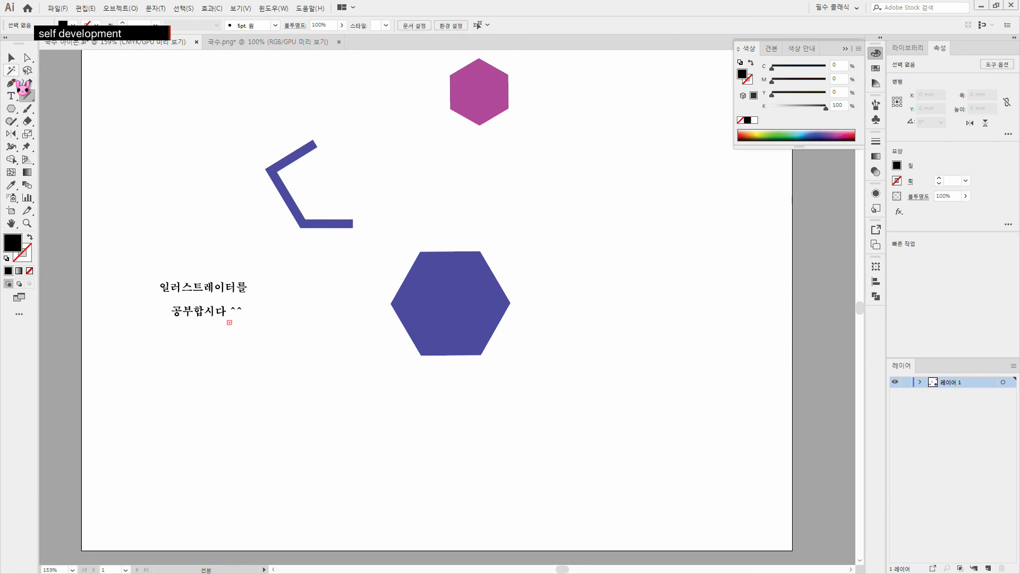
pyautogui.rightClick(11, 83)
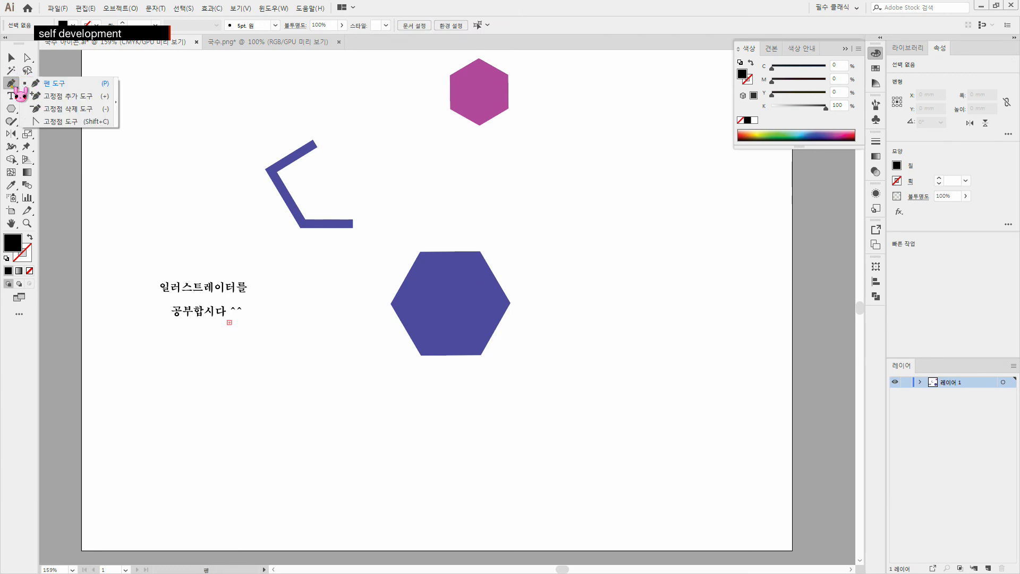
pyautogui.click(43, 84)
pyautogui.click(192, 409)
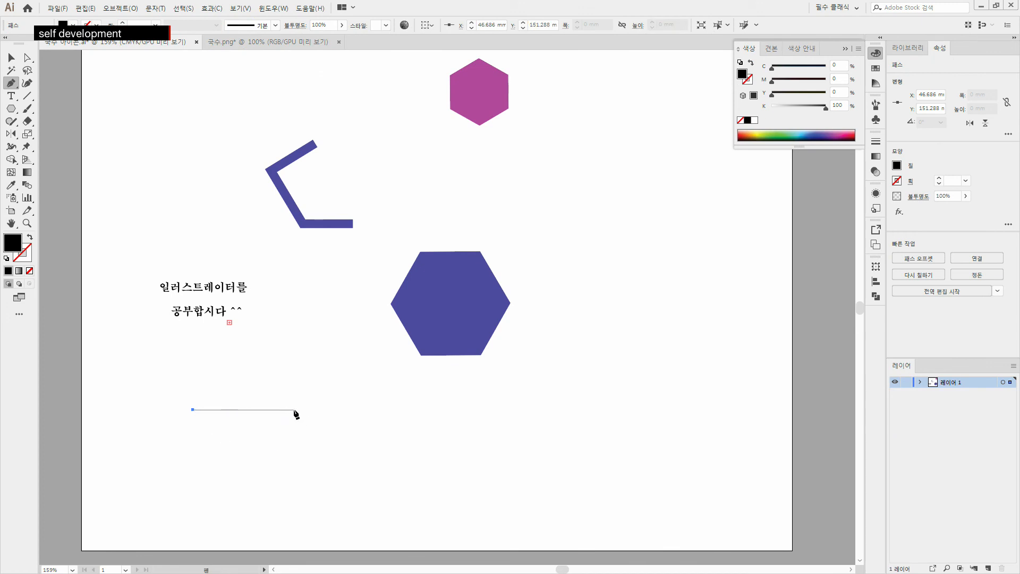
pyautogui.moveTo(294, 409); pyautogui.dragTo(349, 466)
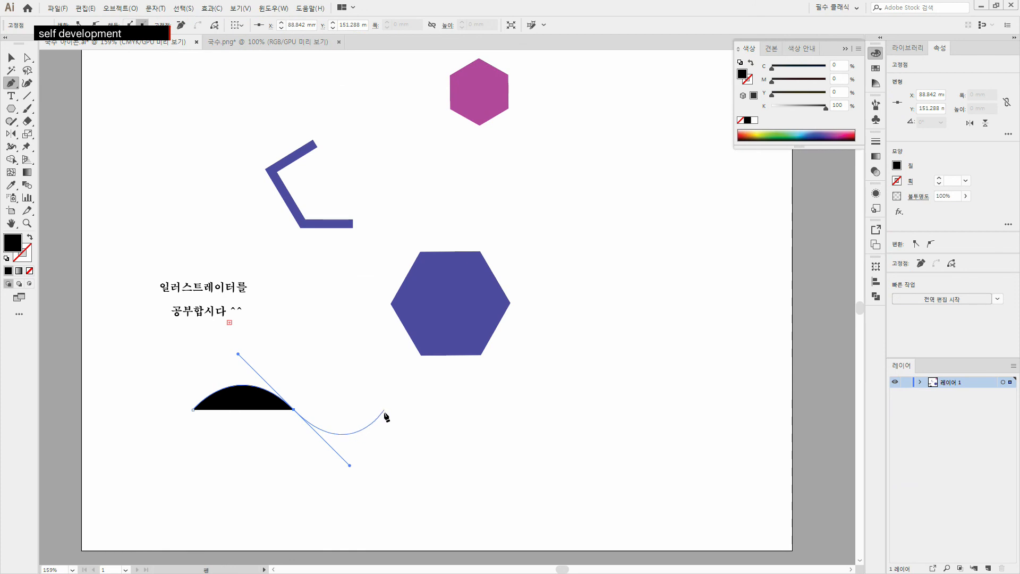
pyautogui.click(384, 410)
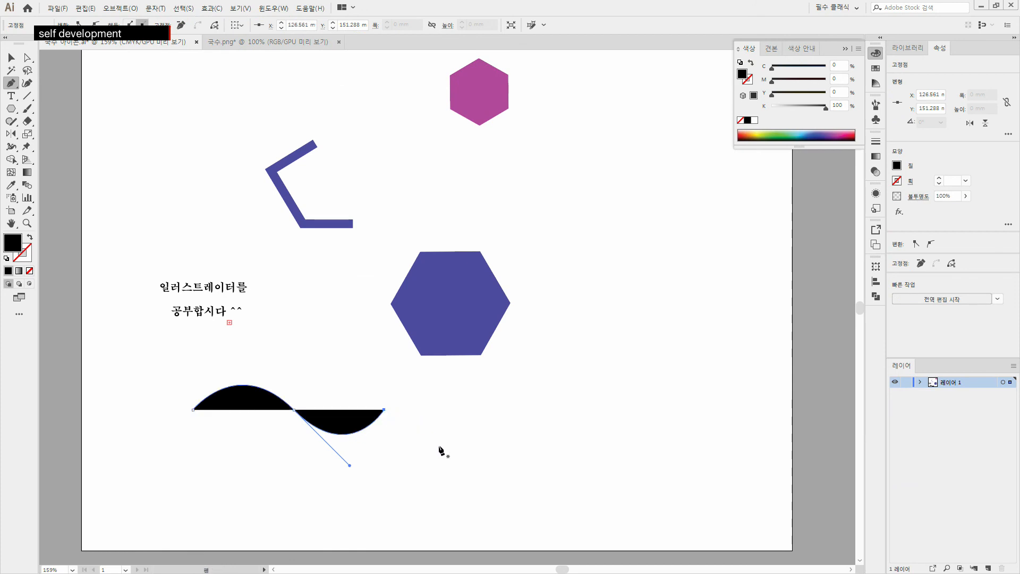
pyautogui.click(30, 237)
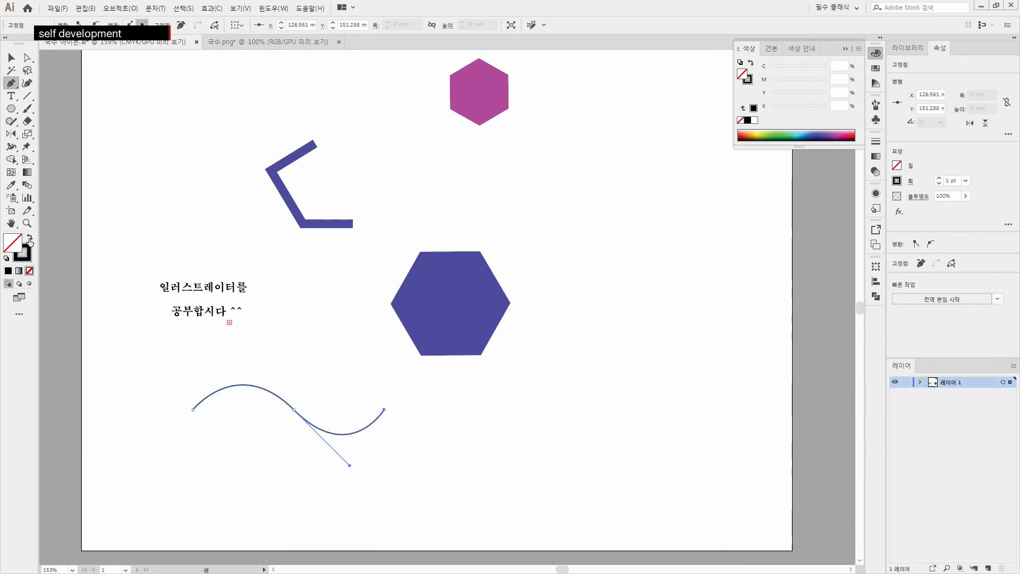
# - Add the text "일러스트레이터를 공부합시다. ^^" along the S-shaped curve with the Type on a Path tool, and deselect it
pyautogui.click(11, 97)
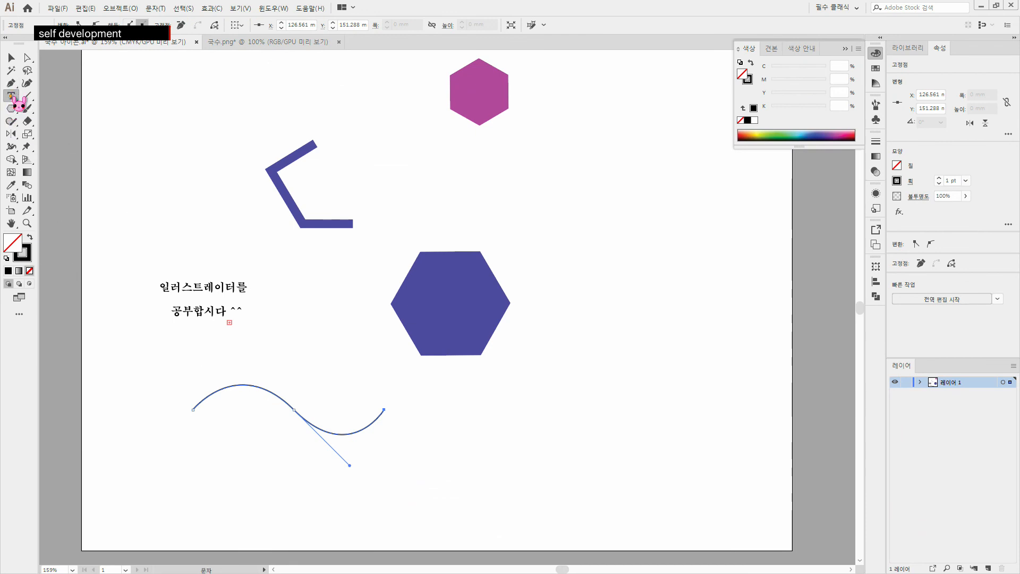
pyautogui.click(12, 97)
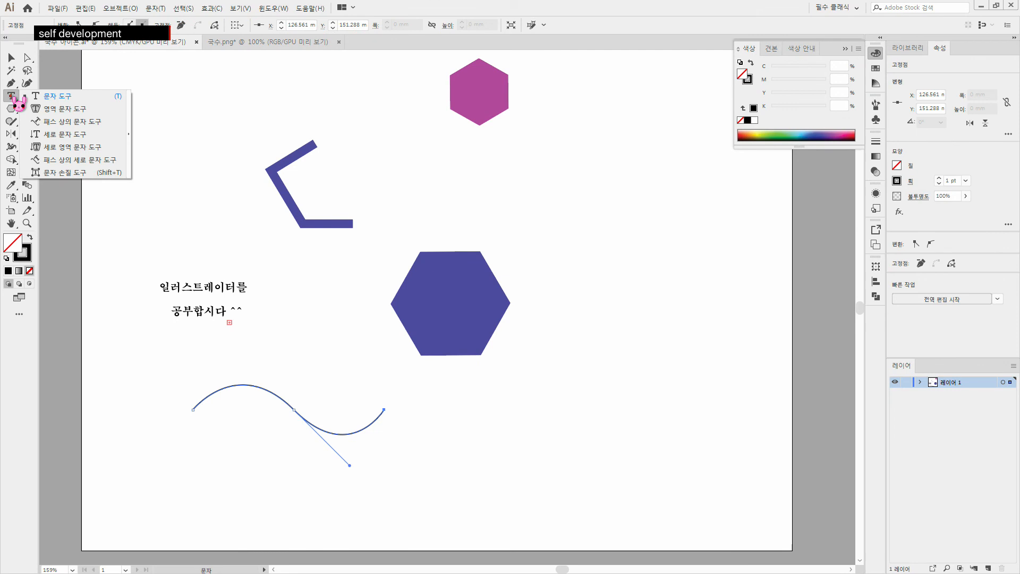
pyautogui.click(94, 123)
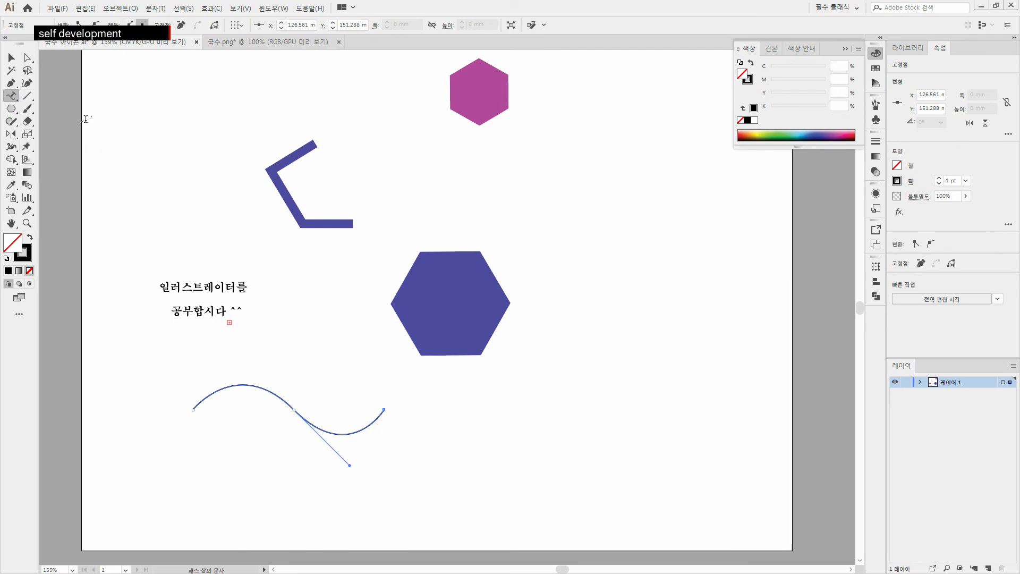
pyautogui.click(203, 399)
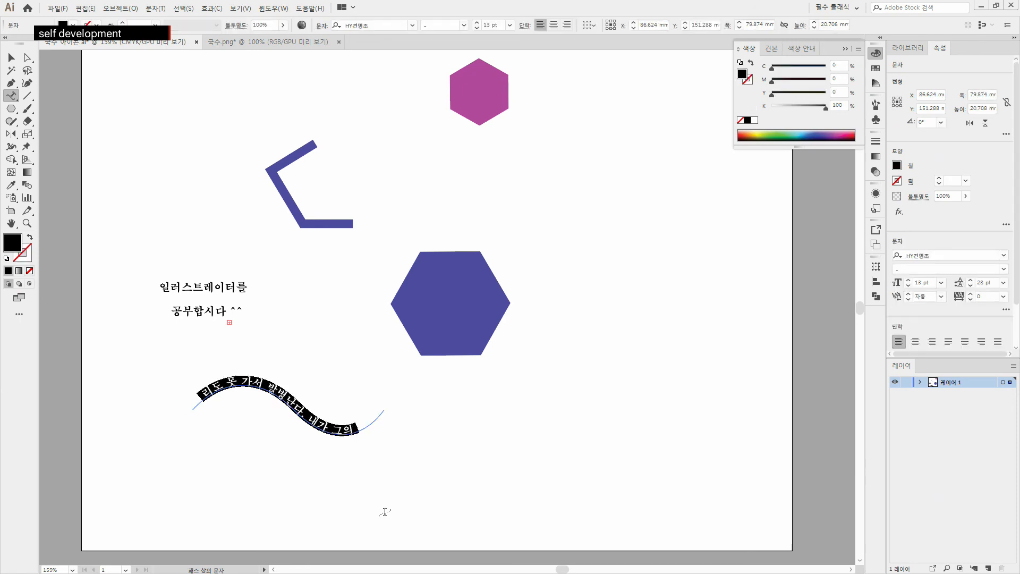
pyautogui.write('일러스트레이터를 공부합')
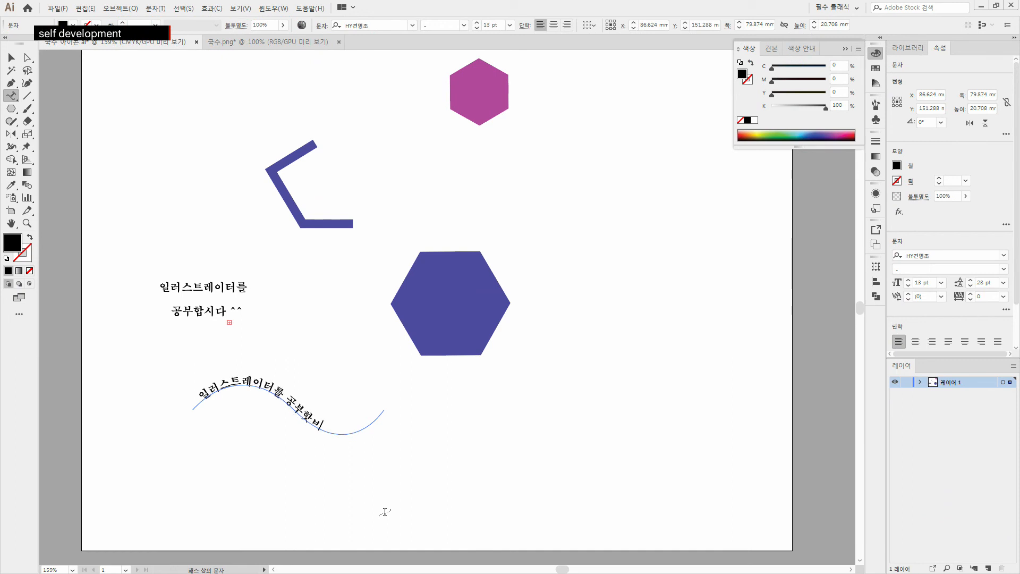
pyautogui.write('시다. ^^')
pyautogui.click(13, 58)
pyautogui.click(527, 424)
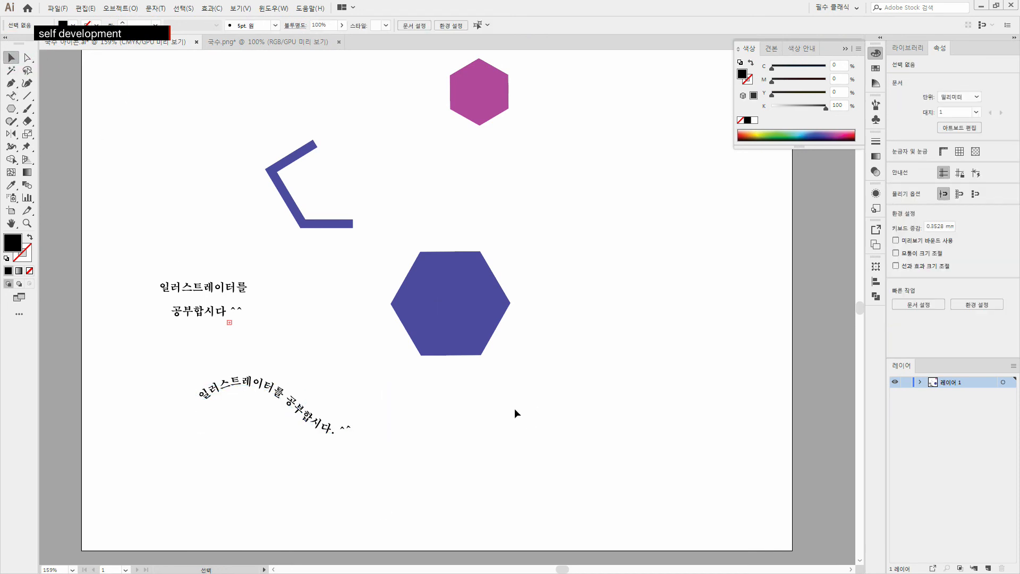